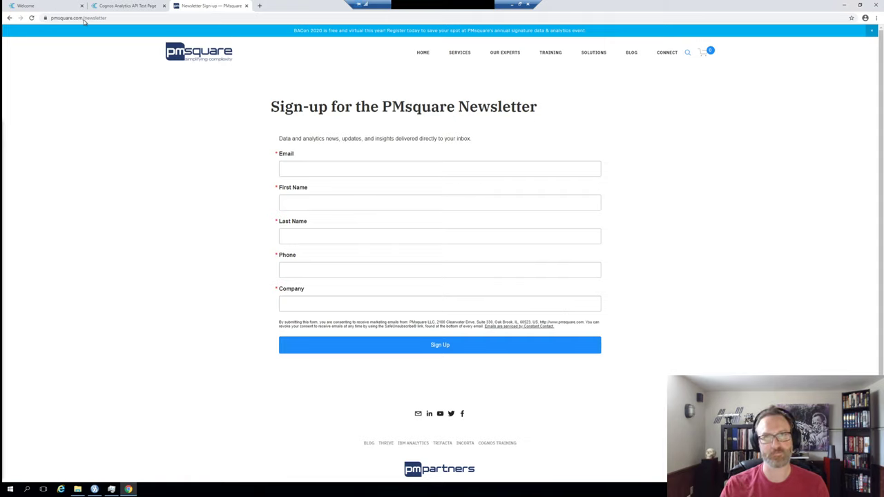
# Switch to the Cognos Analytics Welcome tab and zoom the page to 125%.
pyautogui.click(34, 8)
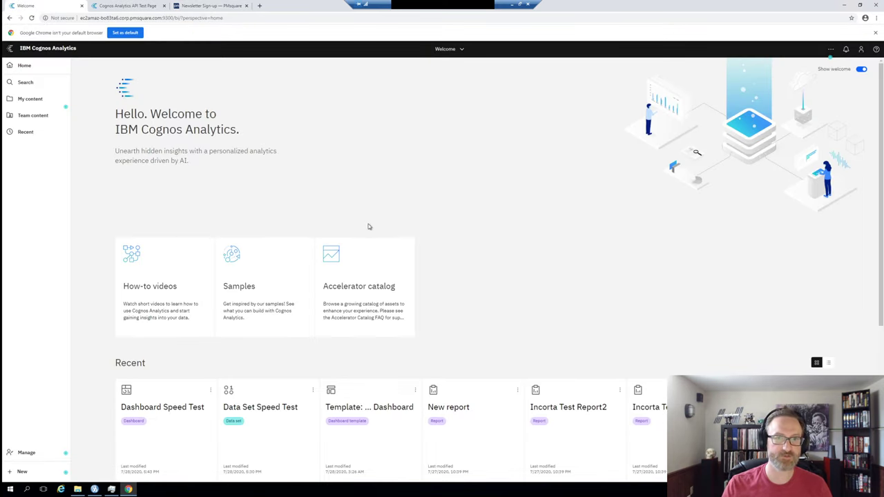
pyautogui.hotkey('ctrl', '+')
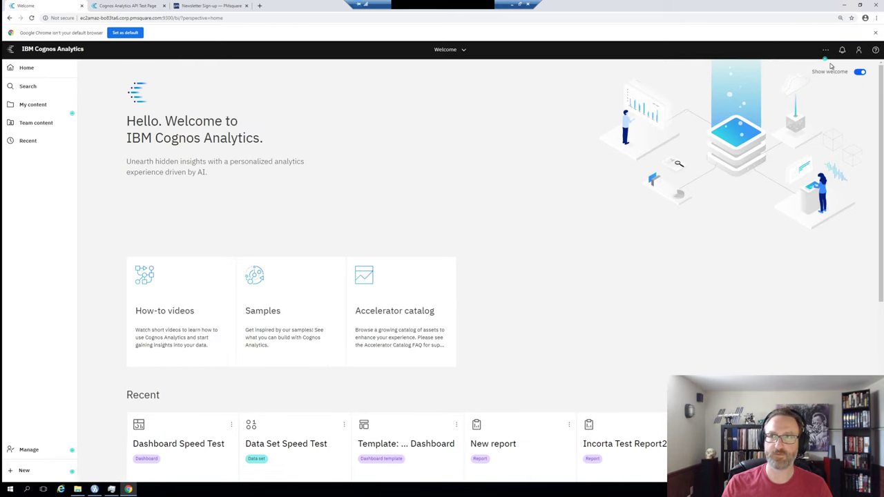
pyautogui.hotkey('ctrl', '+')
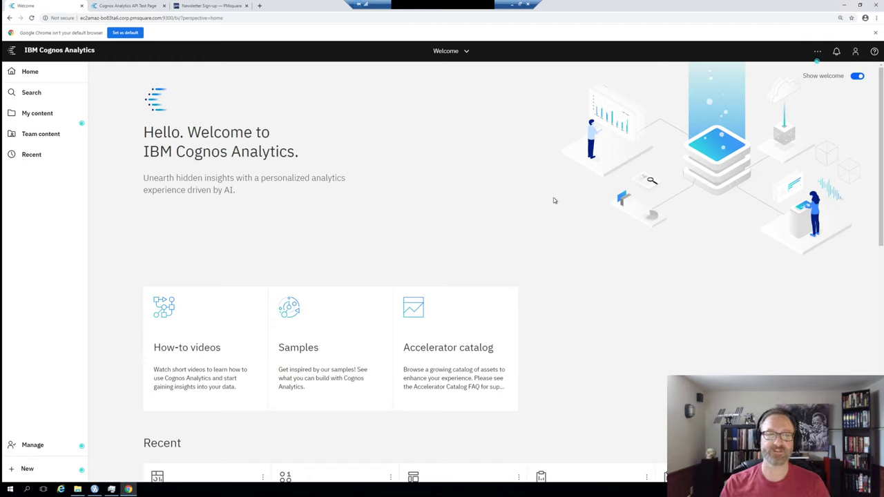
# Open the Carbon Design System site from a Google search in a new tab, then return to Welcome.
pyautogui.click(257, 5)
pyautogui.write('c')
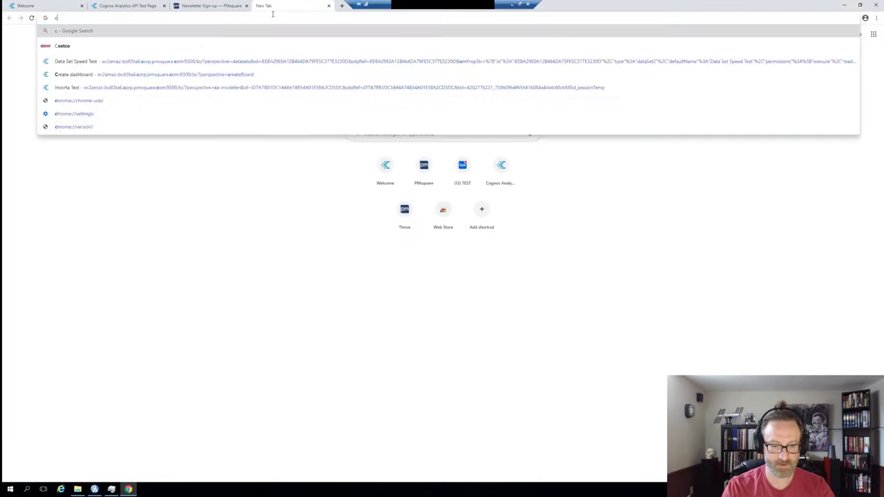
pyautogui.write('arbon deseign')
pyautogui.press('Return')
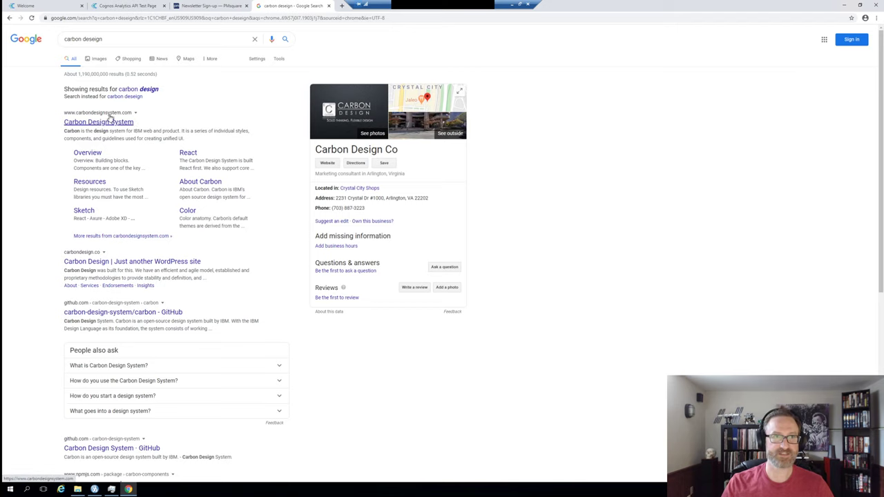
pyautogui.click(109, 120)
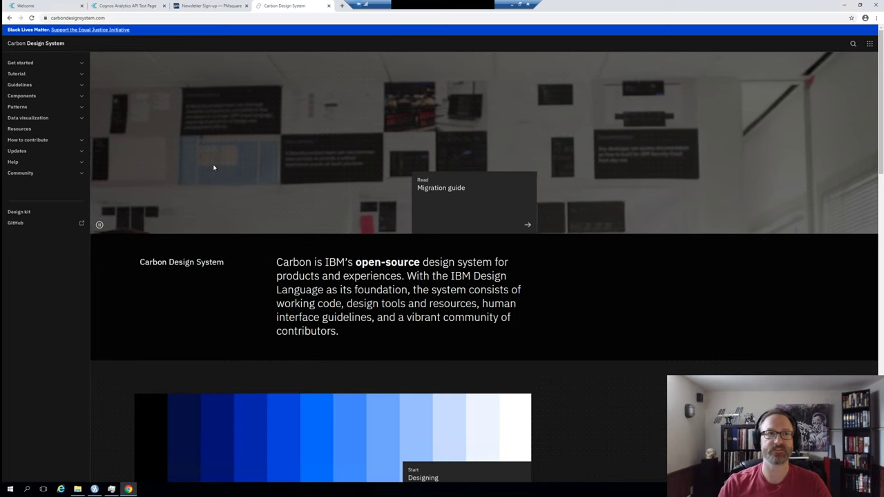
pyautogui.click(37, 8)
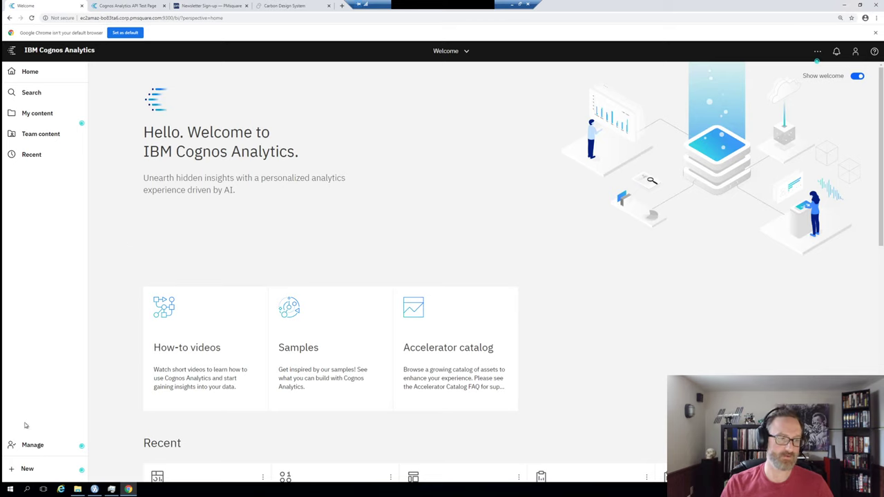
# Choose New > Data module, then close Chrome's 'not your default browser' info bar.
pyautogui.click(27, 469)
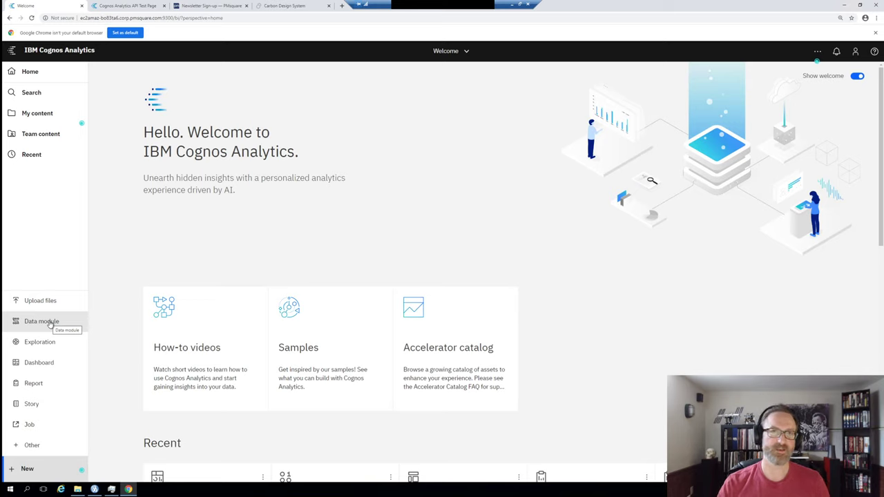
pyautogui.click(49, 323)
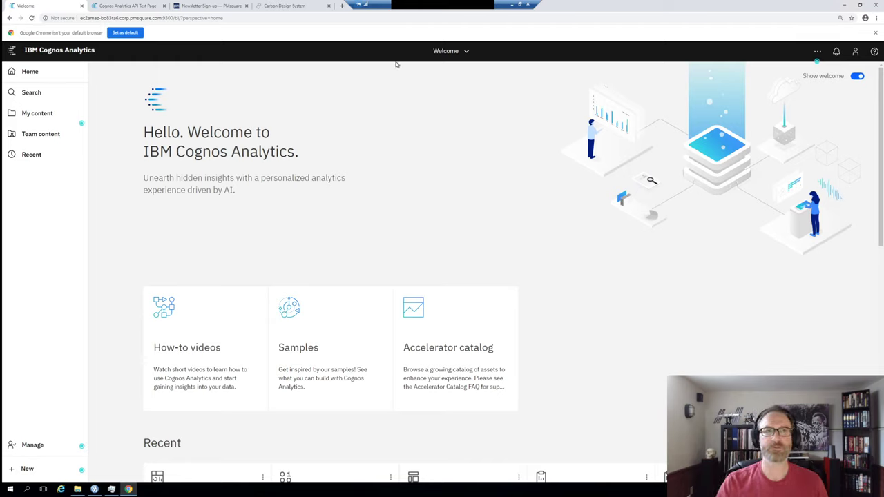
pyautogui.click(874, 33)
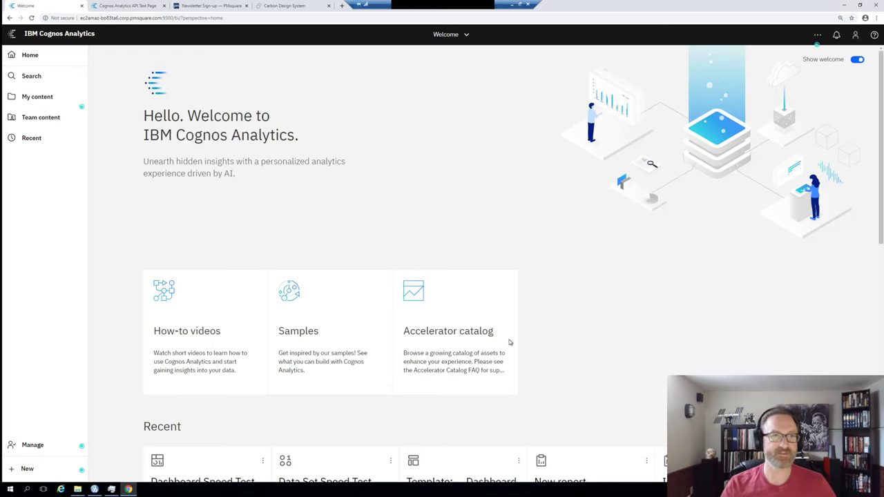
# Open Data Set Speed Test's properties in My content and expand Advanced to see ID, size and row count.
pyautogui.click(29, 122)
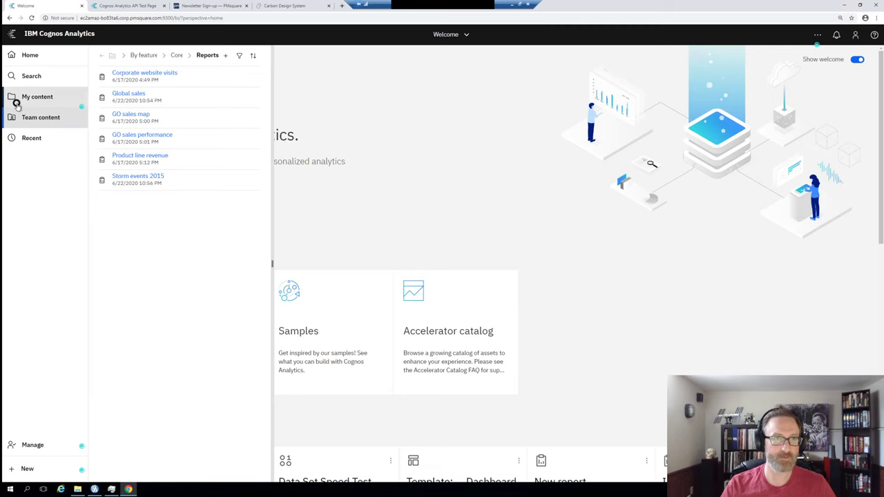
pyautogui.click(15, 98)
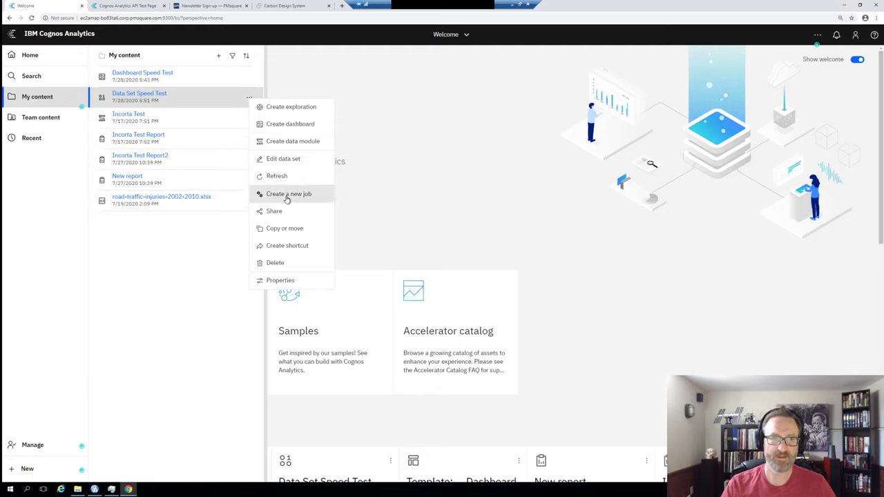
pyautogui.click(278, 283)
pyautogui.click(304, 214)
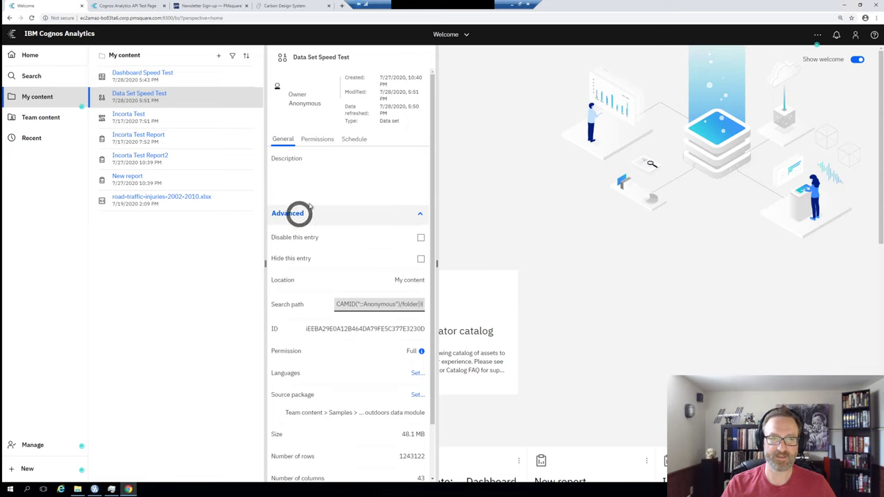
pyautogui.scroll(-1, 389, 309)
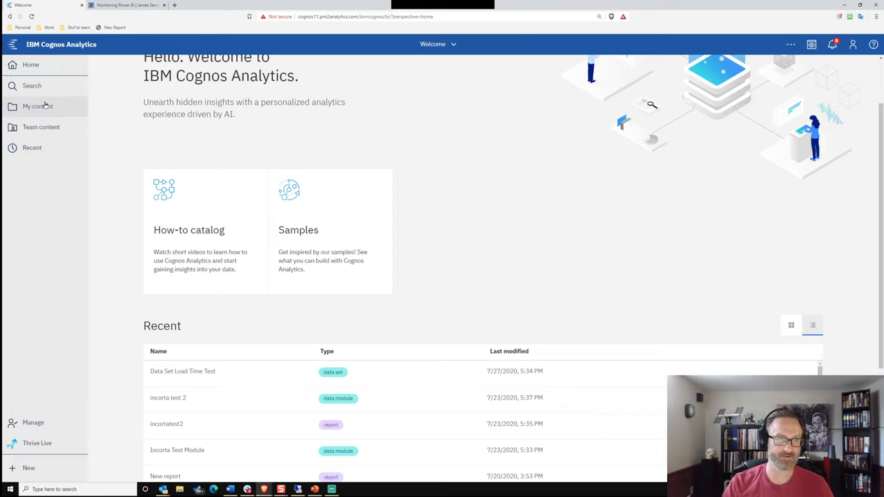
# Sign back in with the user ID and password, then list the items in My content.
pyautogui.click(36, 108)
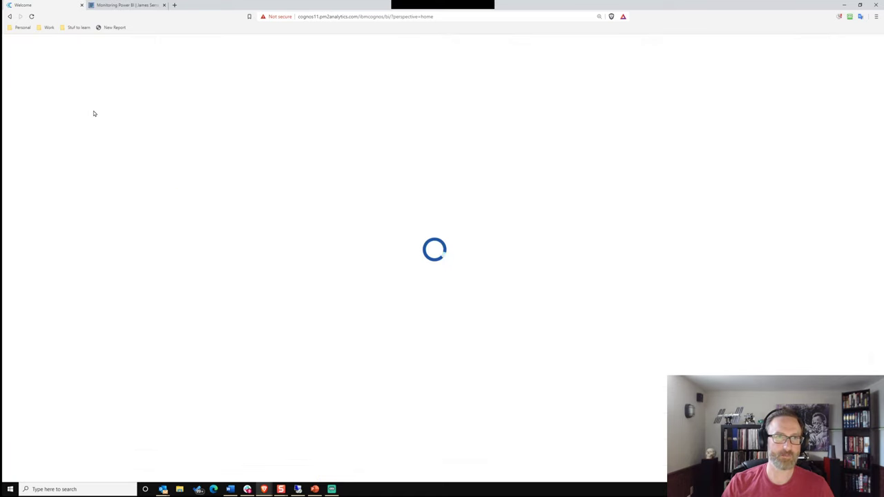
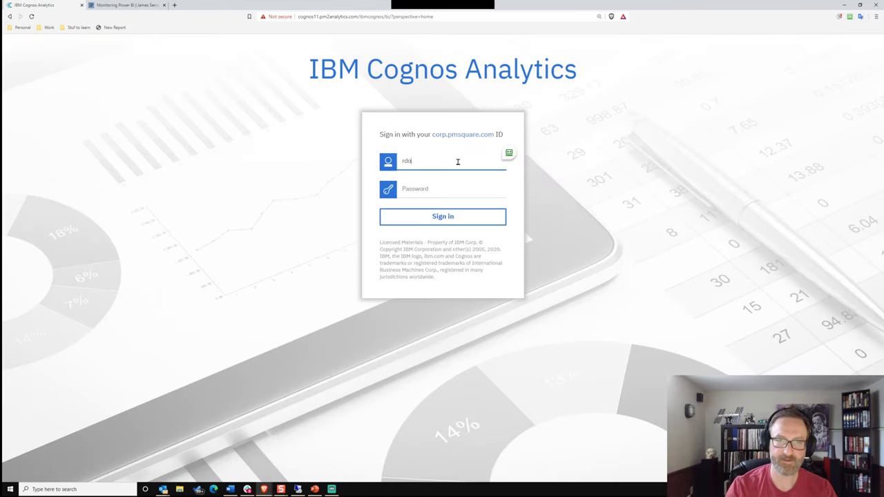
pyautogui.press('Tab')
pyautogui.write('•••••')
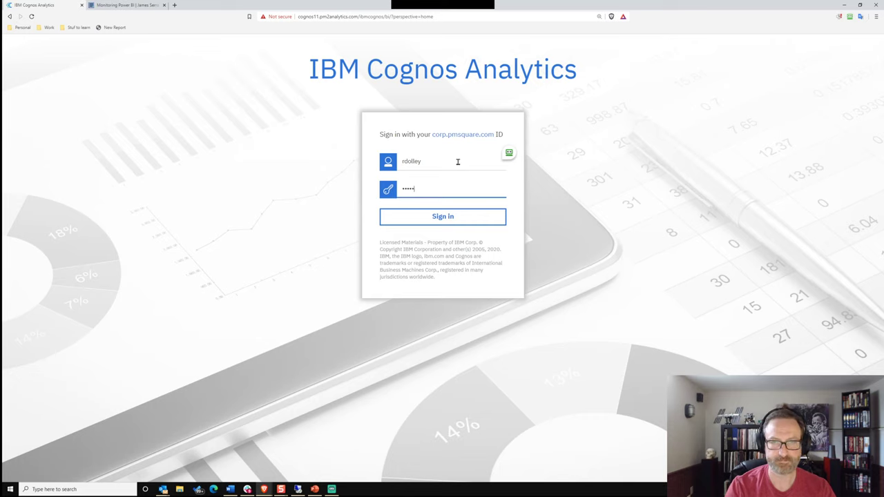
pyautogui.write('••••••')
pyautogui.press('Return')
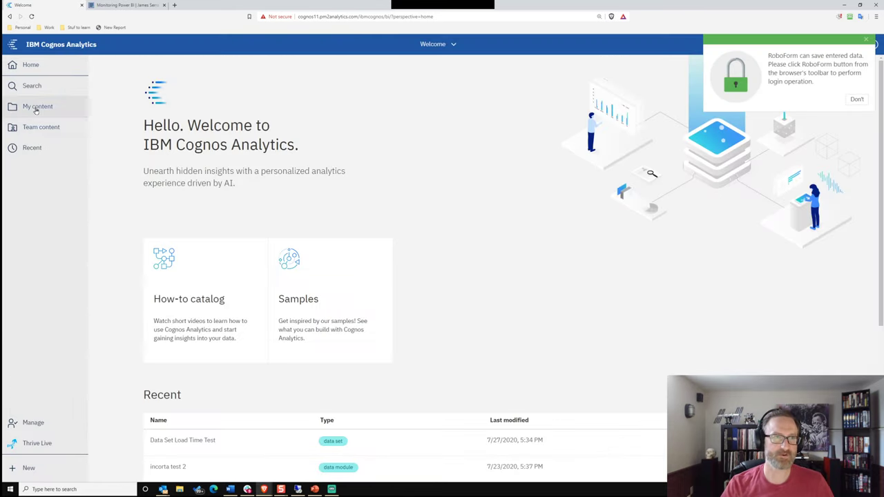
pyautogui.click(33, 108)
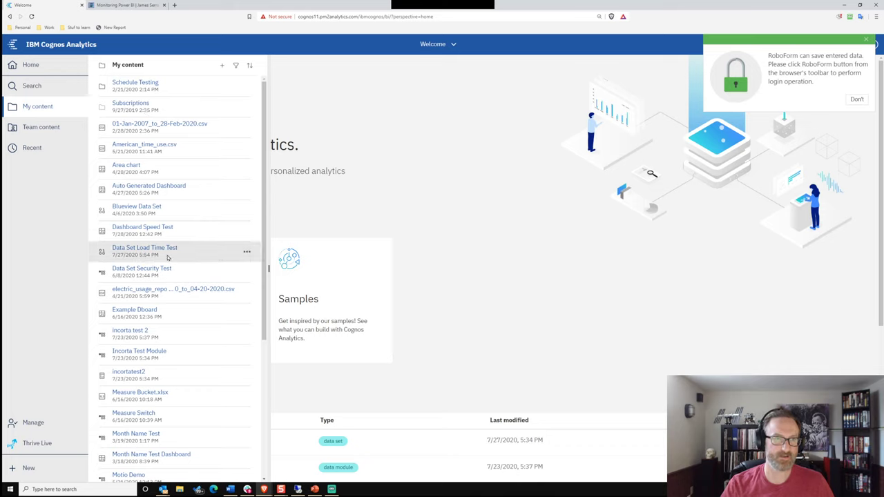
pyautogui.click(247, 253)
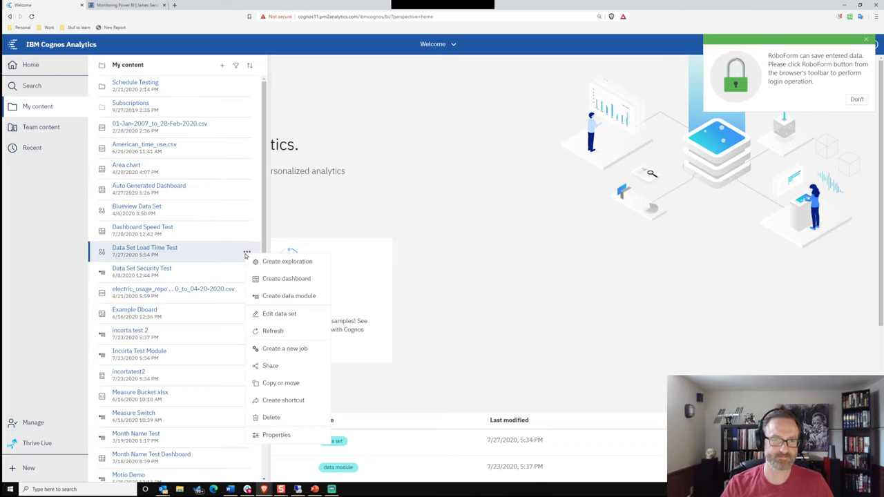
pyautogui.click(279, 435)
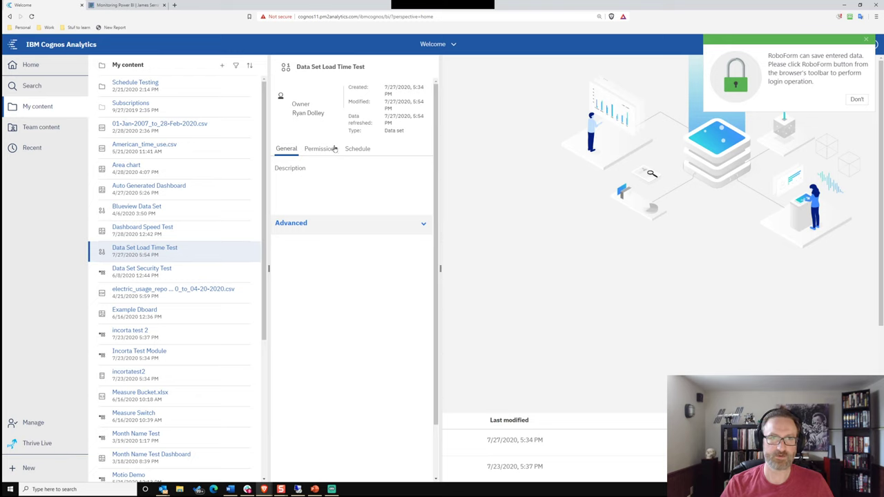
pyautogui.click(313, 229)
pyautogui.scroll(-1, 303, 359)
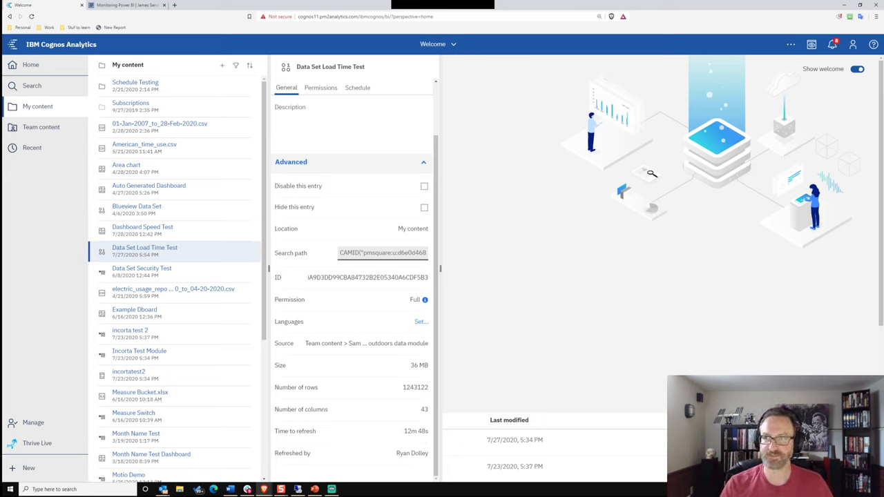
pyautogui.hotkey('alt', 'Tab')
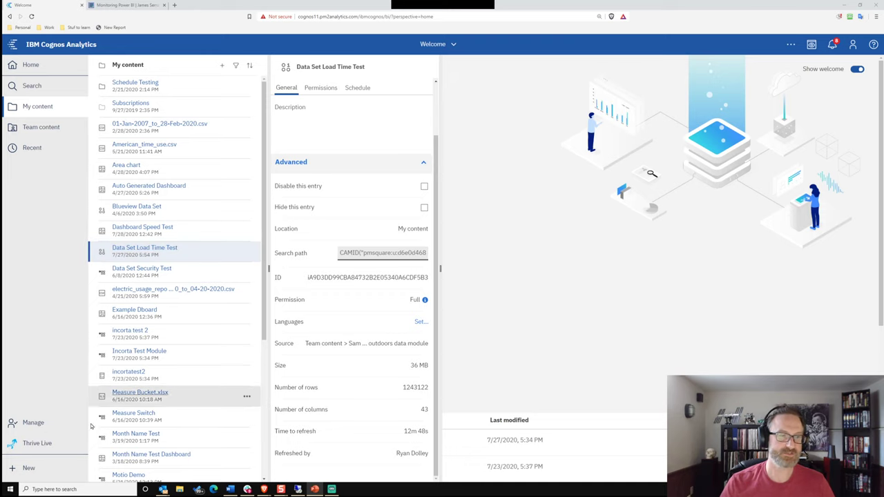
# Go to Manage > Data server connections and open the REST example server's properties.
pyautogui.click(28, 467)
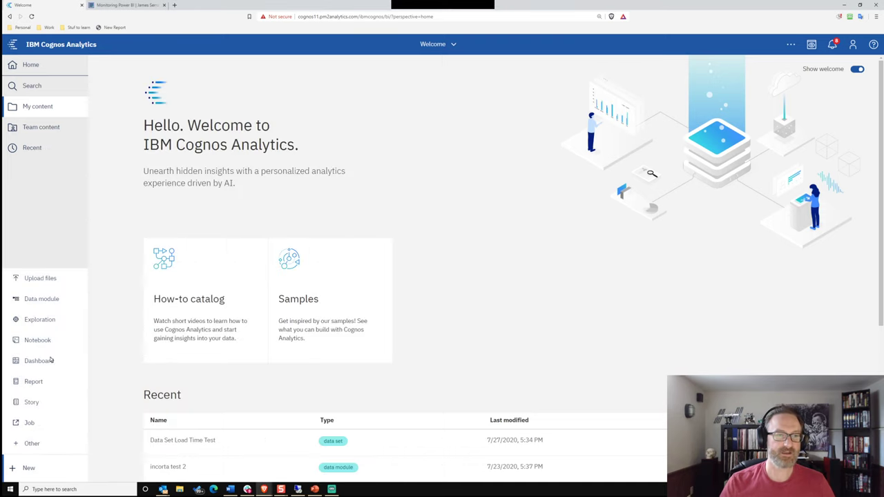
pyautogui.click(33, 227)
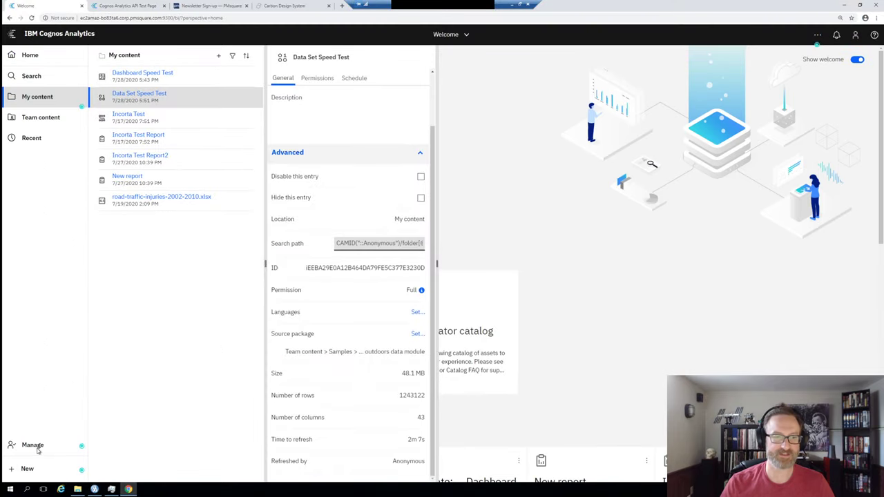
pyautogui.click(35, 448)
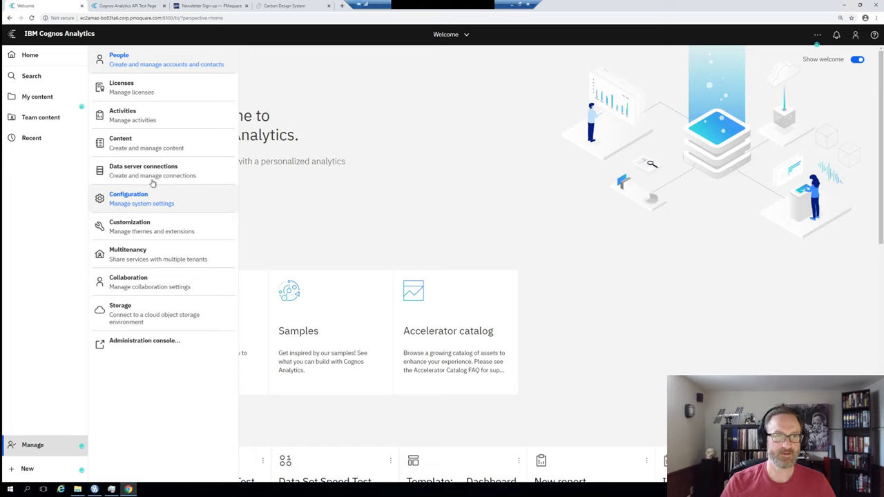
pyautogui.click(166, 169)
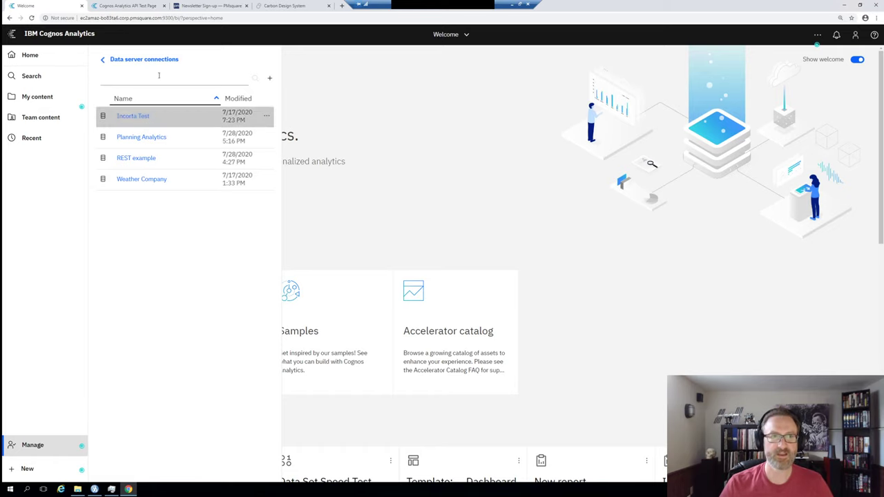
pyautogui.click(131, 158)
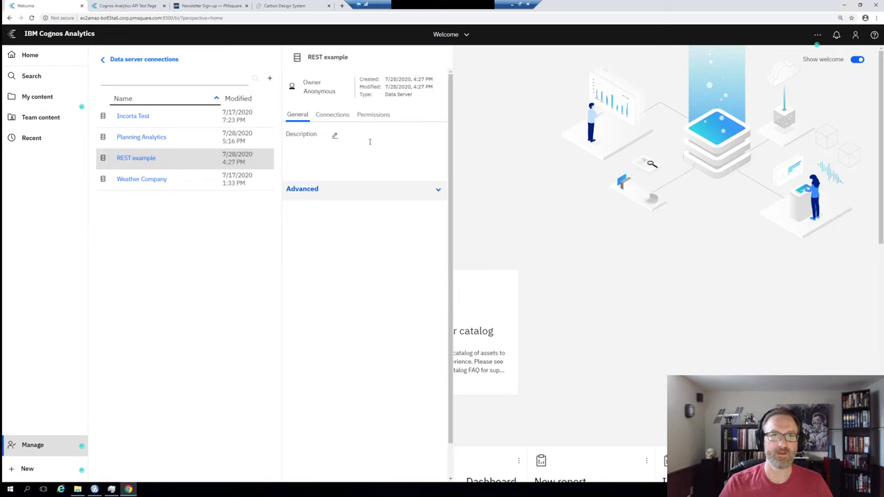
# Review the REST example connection's settings and JDBC URL, then view its schemas (AUTOREST 3/3 loaded).
pyautogui.click(334, 116)
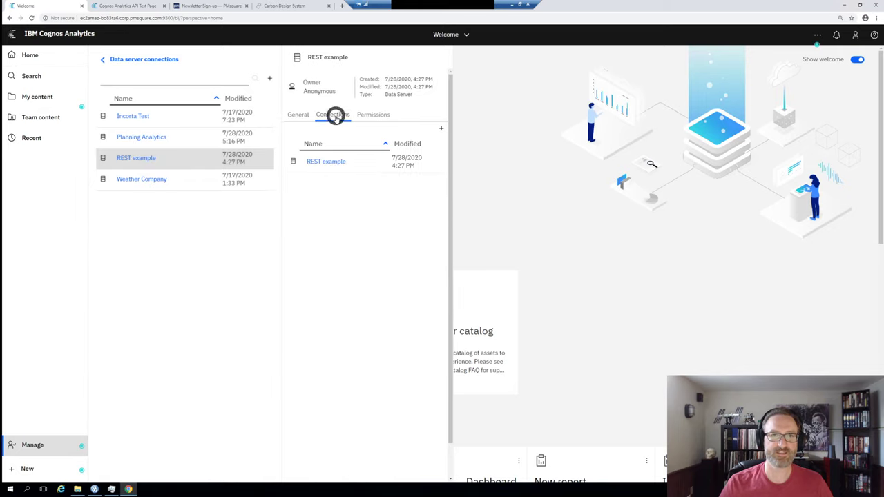
pyautogui.click(328, 163)
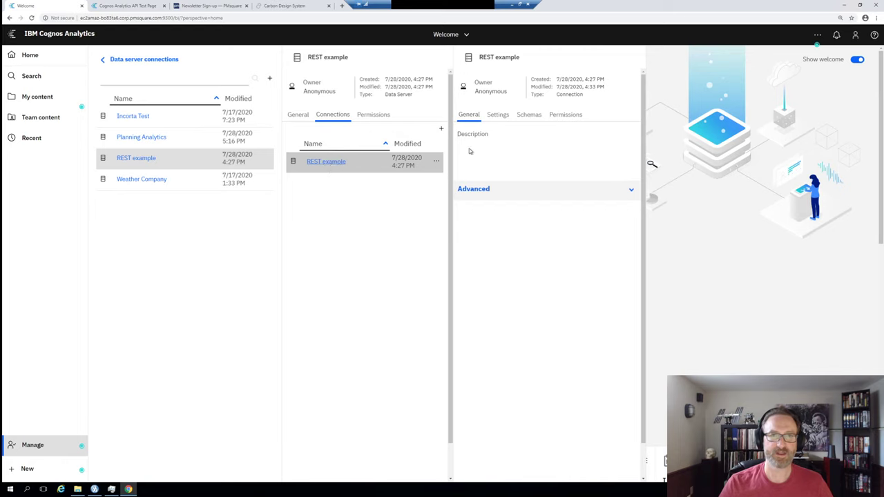
pyautogui.click(505, 116)
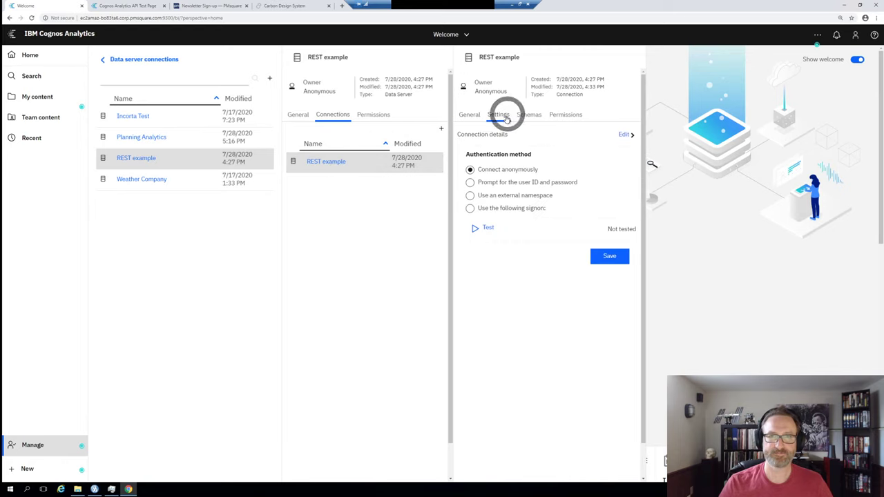
pyautogui.click(624, 138)
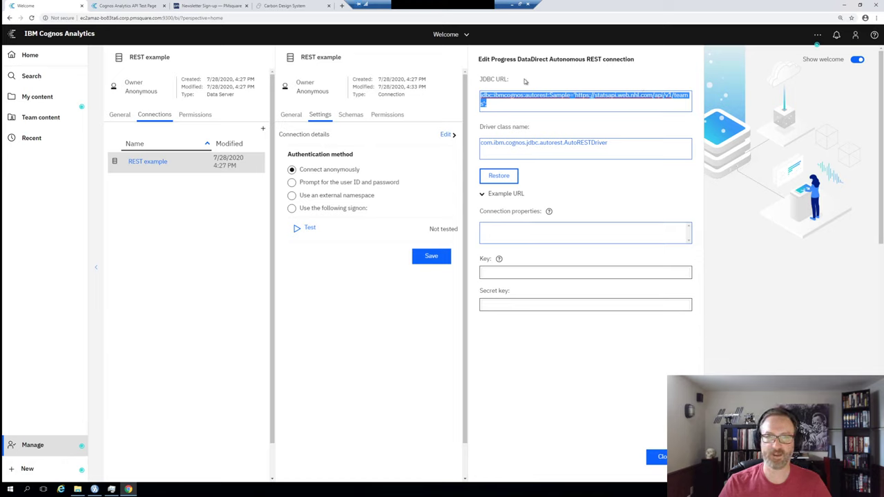
pyautogui.click(351, 117)
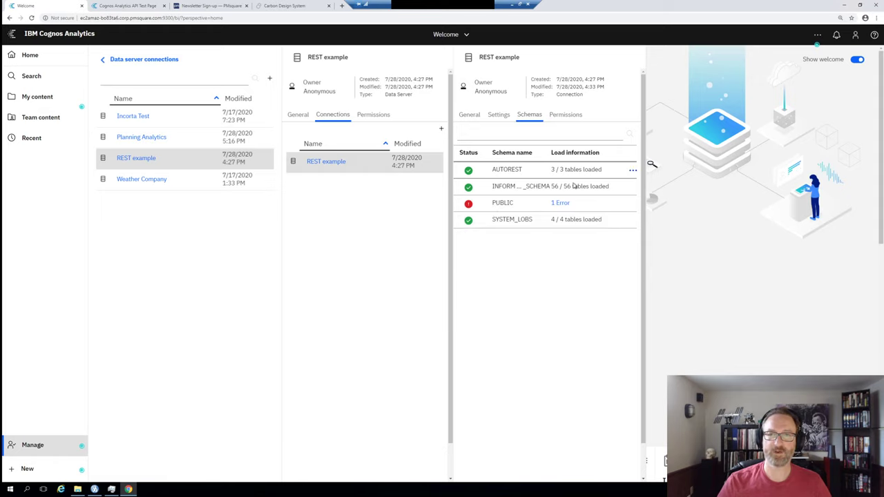
# Open AUTOREST's load options to see API_V1_TEAMS, TEAMS and _CONFIGURATION all included.
pyautogui.click(631, 171)
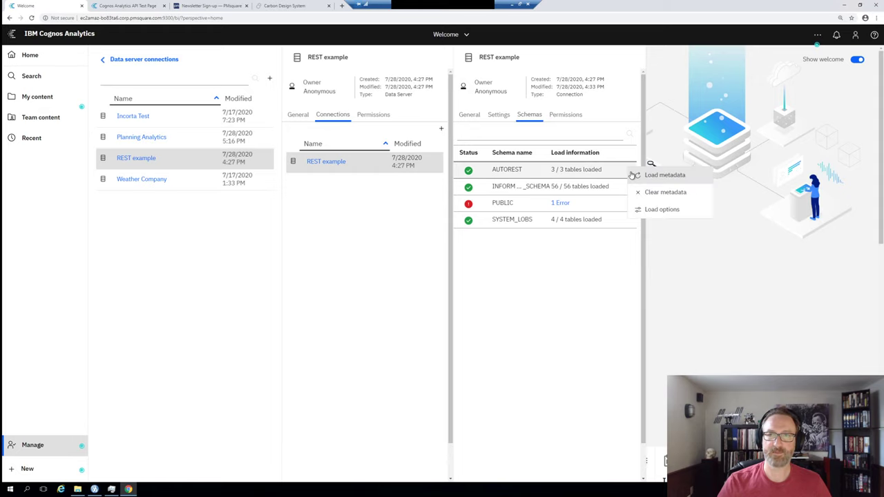
pyautogui.click(663, 210)
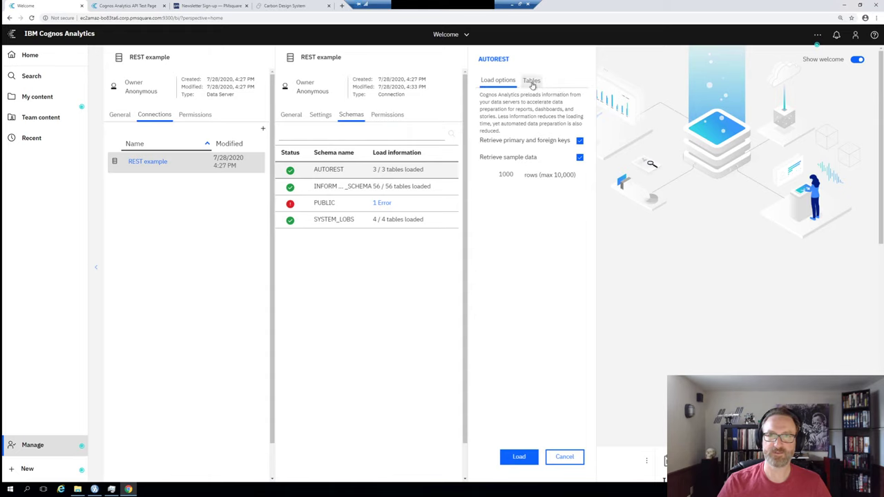
pyautogui.click(531, 81)
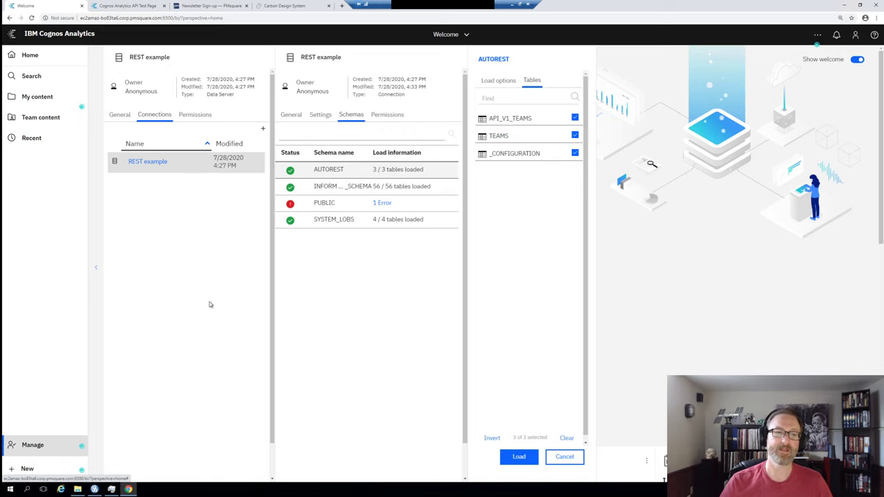
# Discard the connection changes and start a new data module sourced from REST example's AUTOREST schema.
pyautogui.click(27, 469)
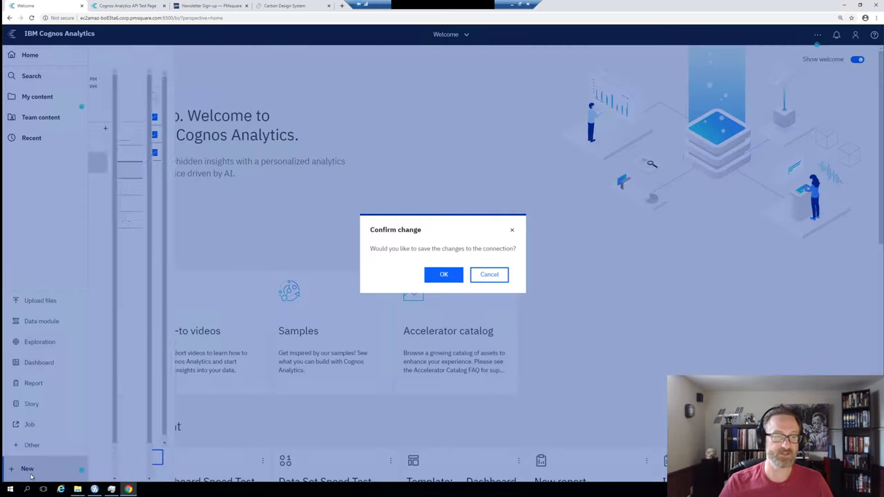
pyautogui.click(488, 274)
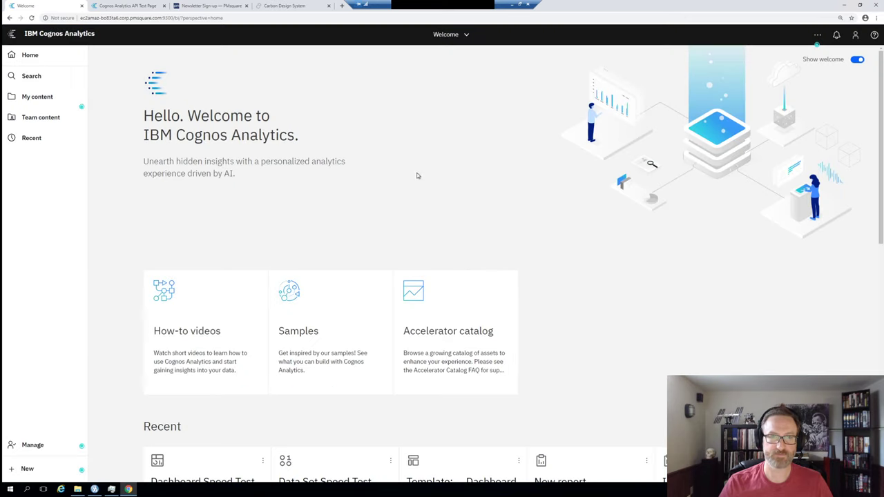
pyautogui.click(29, 470)
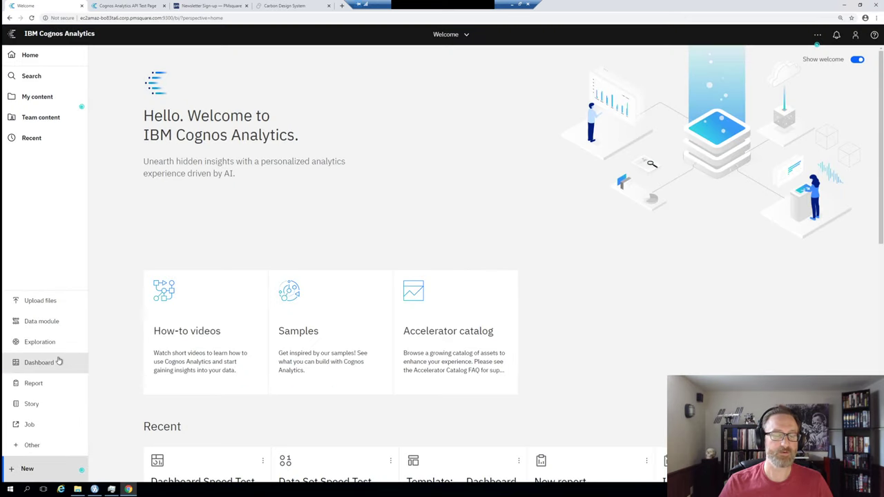
pyautogui.click(50, 323)
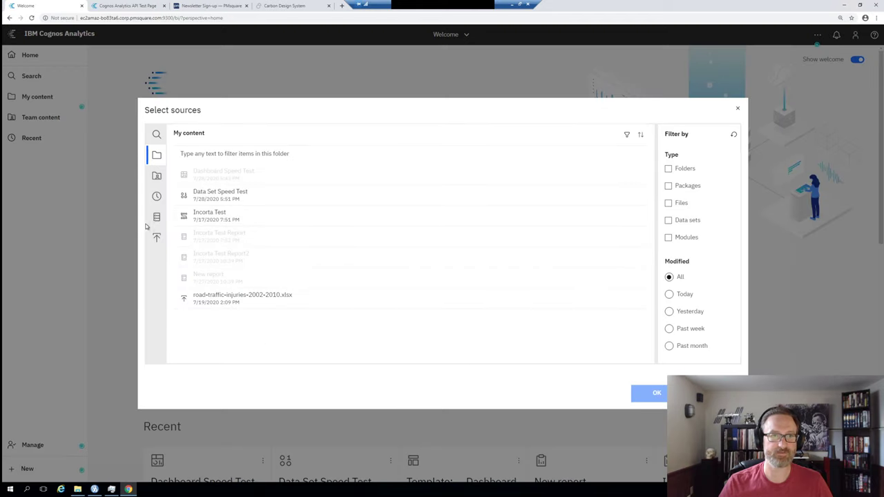
pyautogui.click(156, 219)
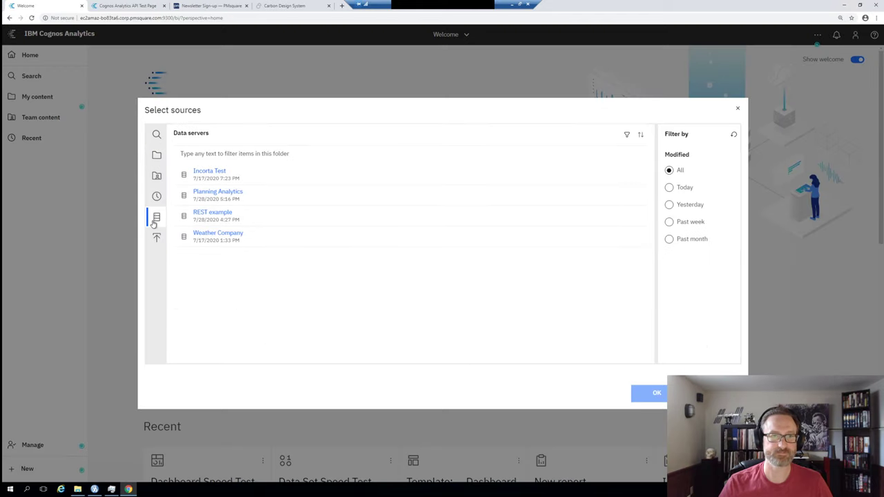
pyautogui.click(214, 213)
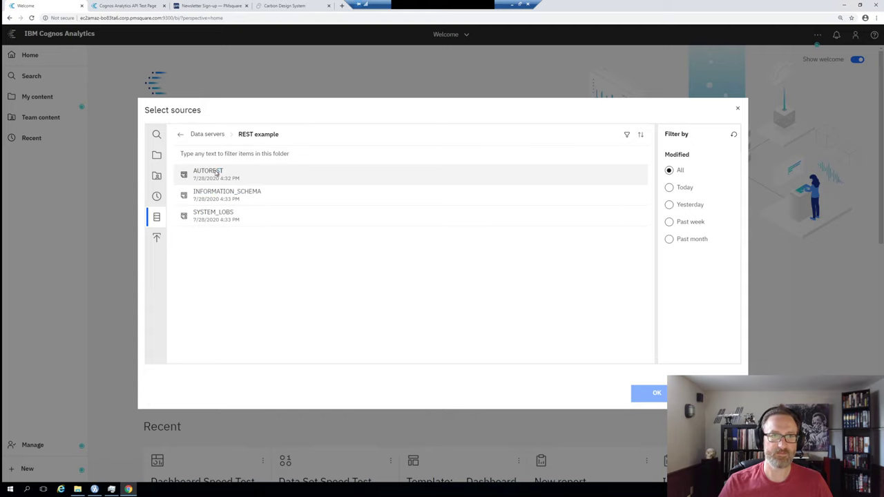
pyautogui.click(214, 174)
pyautogui.click(647, 392)
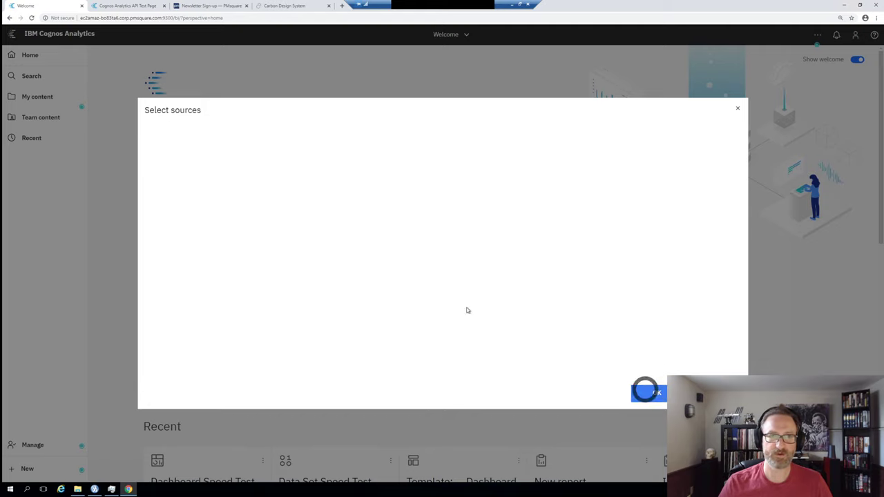
# Pick tables manually, tick the Teams table and refresh to preview its rows.
pyautogui.click(301, 240)
pyautogui.click(653, 393)
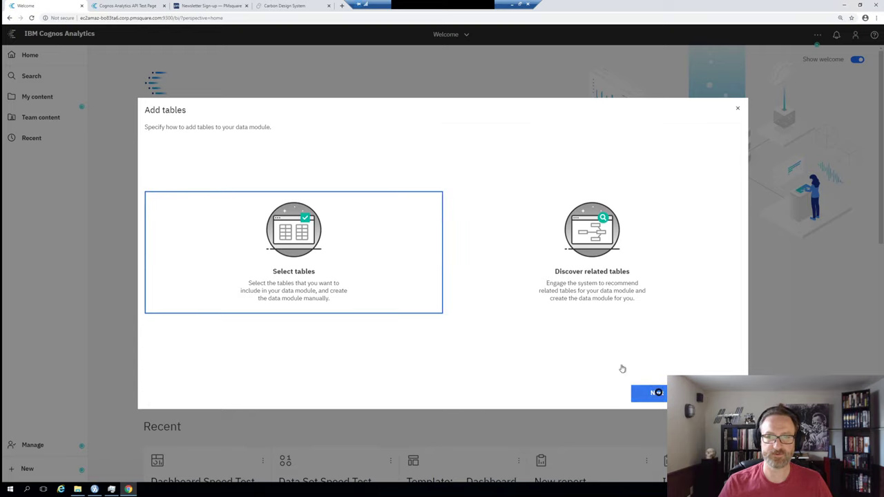
pyautogui.click(257, 201)
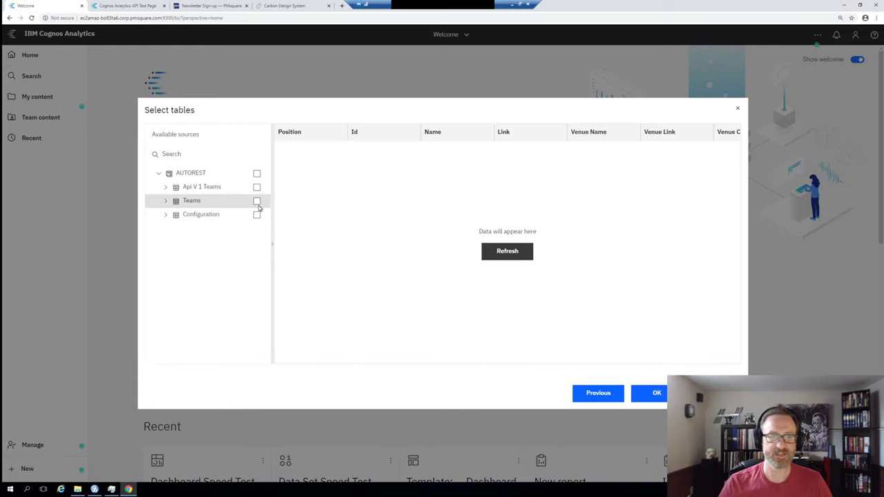
pyautogui.click(258, 204)
pyautogui.click(256, 201)
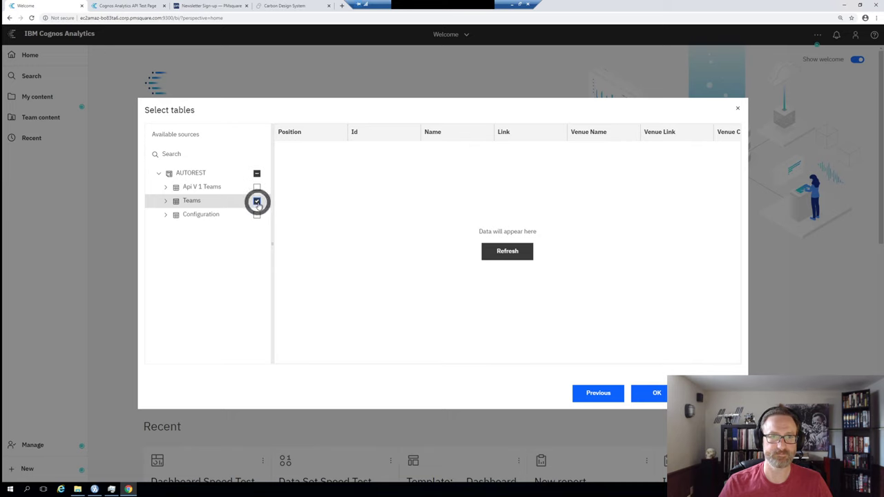
pyautogui.click(489, 251)
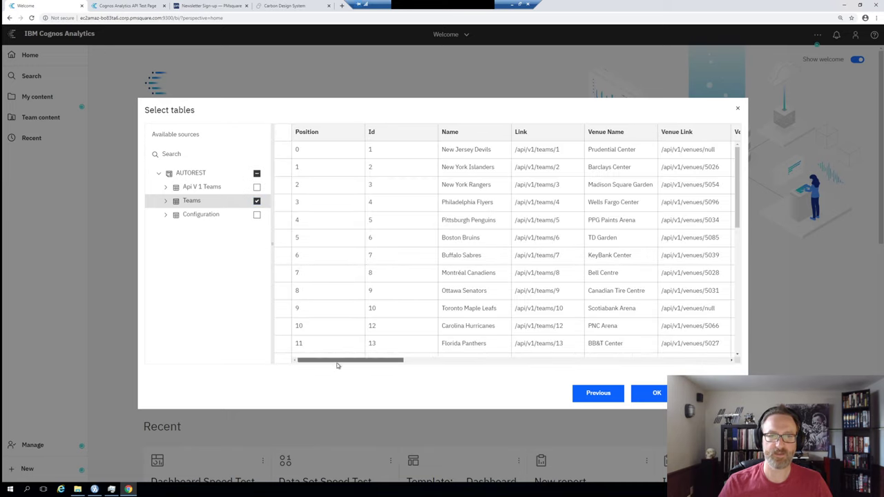
pyautogui.moveTo(338, 360); pyautogui.dragTo(192, 370)
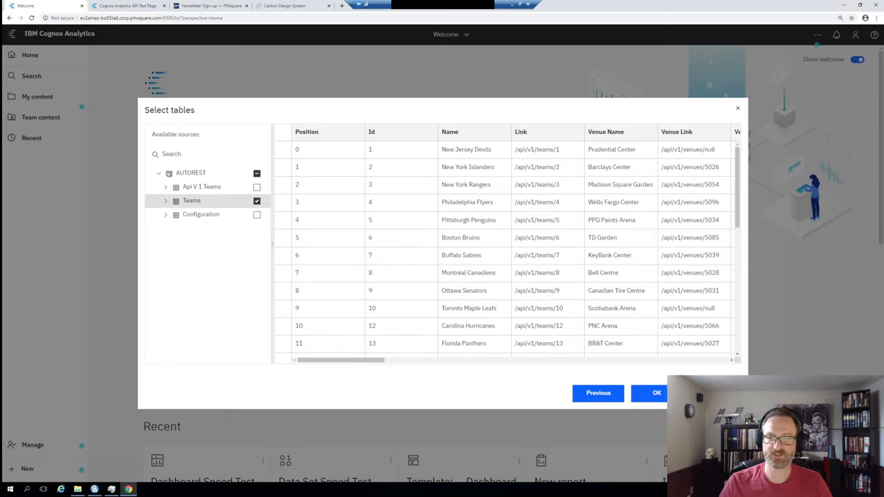
# Build the data module with the Teams table, then switch to the Cognos Analytics API Test Page.
pyautogui.click(656, 392)
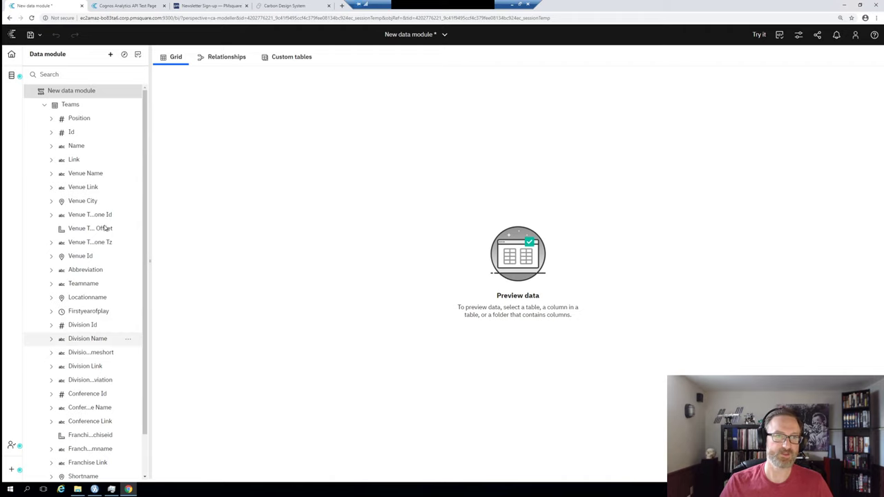
pyautogui.scroll(-1, 104, 290)
pyautogui.scroll(1, 125, 286)
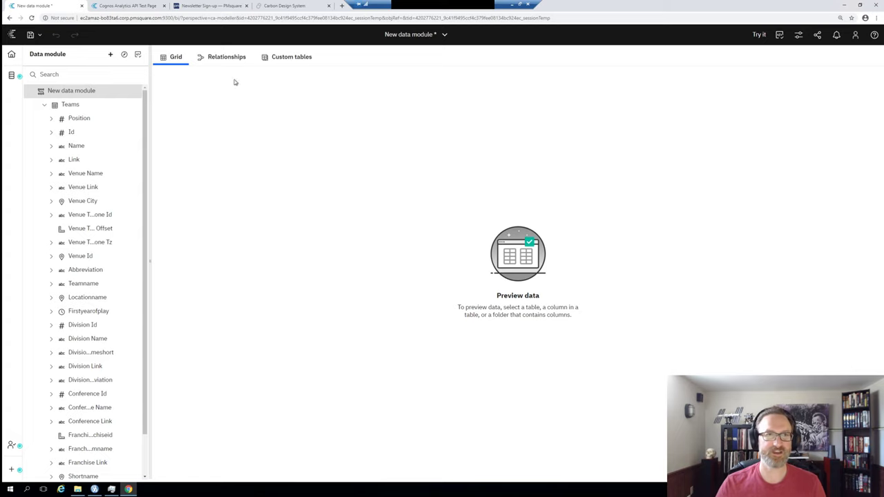
pyautogui.click(119, 6)
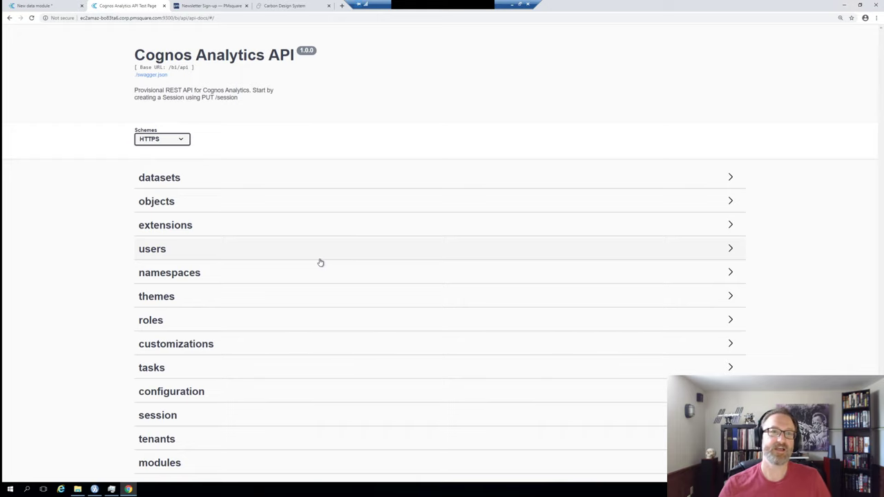
pyautogui.click(177, 179)
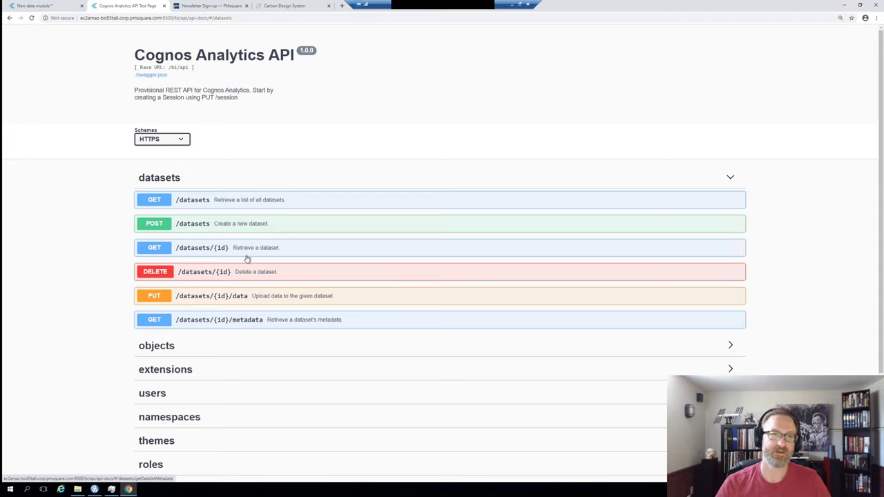
pyautogui.click(727, 183)
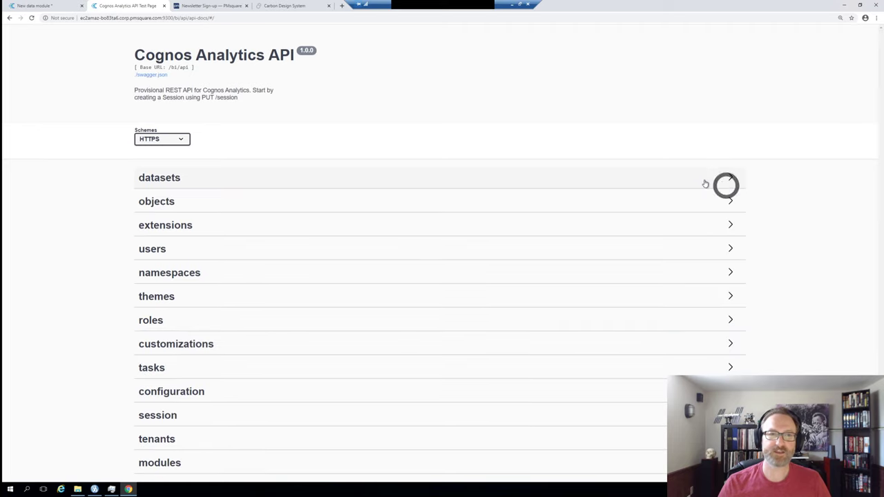
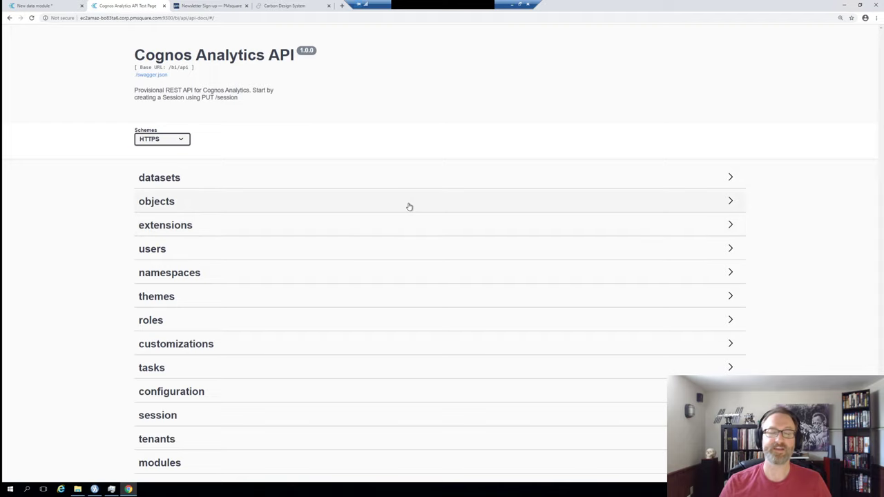
pyautogui.click(698, 227)
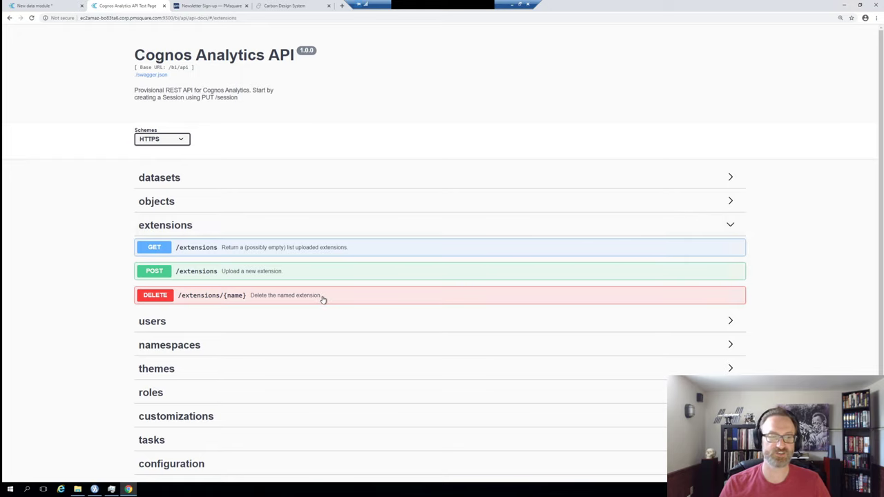
pyautogui.click(729, 227)
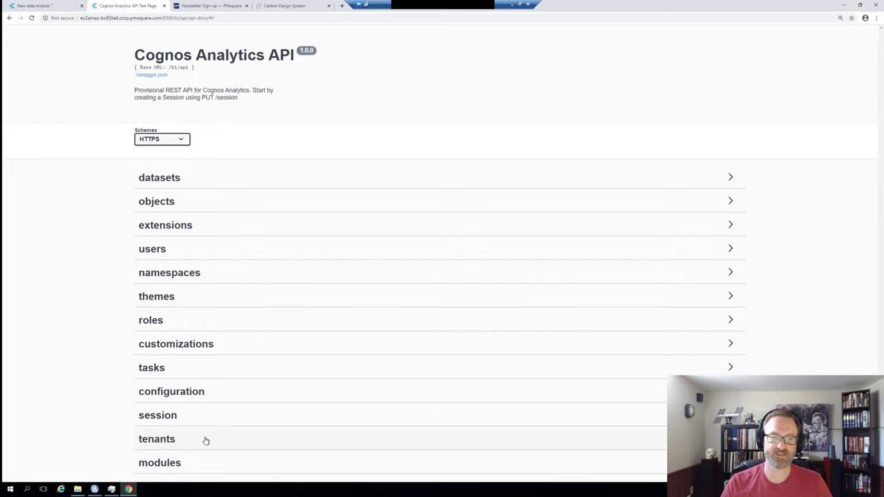
pyautogui.click(455, 463)
pyautogui.scroll(-1, 455, 425)
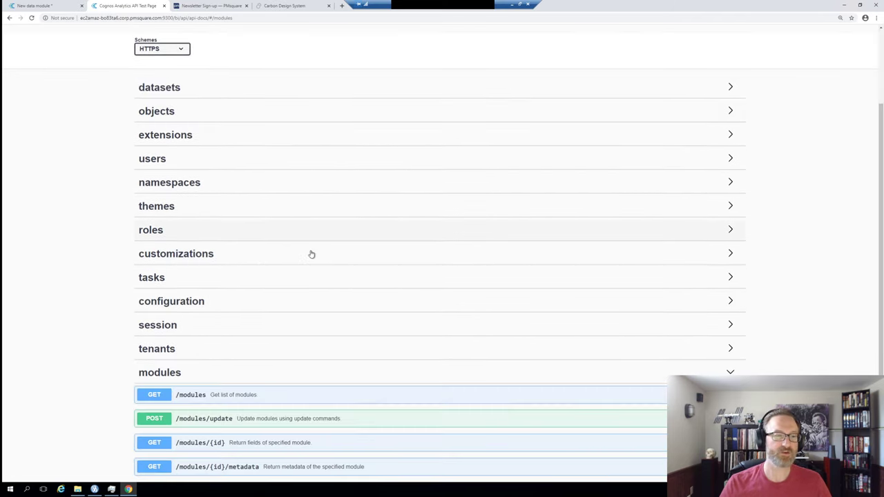
pyautogui.click(730, 372)
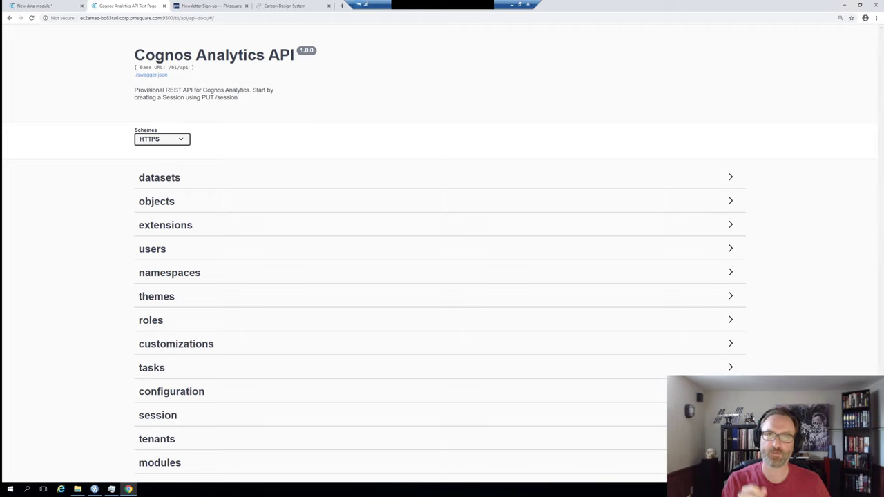
# Return to the New data module tab with Teams previewed and open the Manage options.
pyautogui.click(30, 6)
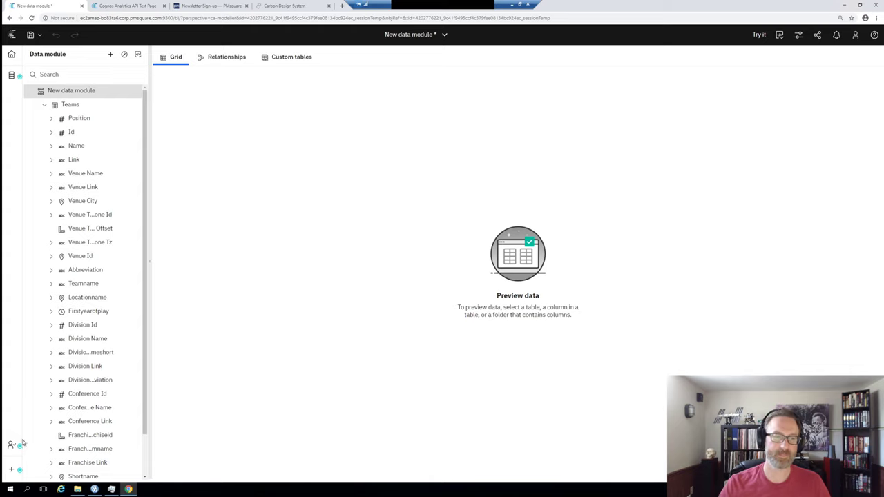
pyautogui.click(9, 472)
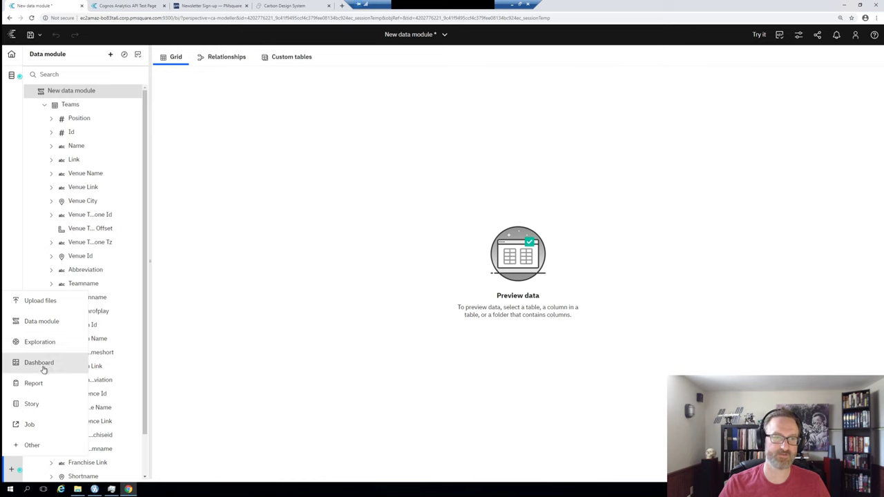
pyautogui.click(27, 219)
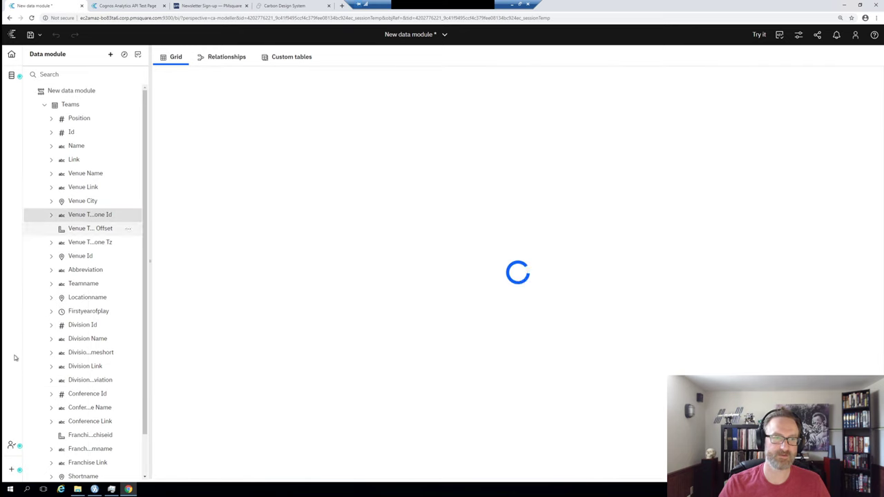
pyautogui.click(11, 446)
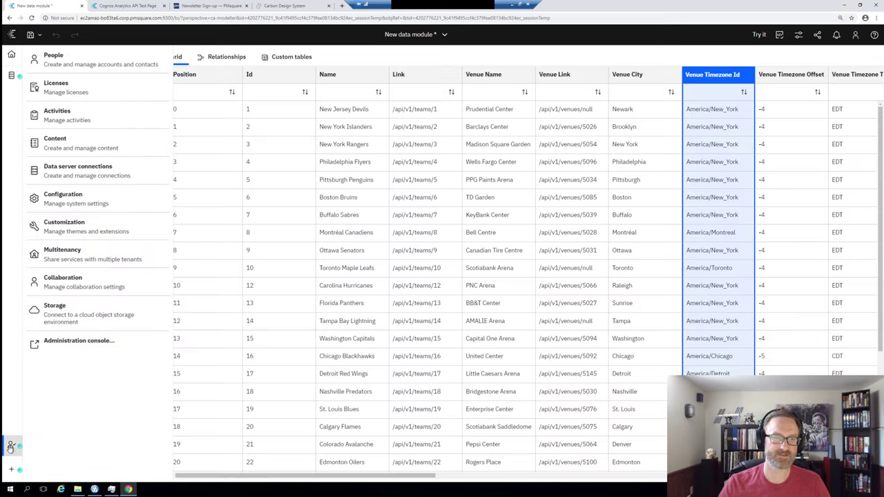
# Browse the data server connection types, then list the open views to close New data module.
pyautogui.click(99, 173)
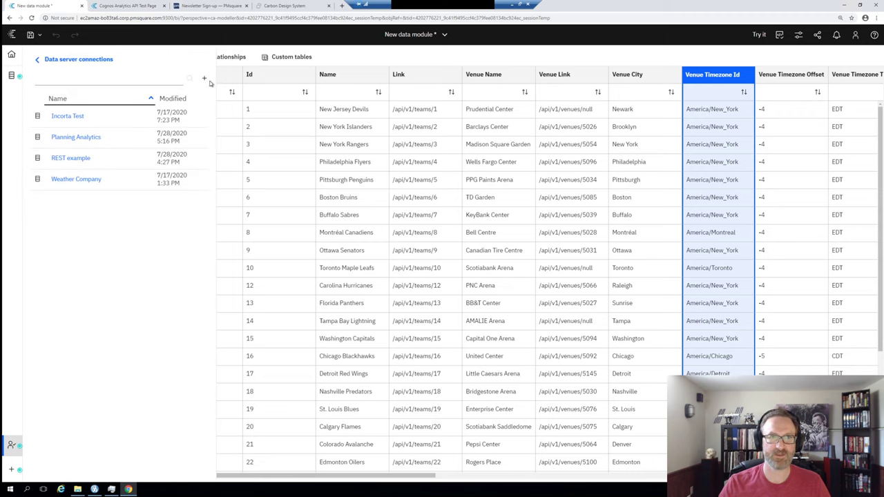
pyautogui.click(204, 78)
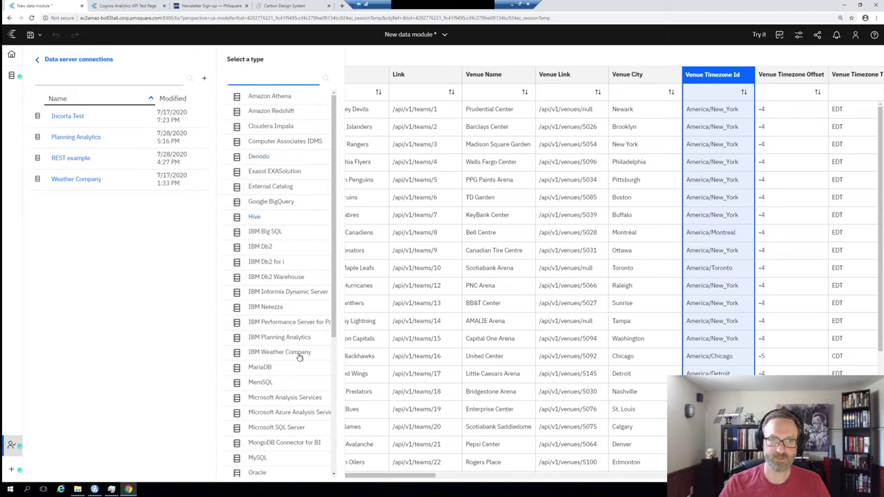
pyautogui.scroll(-6, 293, 363)
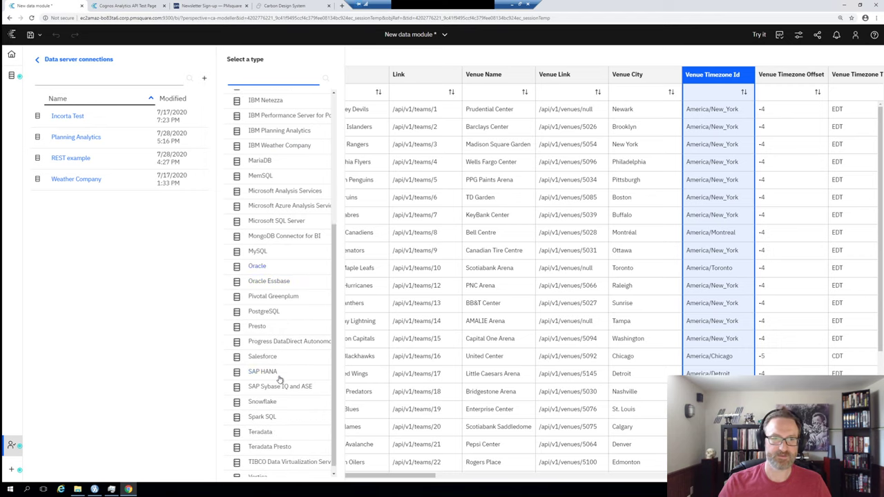
pyautogui.click(422, 50)
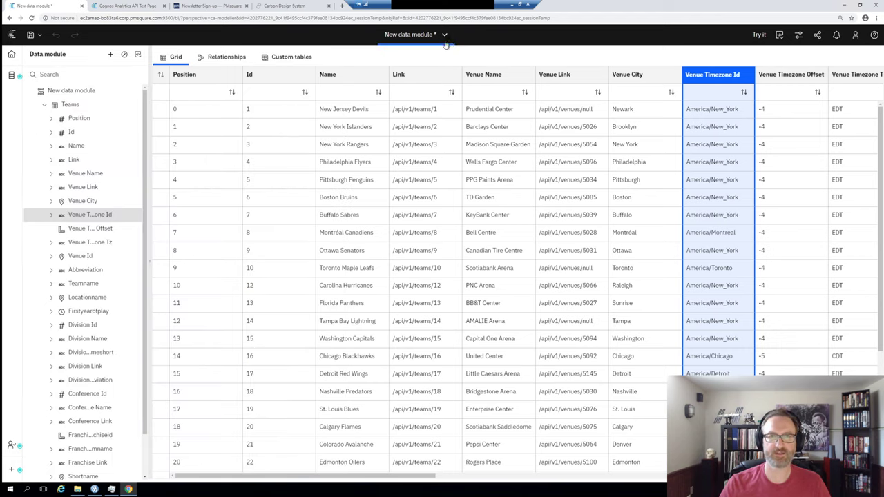
pyautogui.click(446, 38)
# Close the New data module without saving and go to Team content.
pyautogui.click(491, 118)
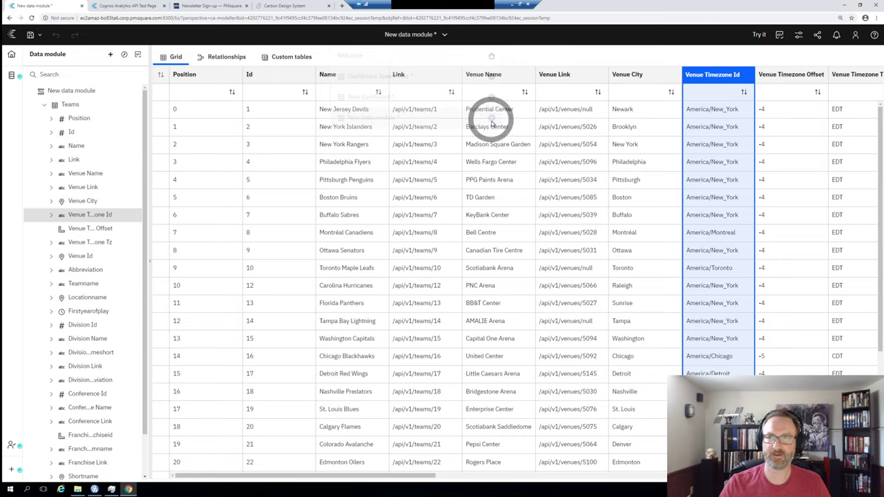
pyautogui.click(481, 278)
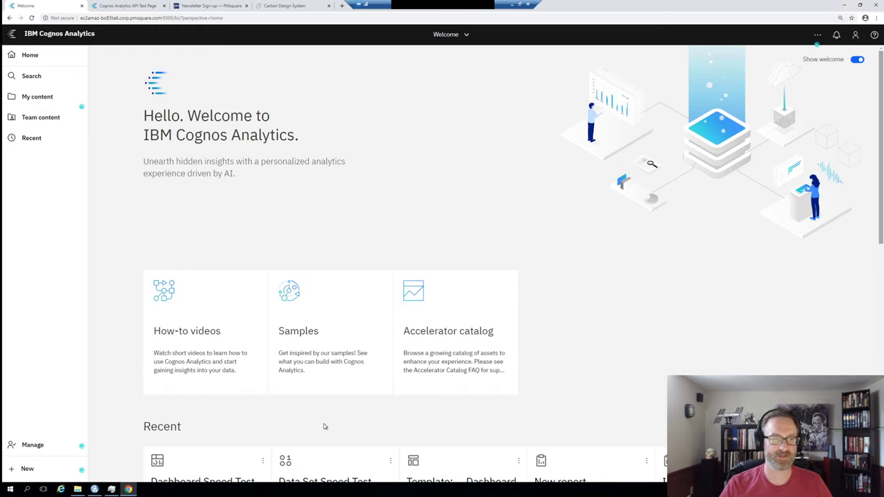
pyautogui.click(33, 121)
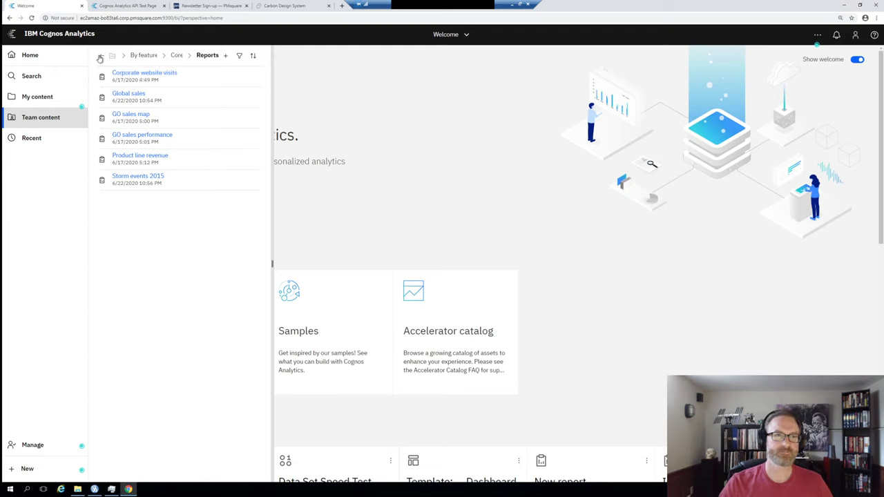
# Create a data set from the Great outdoors data module in By feature > Core > Data.
pyautogui.click(136, 56)
pyautogui.click(122, 76)
pyautogui.click(121, 94)
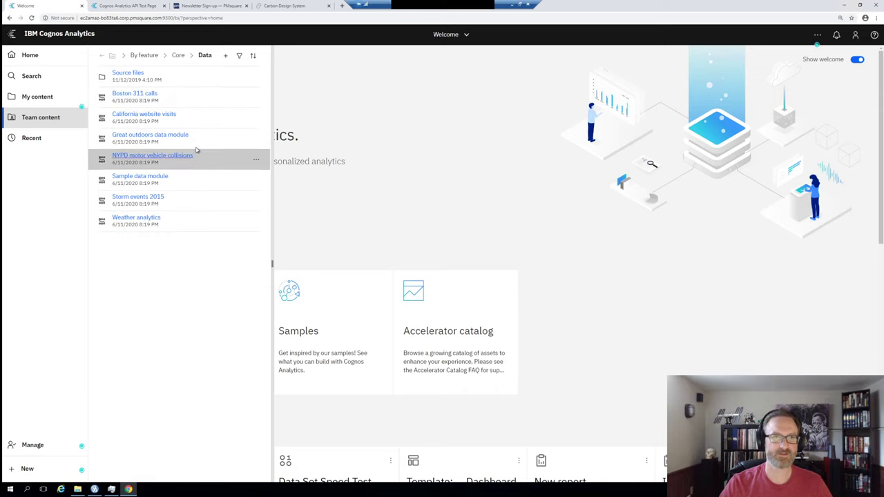
pyautogui.click(256, 142)
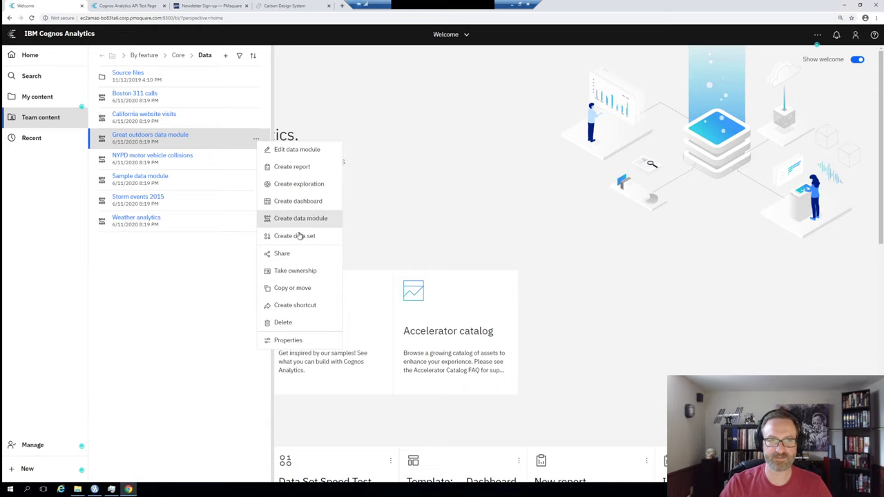
pyautogui.click(382, 246)
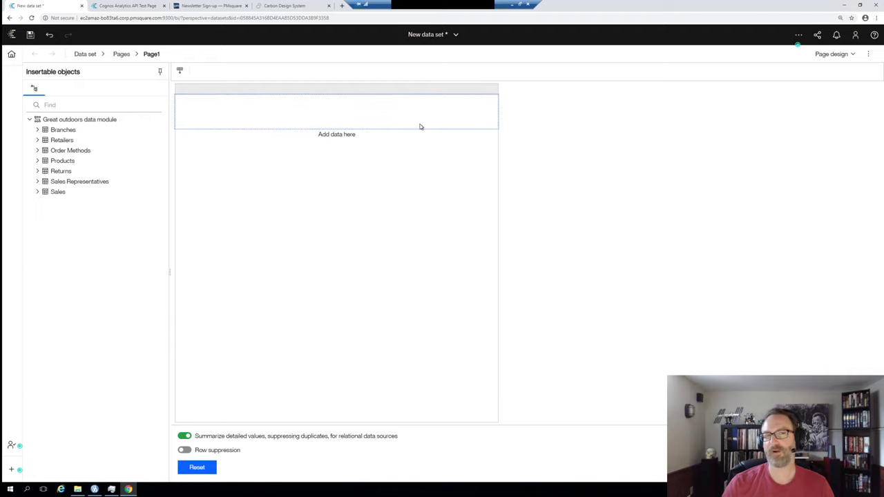
# In the data set's Queries view, add a Join as Query2 beside Query1.
pyautogui.click(103, 55)
pyautogui.click(87, 111)
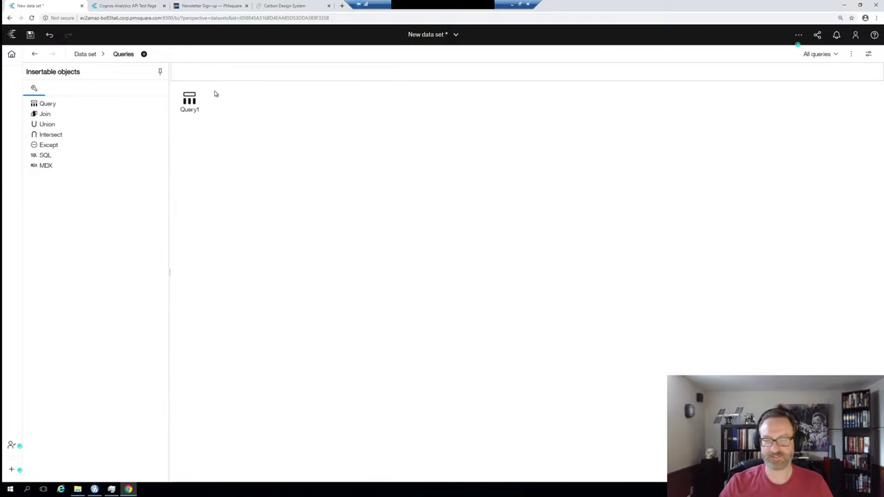
pyautogui.moveTo(43, 115); pyautogui.dragTo(236, 129)
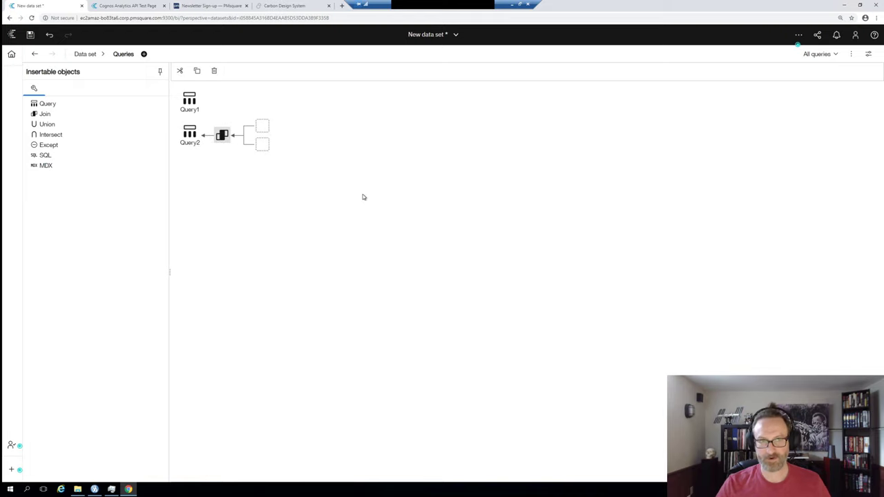
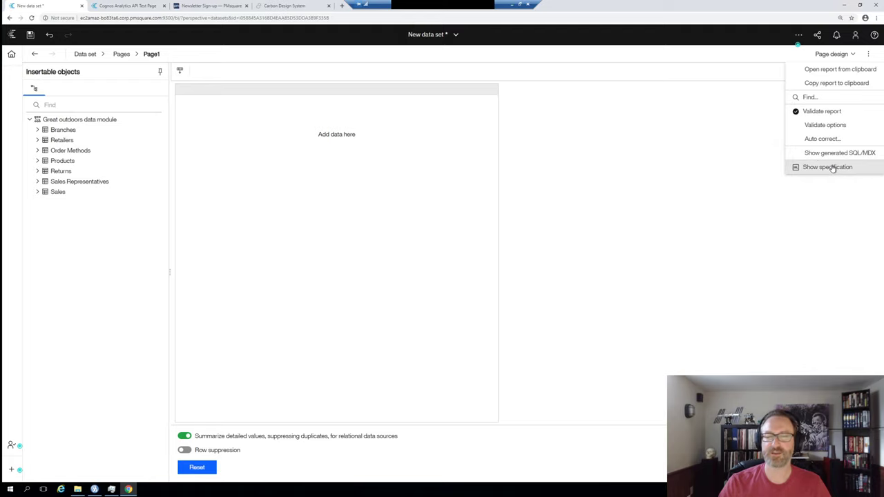
# Dismiss the report actions menu and show the data set's properties page with its Great outdoors source.
pyautogui.click(832, 169)
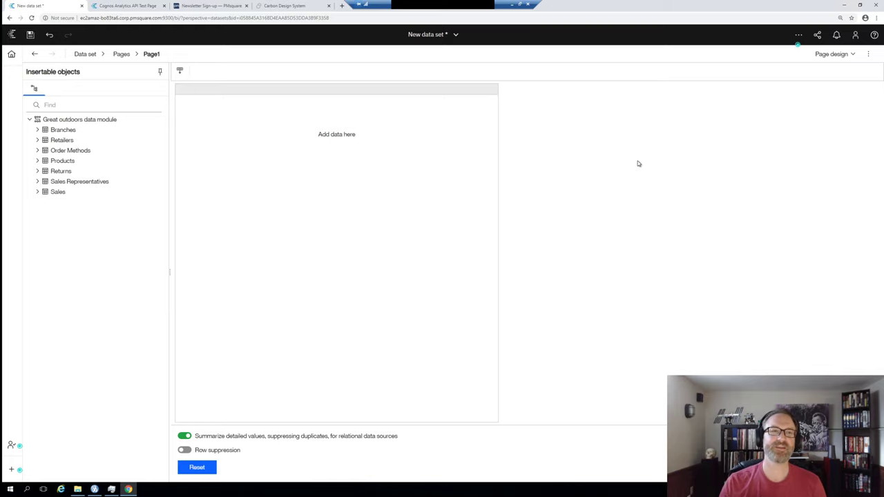
pyautogui.click(102, 54)
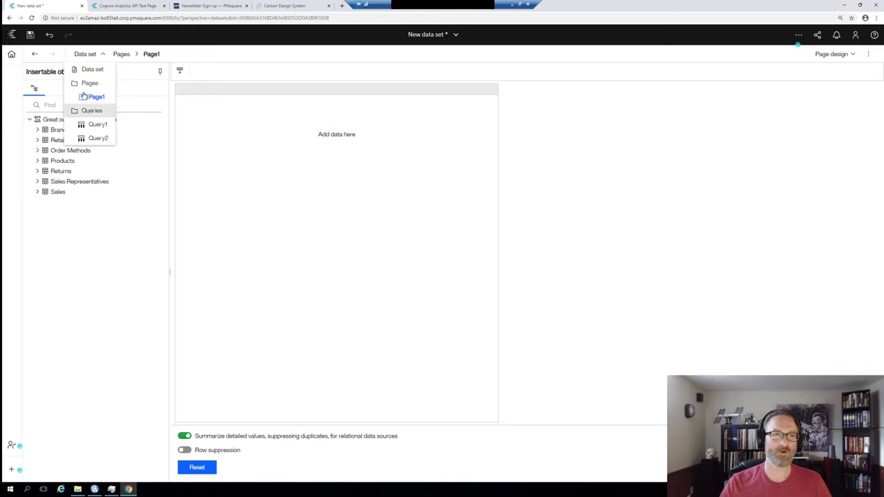
pyautogui.click(90, 70)
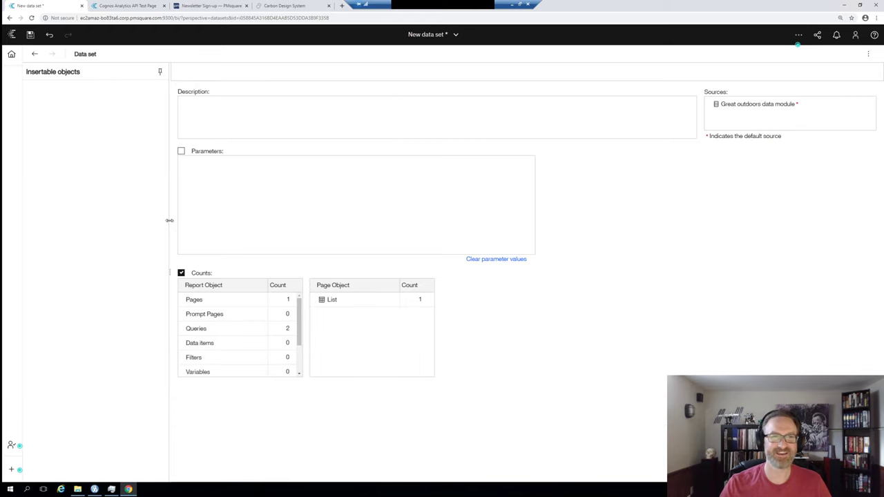
# Go back from the data set properties to the empty Page1 design canvas.
pyautogui.click(94, 55)
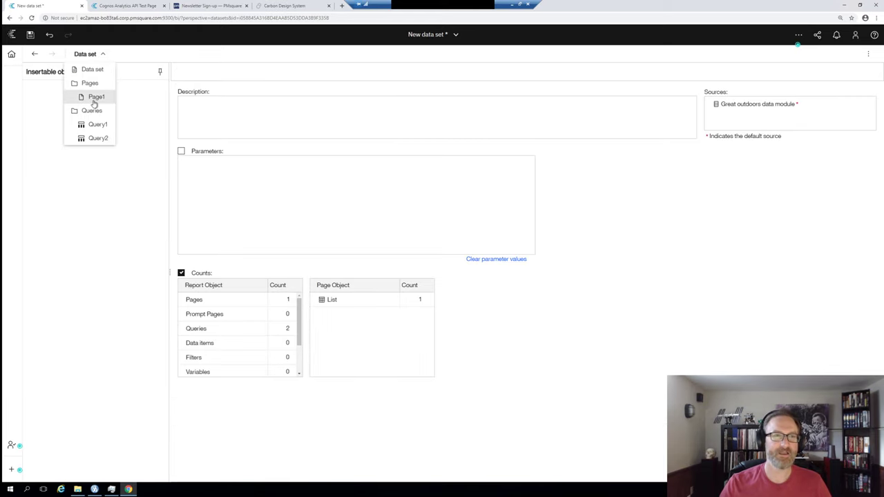
pyautogui.click(96, 97)
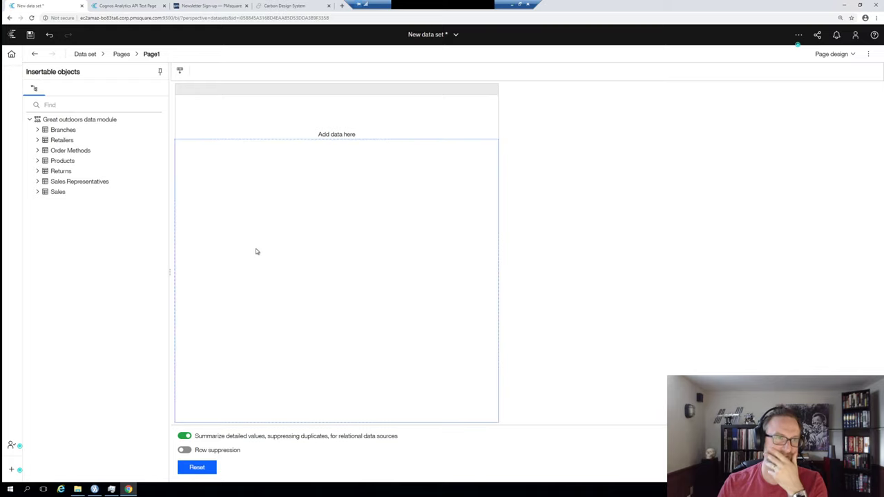
# Go to the data set's Queries diagram and open Query1 in the query editor.
pyautogui.click(101, 55)
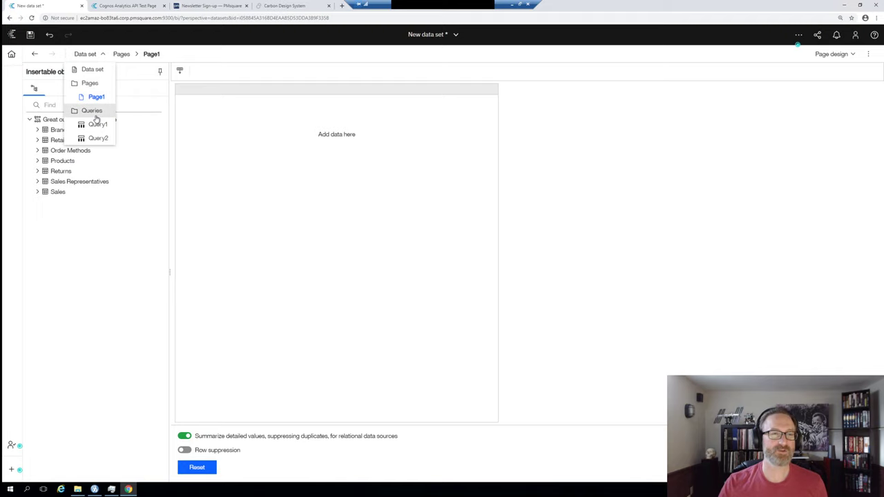
pyautogui.click(91, 111)
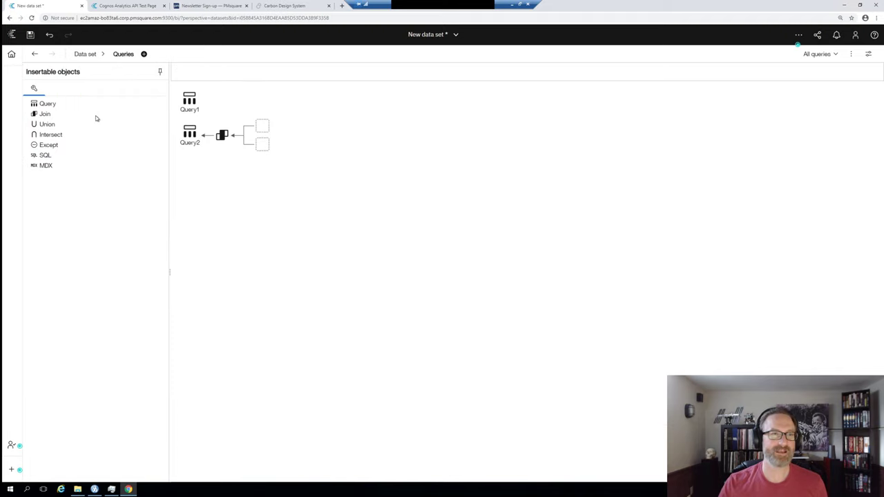
pyautogui.doubleClick(191, 103)
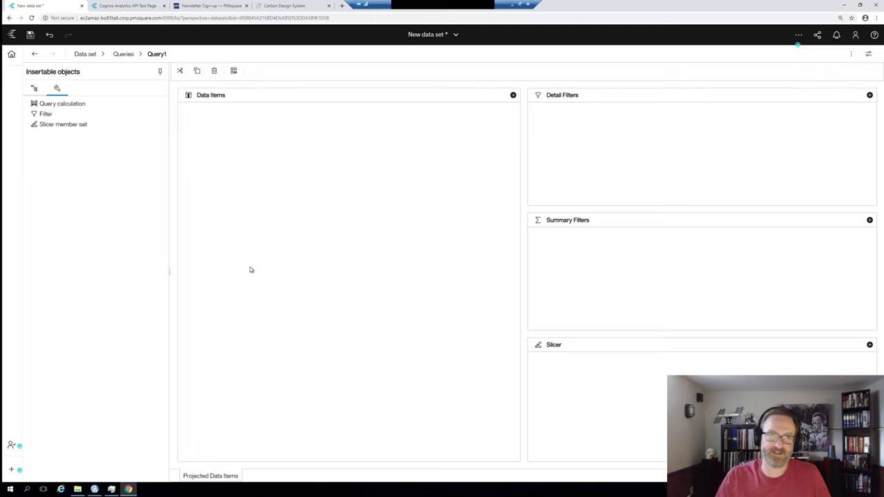
# Close the New data set view, discarding its unsaved changes.
pyautogui.click(434, 34)
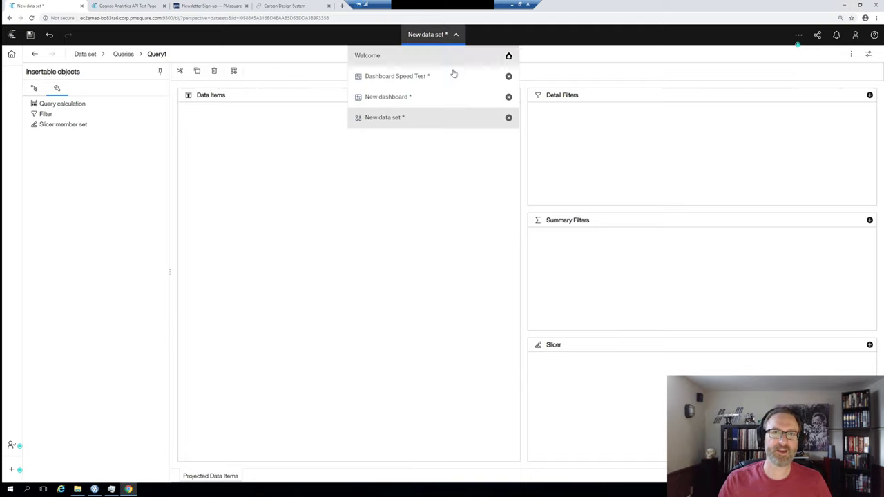
pyautogui.click(508, 118)
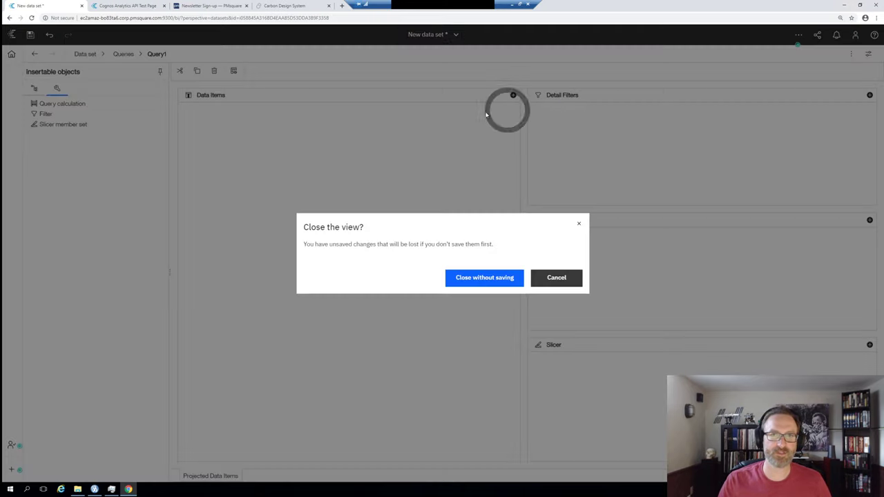
pyautogui.click(506, 278)
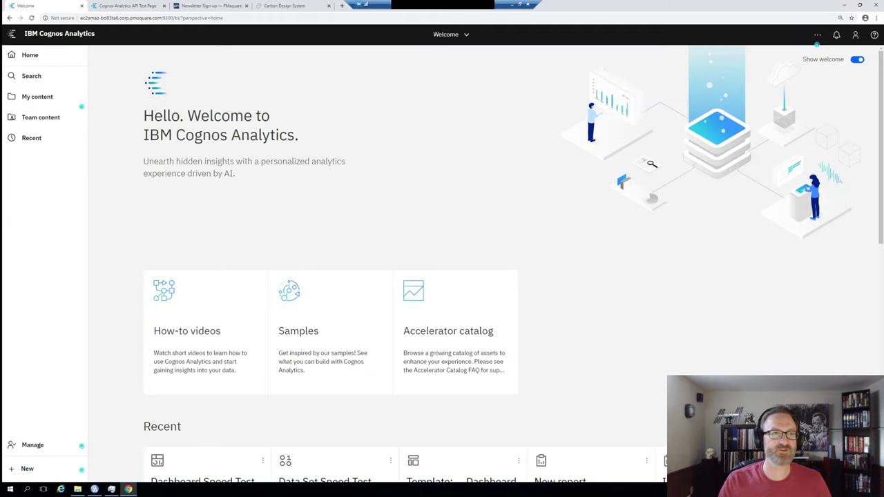
# Open the Schedule properties of GO sales map in Team content > Samples > Core > Reports.
pyautogui.click(47, 121)
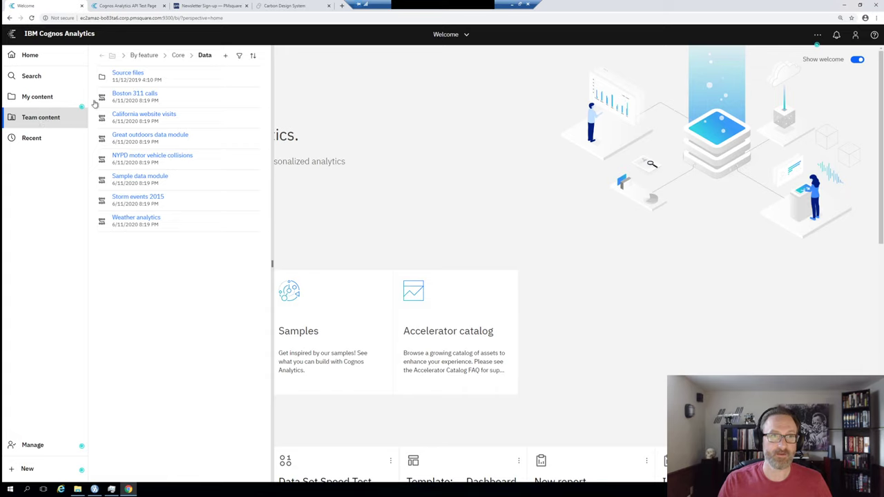
pyautogui.click(177, 56)
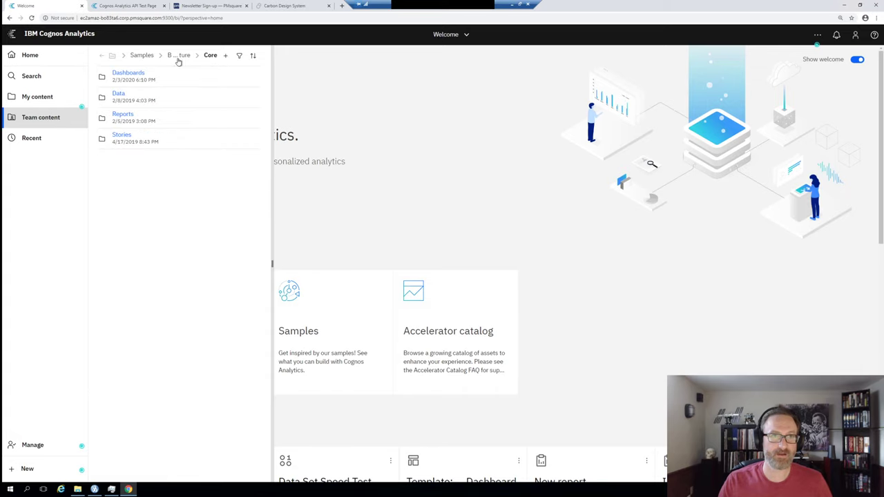
pyautogui.click(128, 116)
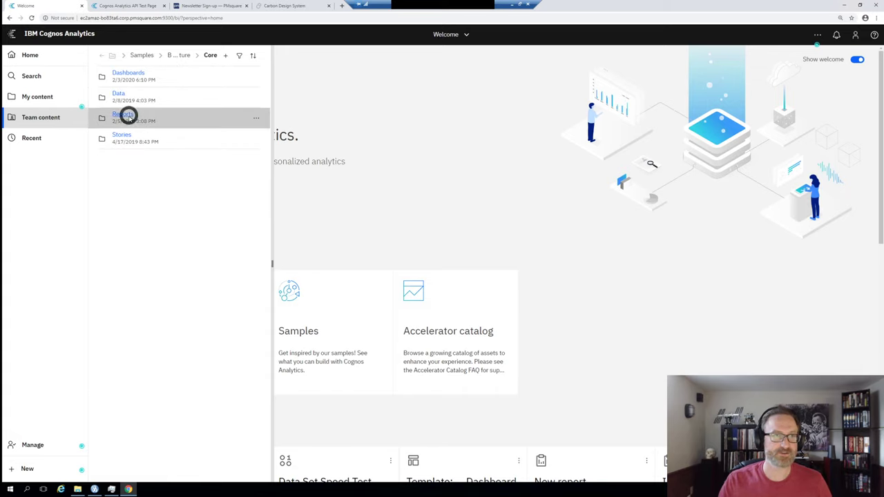
pyautogui.click(257, 117)
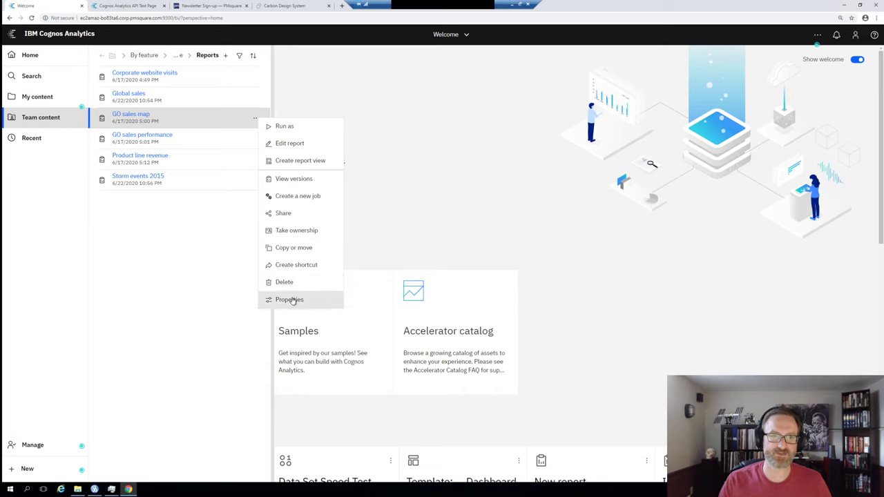
pyautogui.click(291, 299)
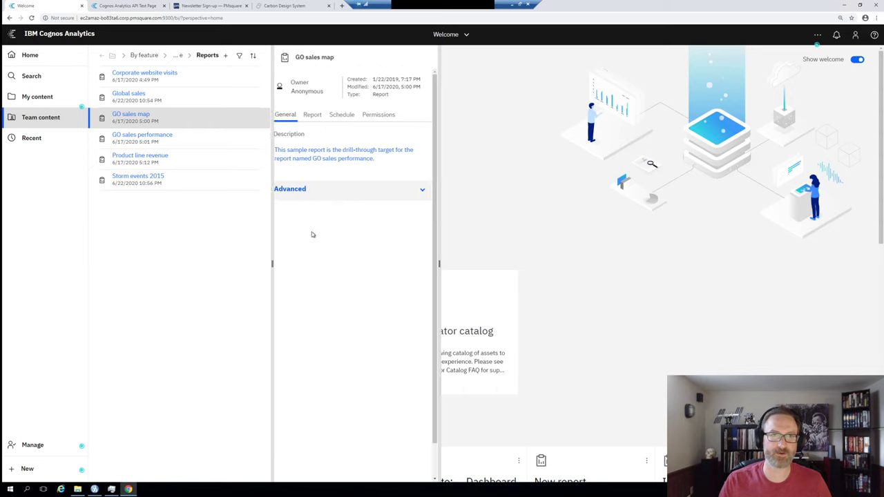
pyautogui.click(341, 115)
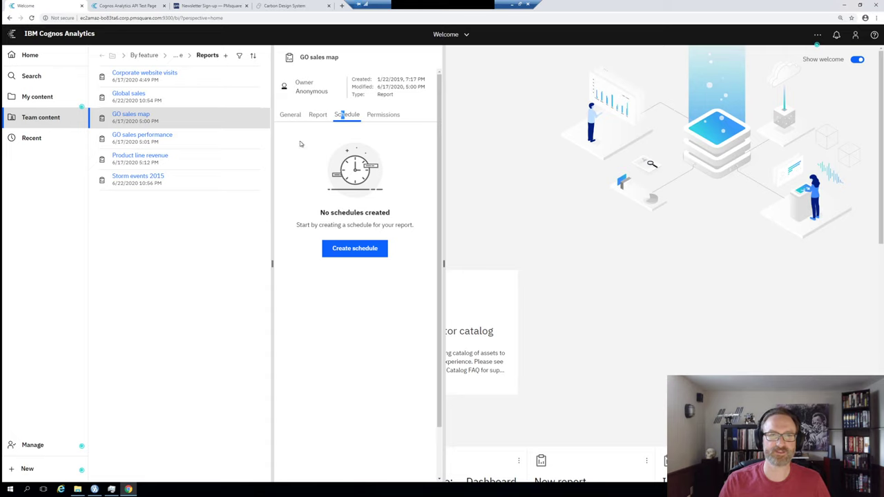
# Start a new GO sales map schedule, keeping it Weekly on Tuesdays at 7:28 PM.
pyautogui.click(355, 249)
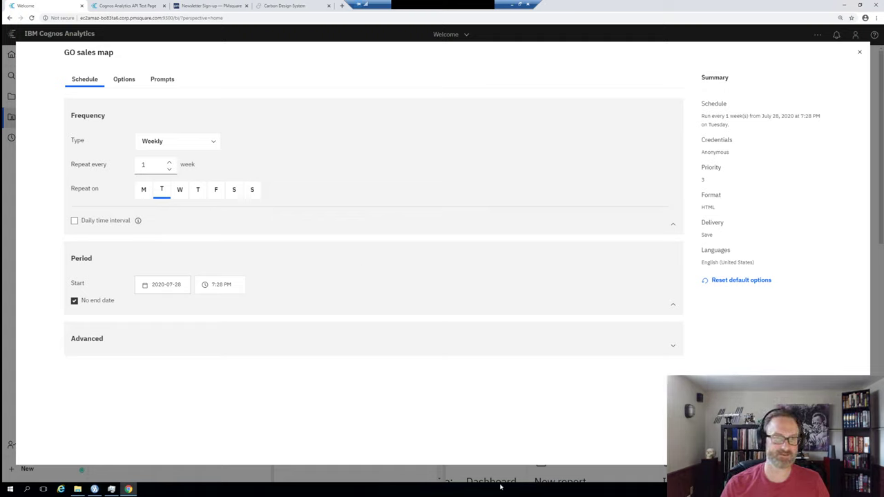
pyautogui.click(172, 146)
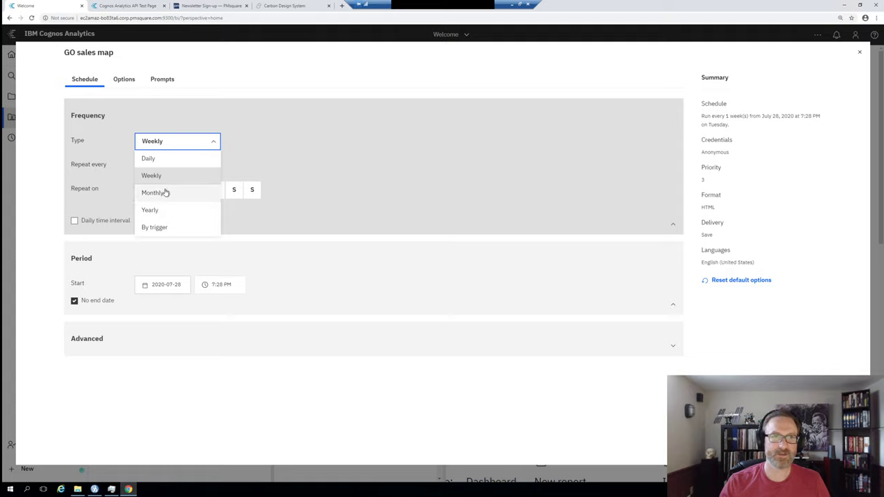
pyautogui.click(322, 160)
pyautogui.click(199, 143)
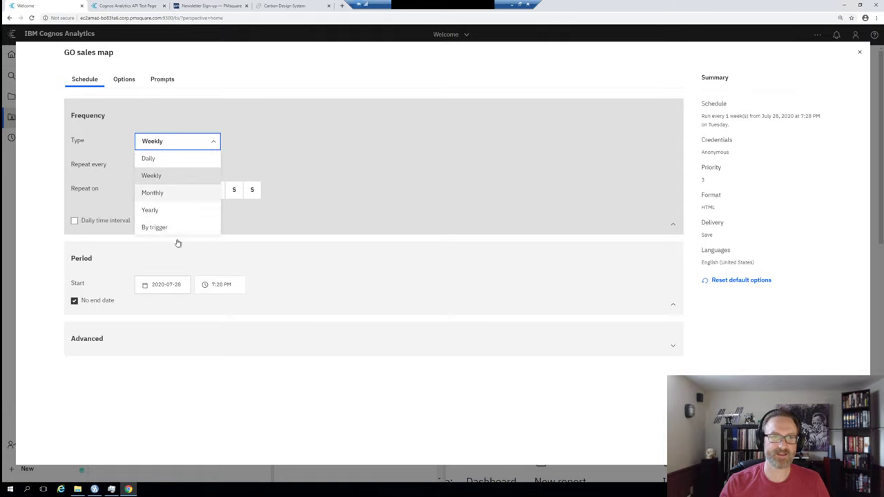
pyautogui.click(294, 168)
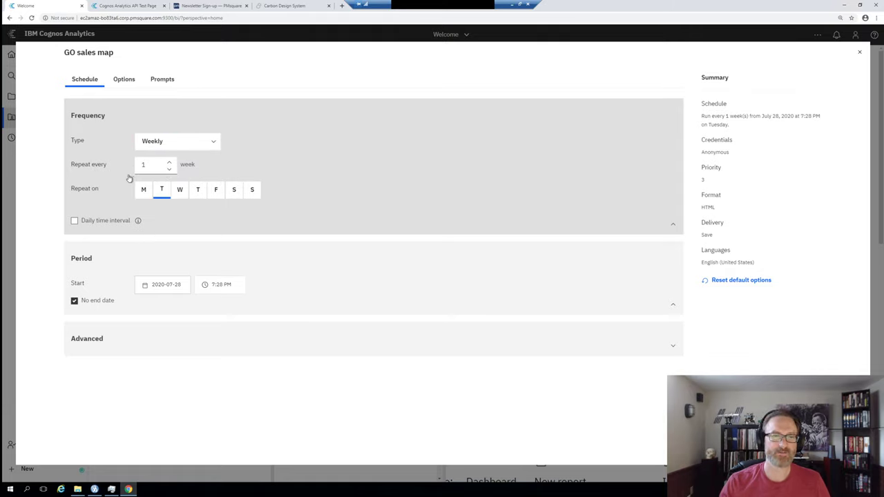
# Toggle the daily time interval on and back off, and expand the Advanced credentials and priority settings.
pyautogui.click(74, 220)
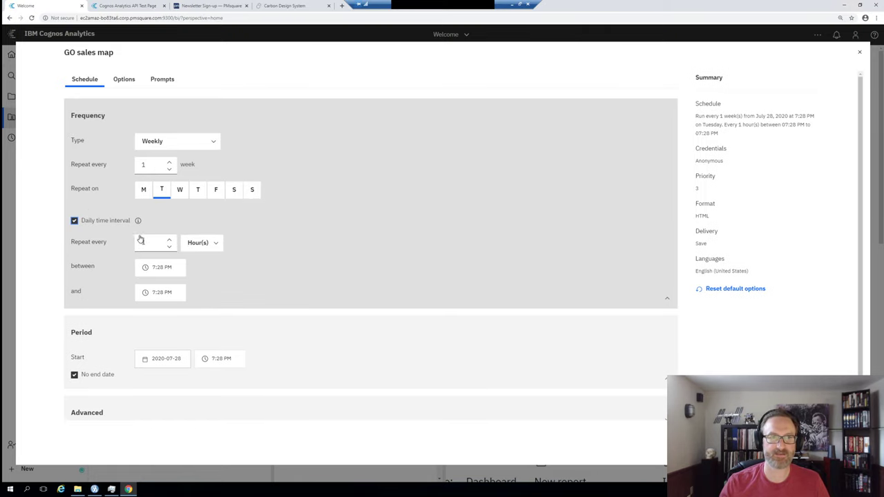
pyautogui.click(74, 221)
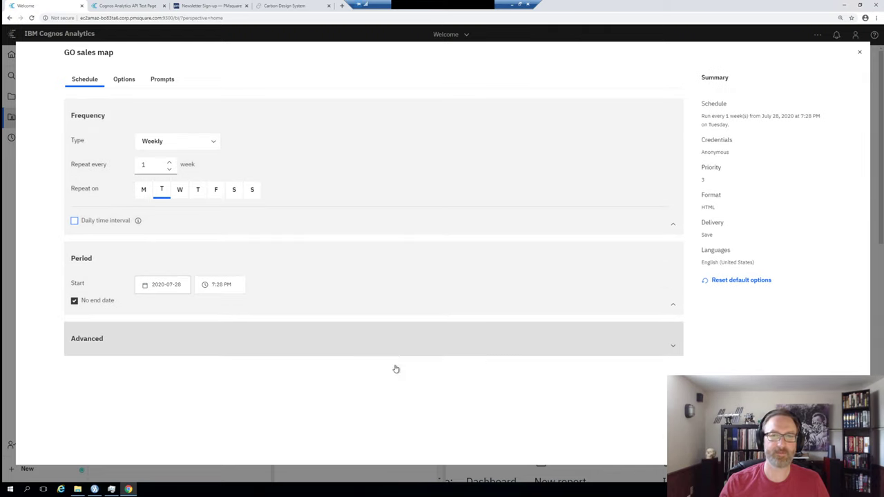
pyautogui.click(604, 346)
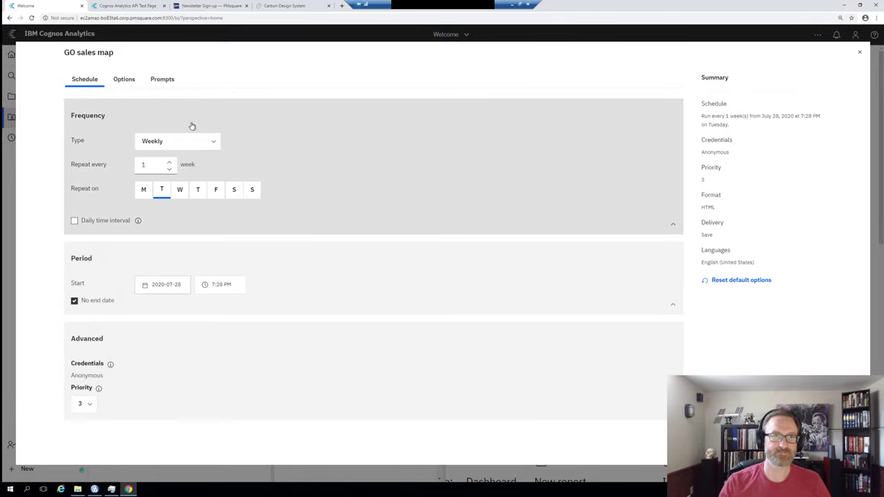
pyautogui.click(123, 79)
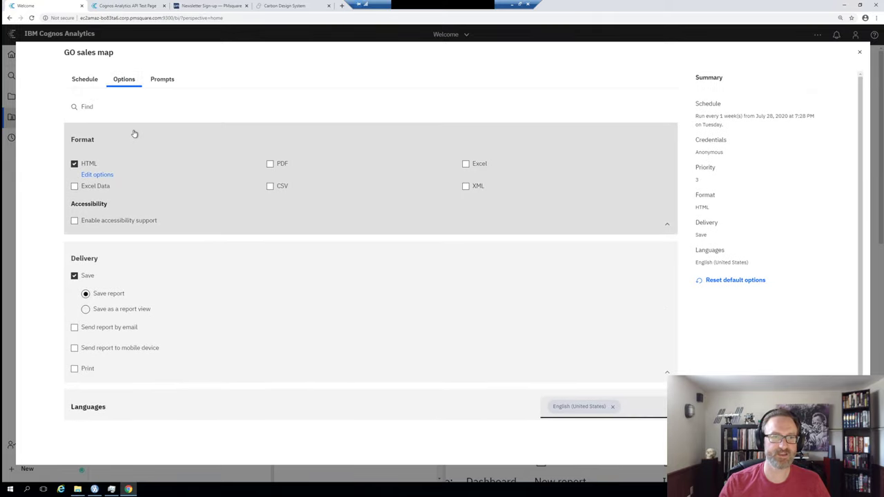
# Add email delivery to the schedule's output and open its email details.
pyautogui.scroll(-1, 190, 290)
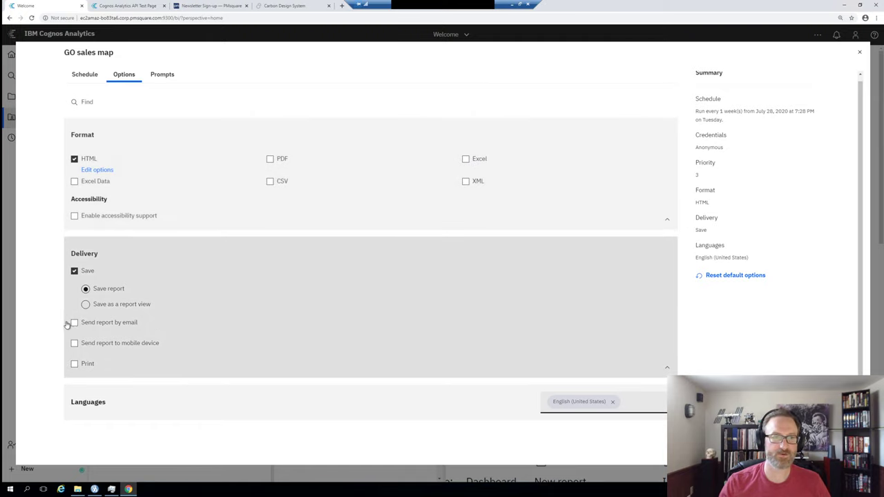
pyautogui.click(73, 323)
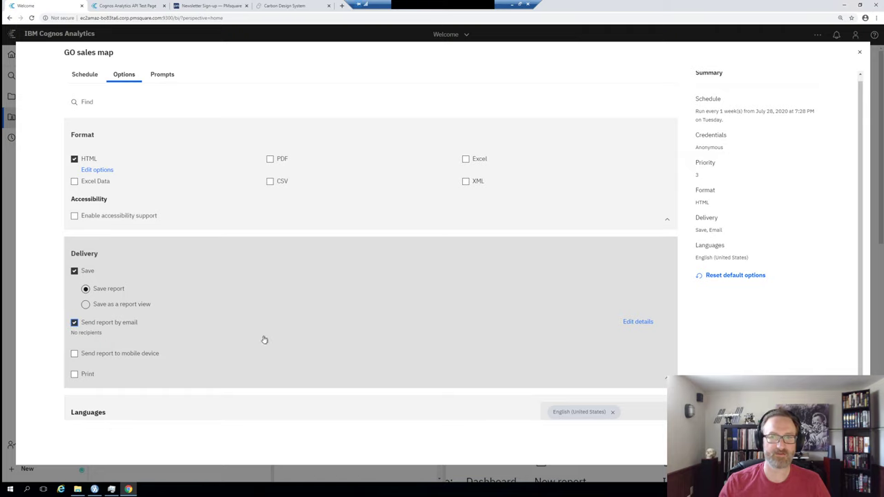
pyautogui.click(628, 322)
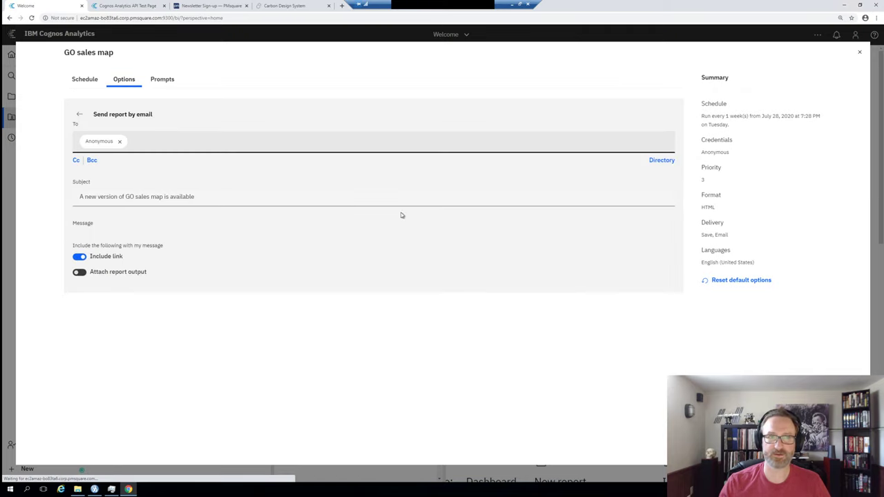
# Type and clear a recipient search in the email To field, then show the Prompts panel.
pyautogui.click(191, 146)
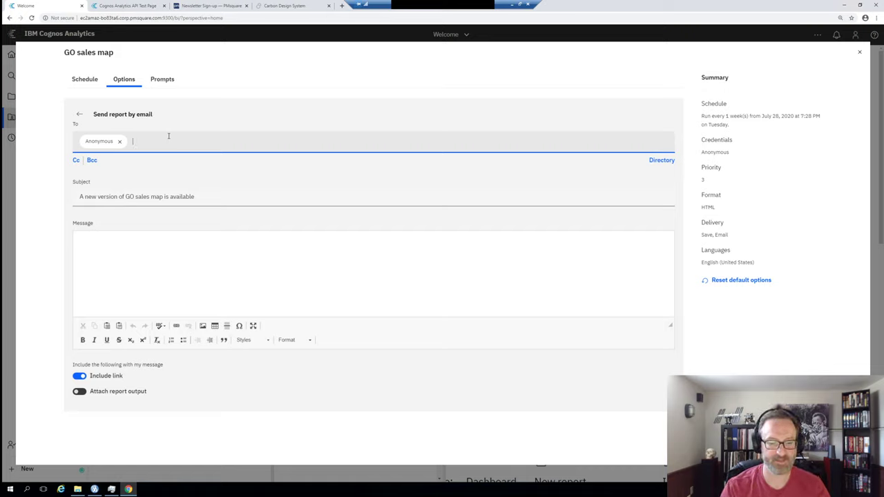
pyautogui.write('s')
pyautogui.press('BackSpace')
pyautogui.write('s')
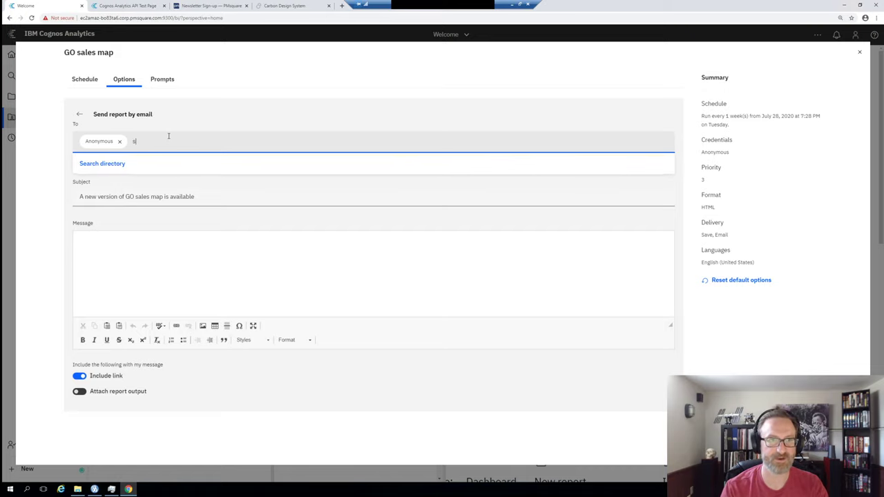
pyautogui.press('BackSpace')
pyautogui.write('f')
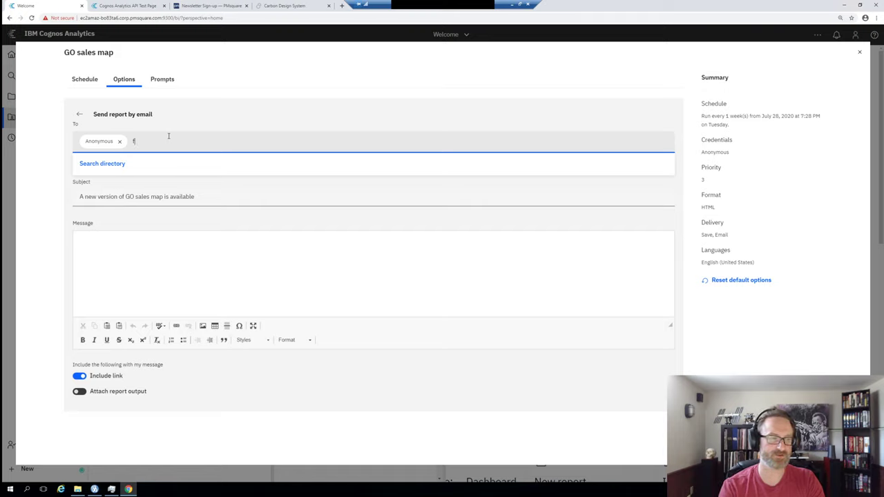
pyautogui.press('BackSpace')
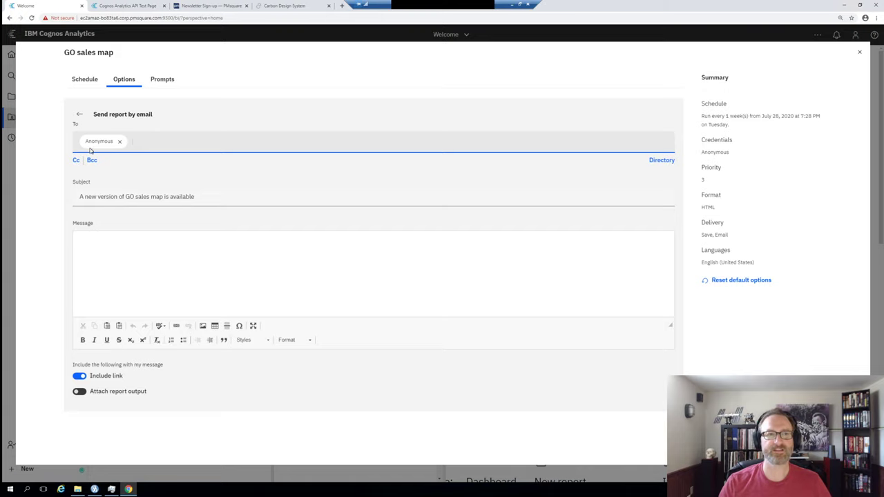
pyautogui.click(166, 78)
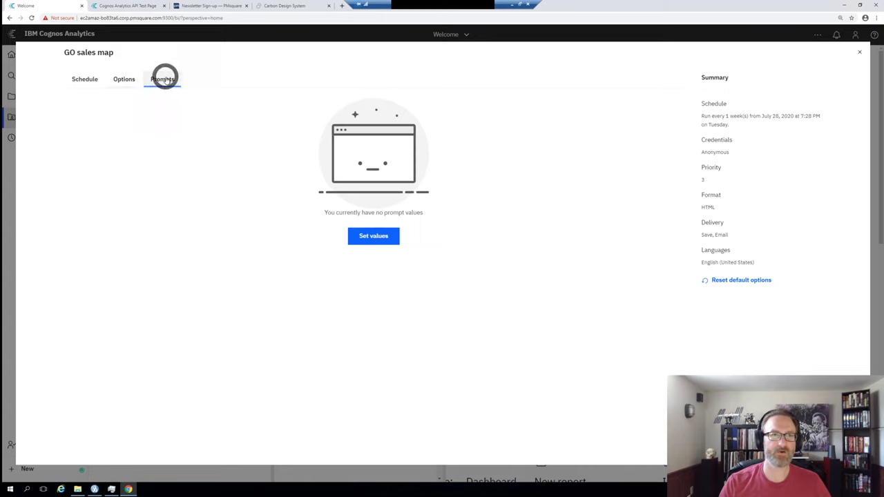
# Set the schedule's prompt values to Q3 for pQuarter and Sports Store for pRetailer, confirming with OK.
pyautogui.click(374, 237)
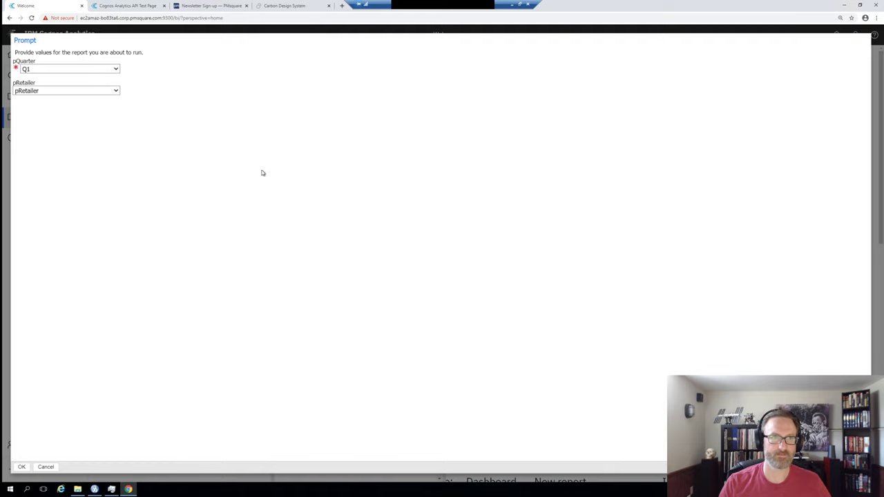
pyautogui.click(108, 72)
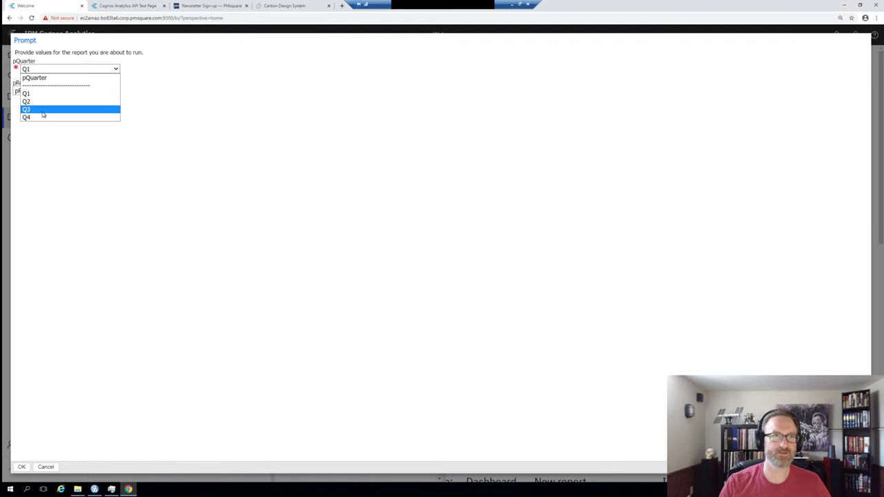
pyautogui.click(81, 104)
pyautogui.click(116, 91)
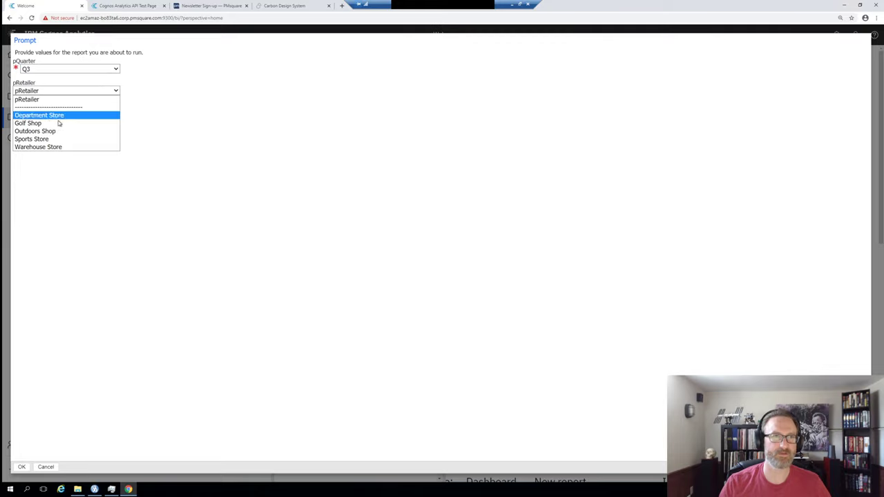
pyautogui.click(40, 139)
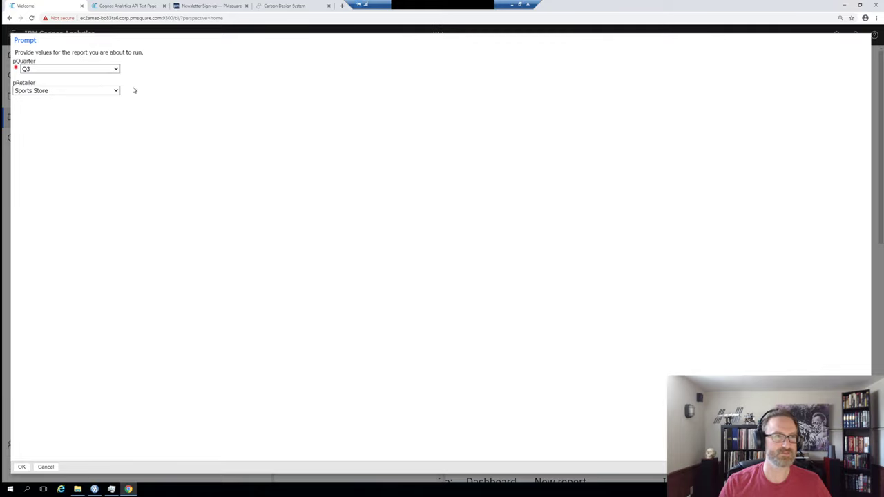
pyautogui.click(22, 468)
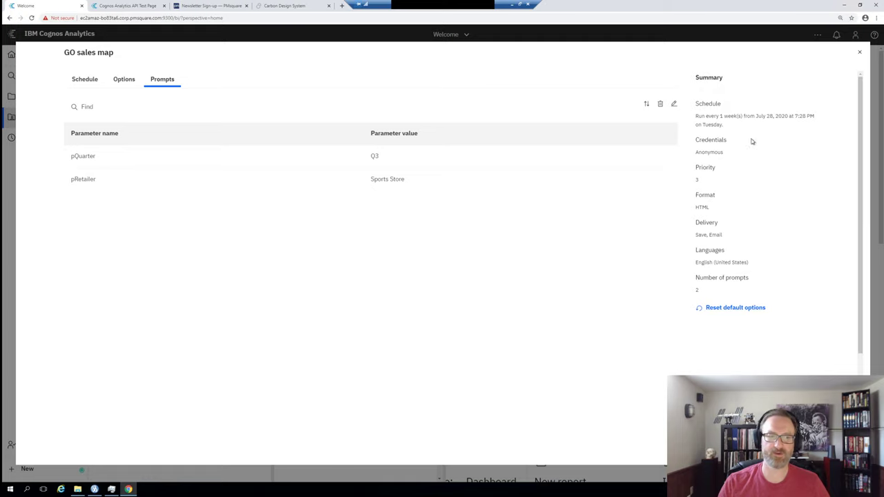
# Switch between the Schedule and Options tabs and leave the email form for Format and Delivery.
pyautogui.click(90, 79)
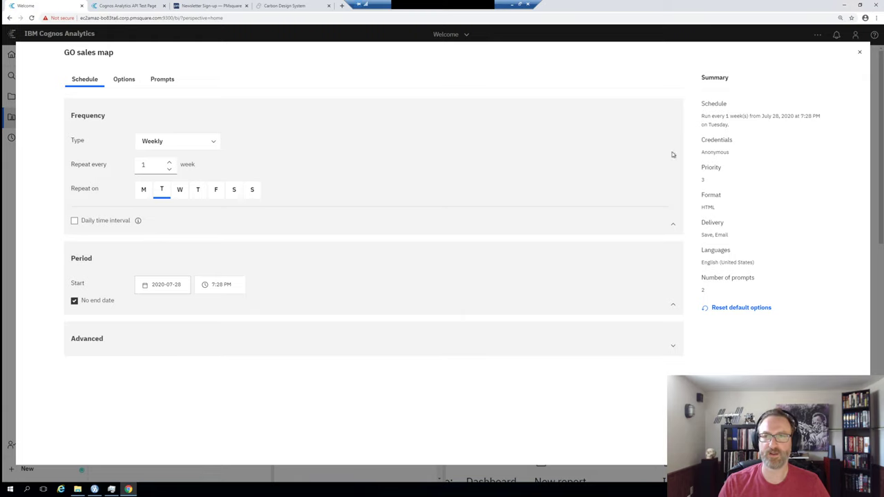
pyautogui.click(129, 81)
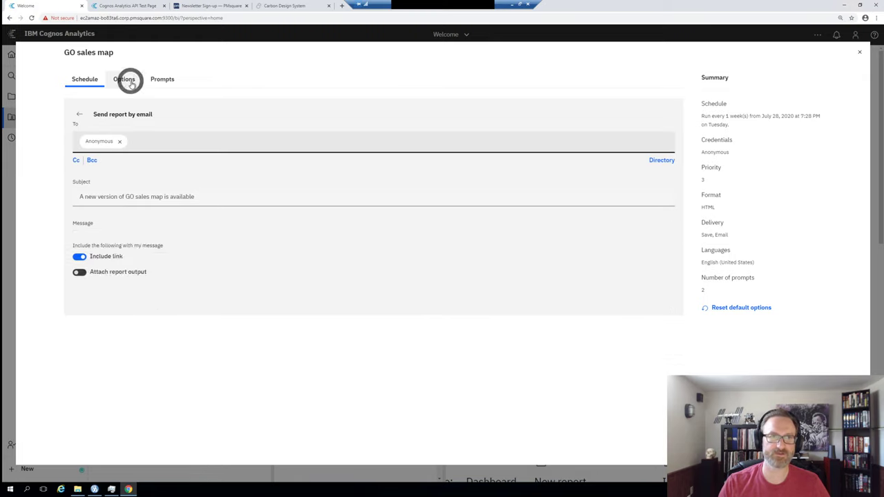
pyautogui.click(77, 79)
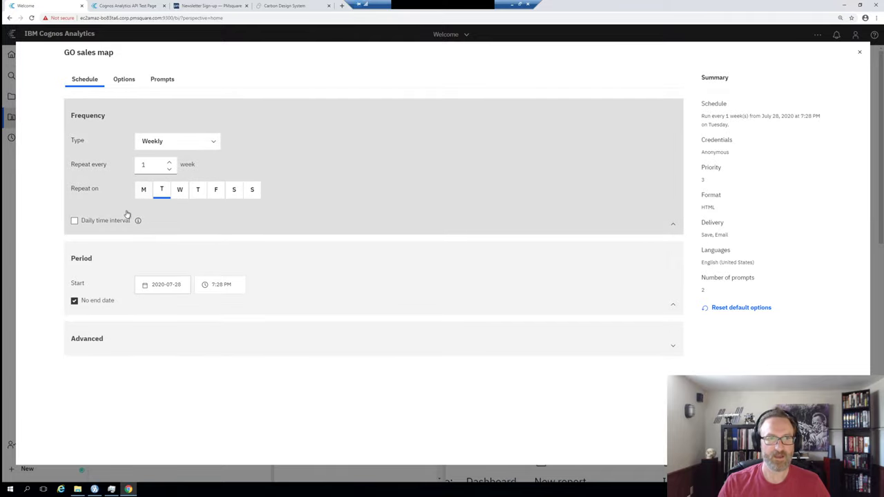
pyautogui.click(123, 79)
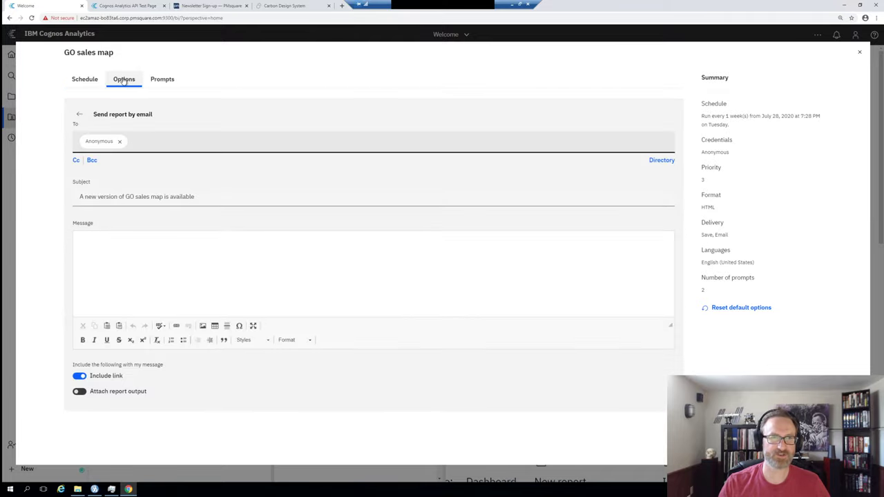
pyautogui.click(80, 114)
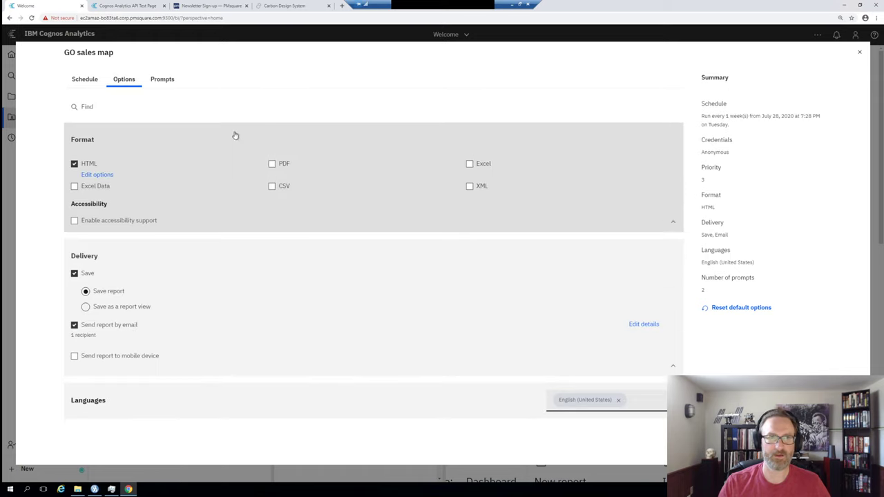
# Add PDF as a second output format and look over its settings.
pyautogui.click(269, 162)
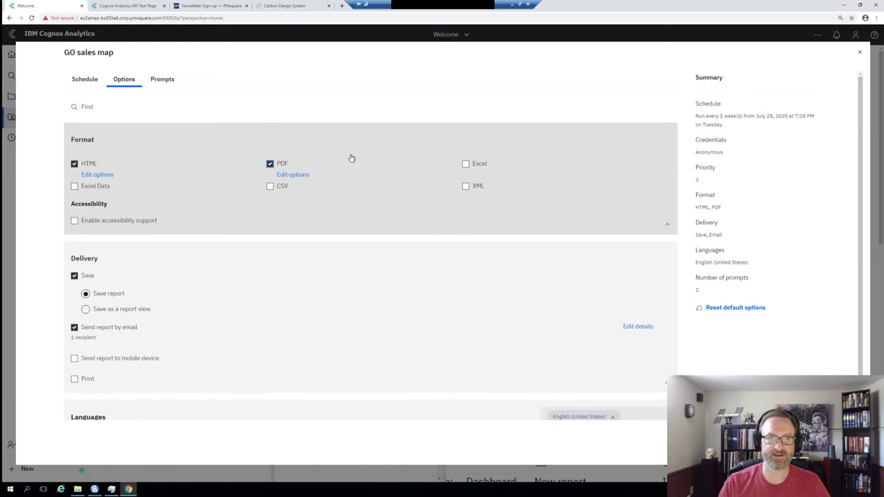
pyautogui.click(293, 174)
pyautogui.scroll(-2, 245, 338)
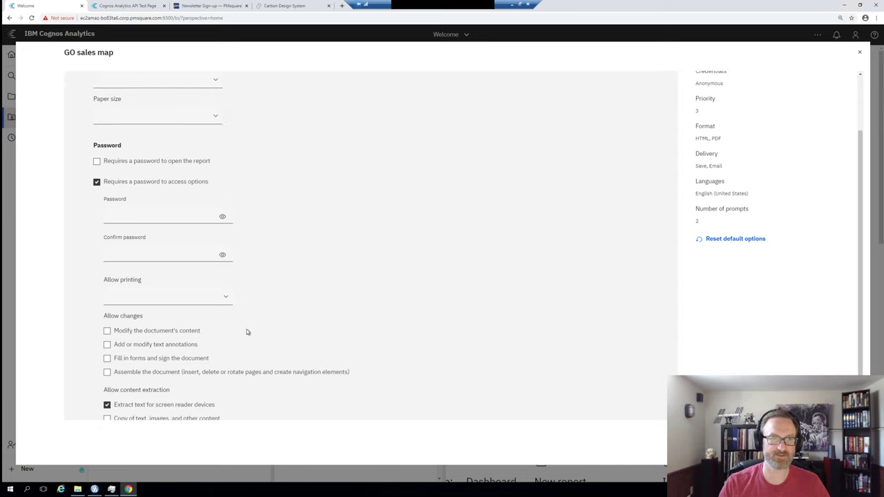
pyautogui.scroll(2, 283, 240)
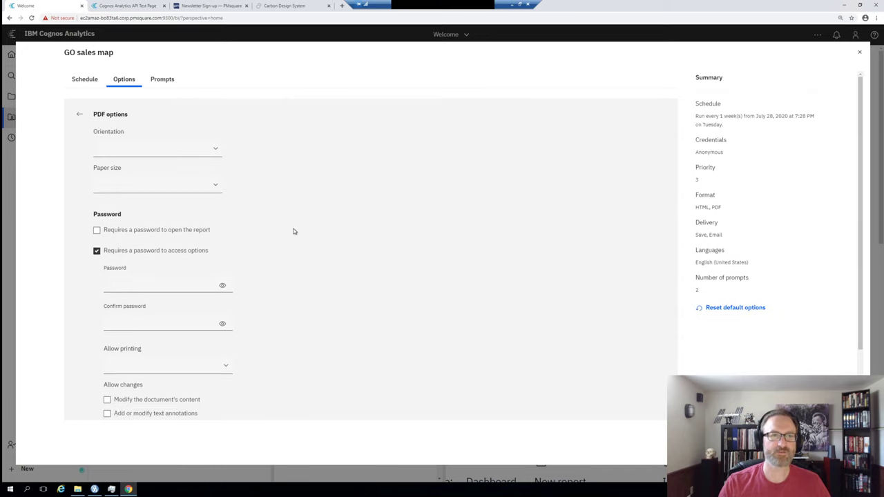
pyautogui.click(79, 116)
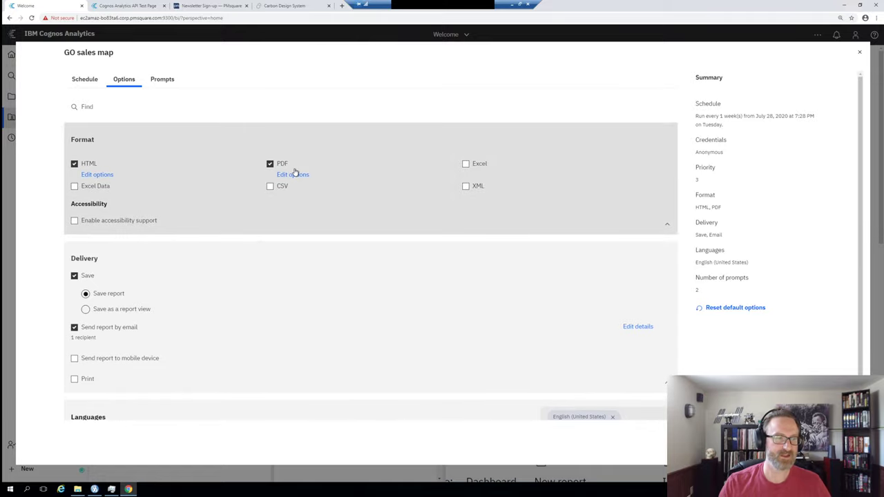
# Change the schedule type from Weekly to By trigger and start entering a trigger name.
pyautogui.click(89, 82)
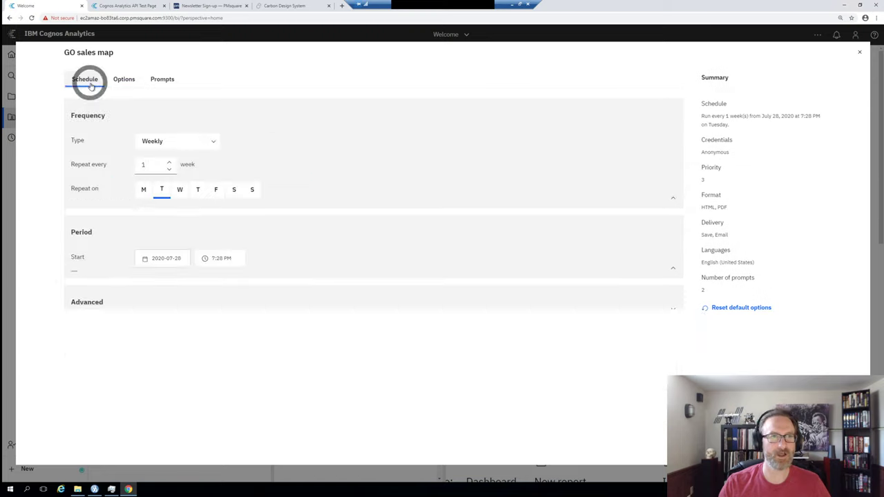
pyautogui.click(173, 139)
pyautogui.click(158, 223)
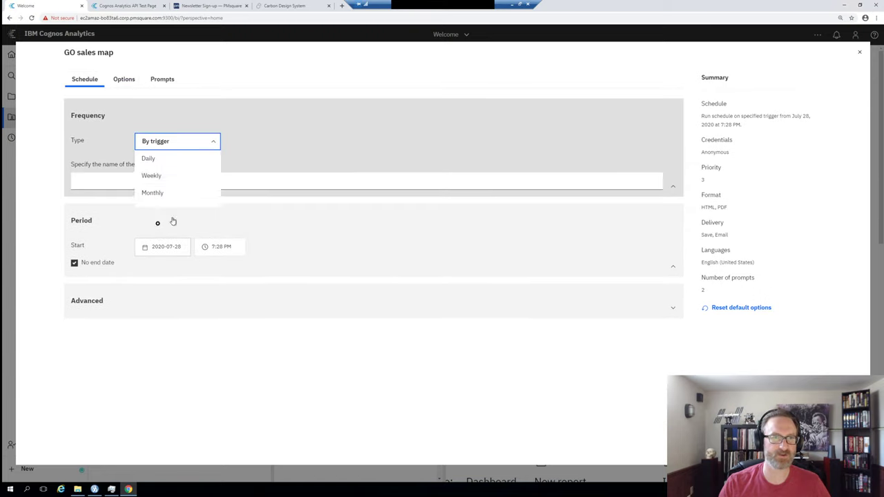
pyautogui.click(166, 183)
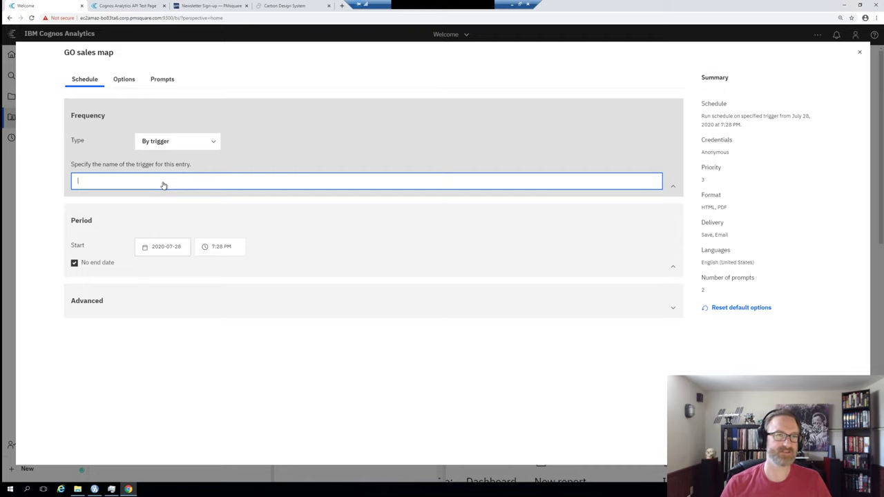
# Reopen the PDF output settings and list the available page orientations.
pyautogui.click(122, 82)
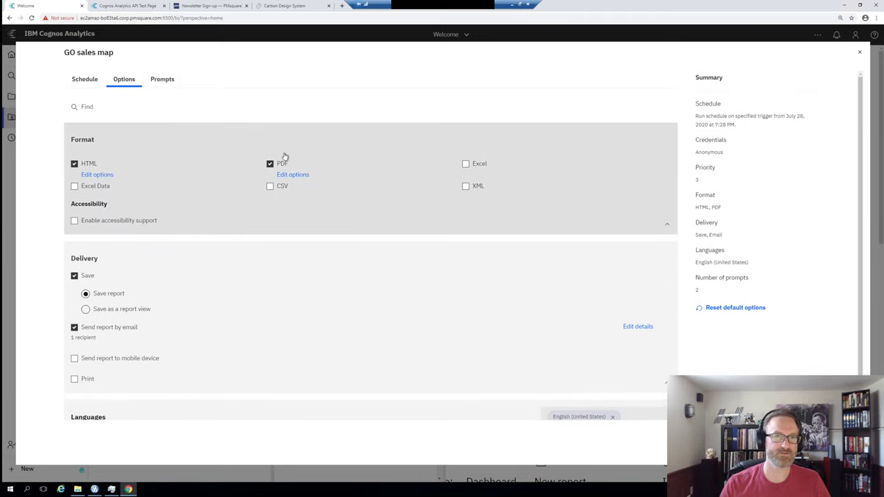
pyautogui.click(290, 175)
pyautogui.scroll(-1, 281, 249)
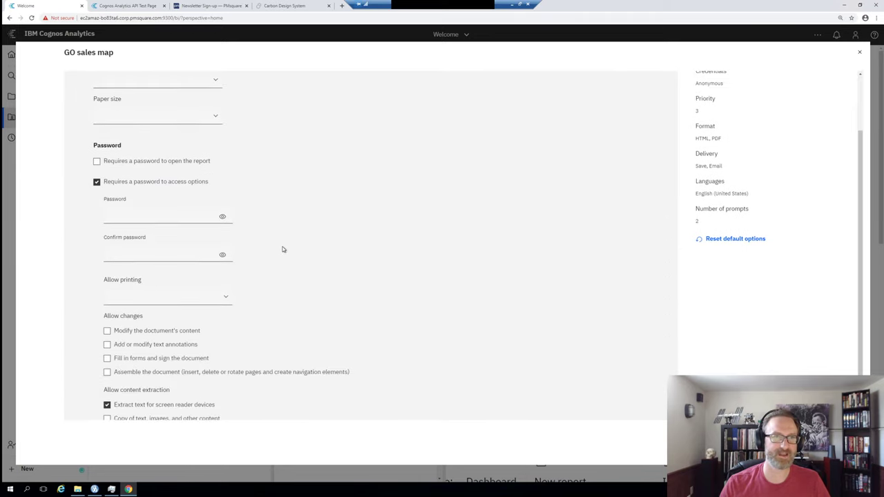
pyautogui.scroll(1, 253, 183)
pyautogui.click(193, 151)
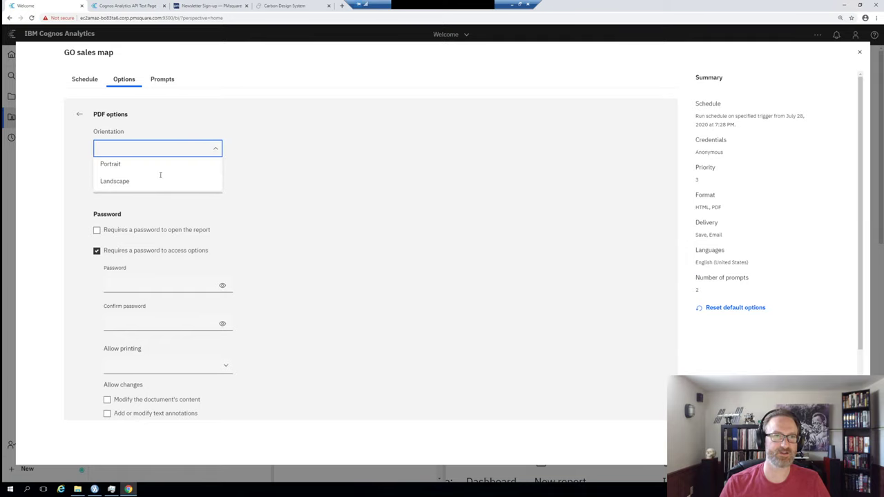
# Return to the Schedule tab, then discard the draft schedule by closing the editor with Esc.
pyautogui.click(79, 80)
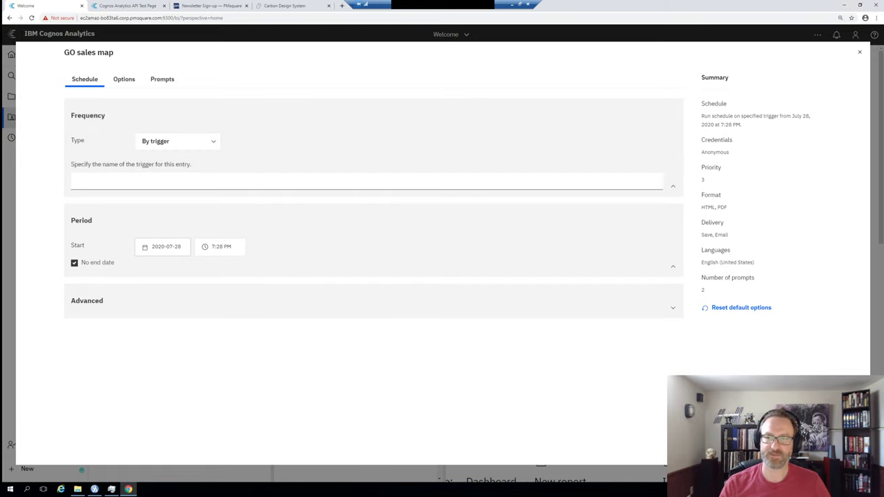
pyautogui.press('Escape')
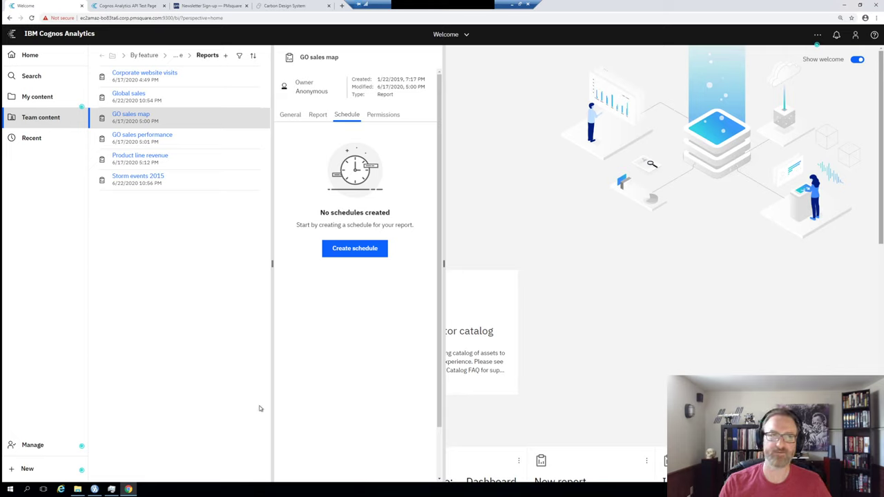
# Browse My content and Team content, then open the New menu from the Welcome page.
pyautogui.click(31, 105)
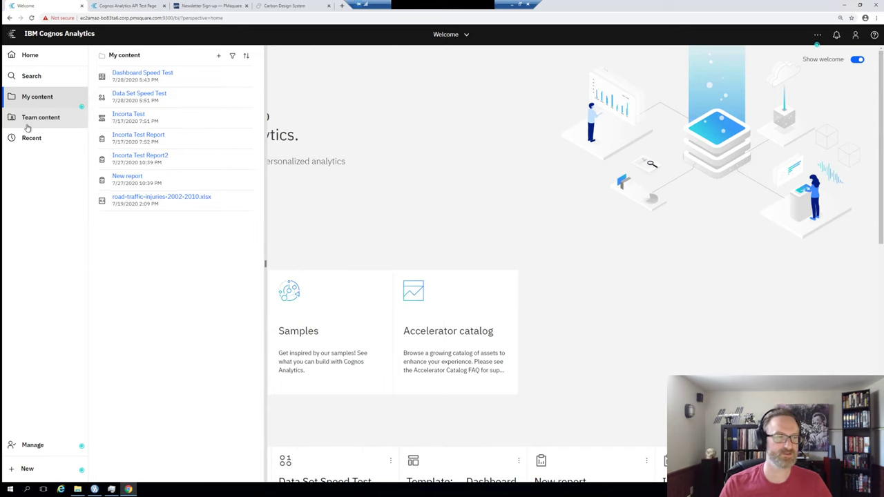
pyautogui.click(26, 122)
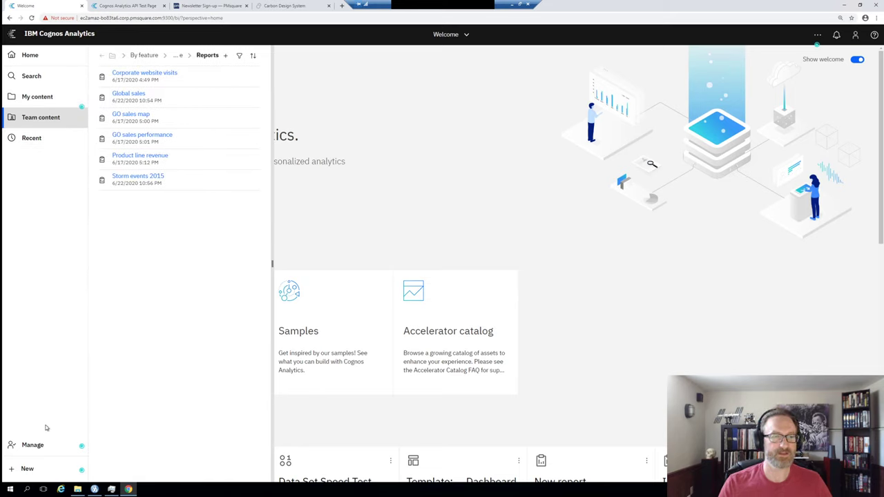
pyautogui.click(28, 469)
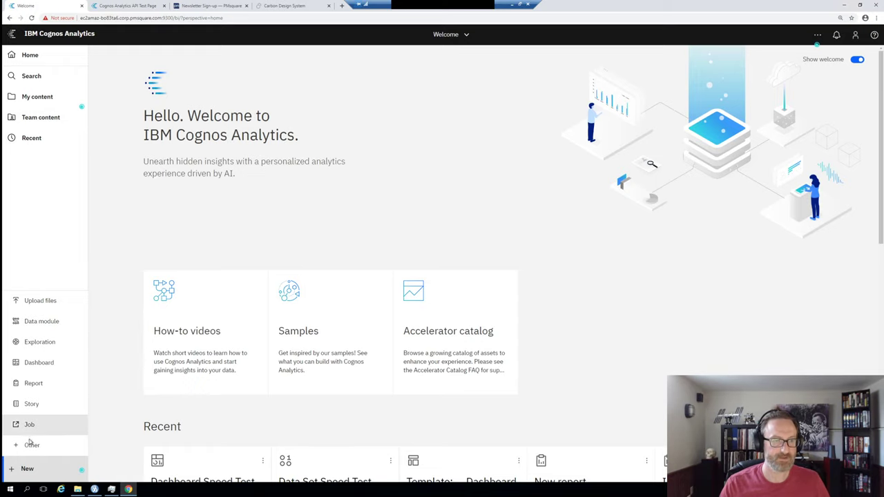
pyautogui.click(49, 365)
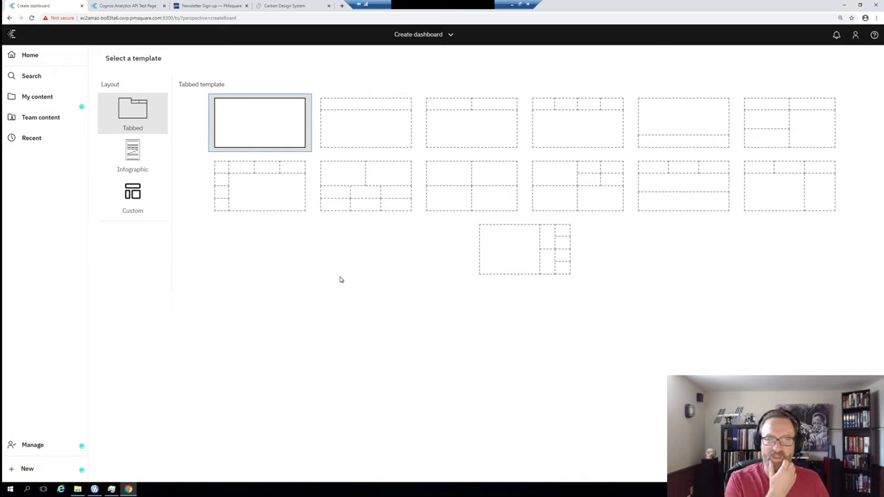
pyautogui.click(40, 482)
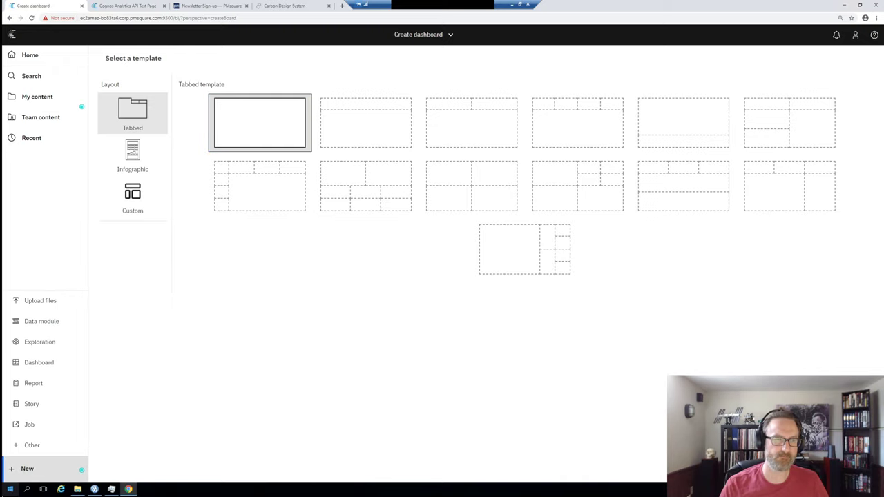
pyautogui.click(47, 385)
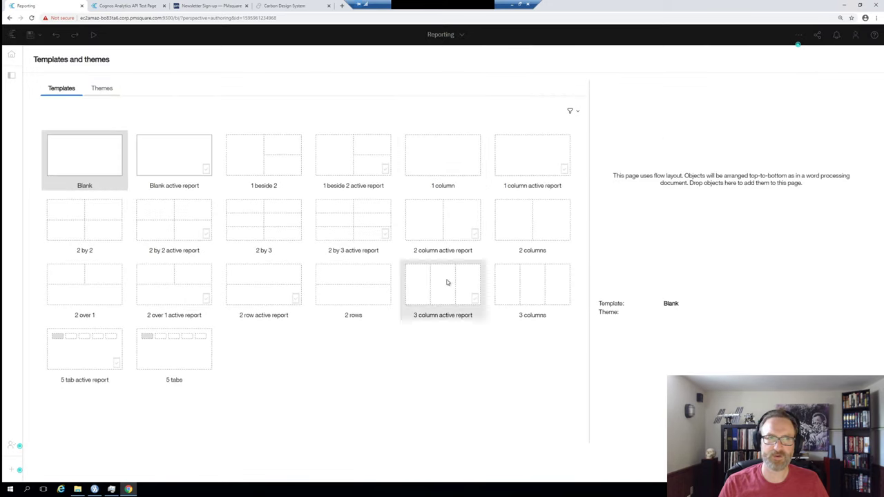
pyautogui.click(828, 476)
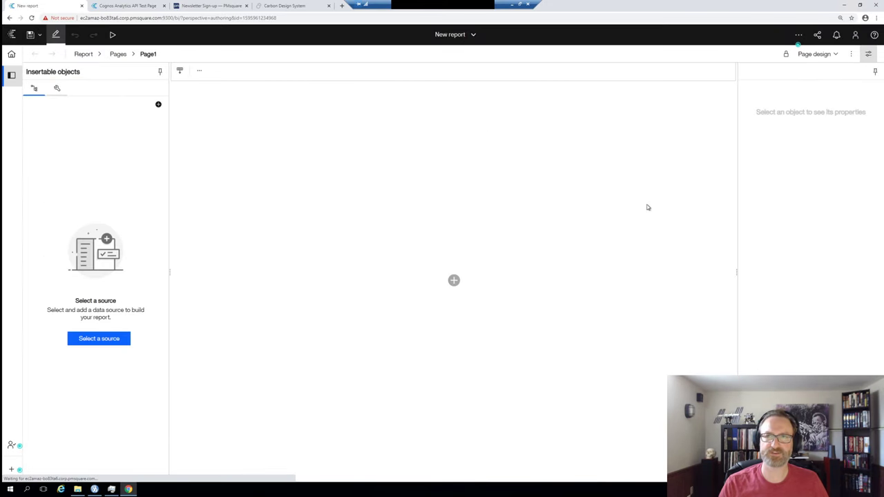
pyautogui.click(851, 55)
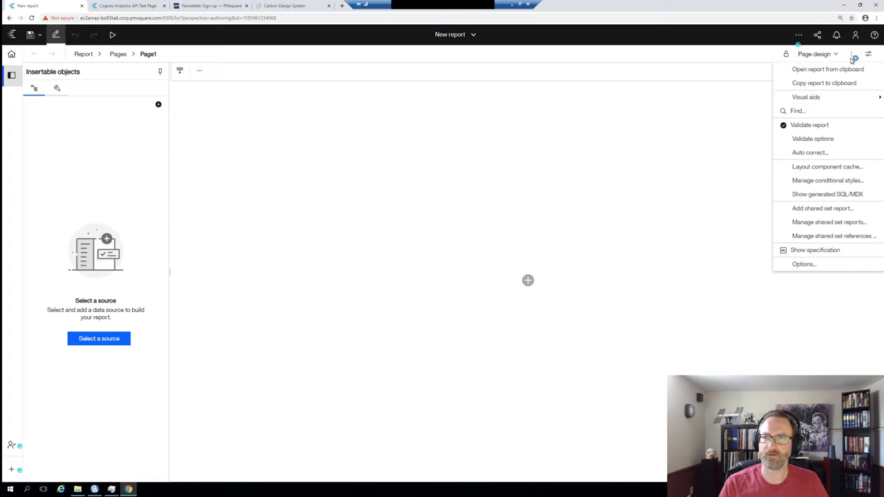
pyautogui.click(705, 153)
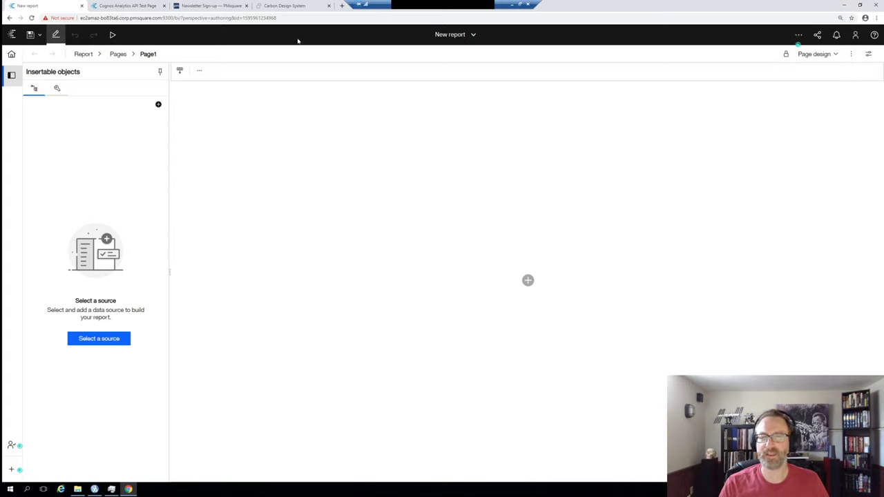
pyautogui.click(470, 35)
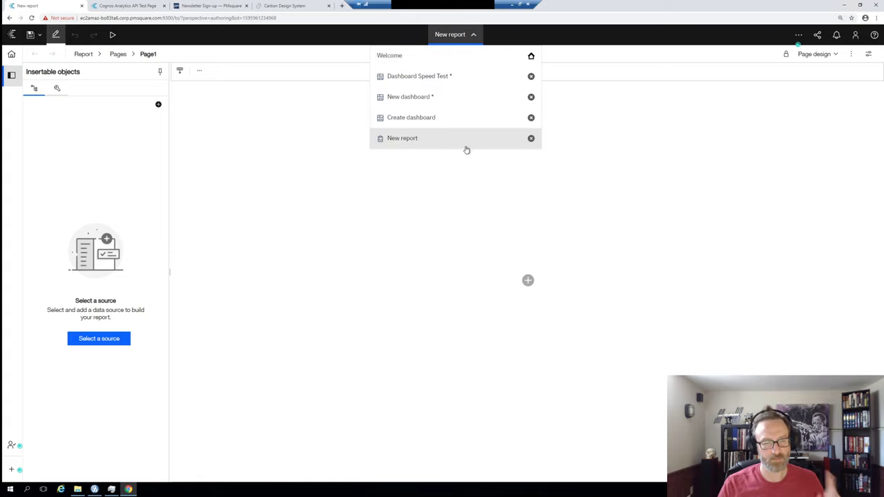
pyautogui.click(531, 139)
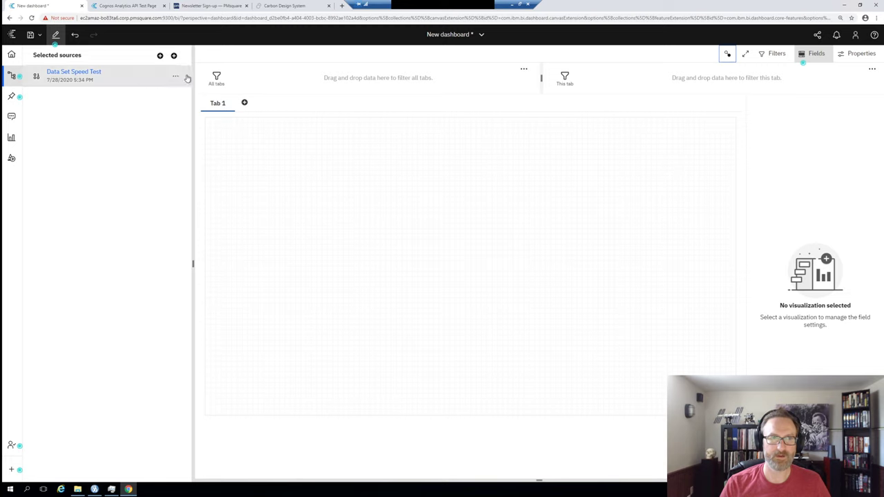
pyautogui.click(462, 34)
pyautogui.click(394, 57)
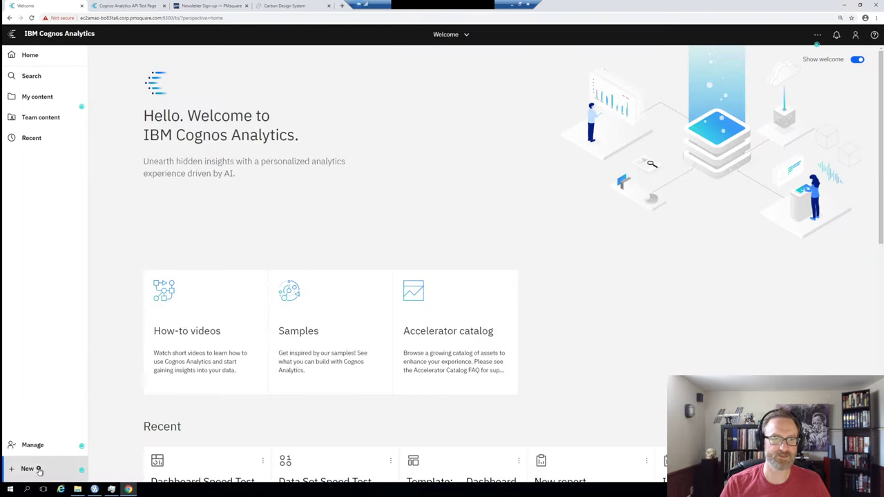
# Create a new dashboard with a tabbed template and begin adding a data source.
pyautogui.click(36, 469)
pyautogui.click(48, 364)
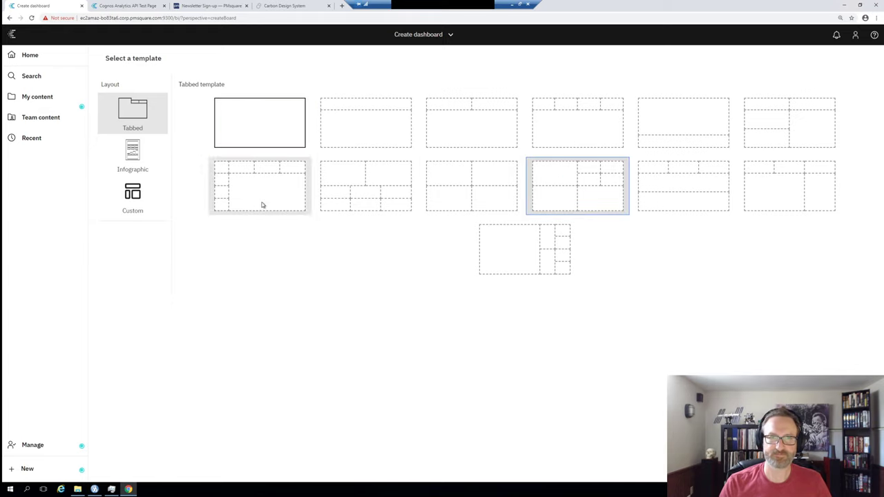
pyautogui.click(469, 174)
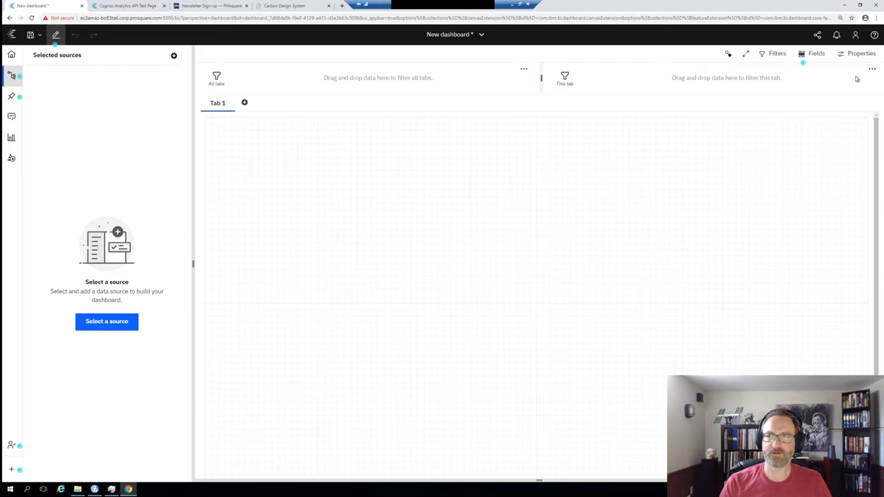
pyautogui.click(174, 56)
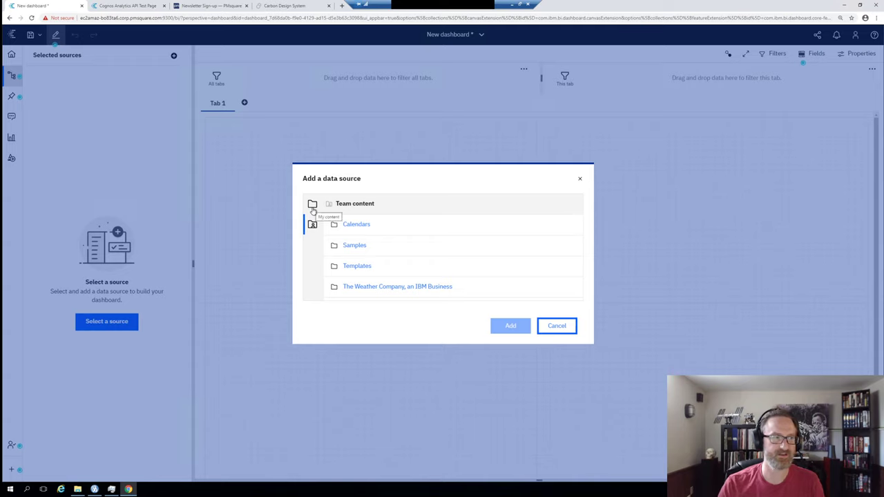
# Add the Great outdoors data module from Samples > By feature > Core > Data as the source.
pyautogui.click(363, 246)
pyautogui.click(372, 248)
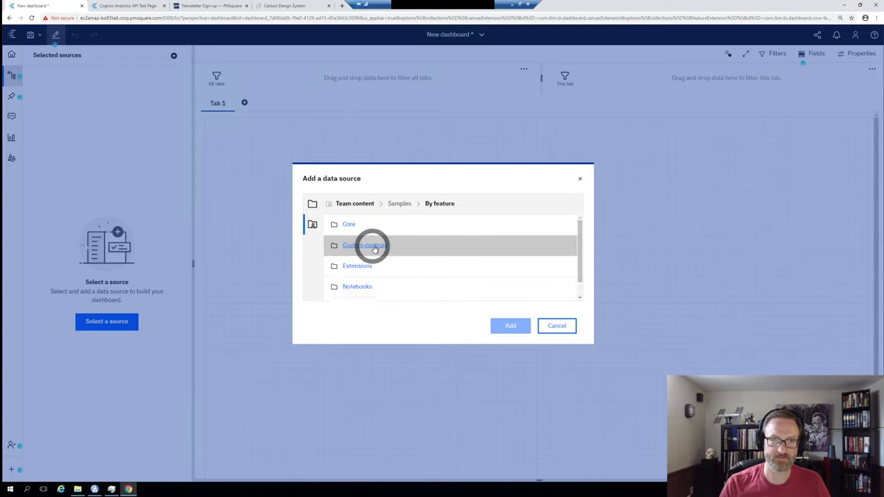
pyautogui.click(366, 228)
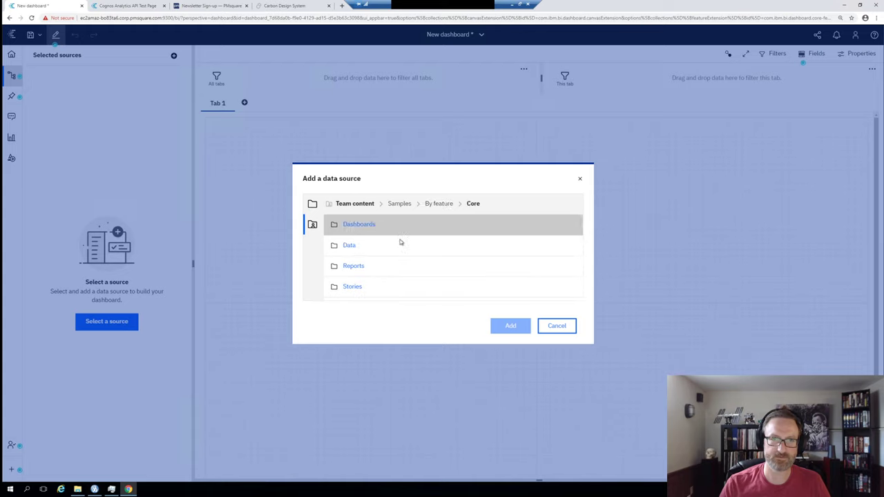
pyautogui.click(365, 250)
pyautogui.click(419, 287)
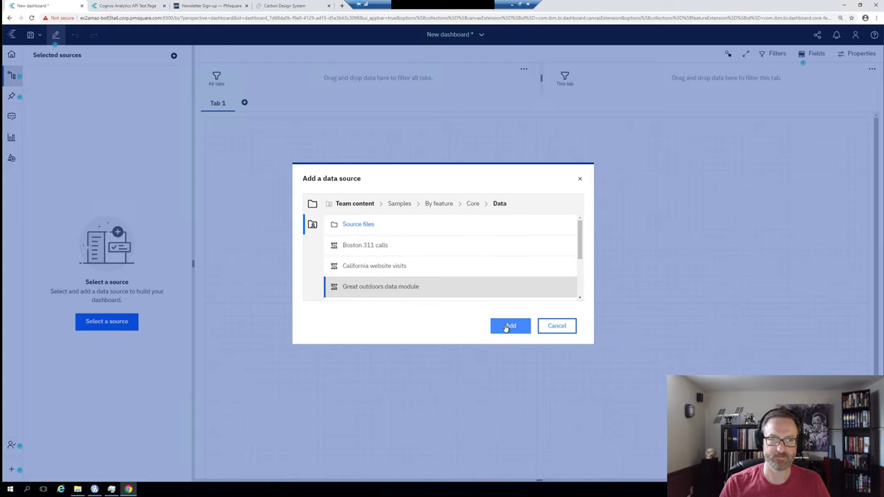
pyautogui.click(508, 325)
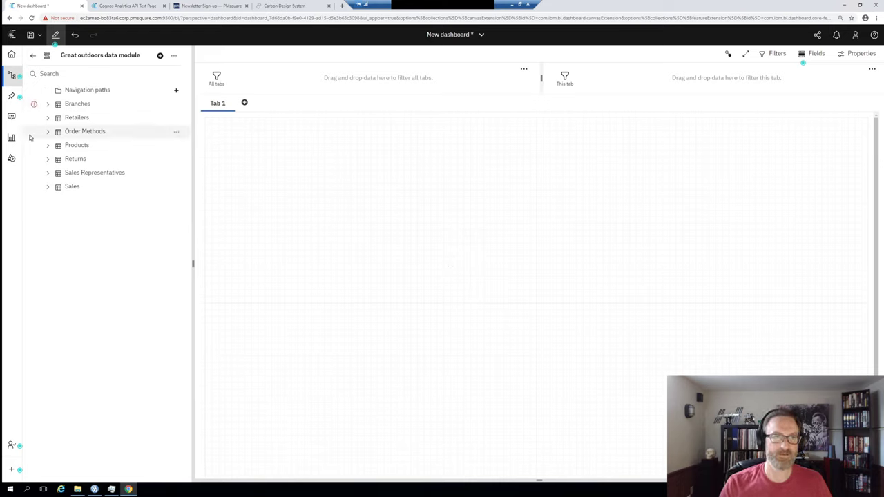
# Review the Branches table's 5 validation issues, then select the Order Methods table.
pyautogui.click(35, 105)
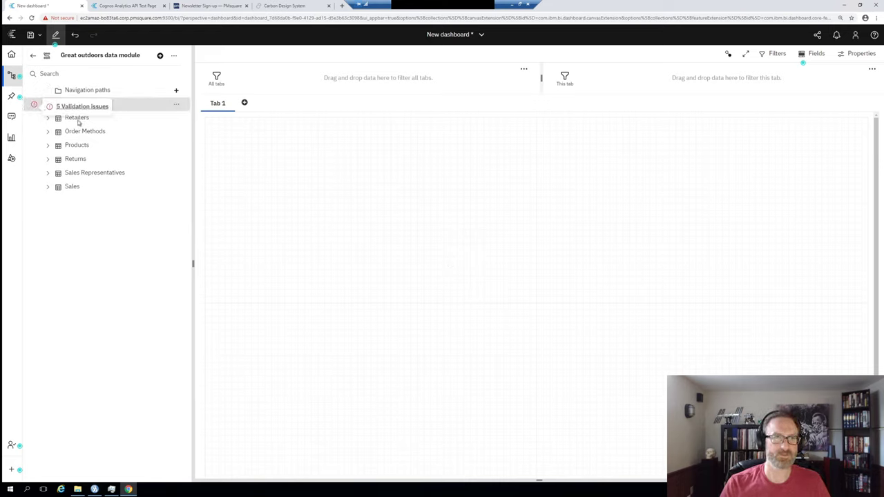
pyautogui.click(97, 107)
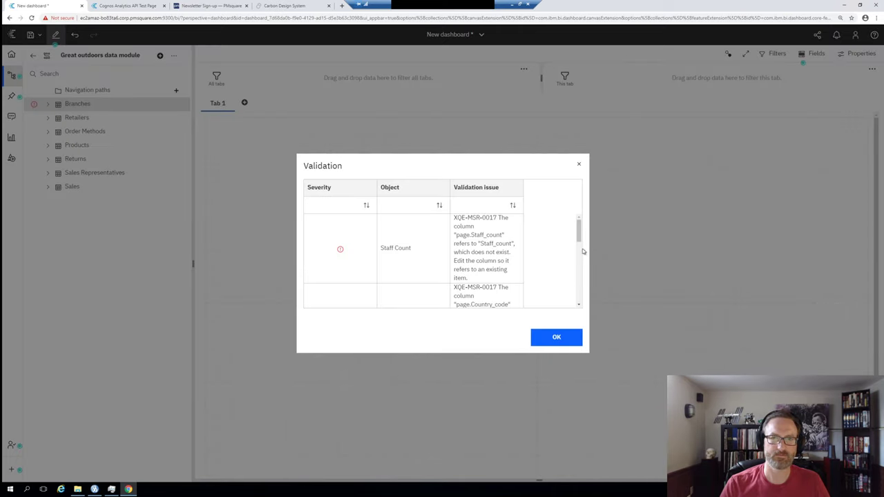
pyautogui.click(556, 338)
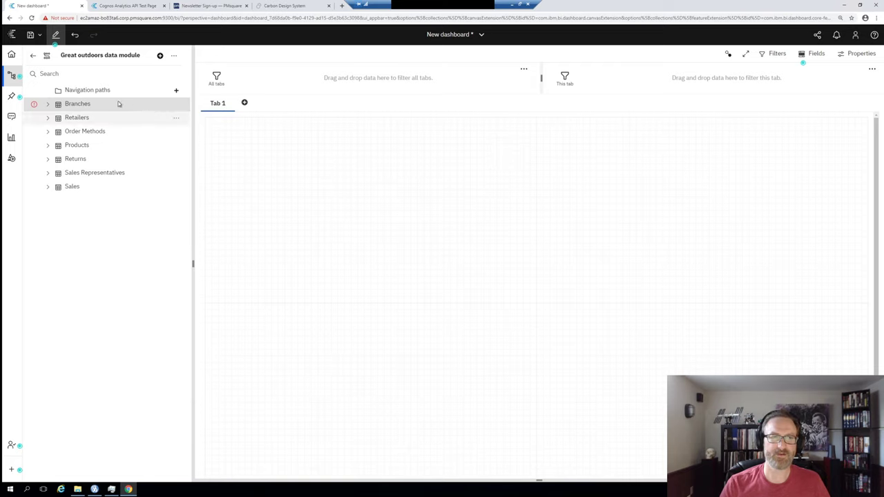
pyautogui.click(86, 132)
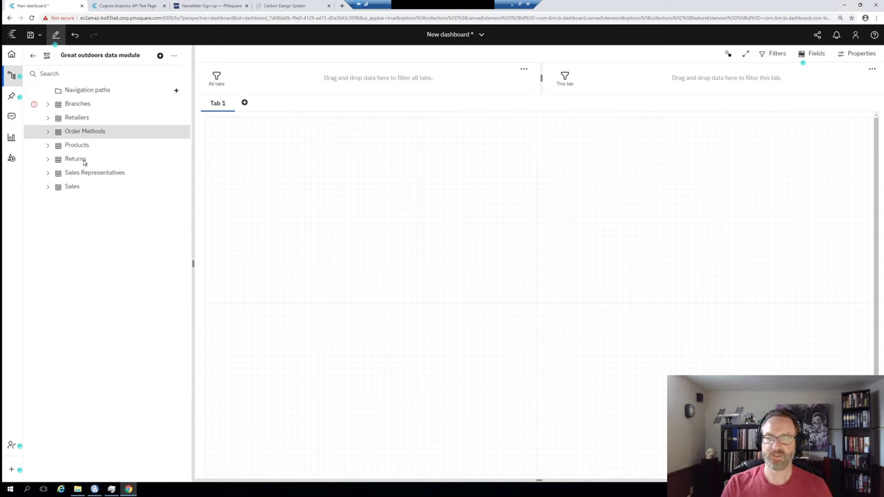
# Place a new Bar chart on Tab 1 and move it to the top-left slot.
pyautogui.click(11, 138)
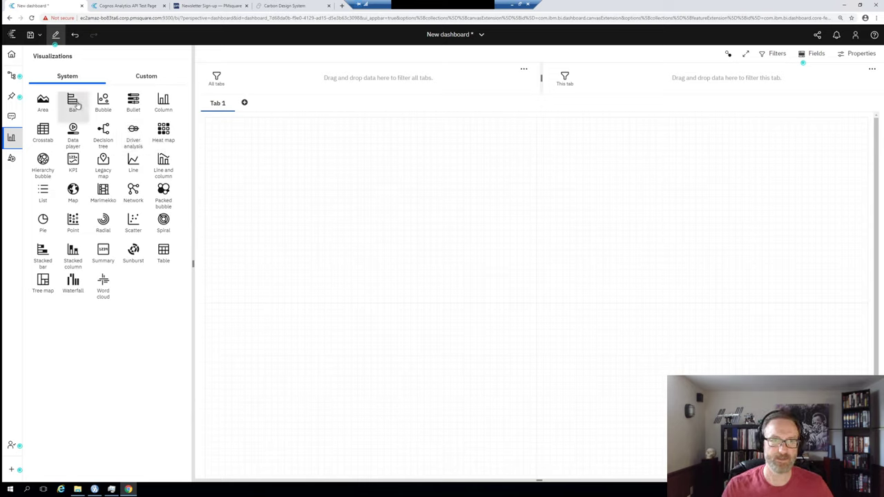
pyautogui.moveTo(77, 104); pyautogui.dragTo(698, 210)
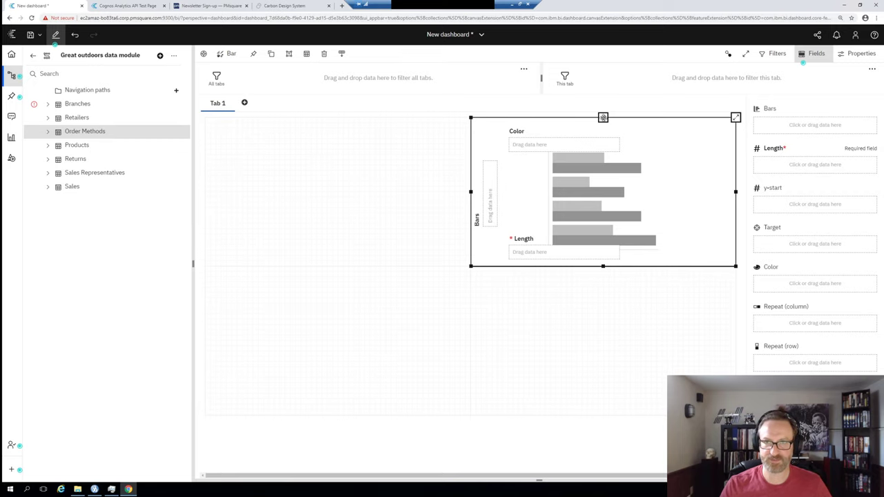
pyautogui.moveTo(394, 186); pyautogui.dragTo(338, 192)
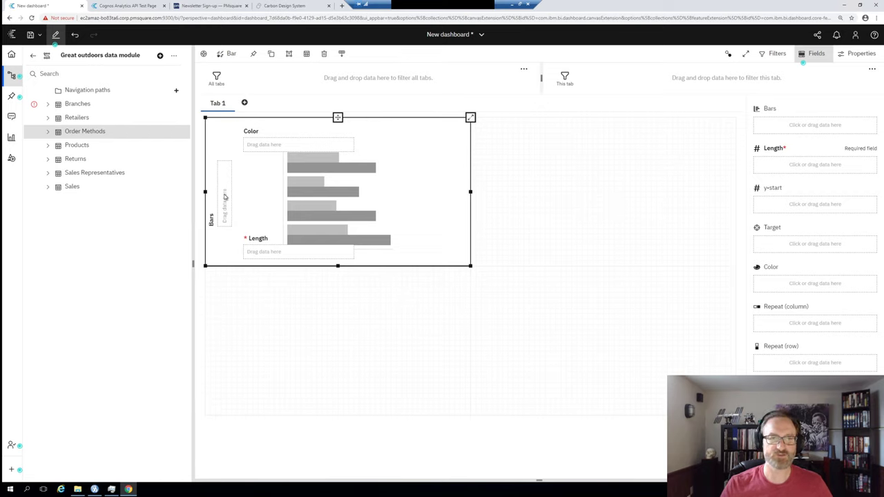
# Assign Product Line to the bar chart's bars and Revenue to the bar length.
pyautogui.click(47, 186)
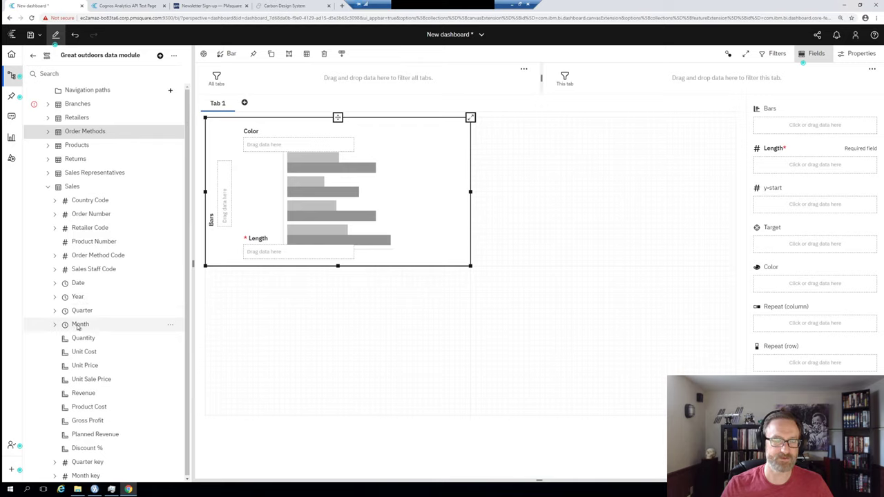
pyautogui.moveTo(120, 291); pyautogui.dragTo(99, 292)
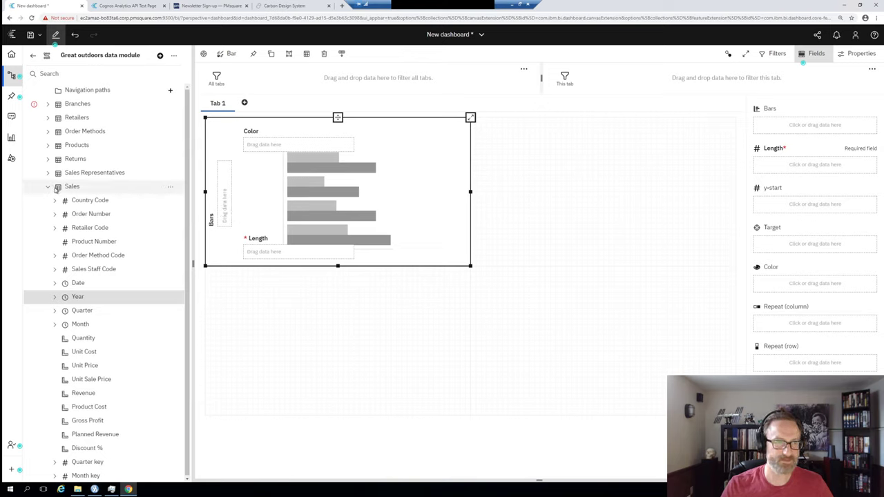
pyautogui.click(47, 186)
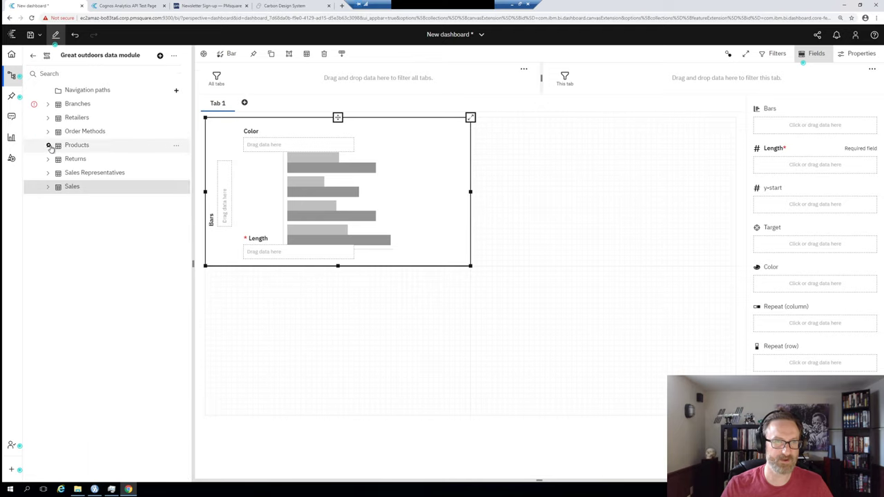
pyautogui.click(49, 145)
pyautogui.moveTo(135, 173); pyautogui.dragTo(221, 196)
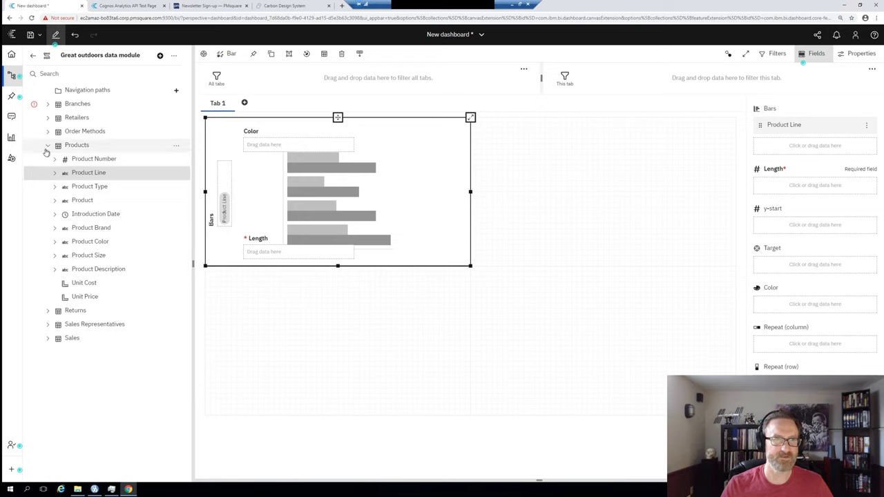
pyautogui.click(47, 147)
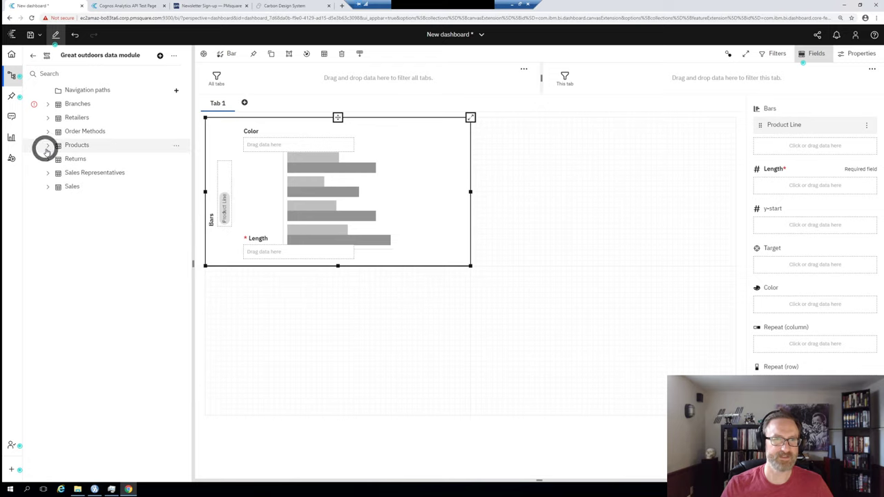
pyautogui.click(48, 187)
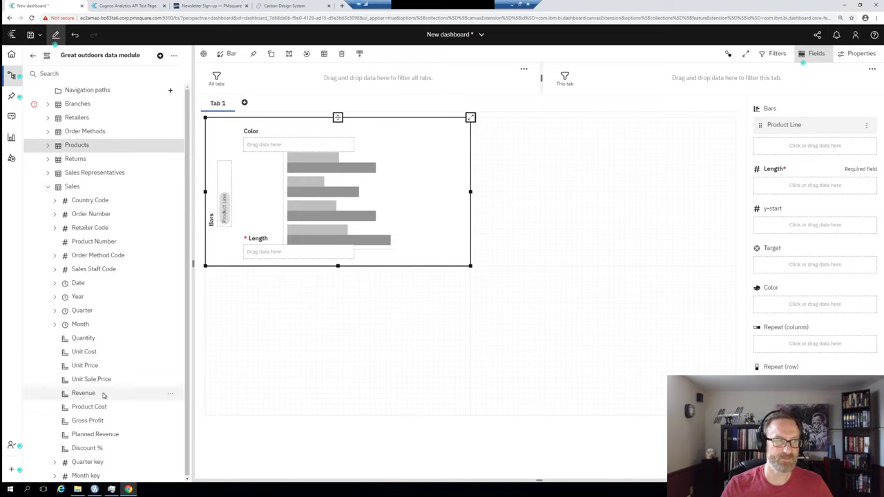
pyautogui.moveTo(103, 394); pyautogui.dragTo(835, 357)
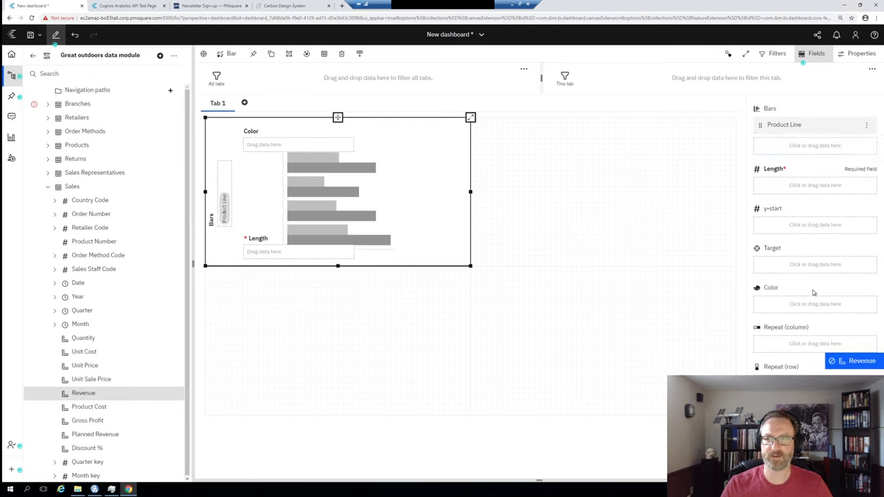
pyautogui.moveTo(812, 292); pyautogui.dragTo(276, 253)
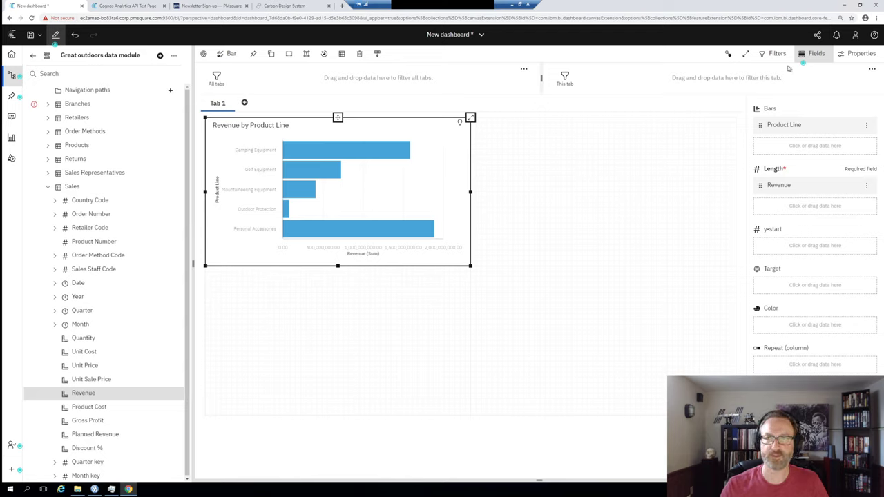
# Review the bar chart's properties, return to its Fields, and show the visualization types.
pyautogui.click(841, 55)
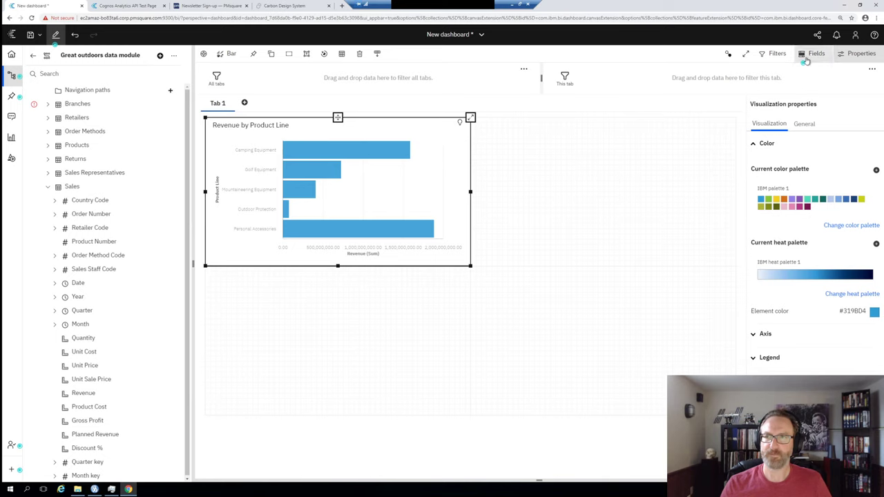
pyautogui.click(812, 53)
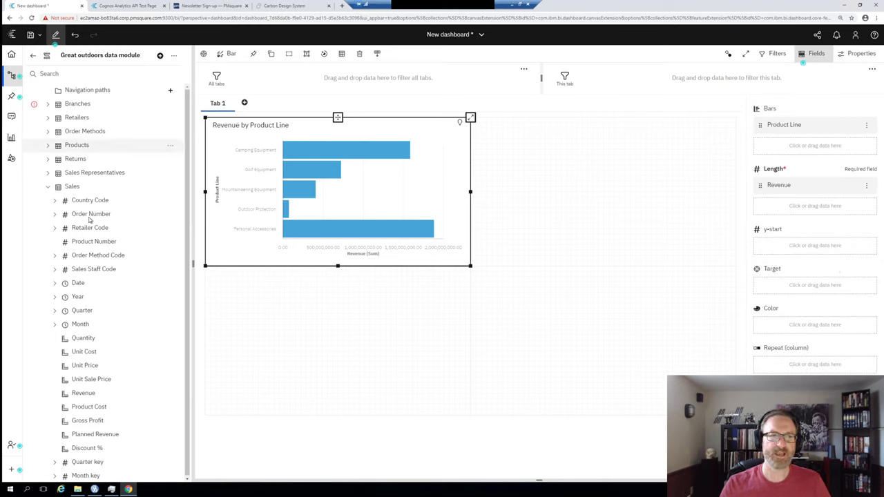
pyautogui.click(11, 138)
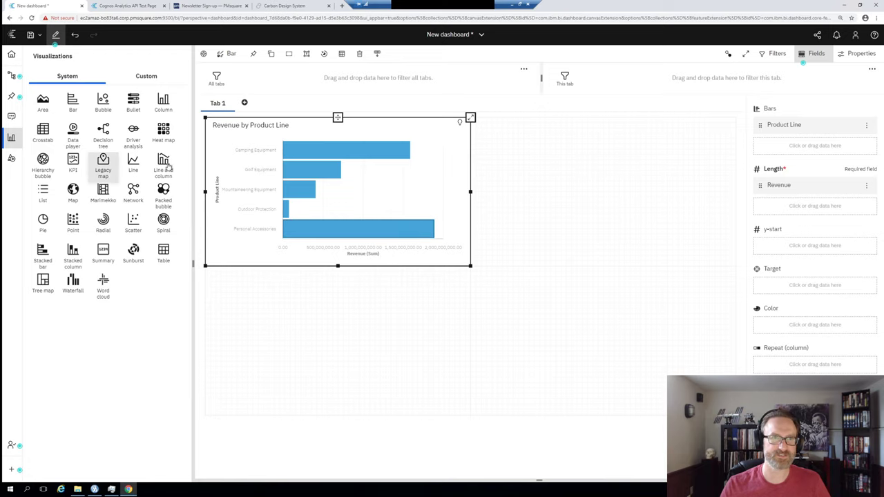
# Add a Line chart to the canvas with Year and Quarter on its x-axis.
pyautogui.moveTo(131, 166); pyautogui.dragTo(602, 193)
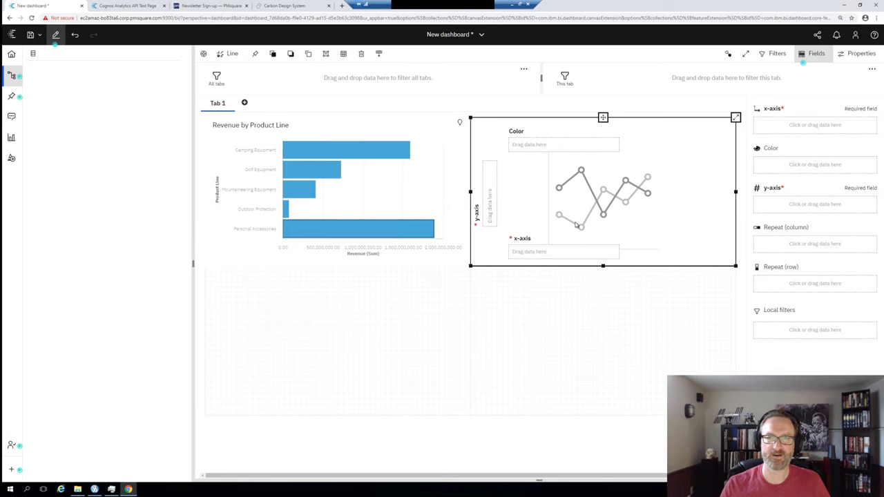
pyautogui.click(530, 252)
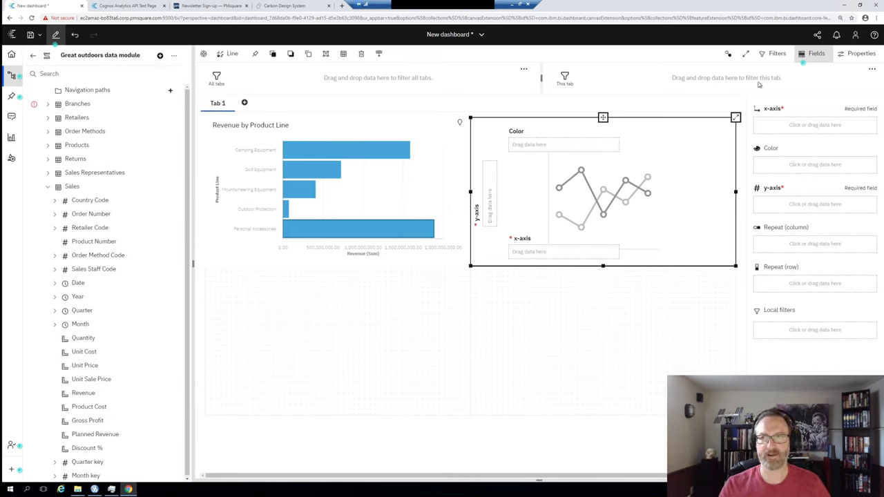
pyautogui.click(805, 127)
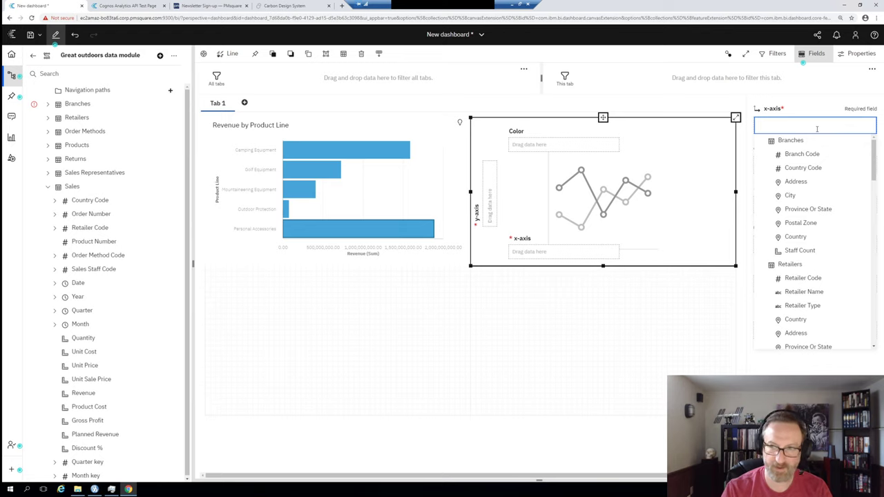
pyautogui.write('t')
pyautogui.press('BackSpace')
pyautogui.write('year')
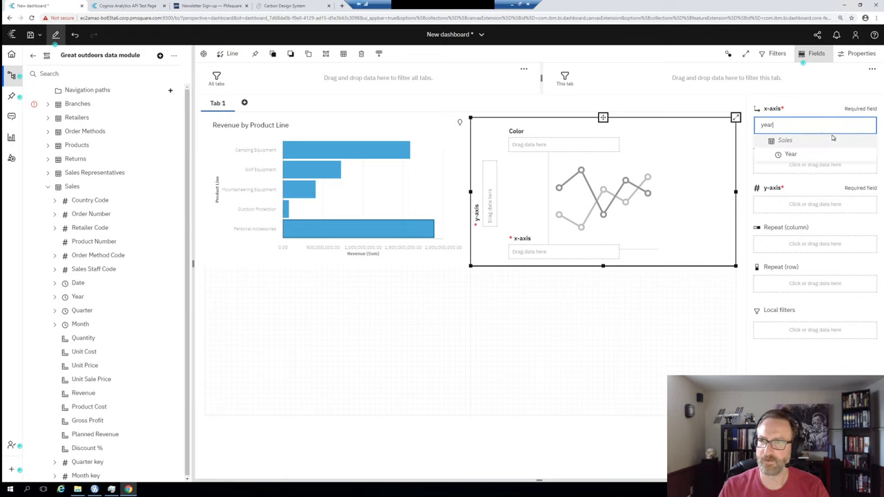
pyautogui.click(792, 154)
pyautogui.click(832, 146)
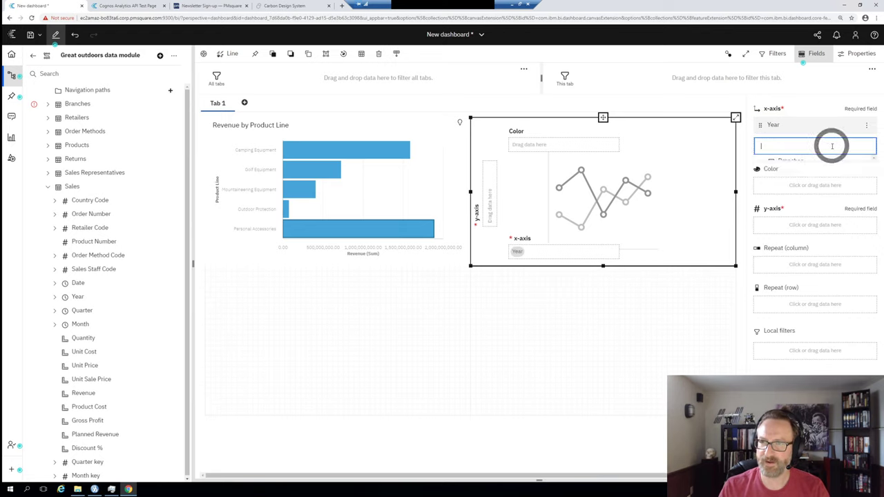
pyautogui.write('quar')
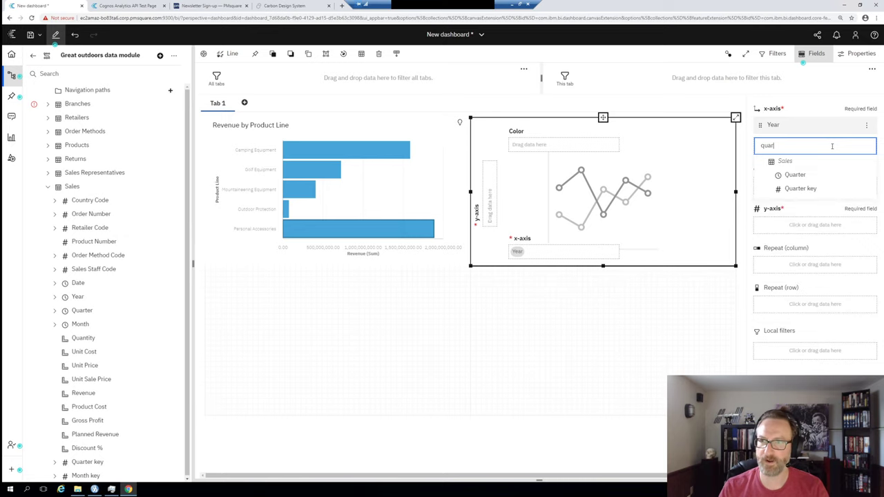
pyautogui.click(783, 178)
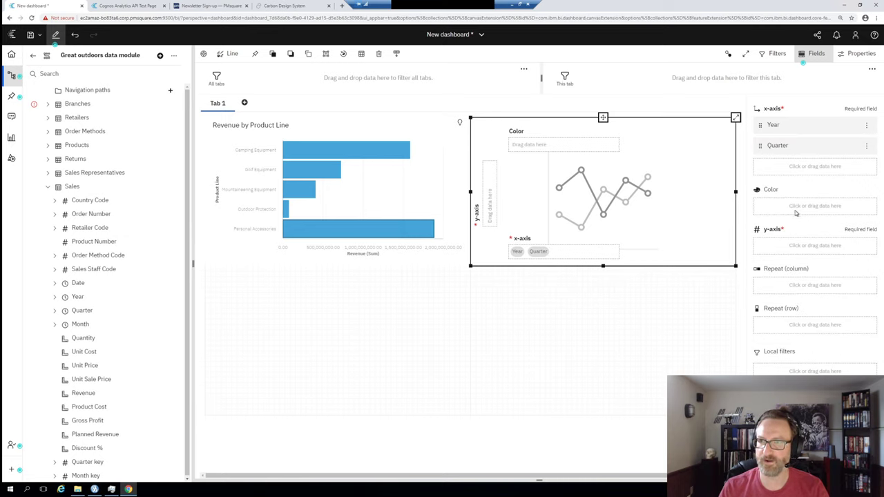
# Plot Gross Profit on the line chart's y-axis and colour the lines by Retailer Type.
pyautogui.click(785, 247)
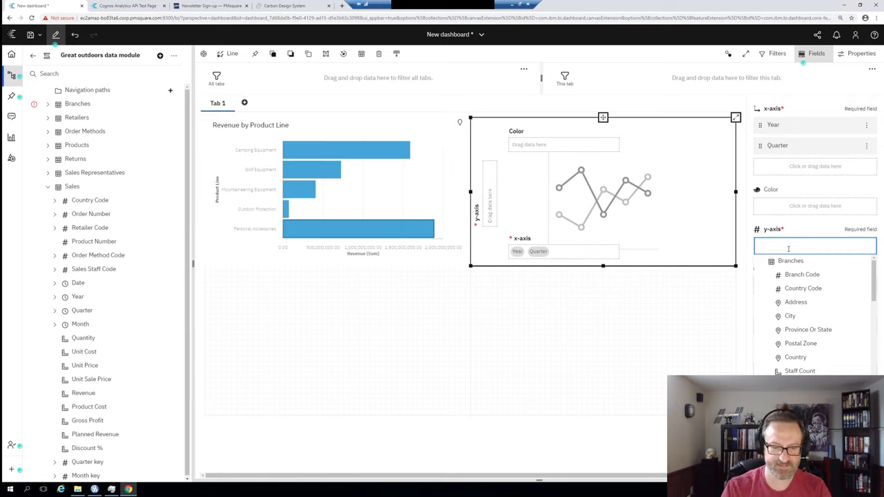
pyautogui.write('gross')
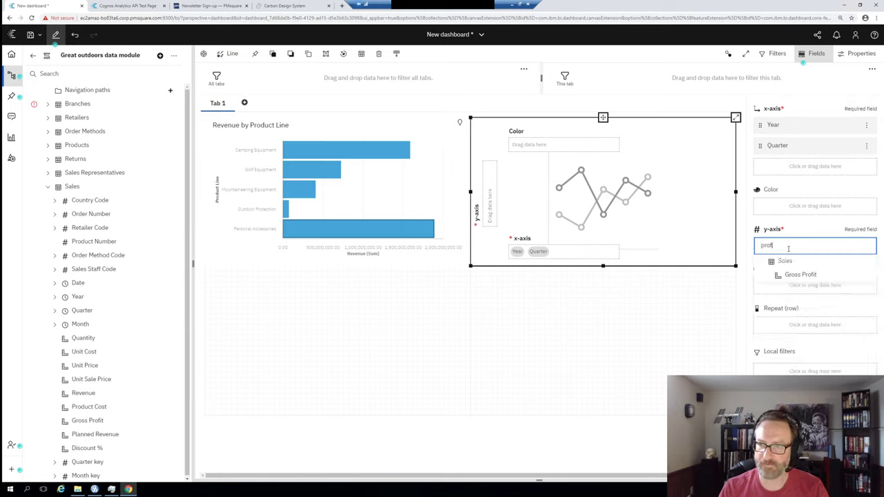
pyautogui.click(799, 274)
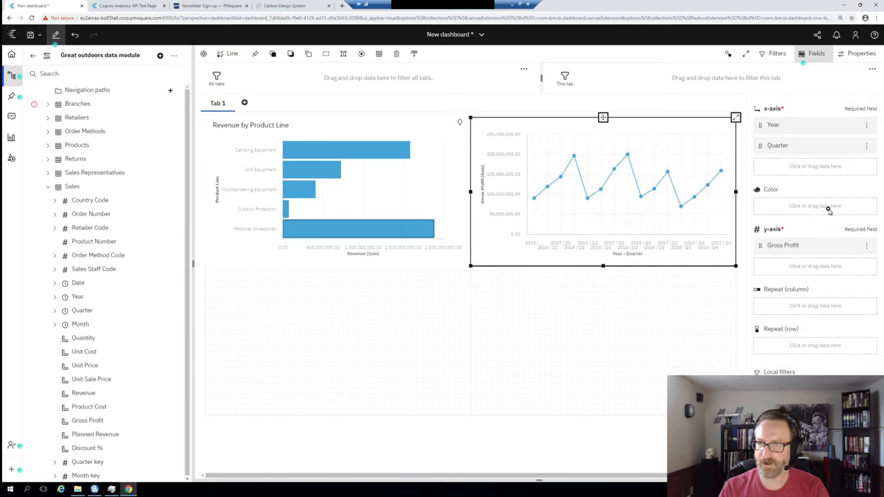
pyautogui.click(828, 206)
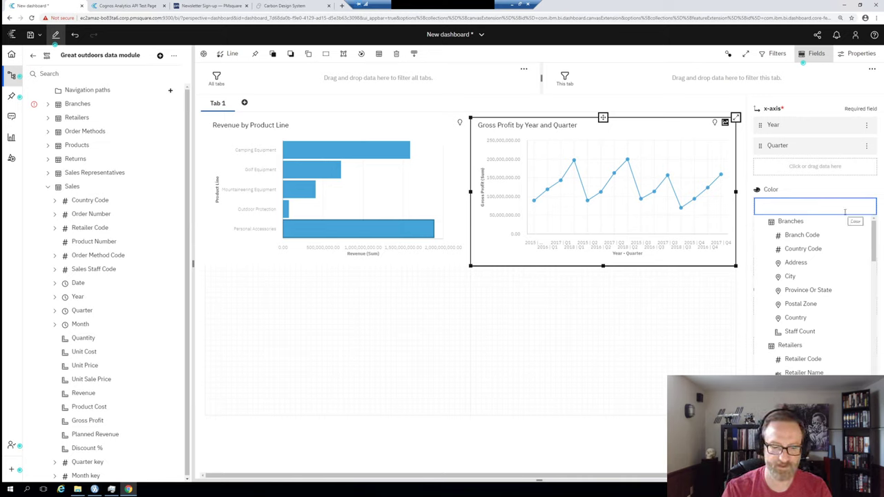
pyautogui.write('rt')
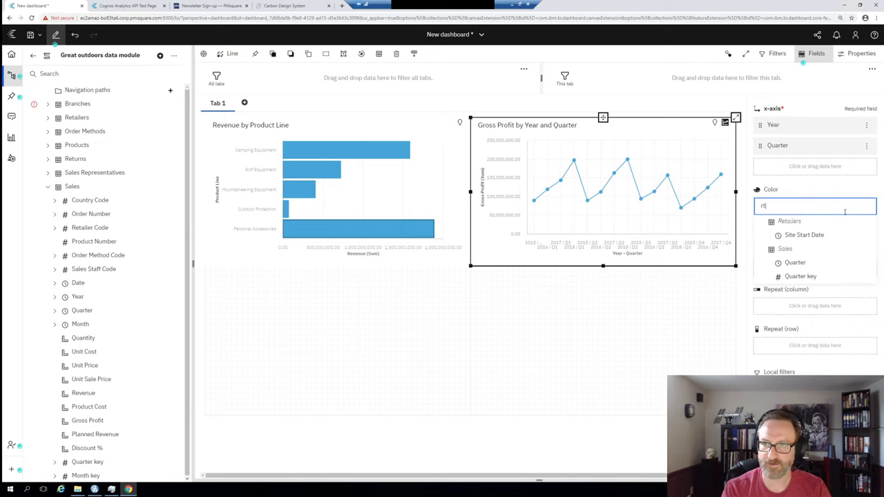
pyautogui.press('BackSpace')
pyautogui.write('etail')
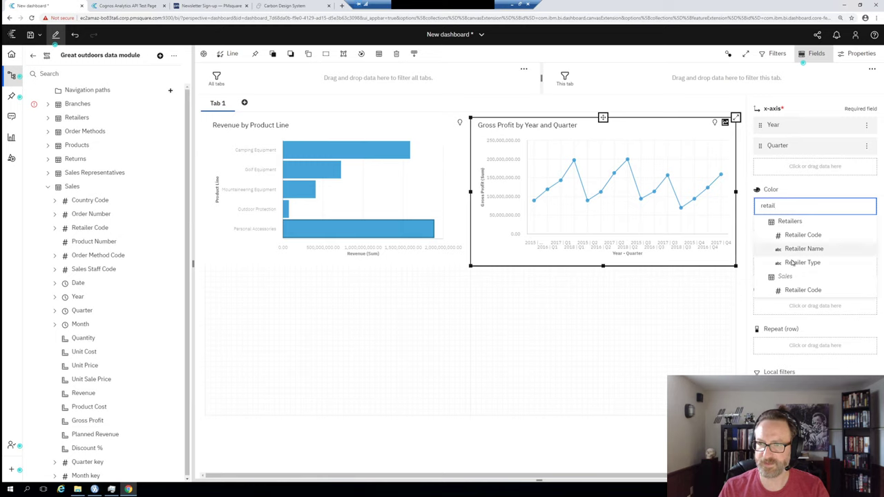
pyautogui.click(801, 263)
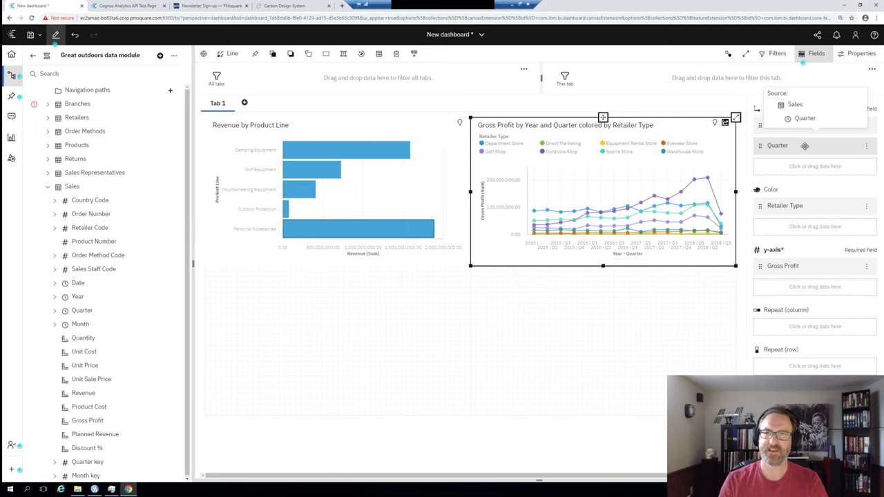
# Edit the line chart's title, then select the Revenue by Product Line bar chart.
pyautogui.moveTo(804, 146); pyautogui.dragTo(804, 146)
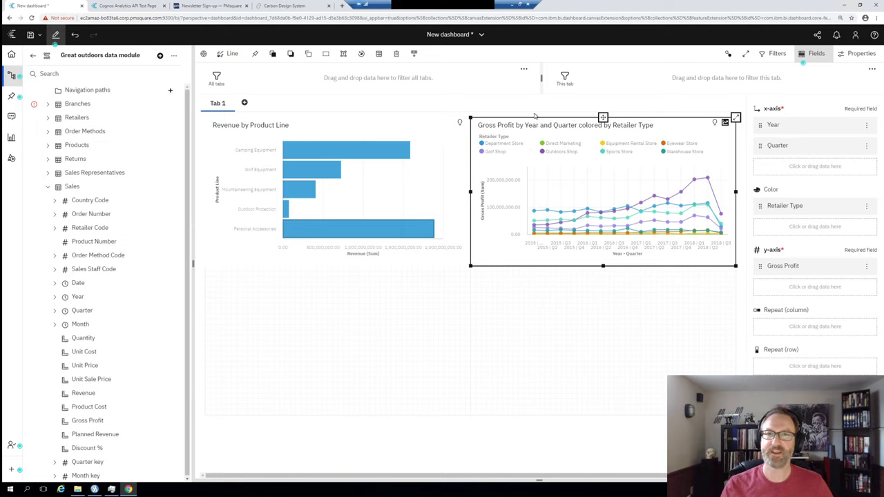
pyautogui.doubleClick(647, 127)
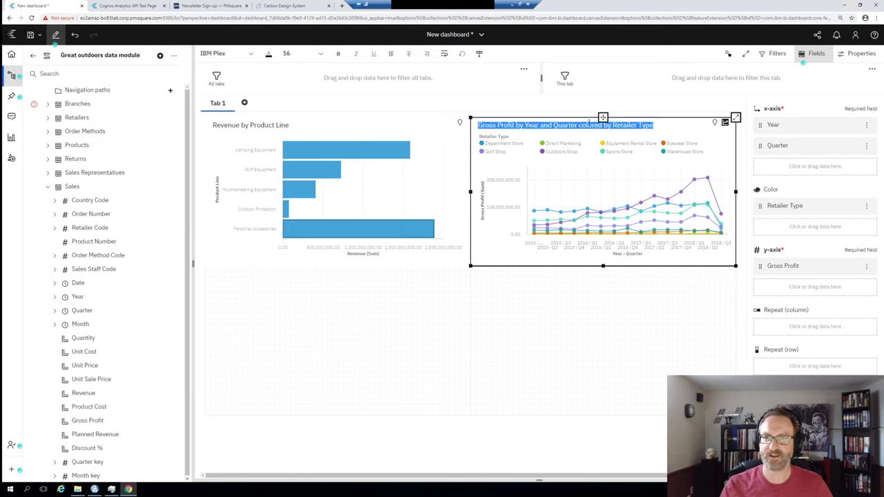
pyautogui.click(586, 126)
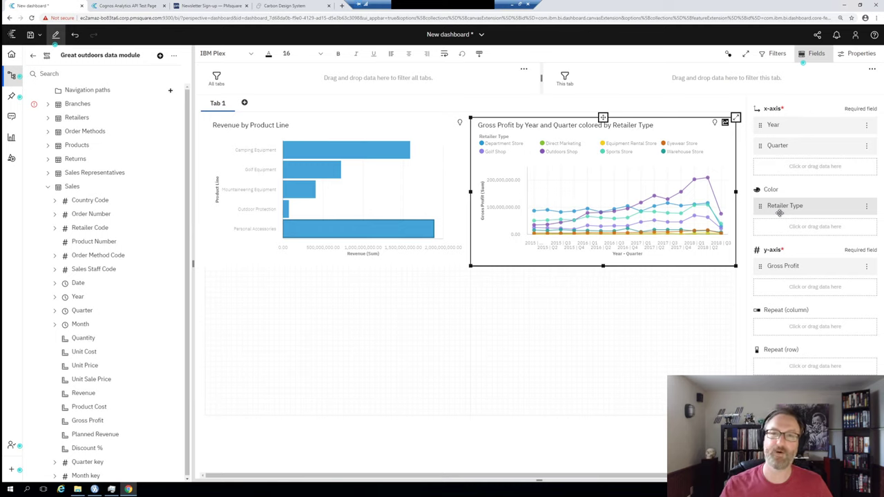
pyautogui.click(515, 264)
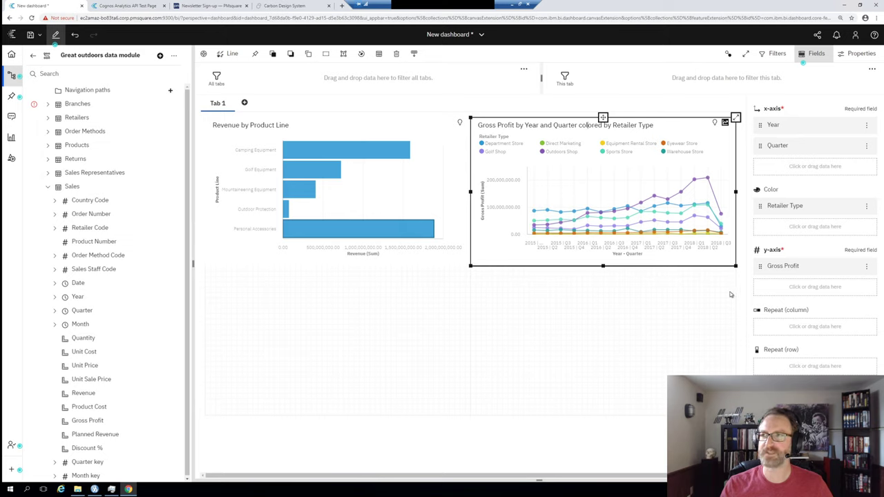
pyautogui.click(398, 184)
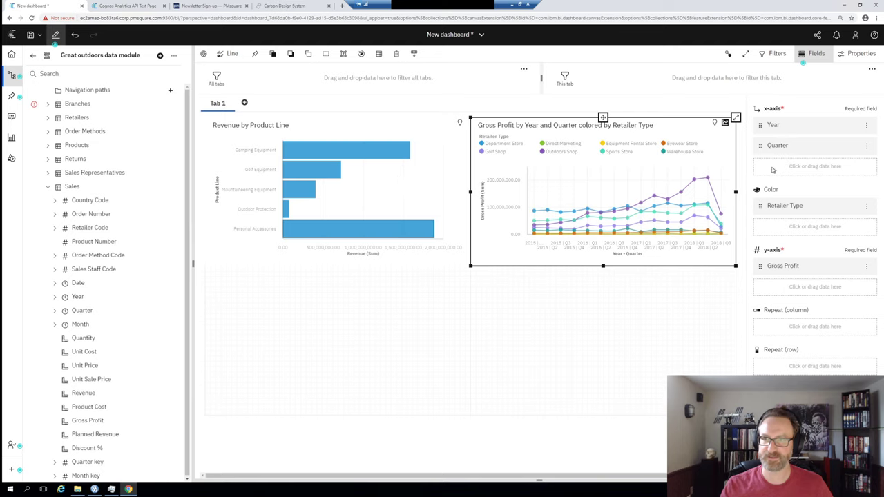
# Expand the axis settings in the bar chart's visualization properties.
pyautogui.click(854, 54)
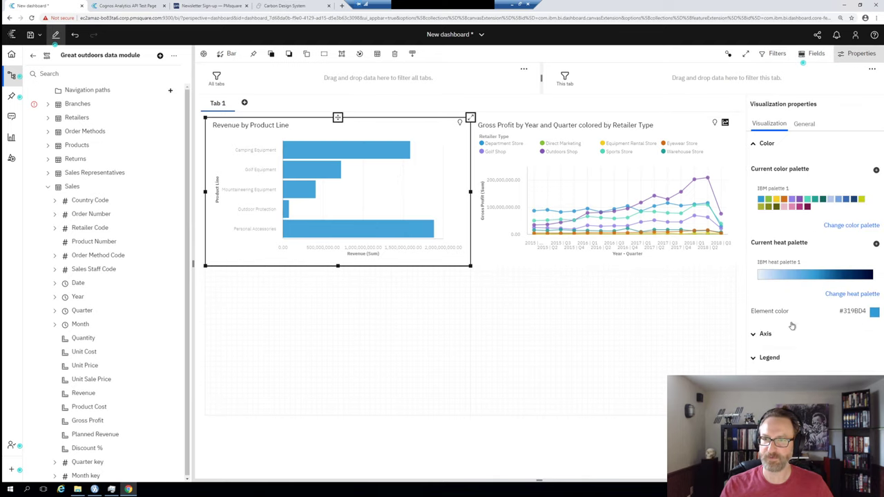
pyautogui.click(765, 334)
pyautogui.scroll(-8, 811, 341)
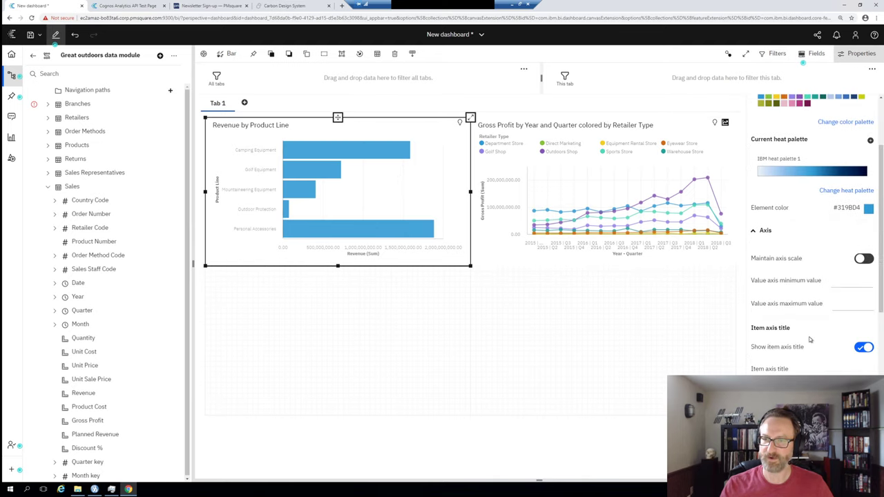
pyautogui.scroll(-6, 811, 340)
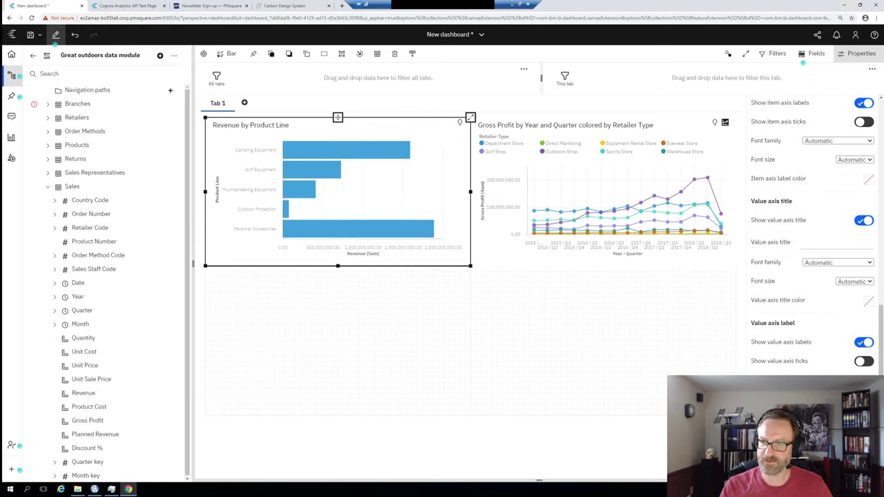
pyautogui.scroll(-5, 810, 341)
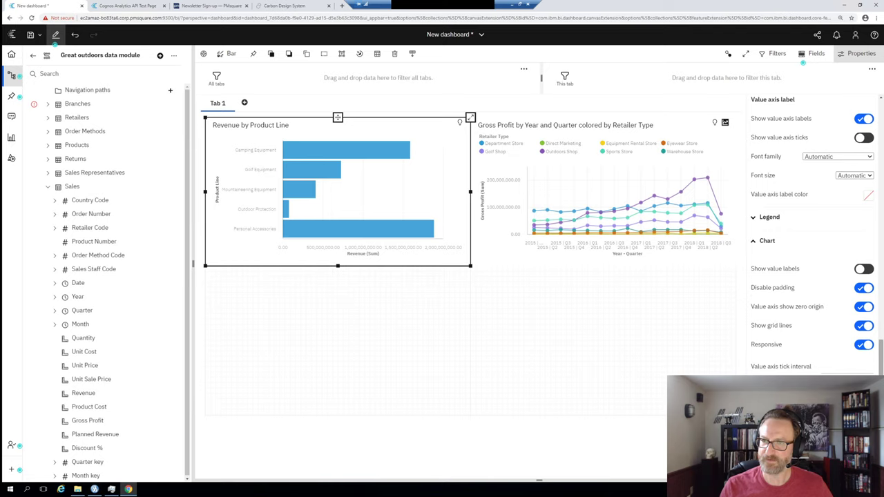
pyautogui.scroll(6, 814, 228)
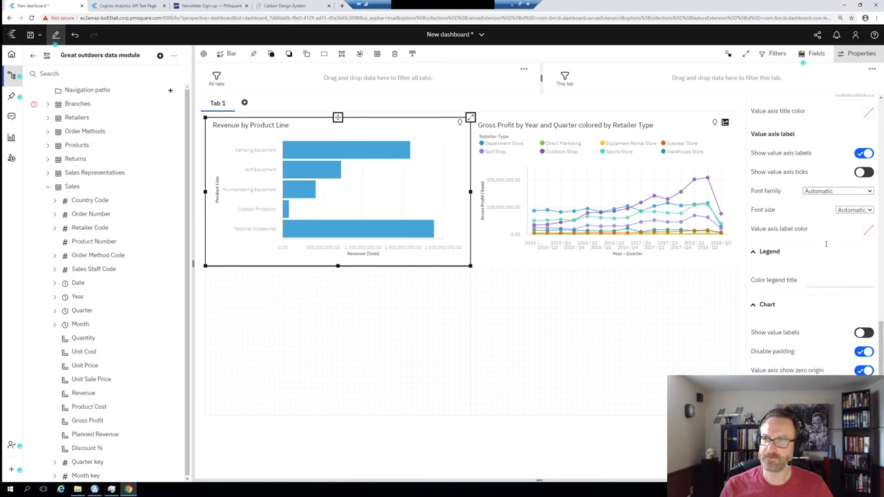
pyautogui.scroll(5, 826, 249)
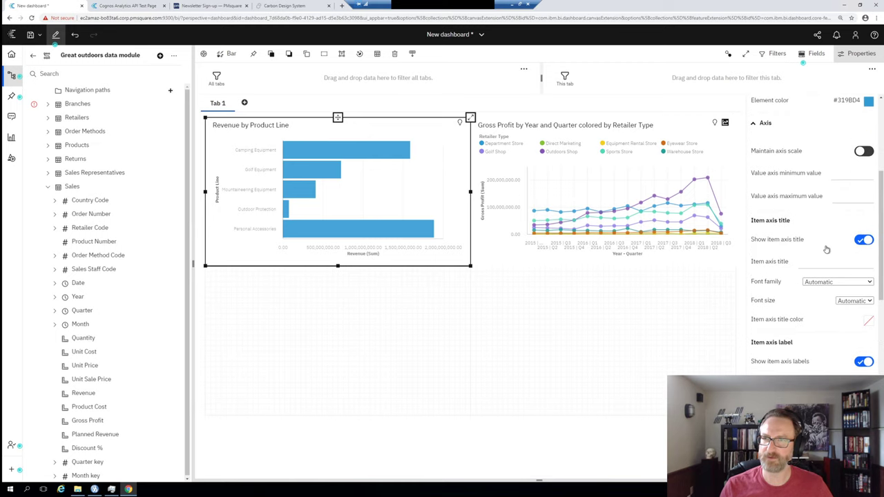
pyautogui.scroll(-1, 807, 335)
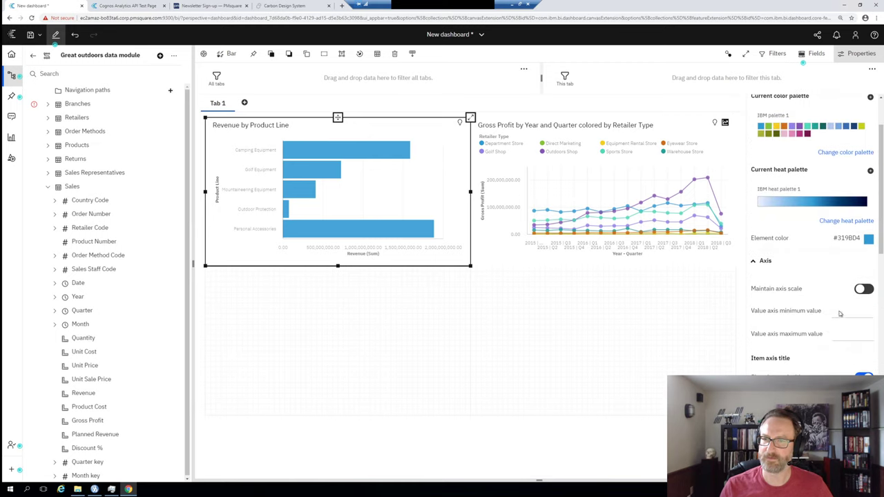
# Inspect the value axis minimum and maximum fields, then show the visualization gallery.
pyautogui.click(838, 311)
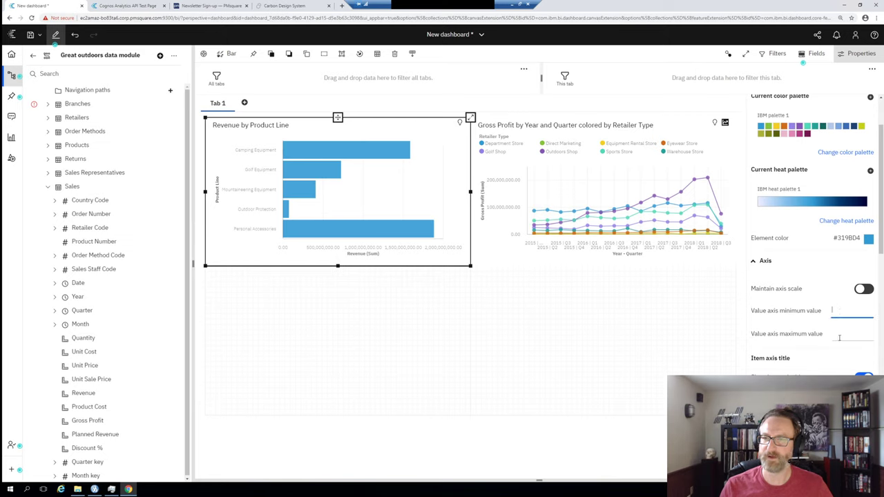
pyautogui.click(839, 337)
pyautogui.click(844, 310)
pyautogui.click(842, 337)
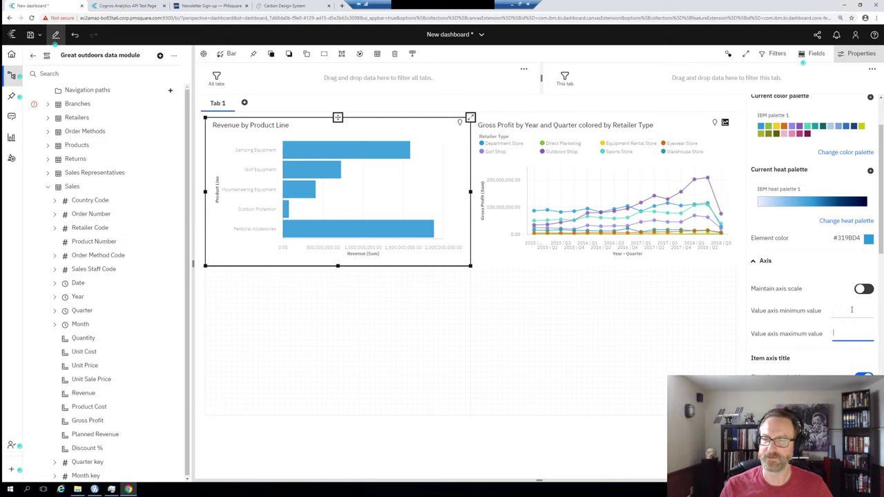
pyautogui.click(851, 310)
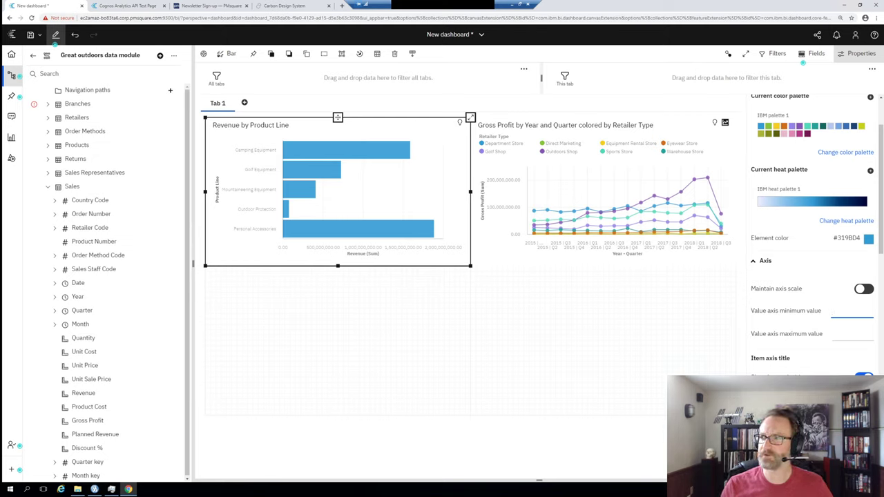
pyautogui.click(11, 137)
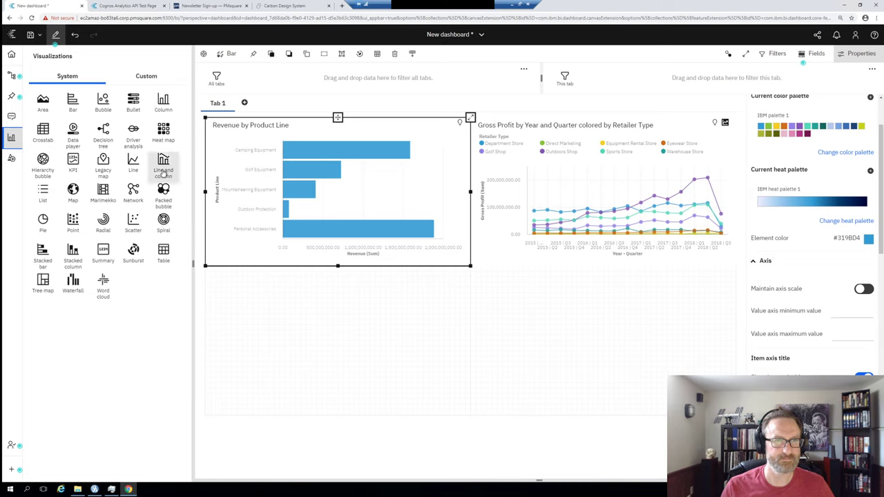
# Place a Line and column chart below the bar chart, with Year on the x-axis and Revenue as column length.
pyautogui.moveTo(163, 173)
pyautogui.mouseDown()
pyautogui.moveTo(350, 341)
pyautogui.moveTo(337, 341)
pyautogui.moveTo(339, 367)
pyautogui.moveTo(338, 338)
pyautogui.mouseUp()
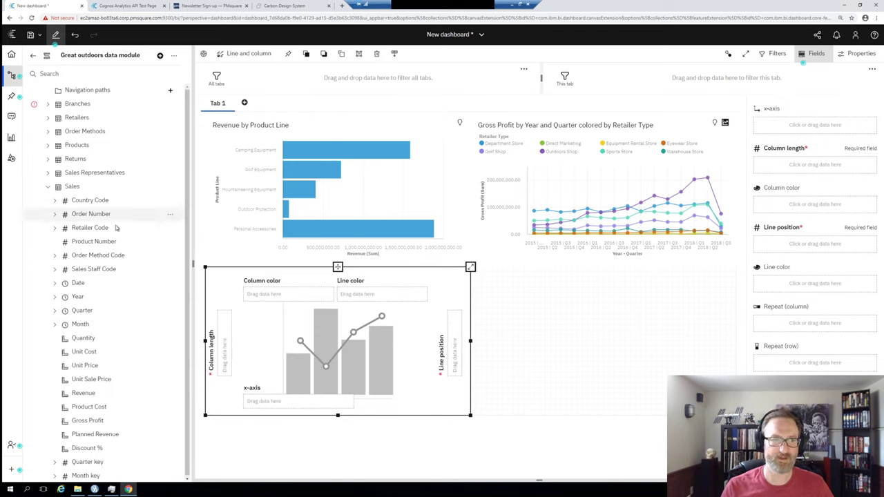
pyautogui.click(47, 188)
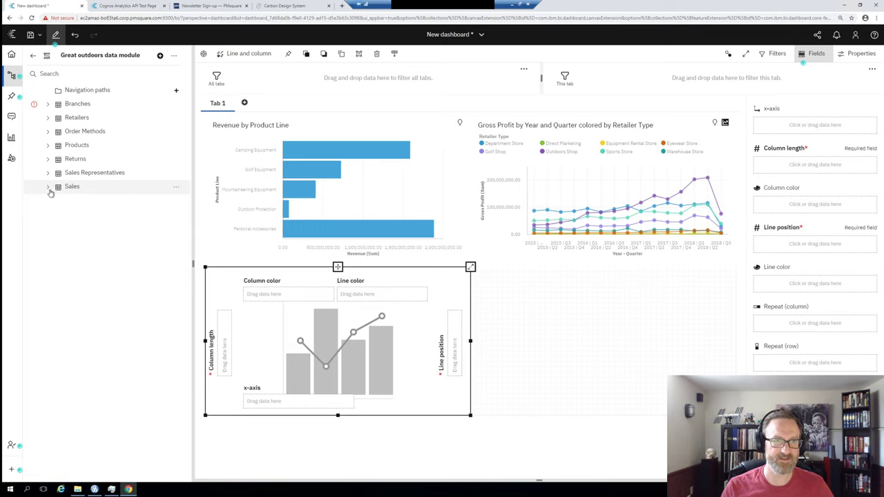
pyautogui.click(811, 125)
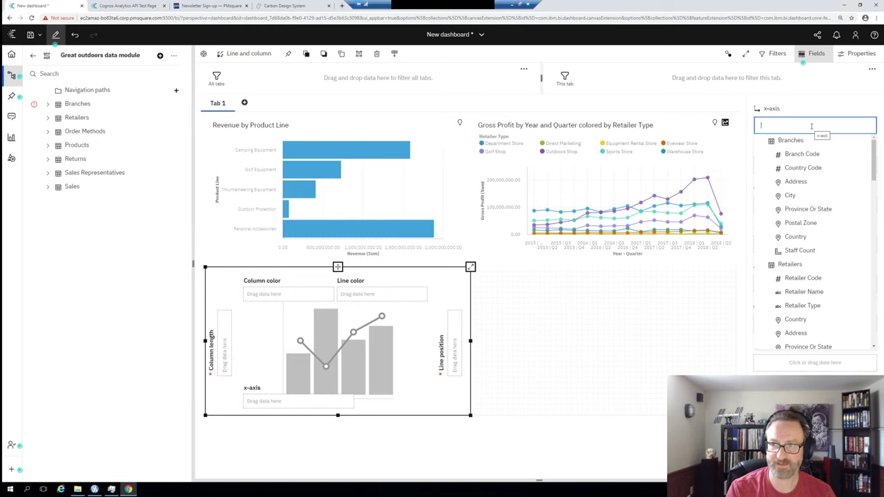
pyautogui.write('year')
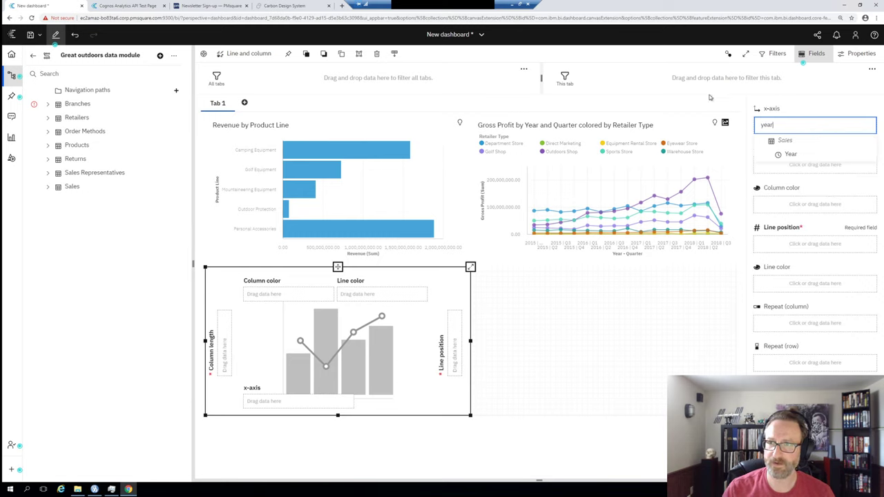
pyautogui.click(789, 153)
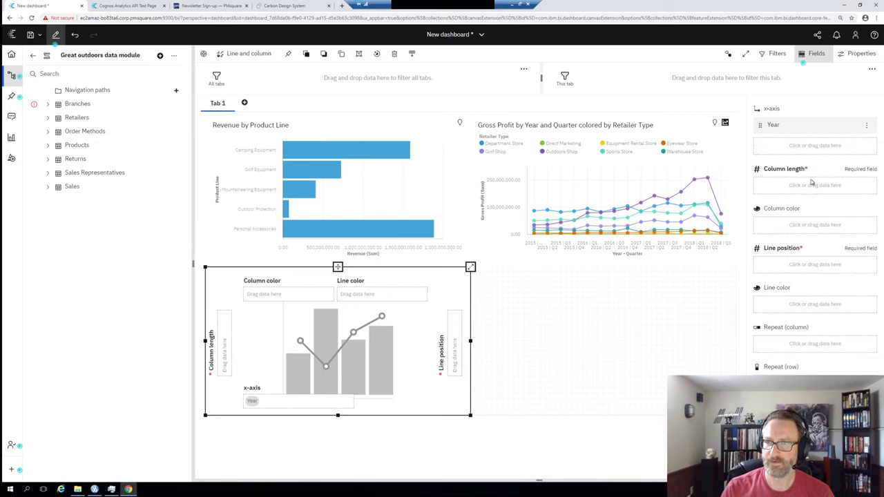
pyautogui.click(792, 186)
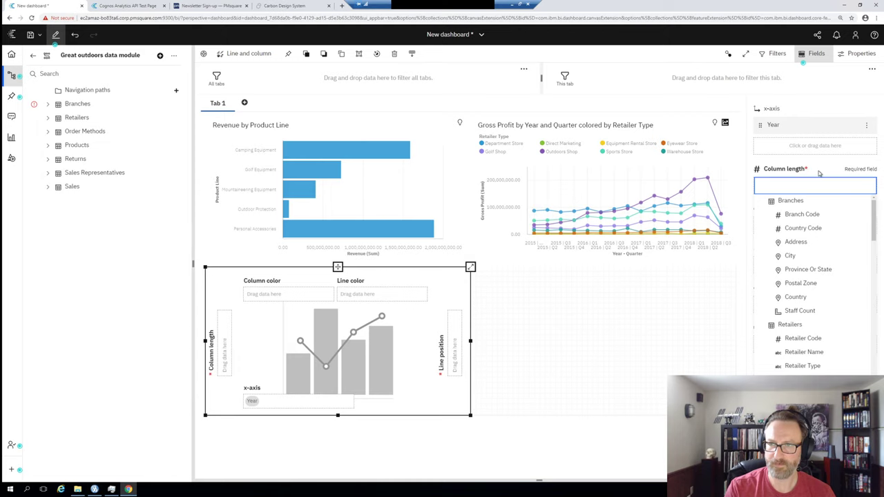
pyautogui.write('rev')
pyautogui.click(794, 214)
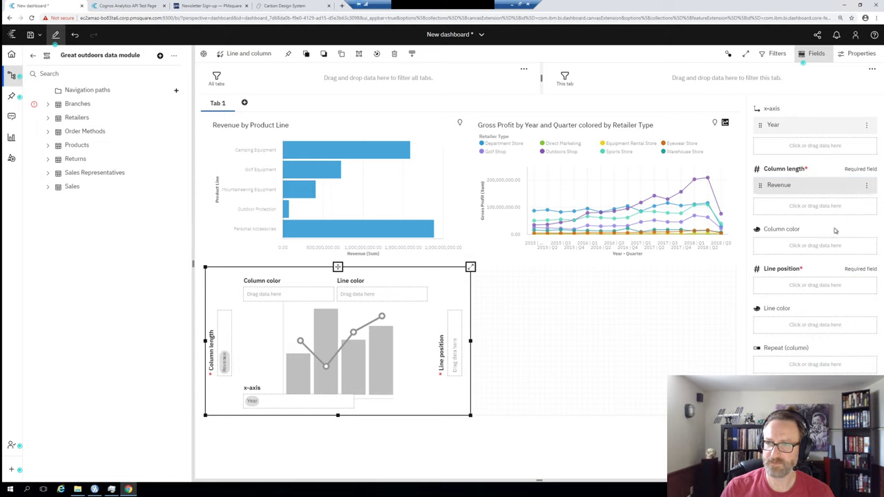
# Set the chart's line position to Revenue and Planned Revenue.
pyautogui.click(799, 289)
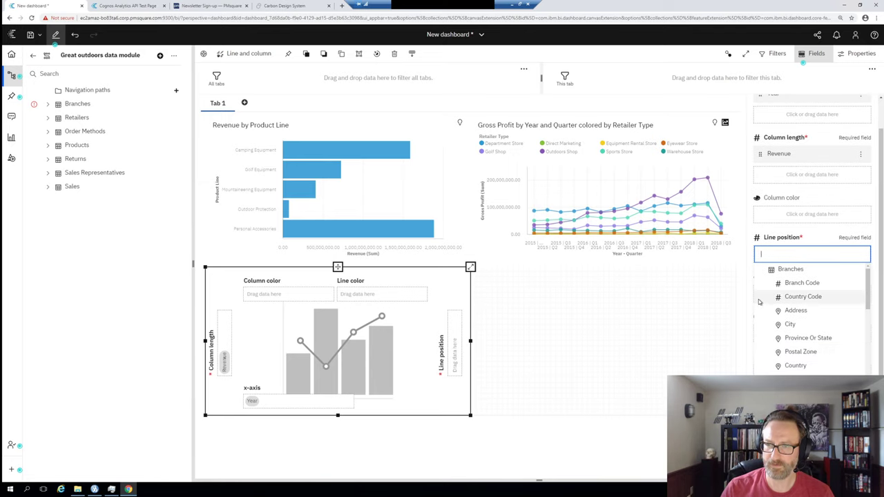
pyautogui.click(832, 241)
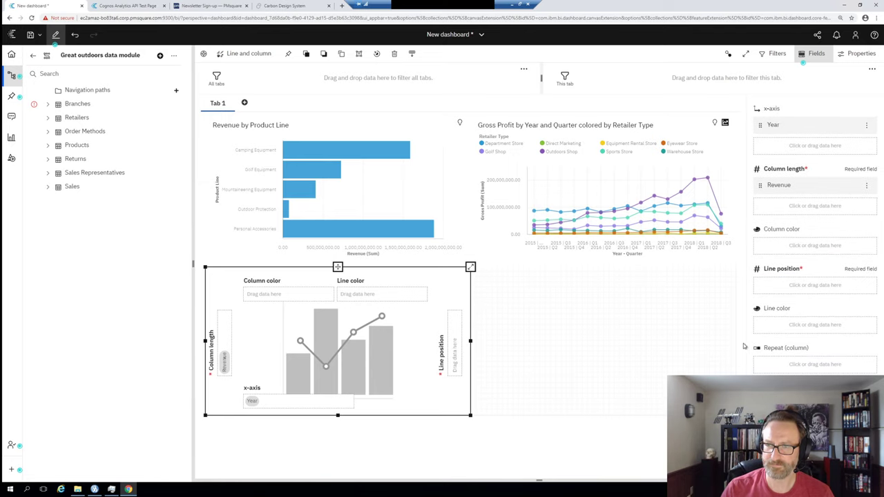
pyautogui.click(812, 289)
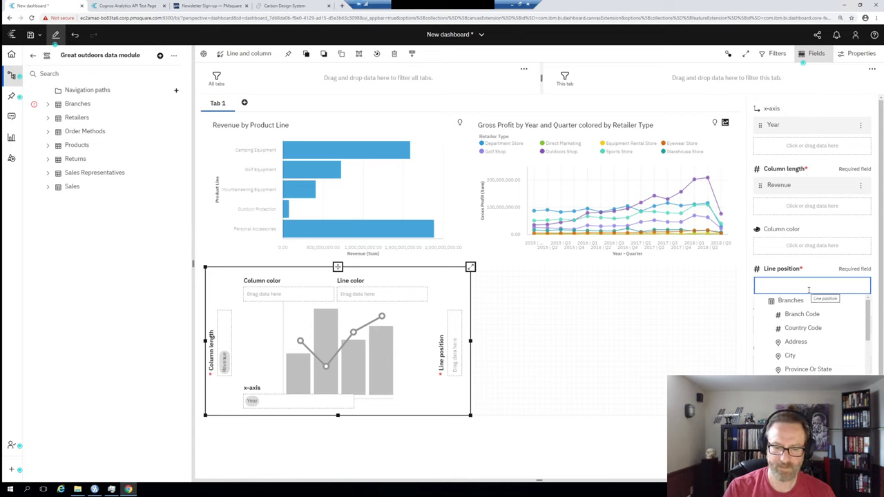
pyautogui.write('rev')
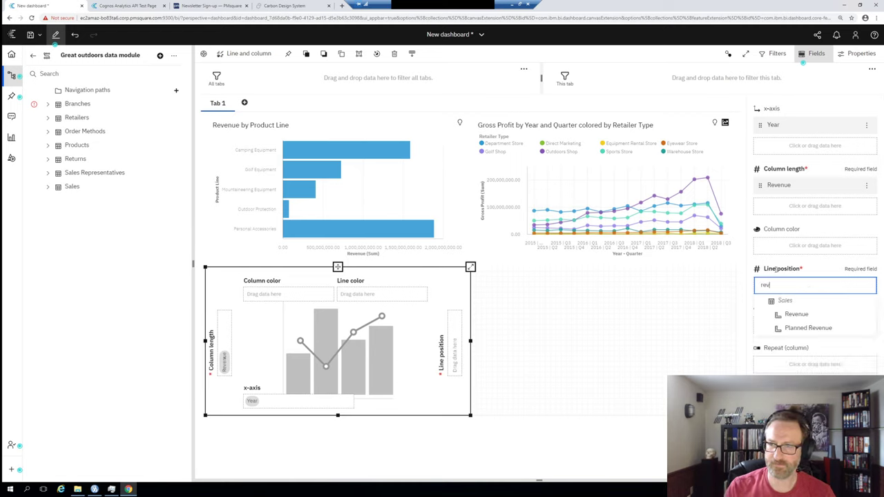
pyautogui.click(782, 314)
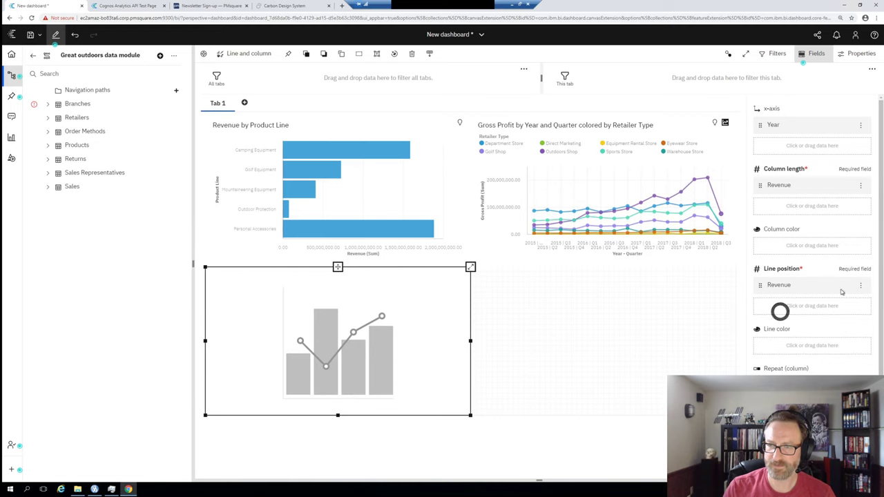
pyautogui.click(797, 307)
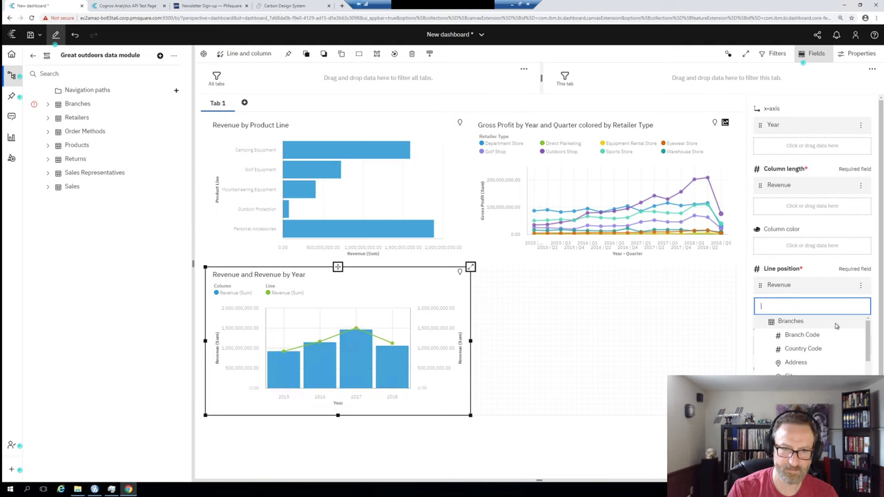
pyautogui.write('plan')
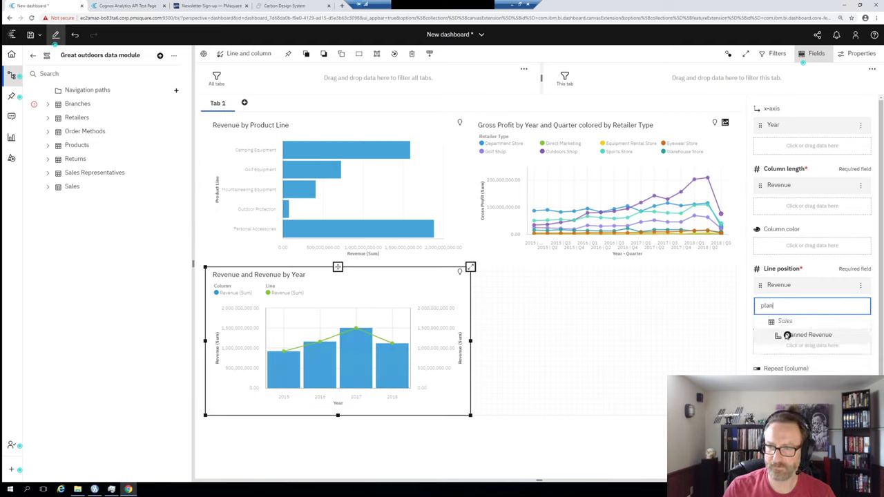
pyautogui.click(789, 335)
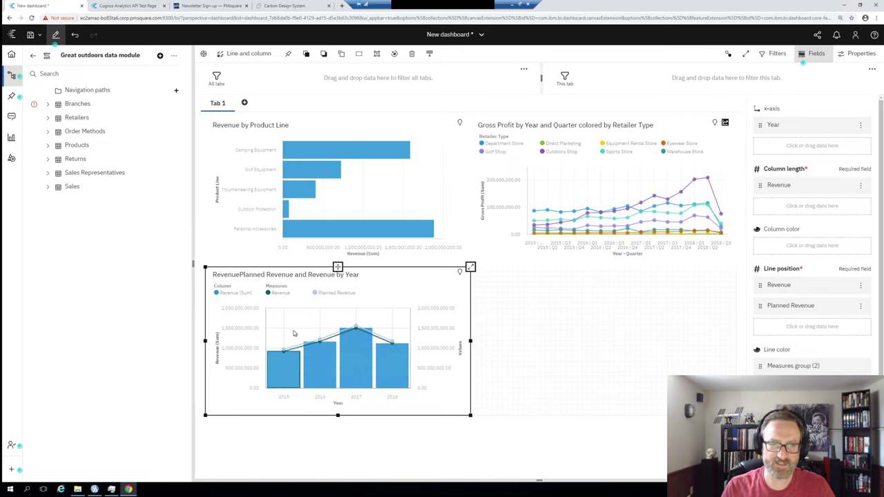
pyautogui.click(470, 266)
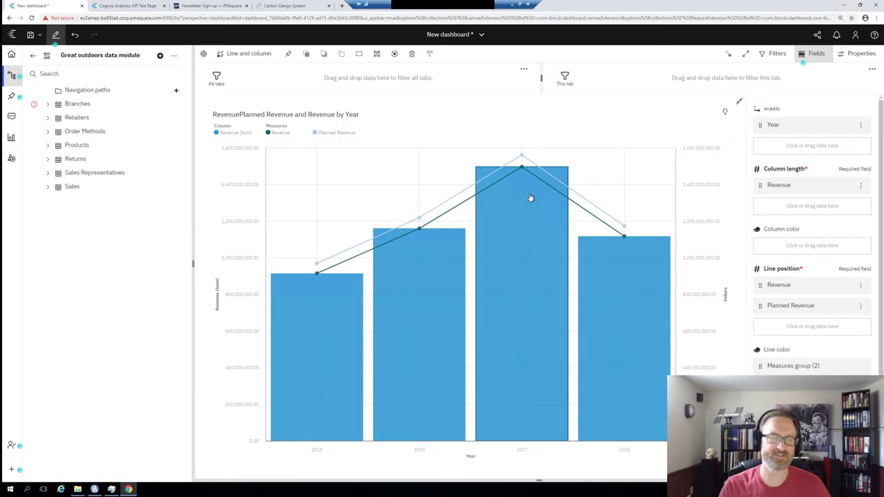
pyautogui.moveTo(530, 198)
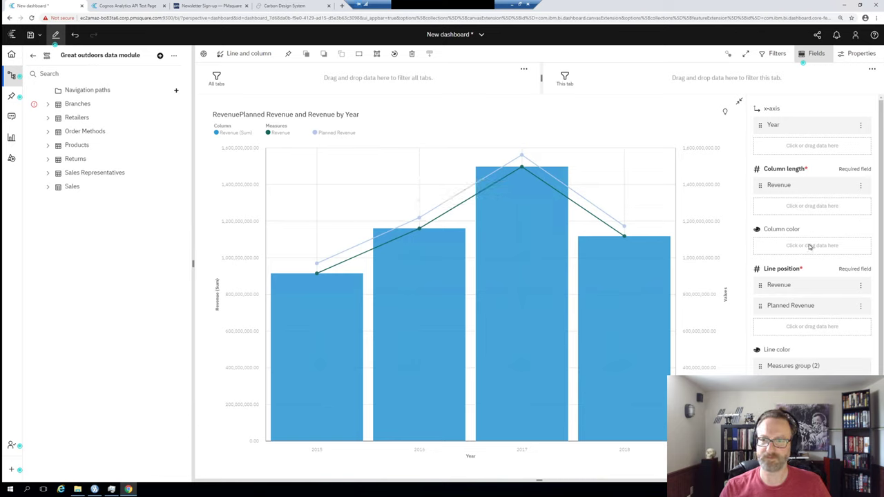
pyautogui.scroll(-1, 809, 247)
pyautogui.scroll(1, 815, 336)
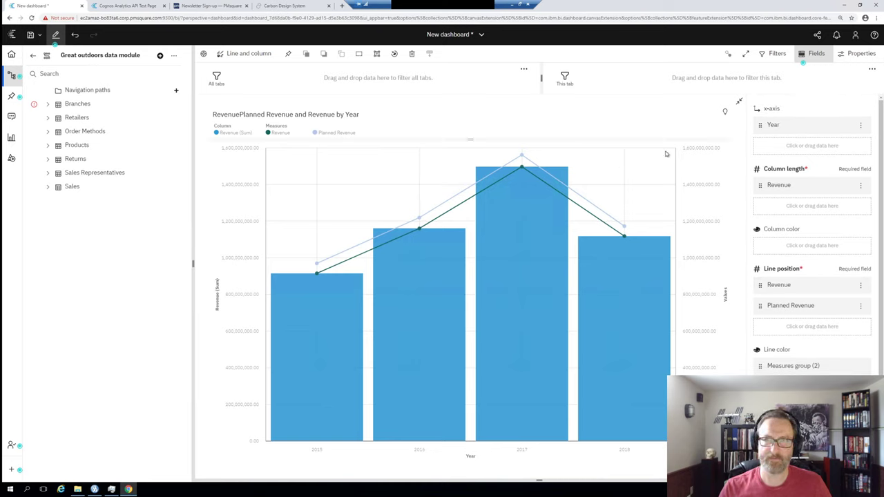
pyautogui.click(739, 102)
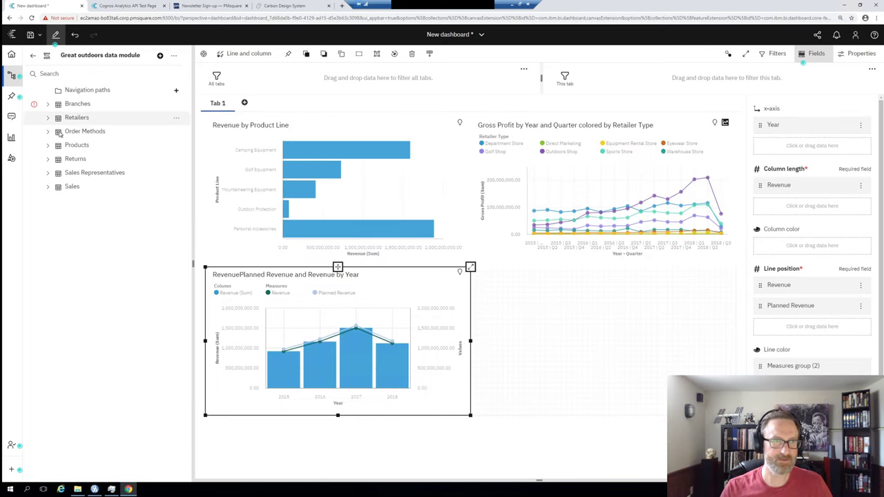
# Add a Column chart and delete it, then focus the Revenue and Planned Revenue chart.
pyautogui.click(11, 137)
pyautogui.moveTo(164, 107); pyautogui.dragTo(627, 356)
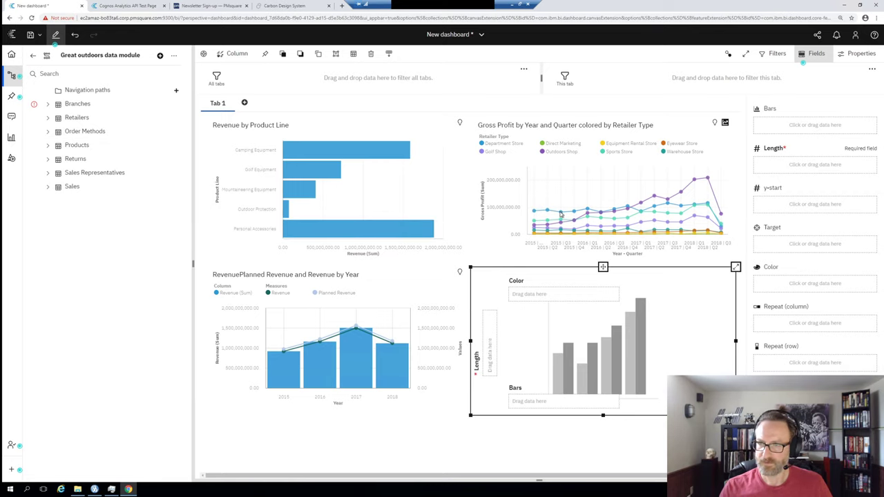
pyautogui.moveTo(560, 216)
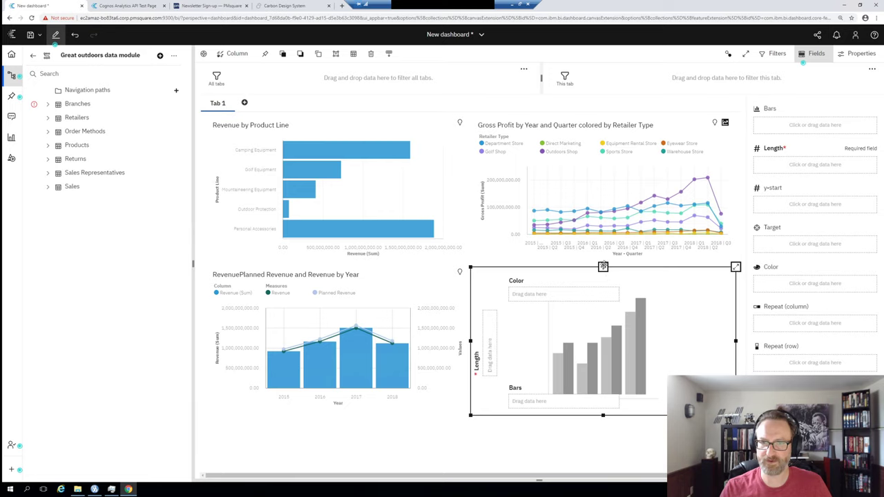
pyautogui.press('Delete')
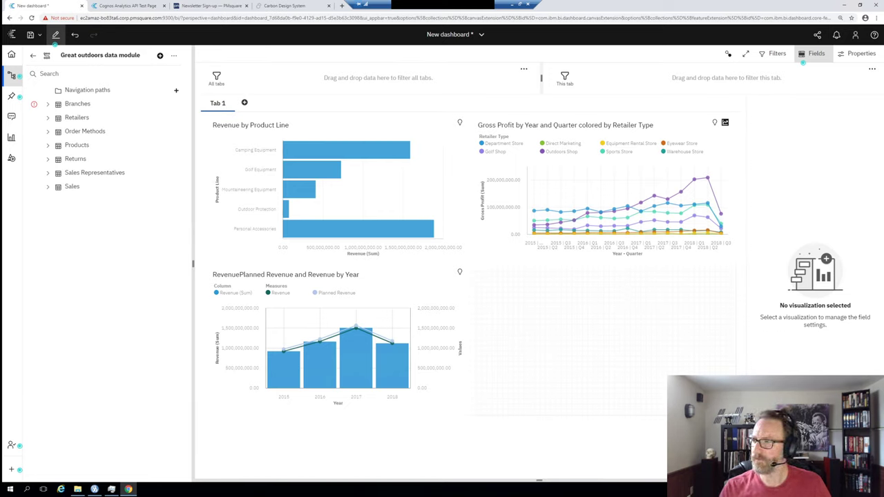
pyautogui.click(364, 294)
pyautogui.click(470, 267)
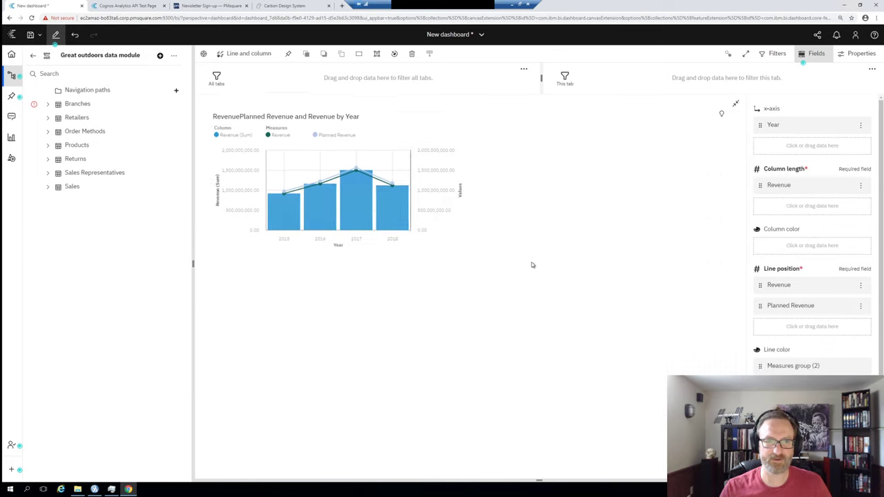
# Color the chart's columns by Retailer Type from the Retailers table and inspect its color mapping.
pyautogui.click(48, 118)
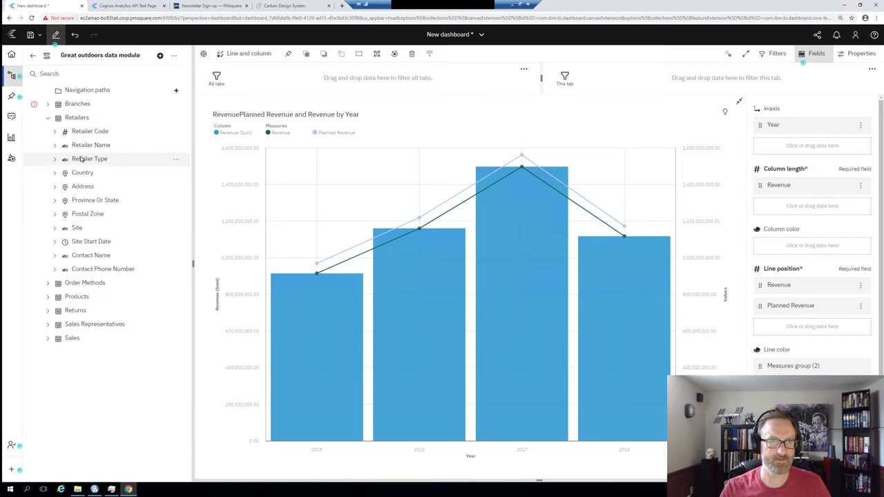
pyautogui.moveTo(86, 157); pyautogui.dragTo(815, 249)
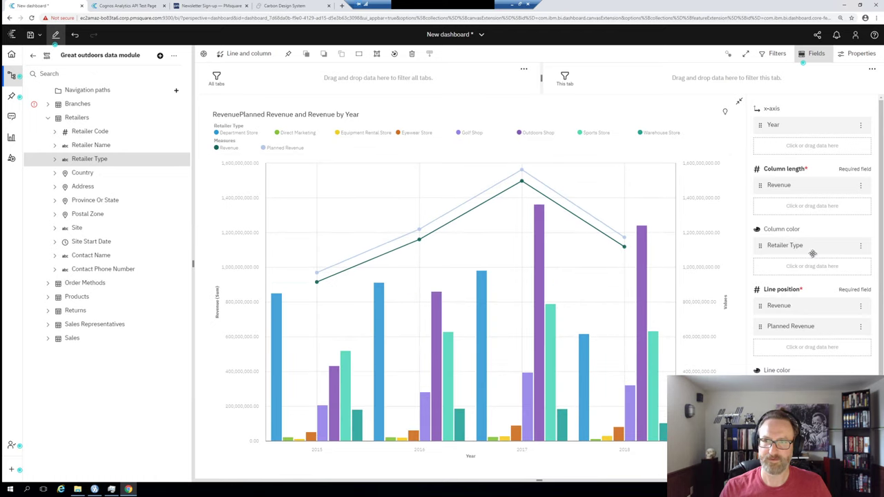
pyautogui.scroll(-1, 798, 331)
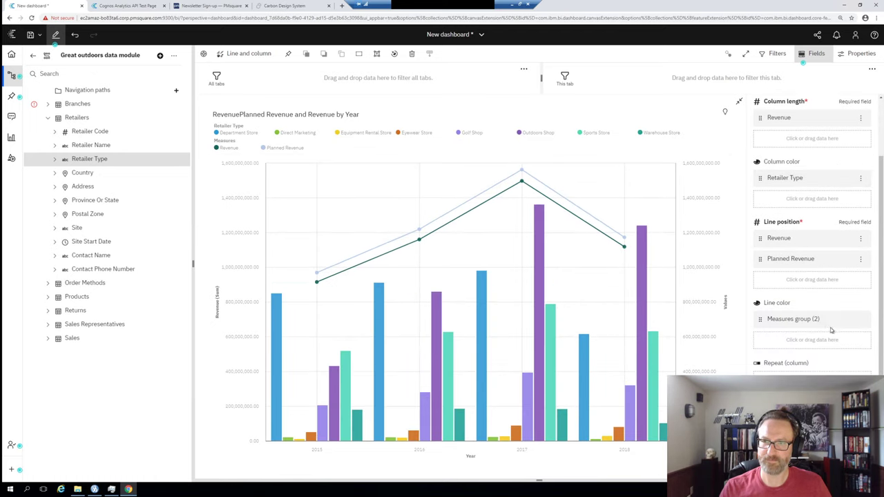
pyautogui.scroll(1, 806, 356)
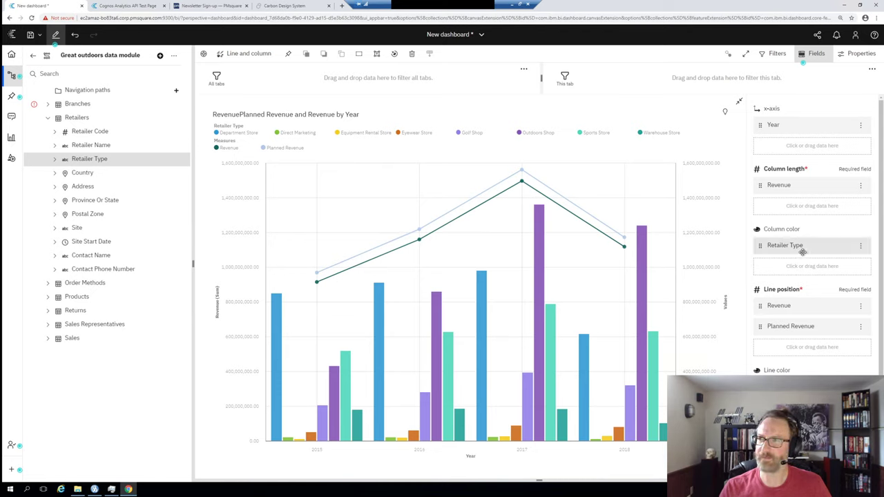
pyautogui.moveTo(813, 244)
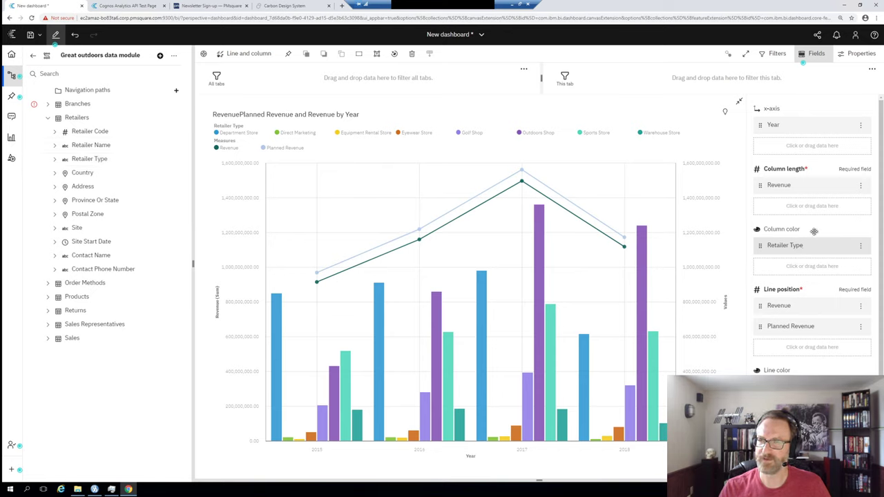
pyautogui.click(860, 249)
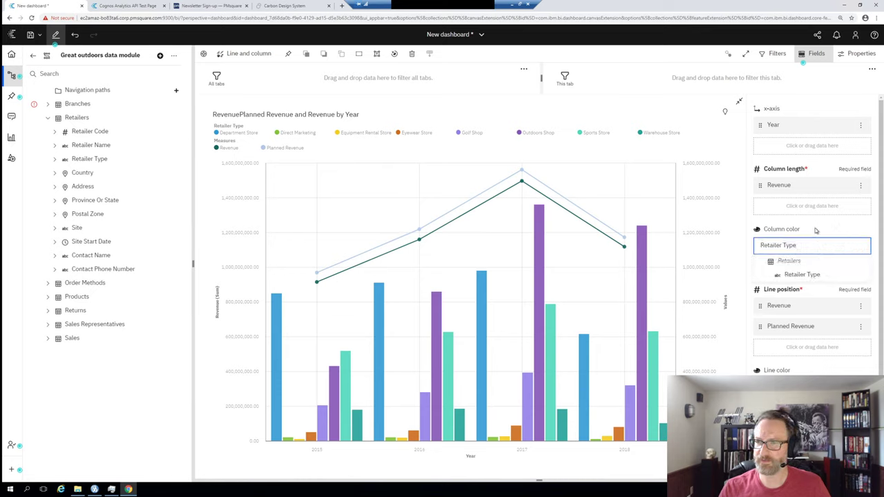
pyautogui.click(815, 229)
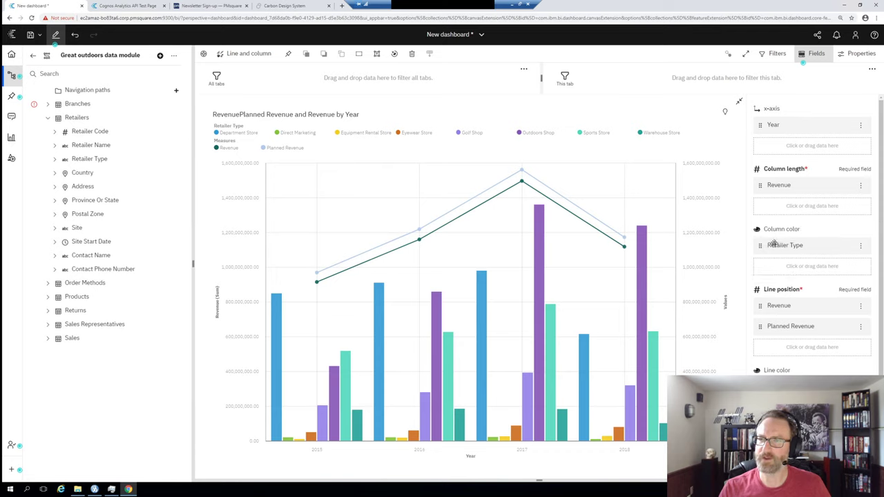
# Remove Retailer Type from the column color and exit focus view to the dashboard.
pyautogui.click(860, 246)
pyautogui.click(837, 237)
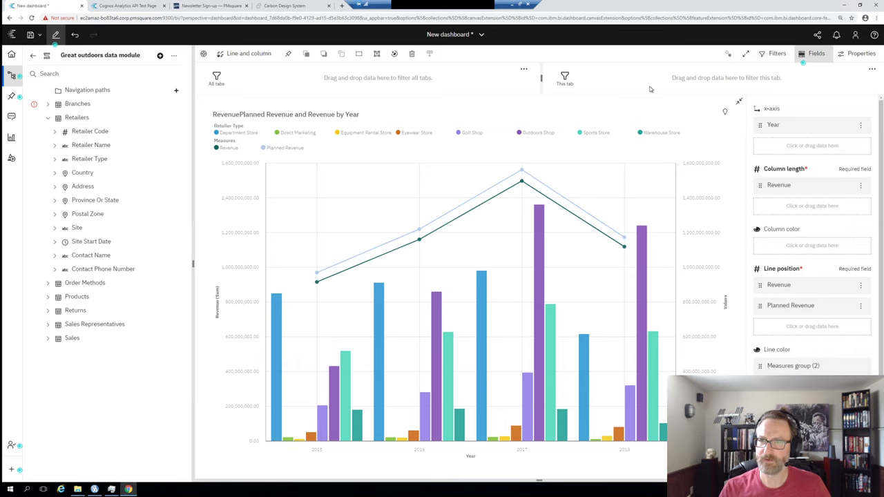
pyautogui.click(738, 101)
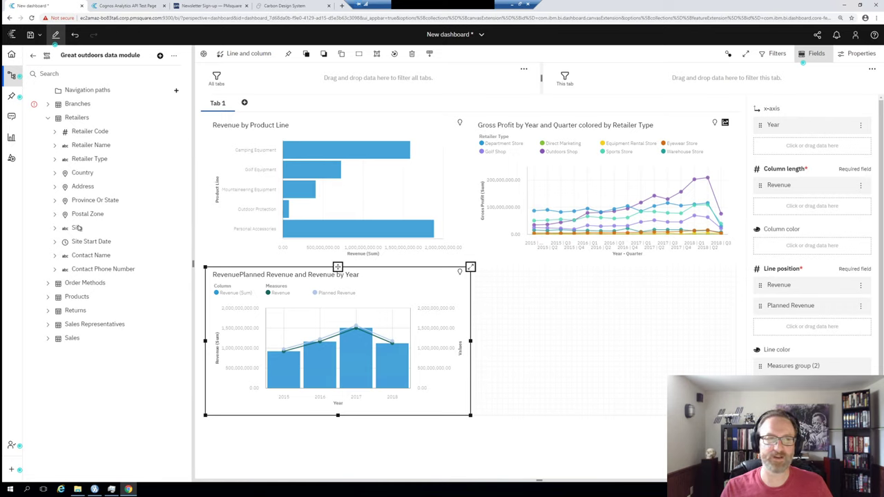
# Show the Visualizations list and select the Revenue by Product Line and Gross Profit charts.
pyautogui.click(11, 140)
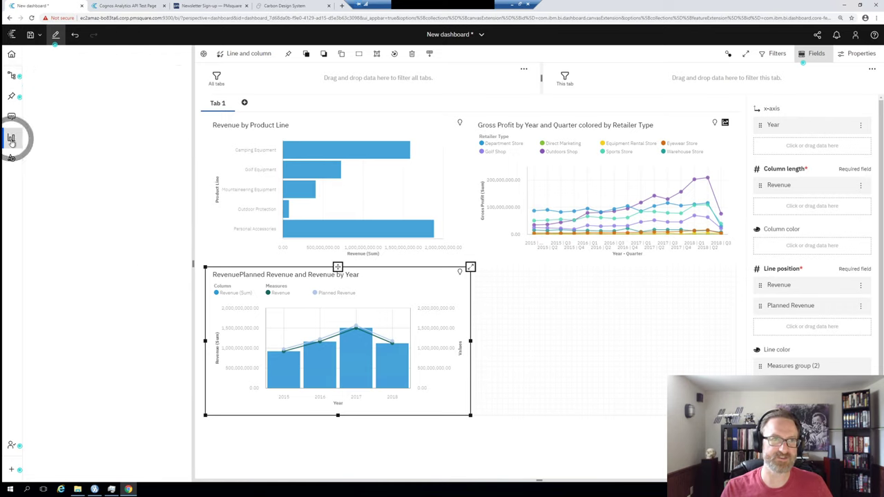
pyautogui.click(11, 138)
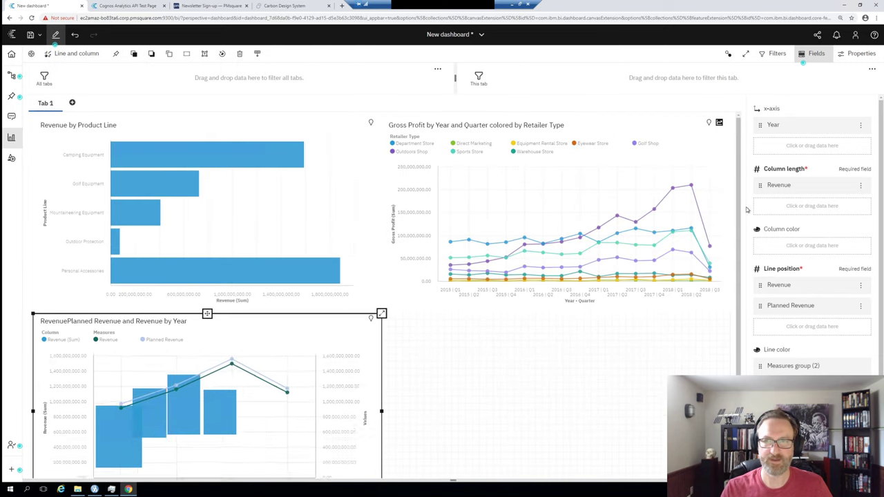
pyautogui.click(11, 139)
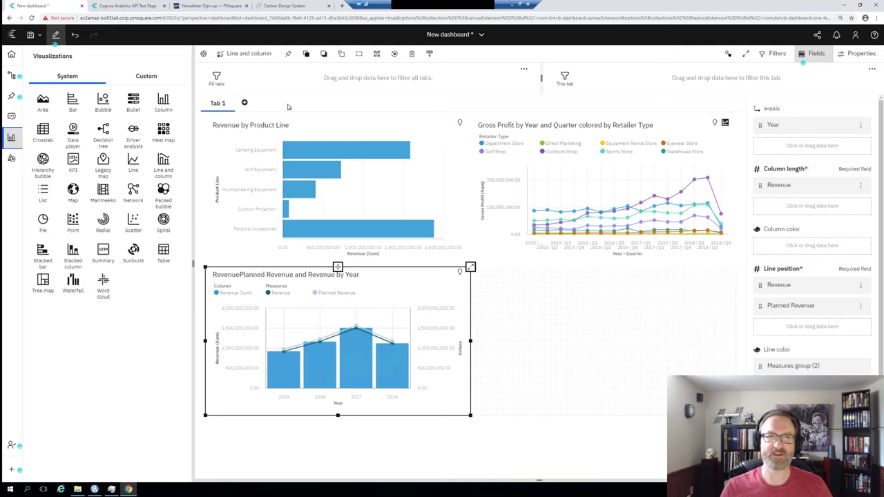
pyautogui.click(318, 124)
pyautogui.click(496, 120)
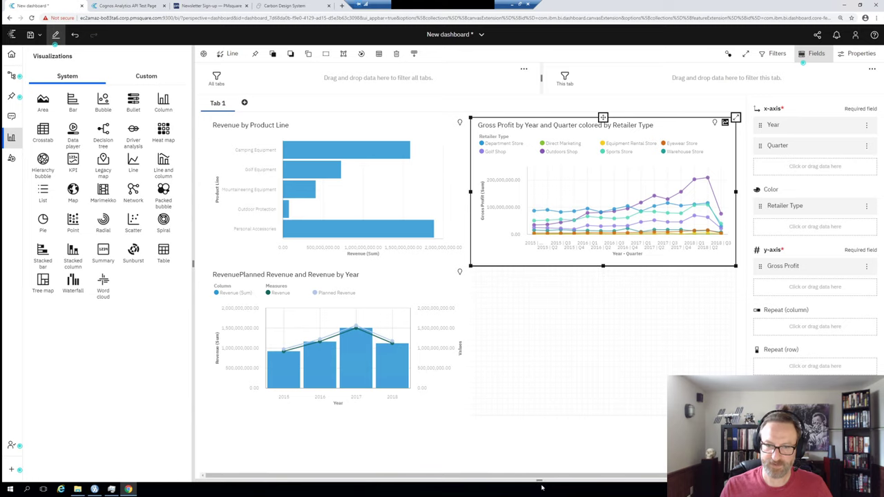
# Reveal the Gross Profit chart's data table and export it as Visualization.csv.
pyautogui.moveTo(540, 478); pyautogui.dragTo(538, 258)
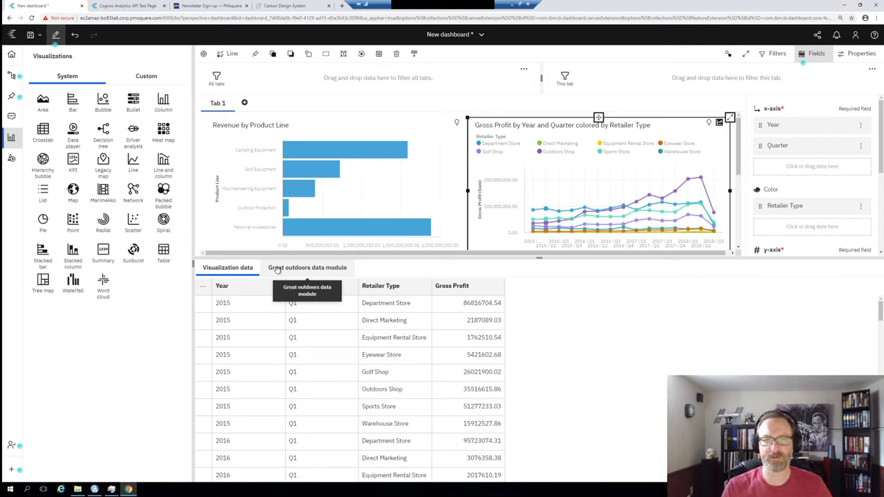
pyautogui.moveTo(309, 225)
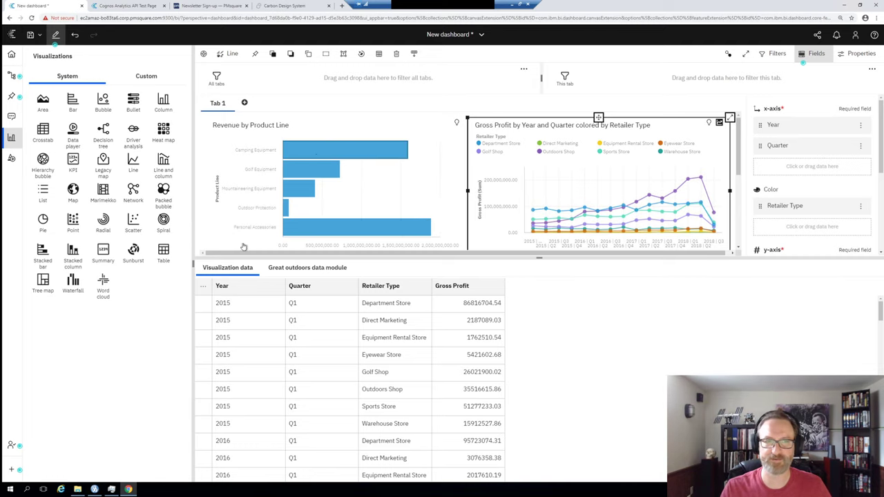
pyautogui.click(204, 288)
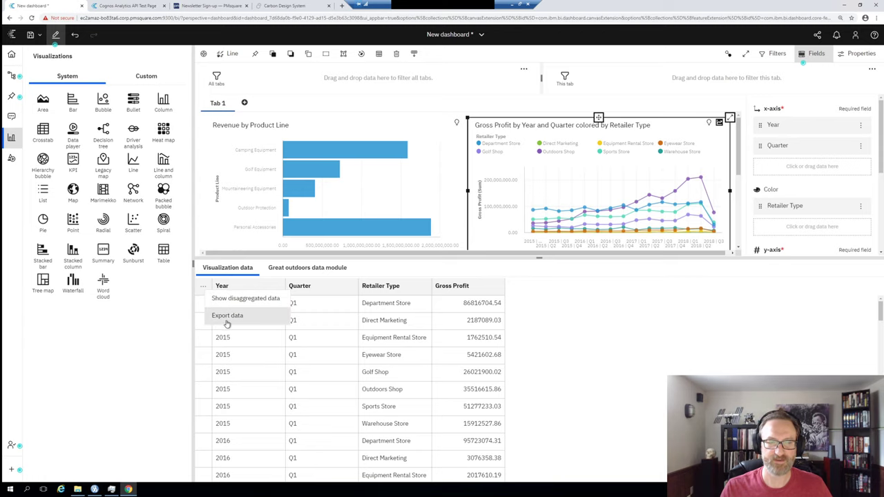
pyautogui.click(226, 316)
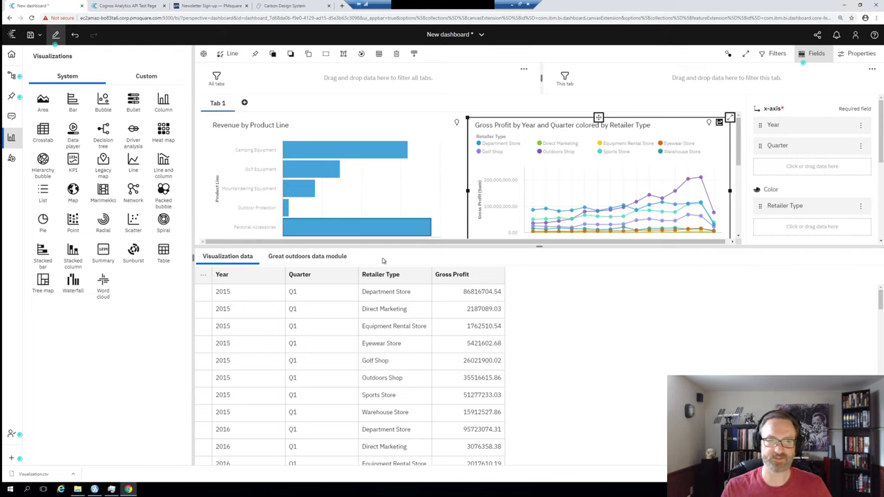
# Show the disaggregated row-level data, then collapse the data panel.
pyautogui.click(204, 278)
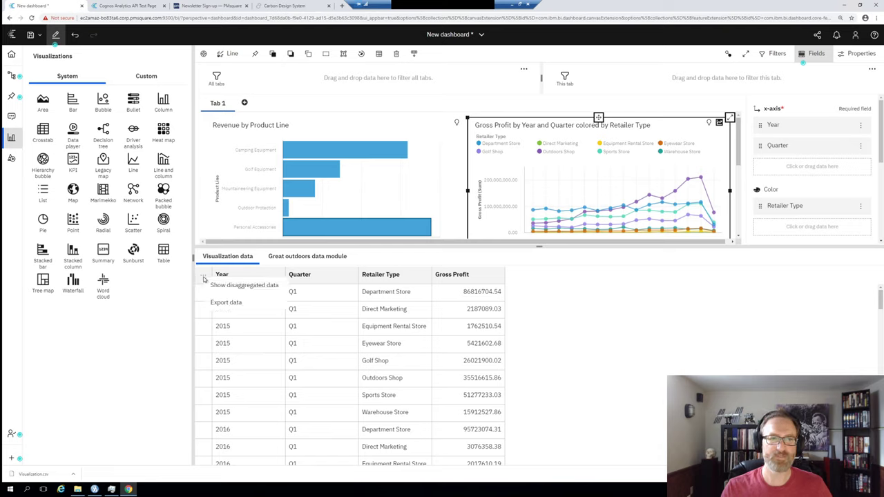
pyautogui.click(249, 289)
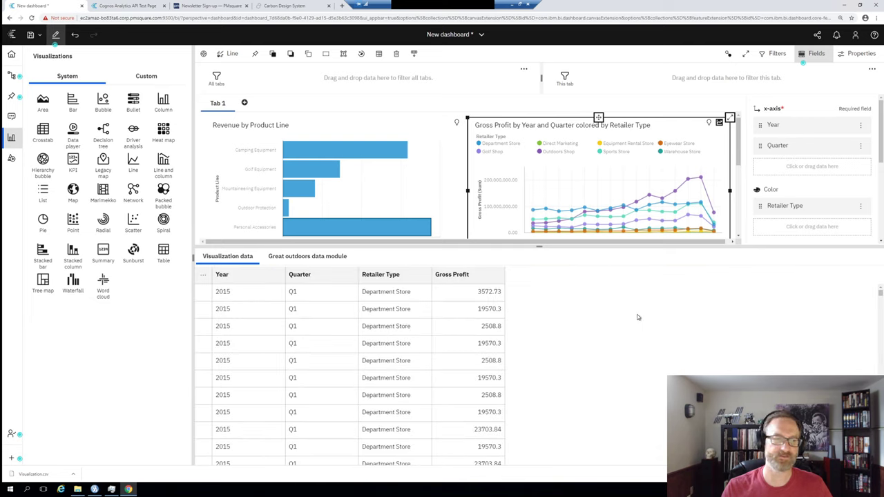
pyautogui.click(205, 281)
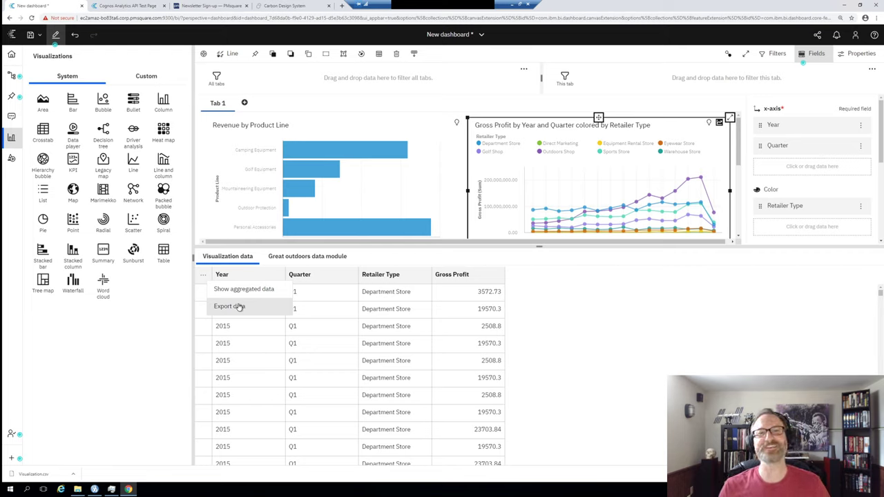
pyautogui.click(544, 248)
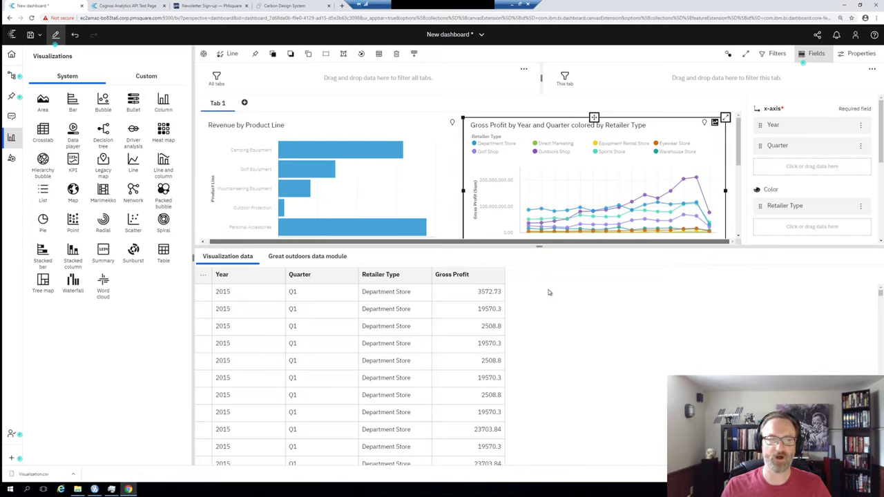
pyautogui.click(538, 249)
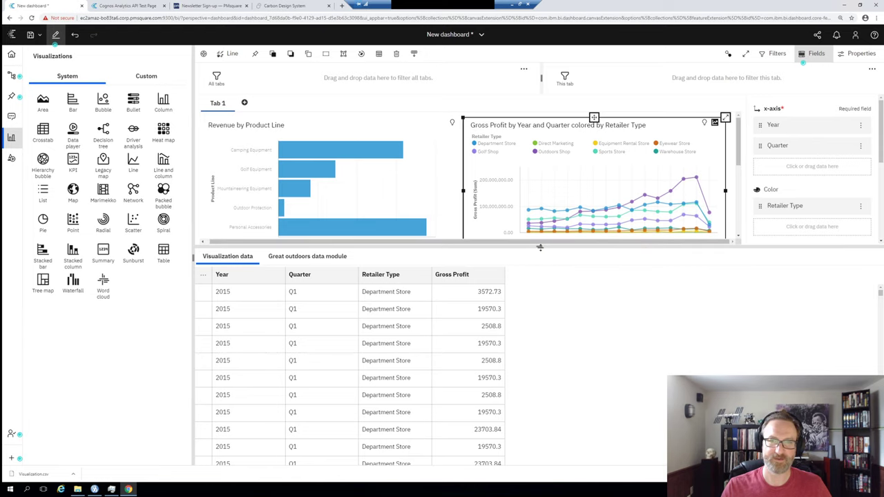
pyautogui.click(540, 247)
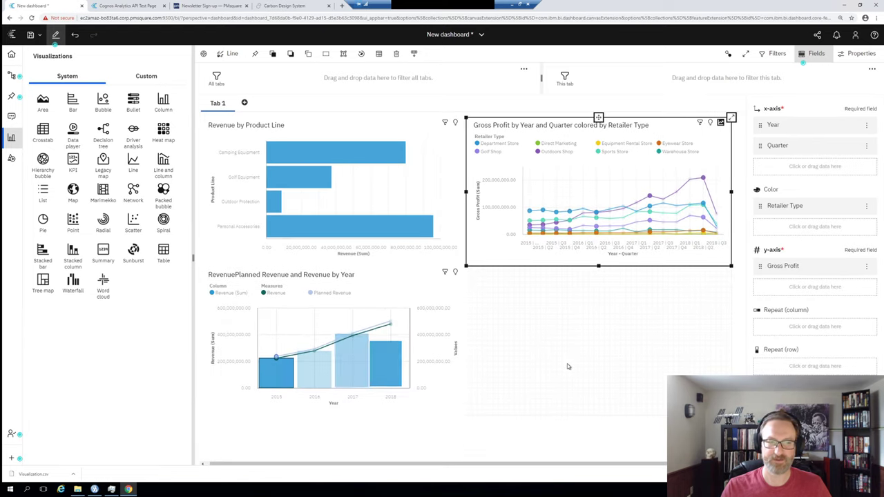
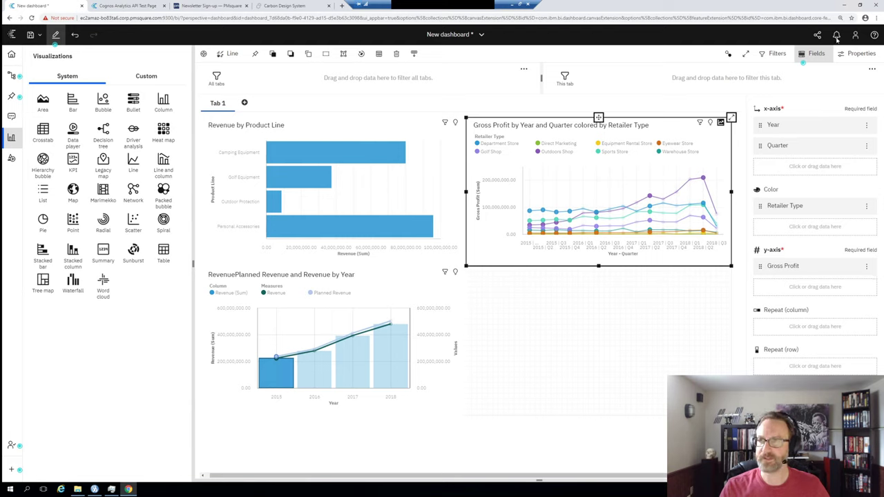
# Deselect the Gross Profit chart to show dashboard properties and close the visualization types list.
pyautogui.click(855, 59)
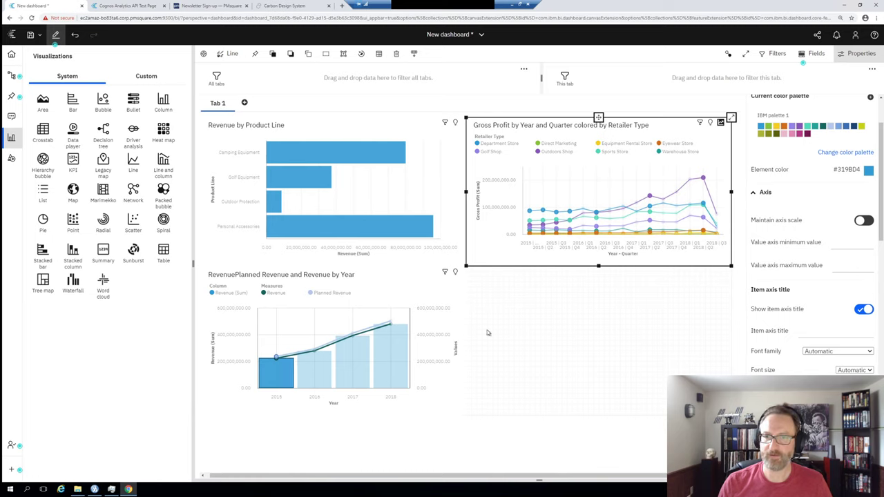
pyautogui.click(583, 328)
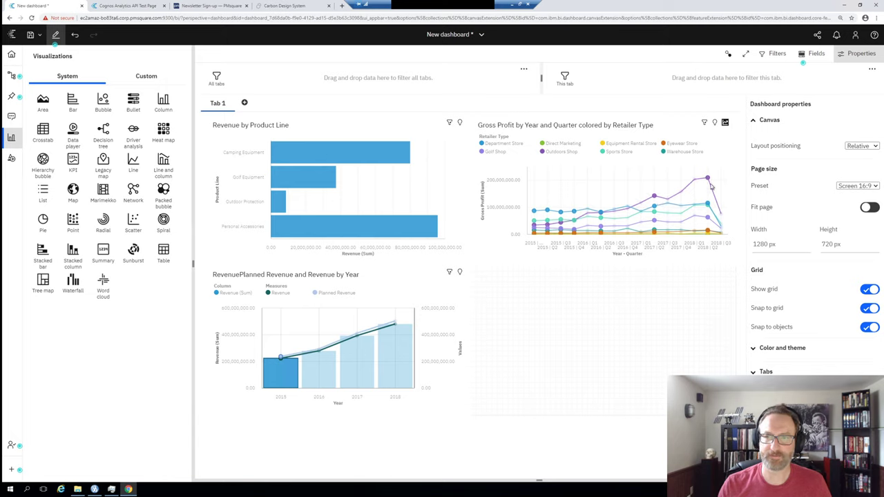
pyautogui.moveTo(708, 183)
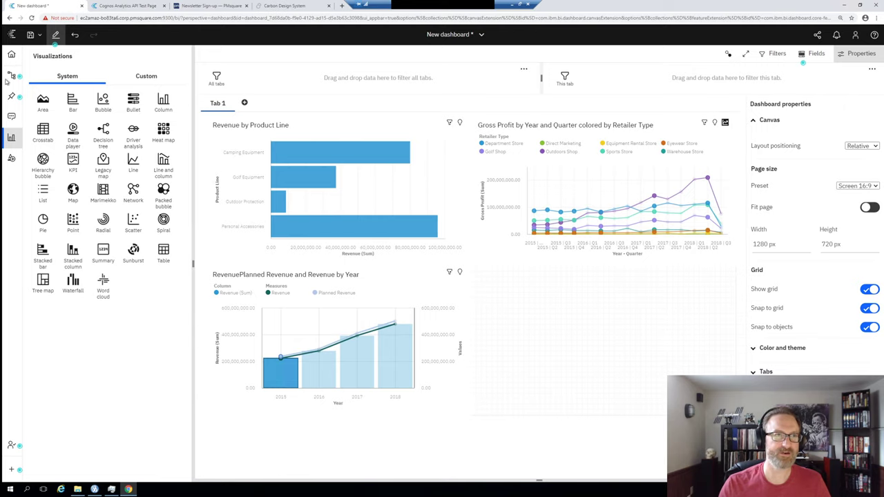
pyautogui.click(11, 77)
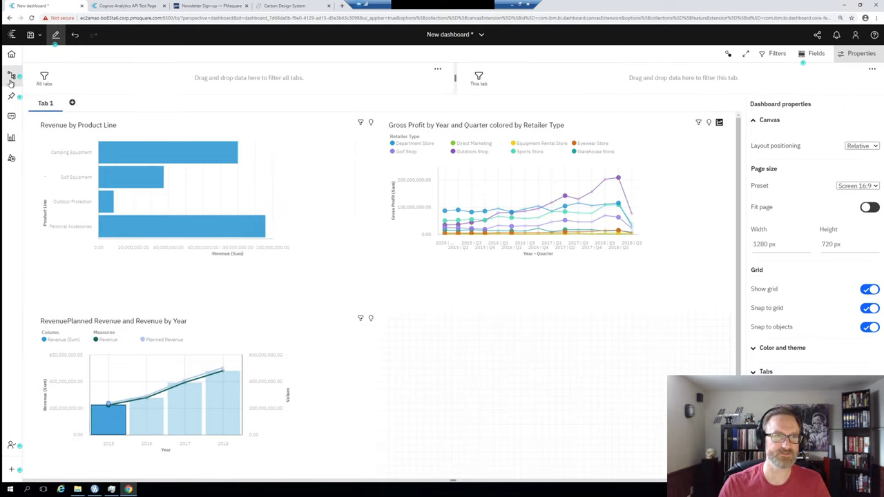
# In the Great outdoors data tree, start a new filter on the Retailers table.
pyautogui.click(11, 77)
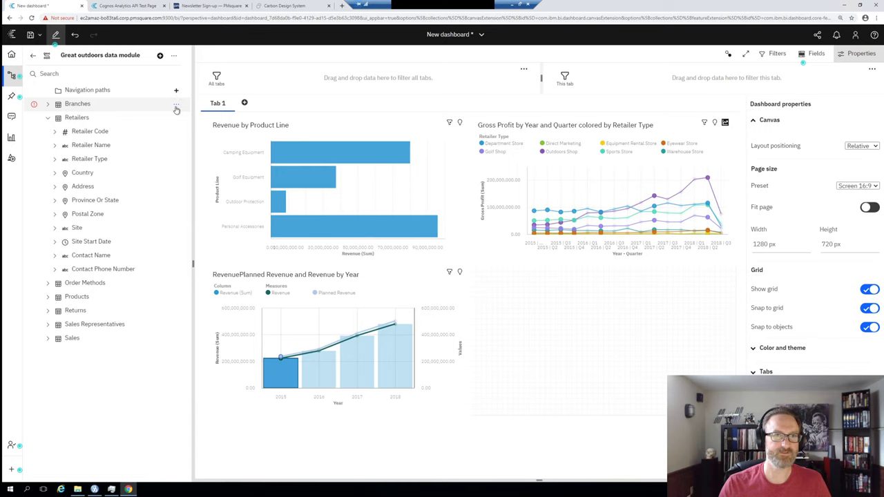
pyautogui.click(176, 106)
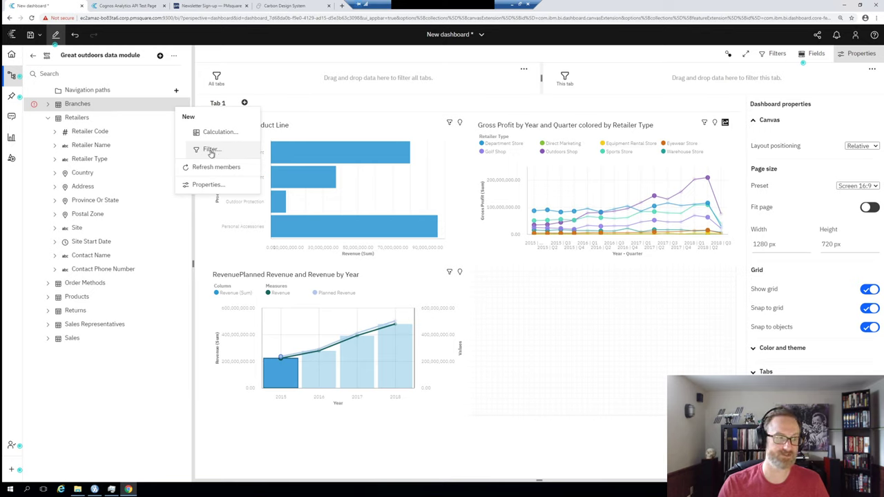
pyautogui.click(211, 150)
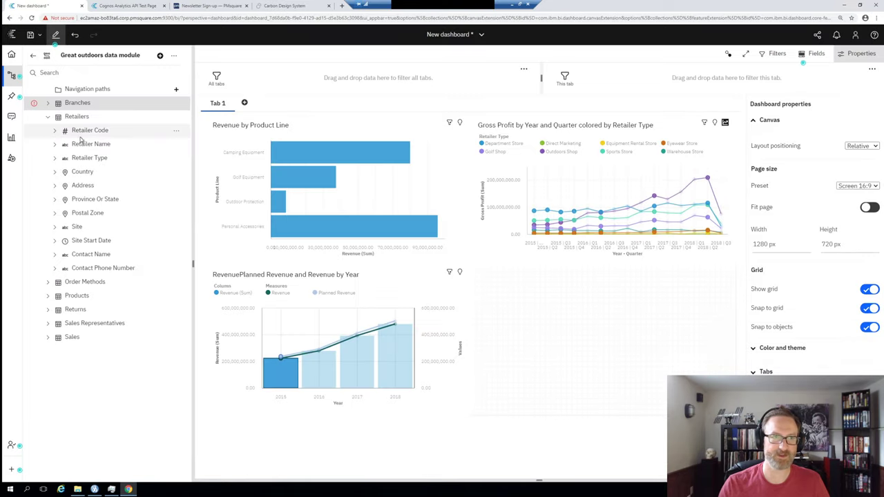
pyautogui.click(177, 117)
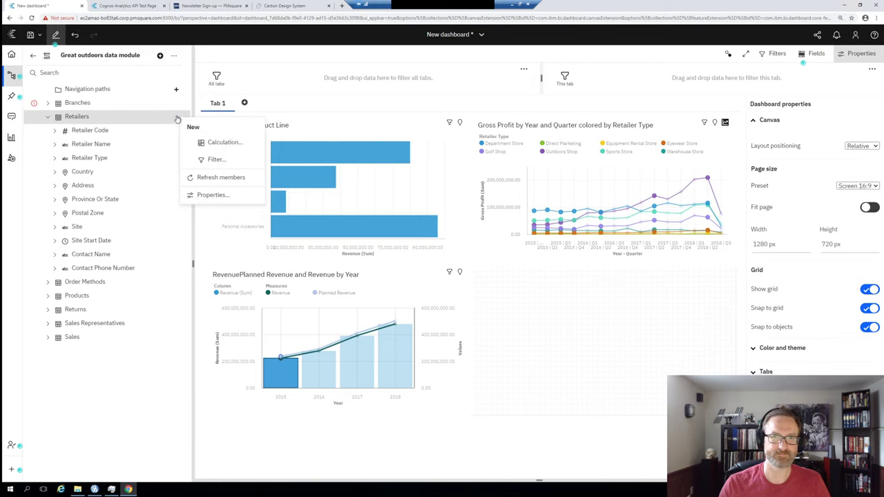
pyautogui.click(225, 160)
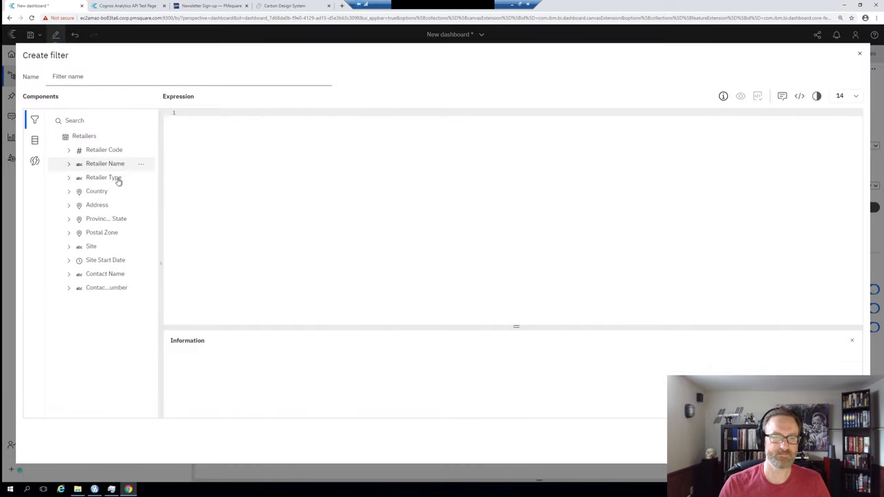
# Build the filter expression Retailer Type = 'Golf Shop' and preview the rows it keeps.
pyautogui.moveTo(106, 183); pyautogui.dragTo(223, 129)
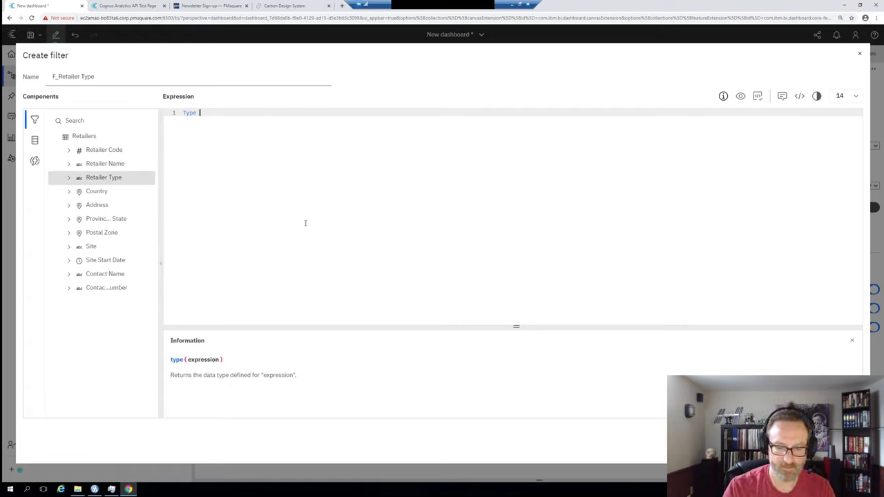
pyautogui.write("= '")
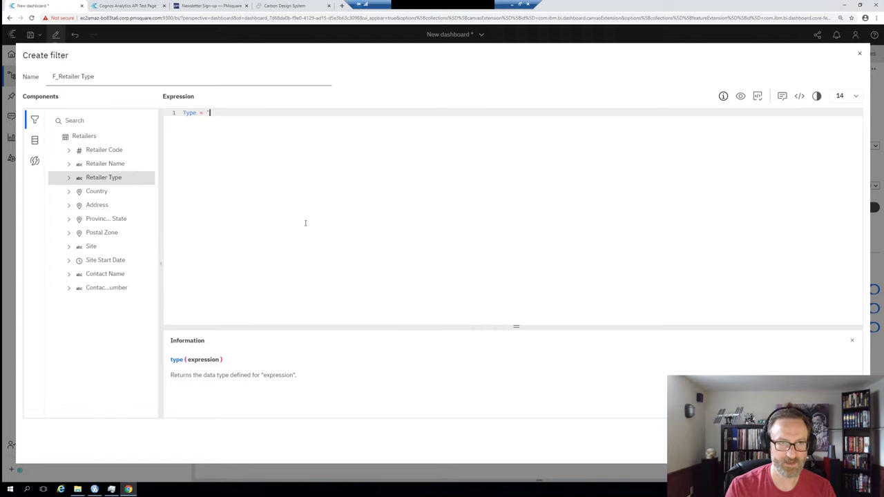
pyautogui.write('Golf')
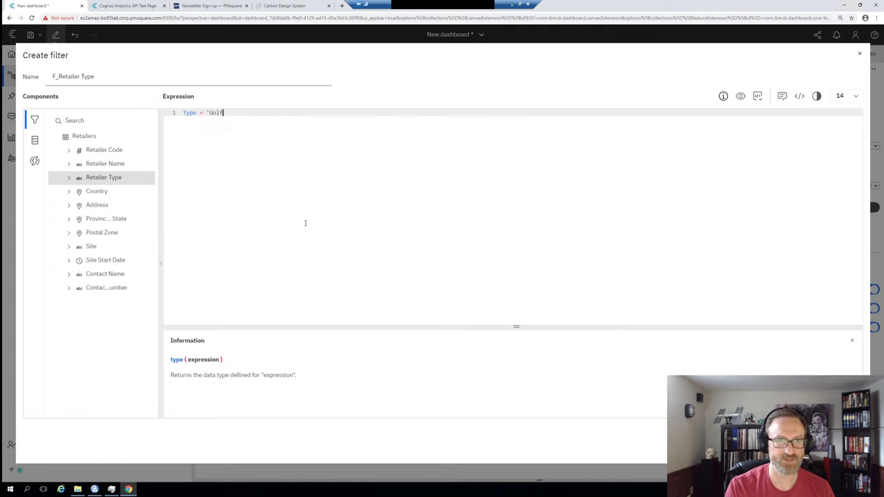
pyautogui.write(" Shop'")
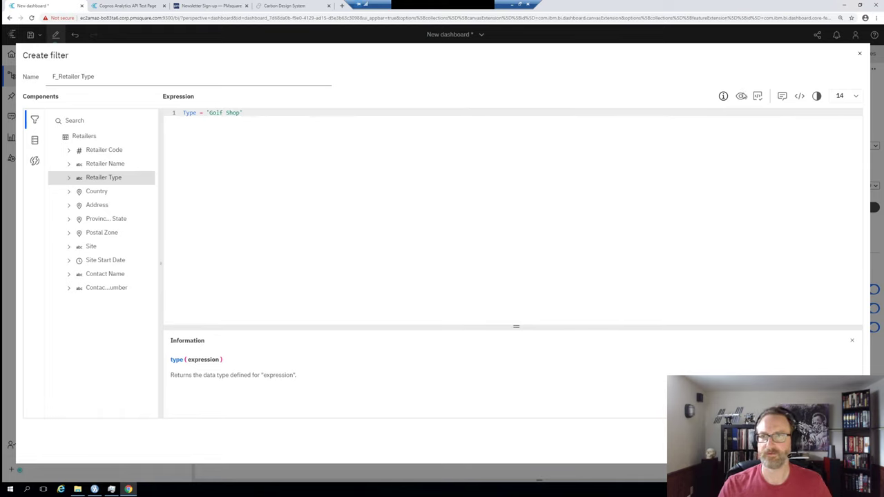
pyautogui.click(740, 96)
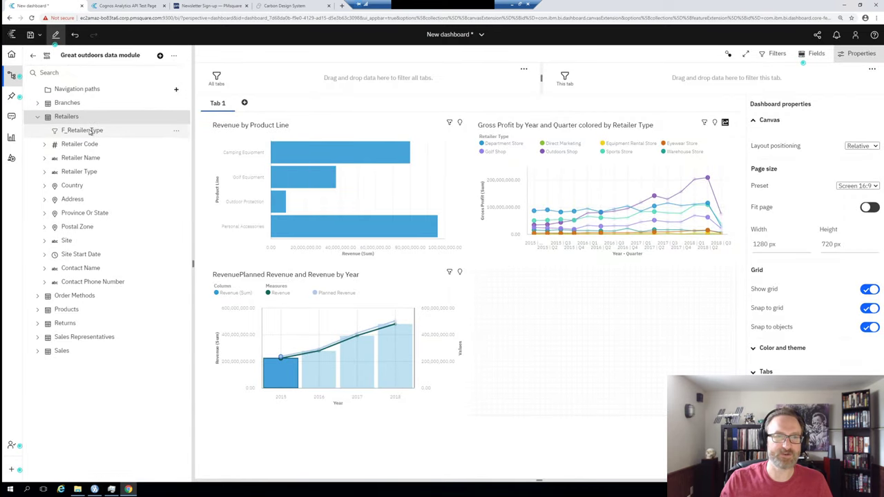
# Apply F_Retailer Type to the Gross Profit chart and to the All tabs filter area.
pyautogui.moveTo(92, 130); pyautogui.dragTo(578, 166)
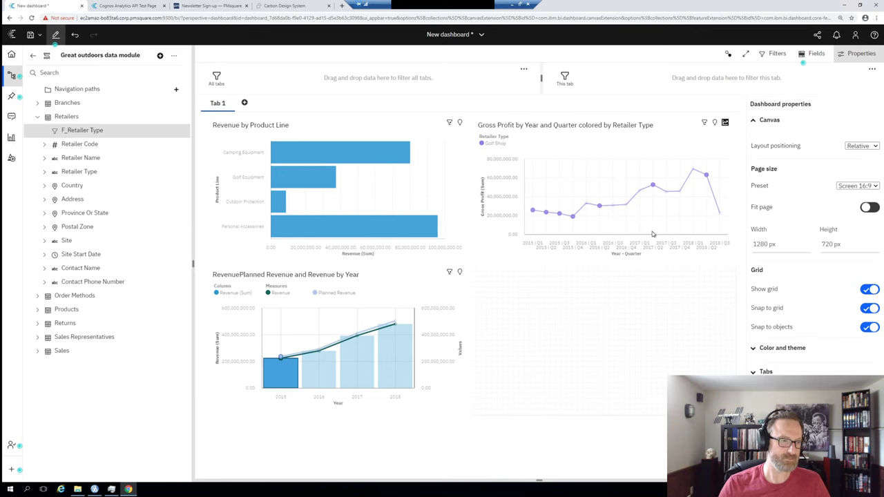
pyautogui.moveTo(66, 133); pyautogui.dragTo(337, 74)
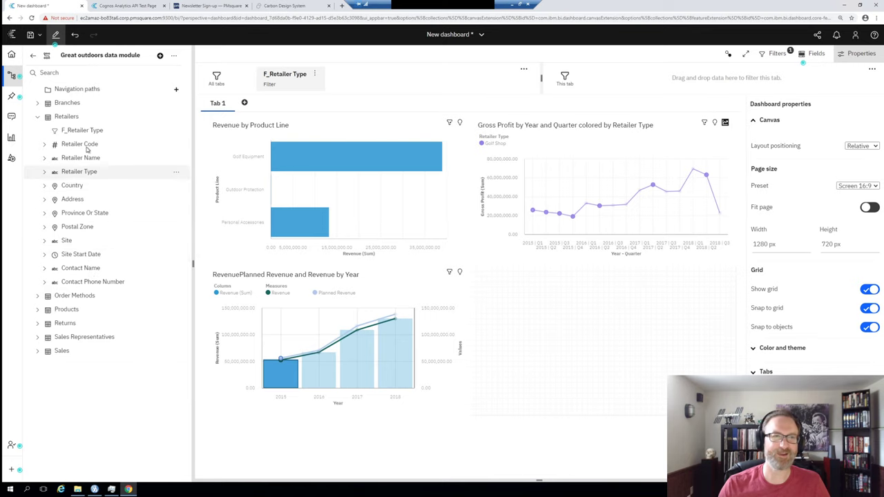
# Drop F_Retailer Type on the Revenue by Product Line chart, then delete the all-tabs F_Retailer Type filter.
pyautogui.moveTo(83, 130); pyautogui.dragTo(338, 136)
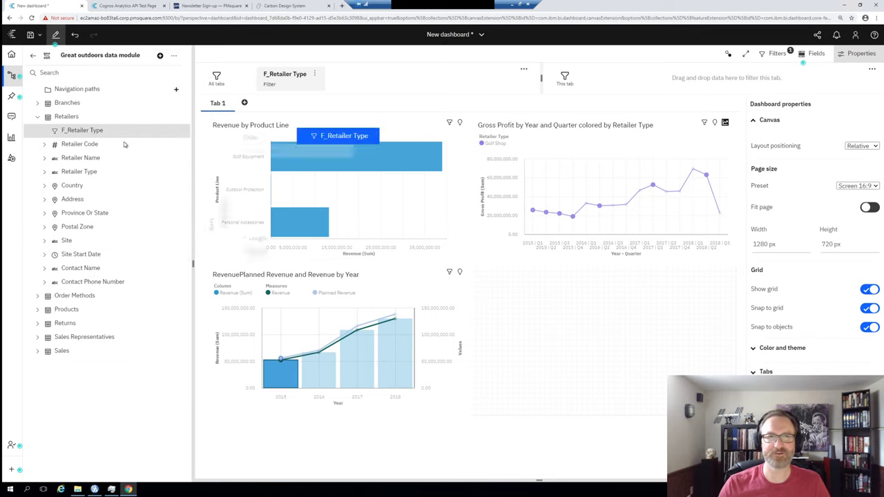
pyautogui.moveTo(125, 144); pyautogui.dragTo(91, 137)
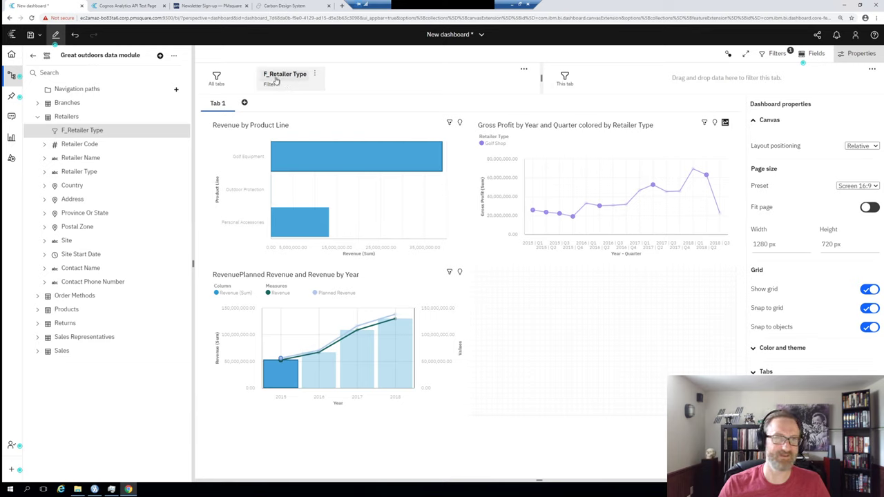
pyautogui.click(313, 76)
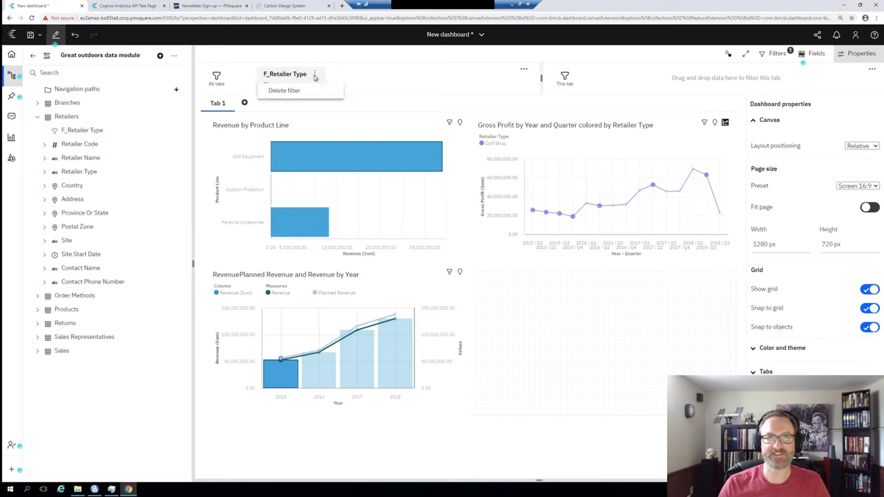
pyautogui.click(298, 91)
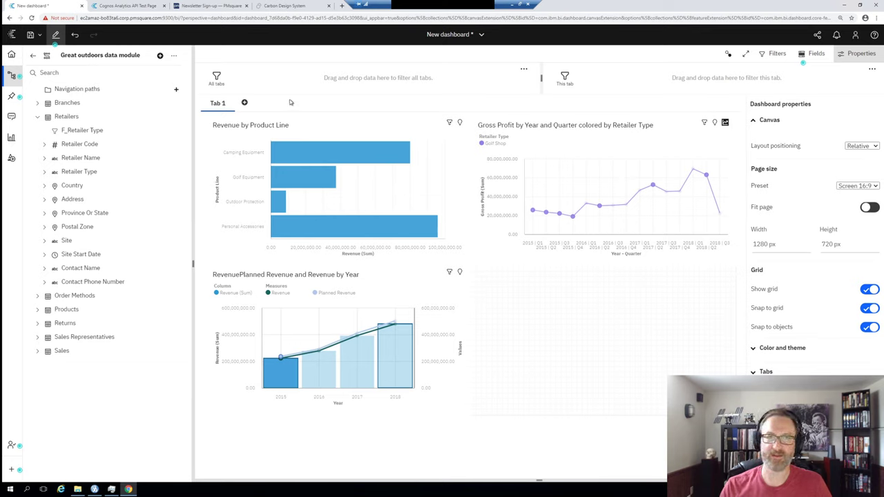
# Reveal Revenue by Product Line's widget details via Ctrl+Alt+Shift+I and show query durations on all visualizations.
pyautogui.click(389, 130)
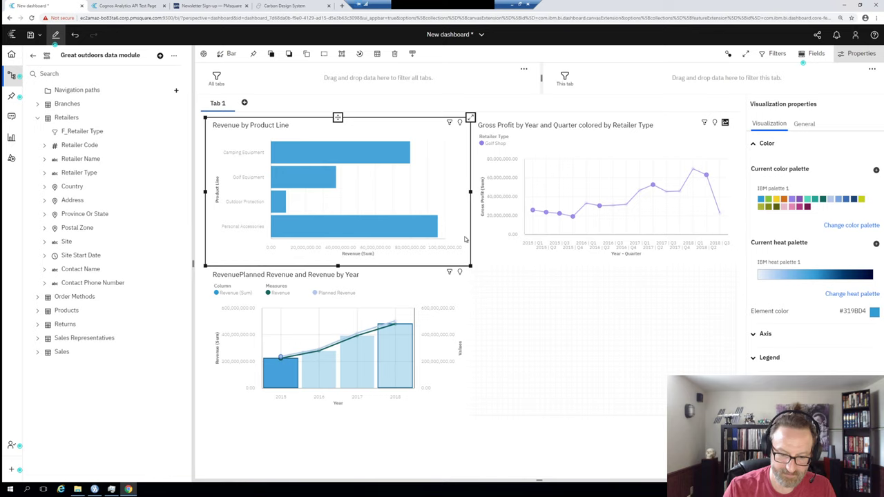
pyautogui.hotkey('ctrl', 'alt', 'shift', 'i')
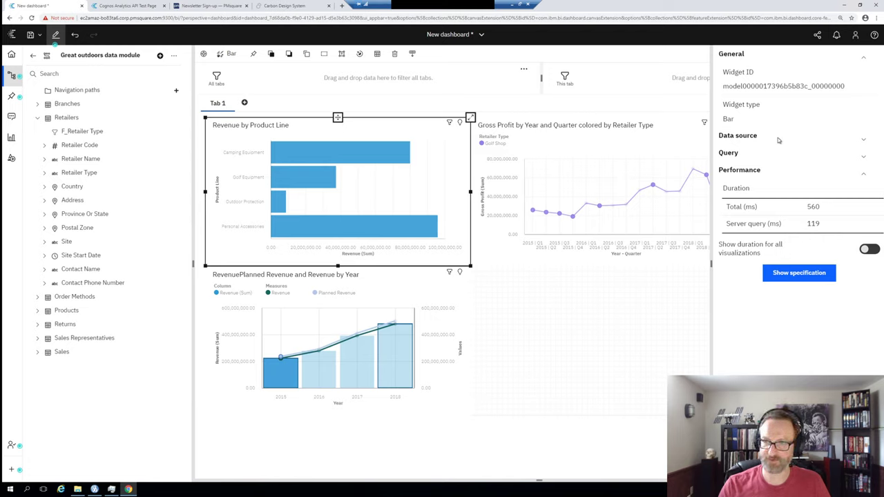
pyautogui.click(863, 139)
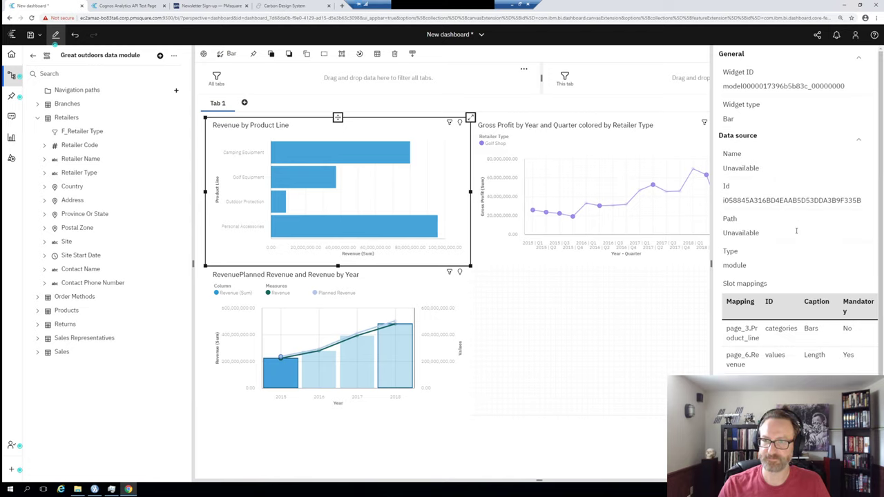
pyautogui.scroll(-3, 796, 230)
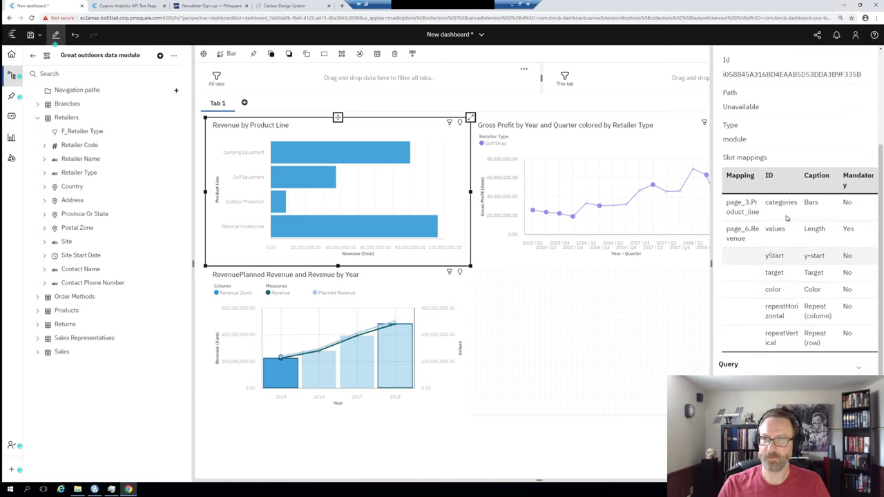
pyautogui.scroll(3, 786, 218)
pyautogui.click(861, 144)
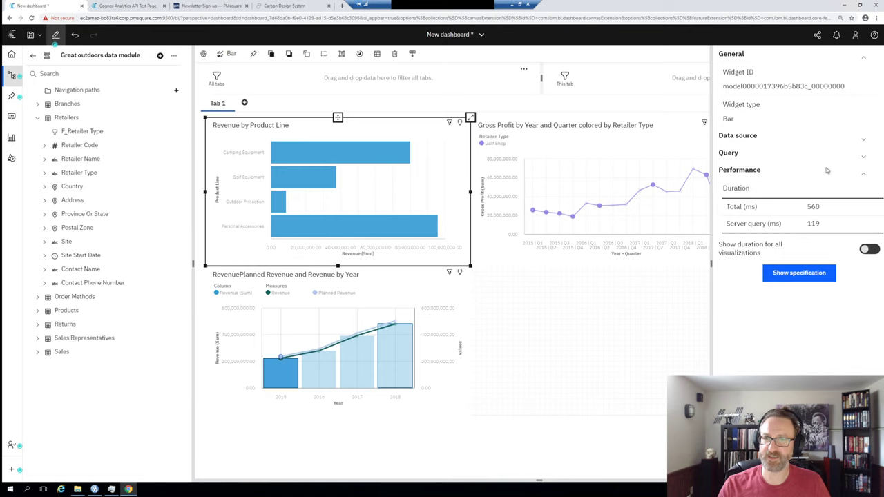
pyautogui.click(863, 174)
pyautogui.click(862, 173)
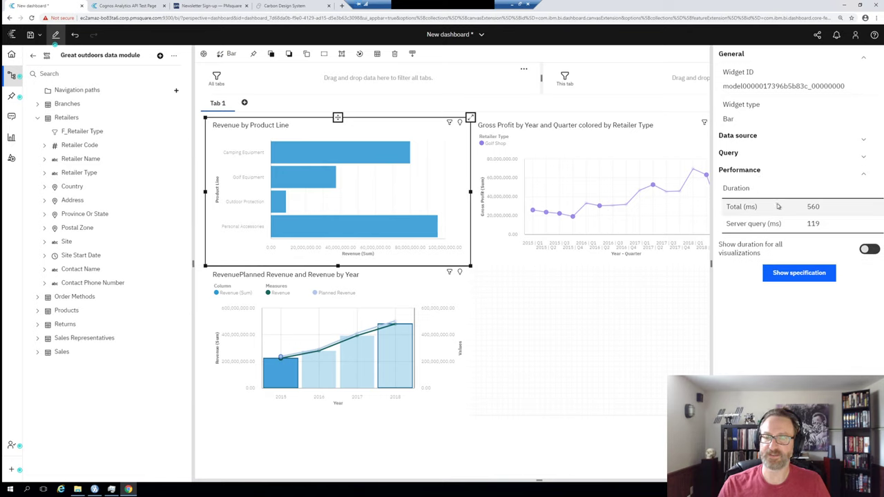
pyautogui.click(867, 249)
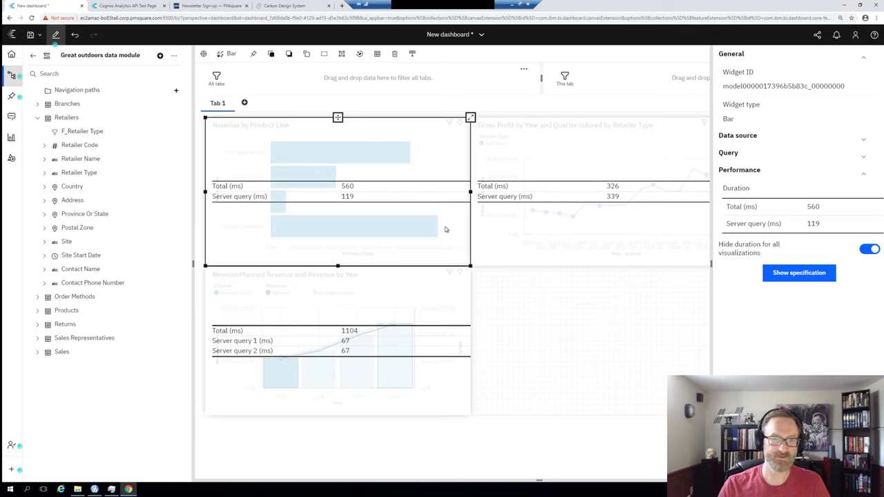
# Fetch the Revenue by Product Line query and compare its Cognos SQL and Native SQL versions.
pyautogui.click(736, 154)
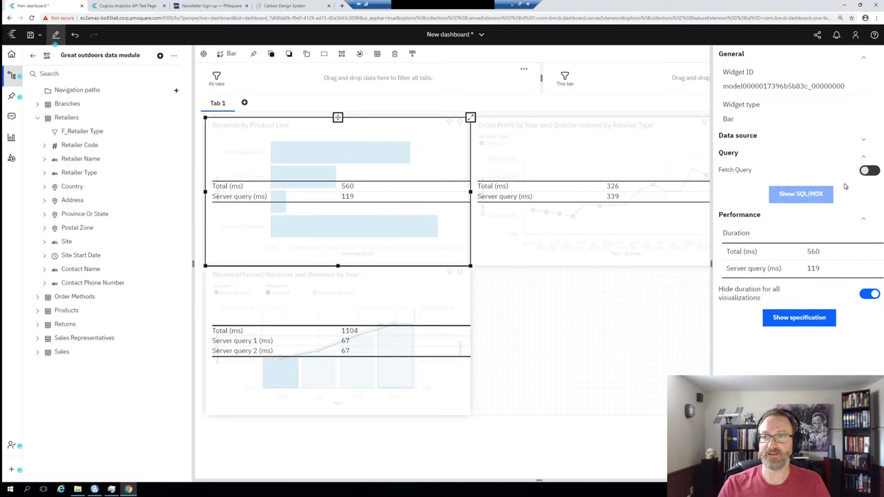
pyautogui.click(865, 171)
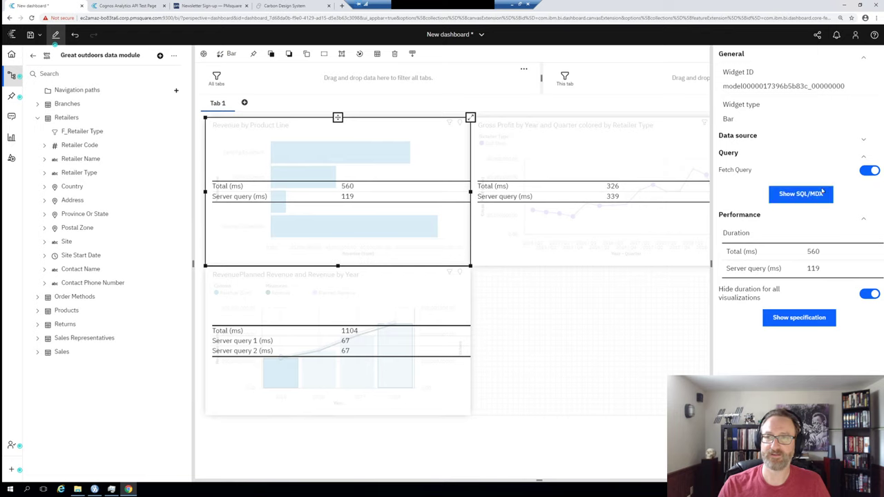
pyautogui.click(815, 194)
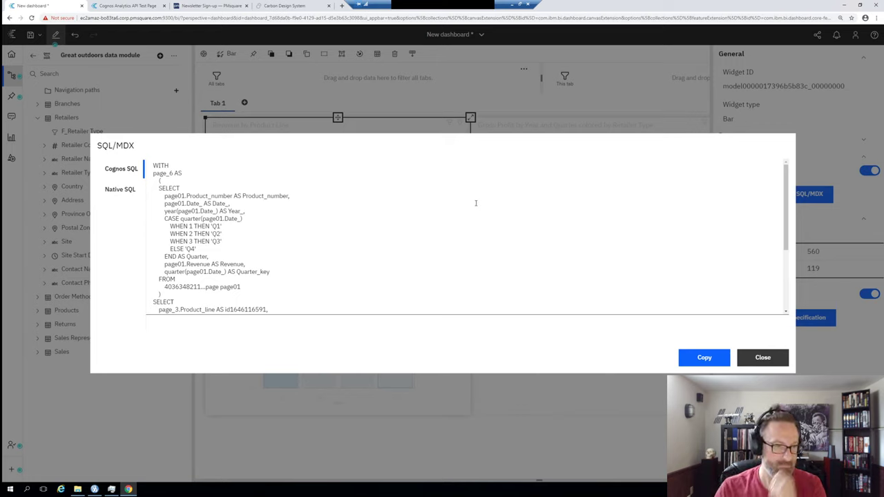
pyautogui.click(126, 190)
pyautogui.click(119, 173)
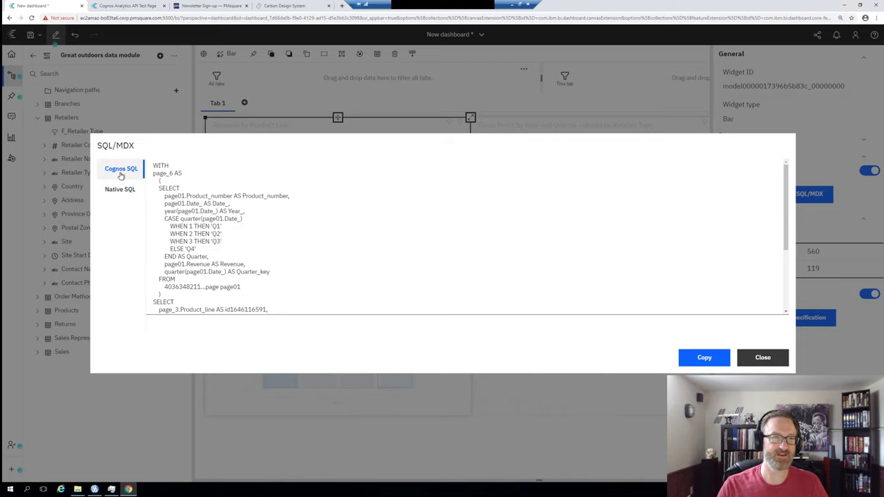
pyautogui.click(120, 190)
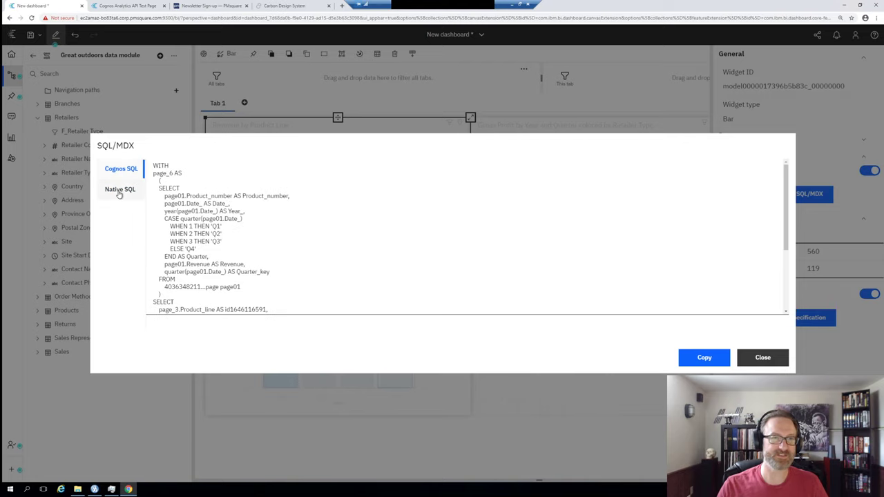
pyautogui.click(762, 358)
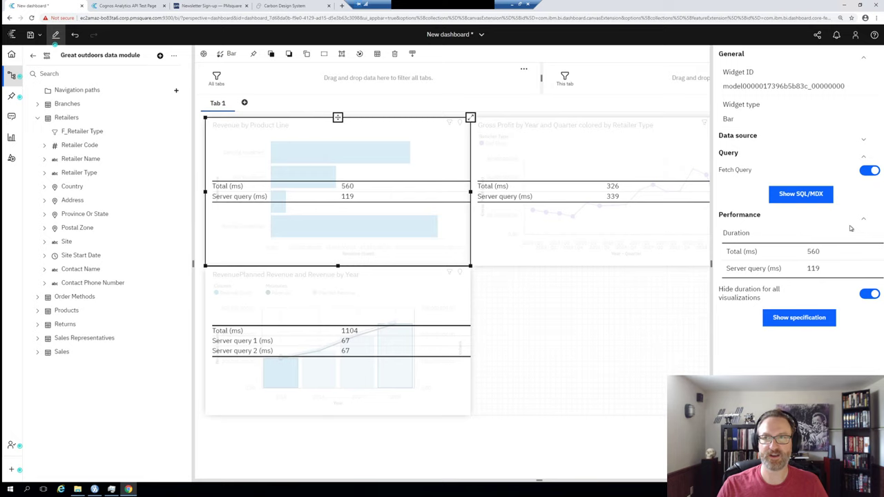
pyautogui.click(865, 59)
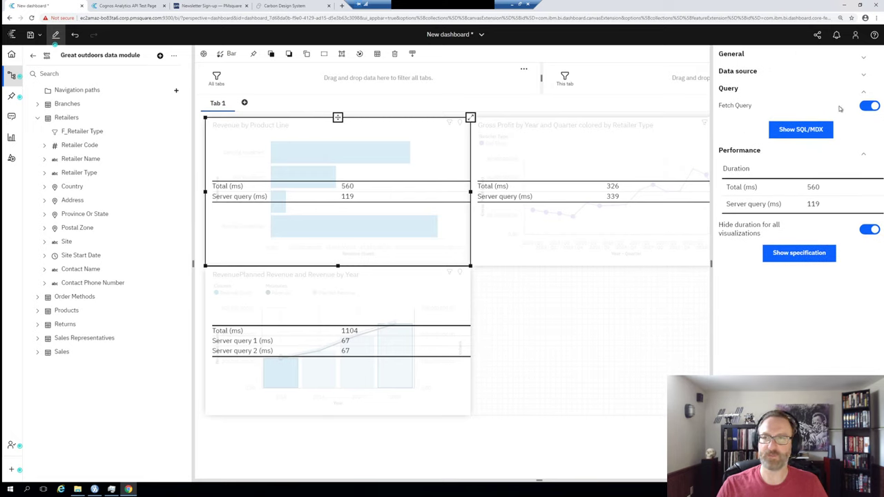
# Select the Gross Profit line chart and hide query durations on all visualizations.
pyautogui.click(561, 311)
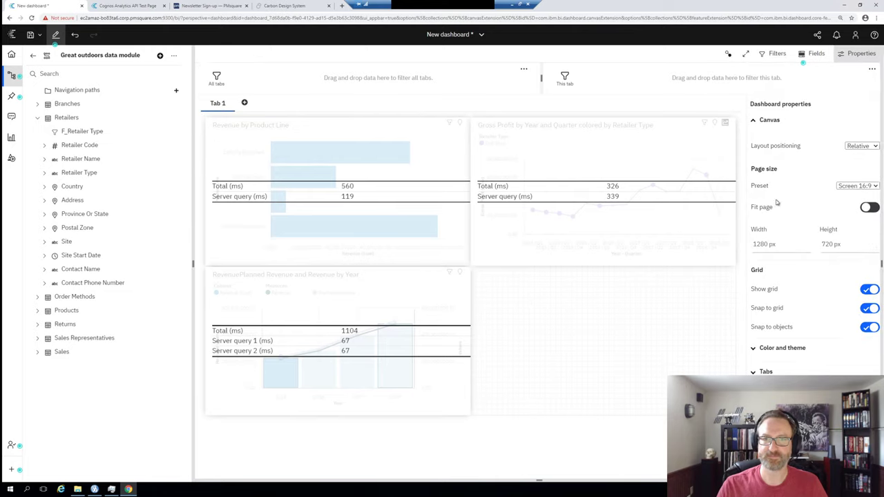
pyautogui.click(691, 221)
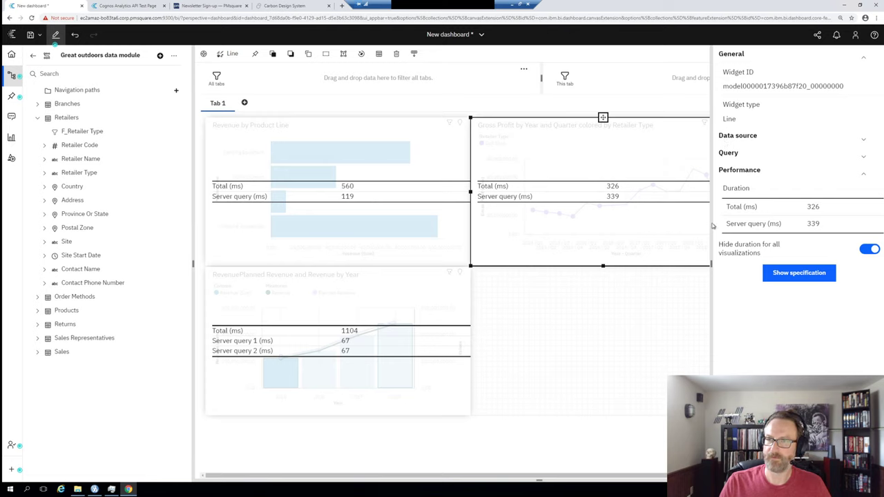
pyautogui.click(869, 248)
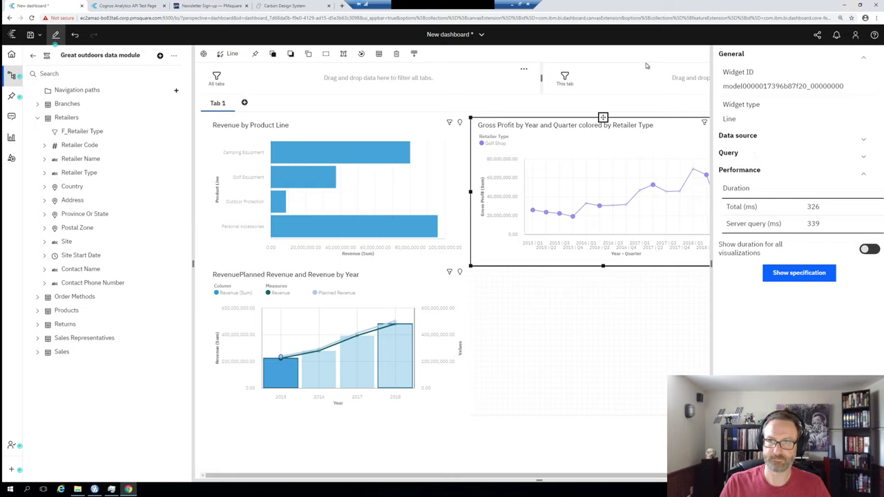
# Show the line chart's visualization properties, then begin a new navigation path in the data tree.
pyautogui.click(513, 208)
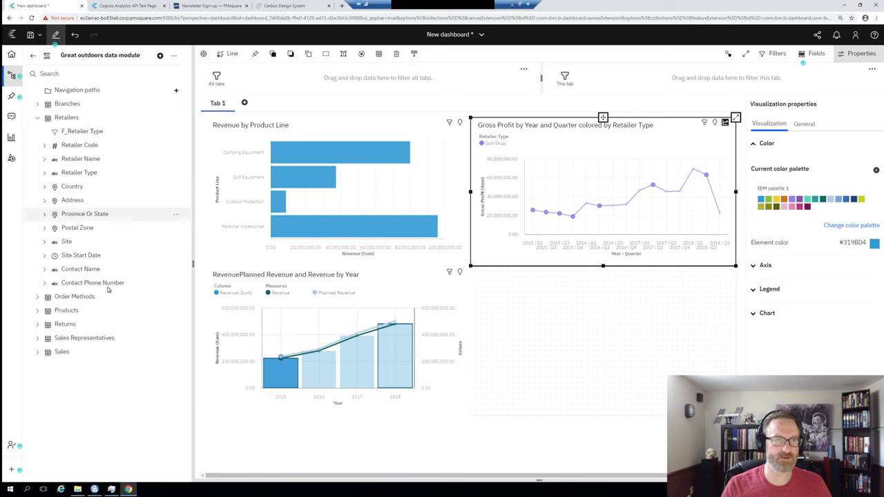
pyautogui.click(176, 91)
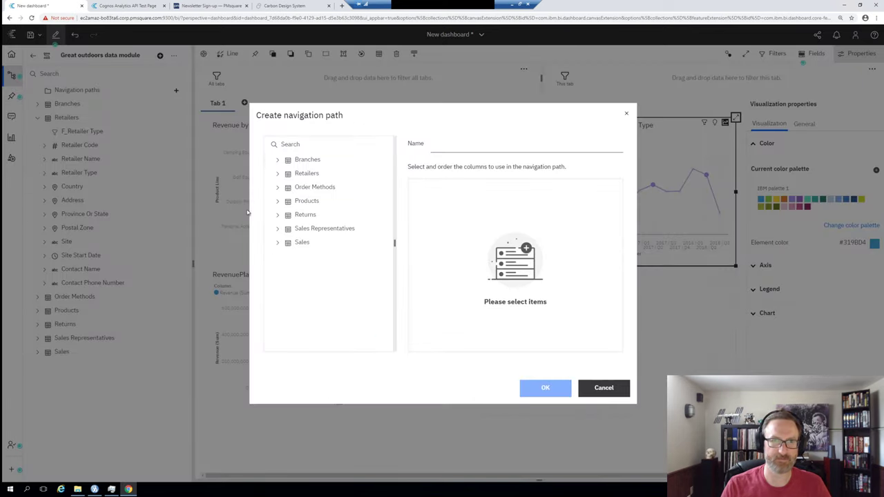
# Create the Product Line - Product navigation path with Product Line and Product Type levels.
pyautogui.click(277, 187)
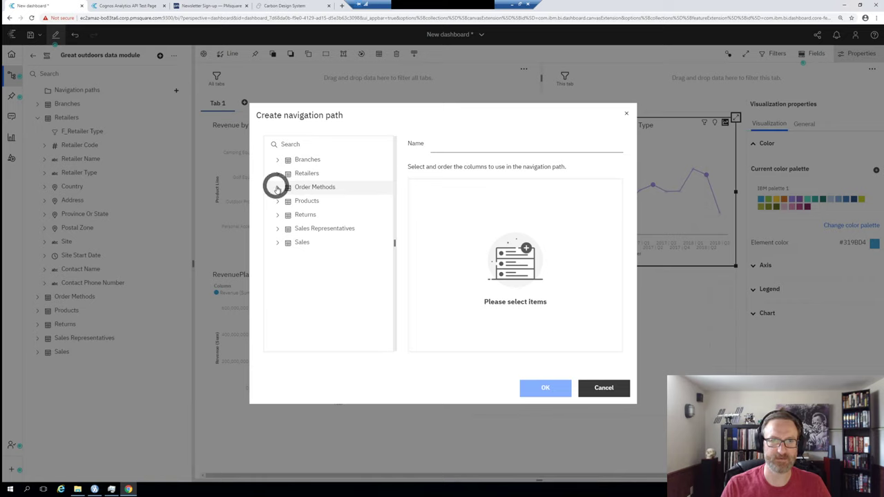
pyautogui.click(277, 201)
pyautogui.moveTo(322, 228); pyautogui.dragTo(486, 218)
pyautogui.moveTo(305, 248); pyautogui.dragTo(557, 354)
pyautogui.click(544, 387)
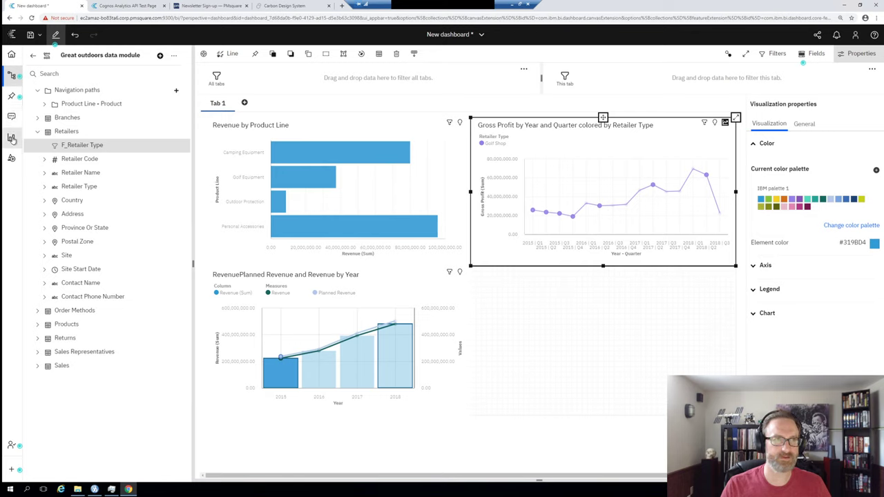
# Place an empty List visualization in the dashboard's empty lower-right slot.
pyautogui.click(11, 139)
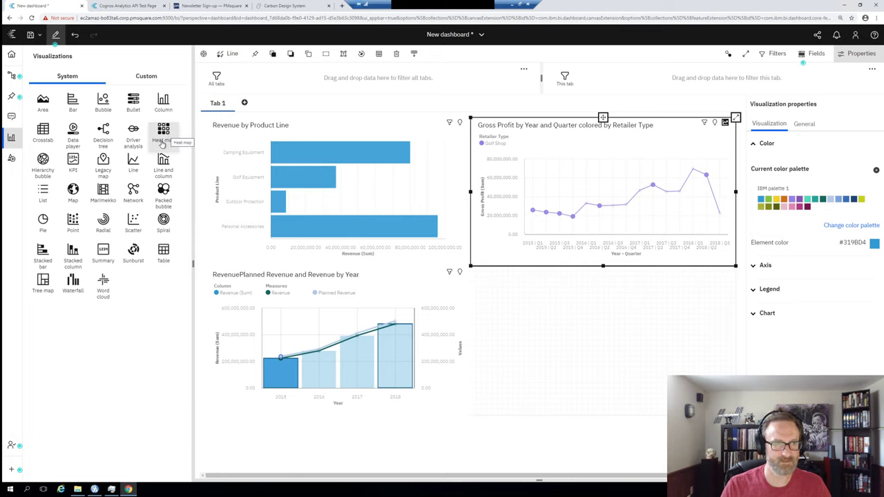
pyautogui.moveTo(609, 361); pyautogui.dragTo(606, 343)
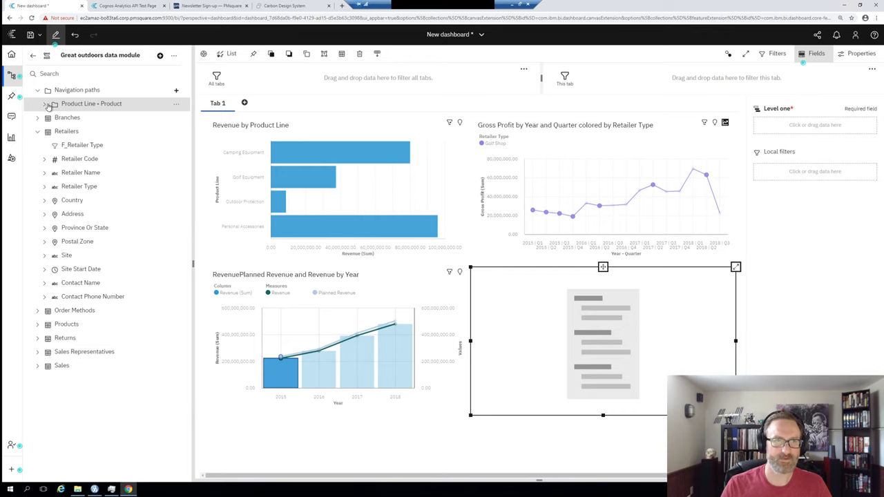
pyautogui.click(44, 104)
pyautogui.click(44, 104)
# Fill the list with the Product Line level of the Product Line - Product path.
pyautogui.click(45, 104)
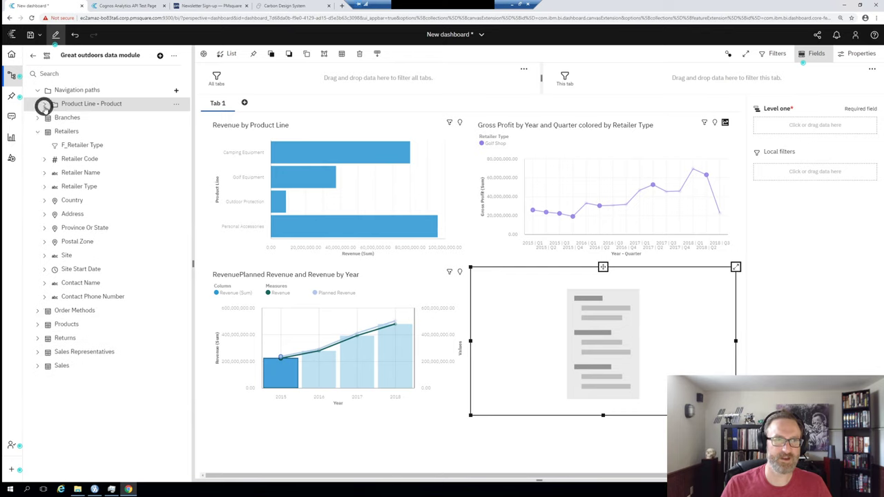
pyautogui.click(94, 121)
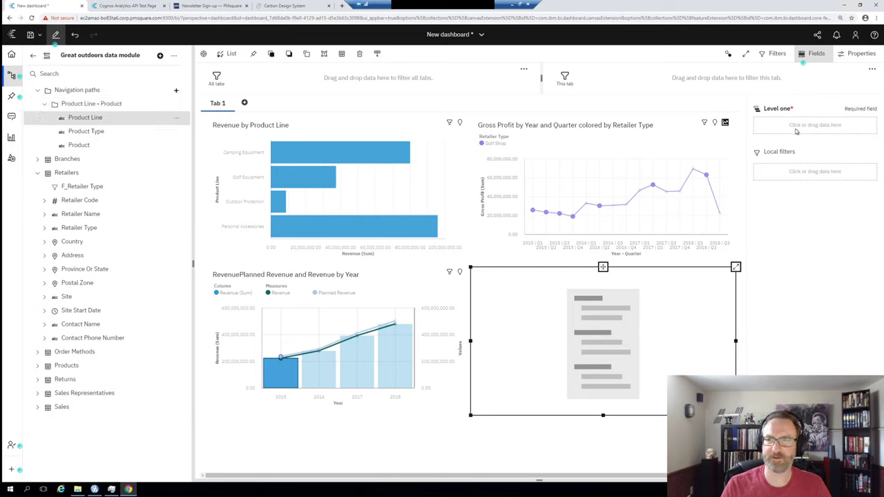
pyautogui.moveTo(796, 131); pyautogui.dragTo(800, 138)
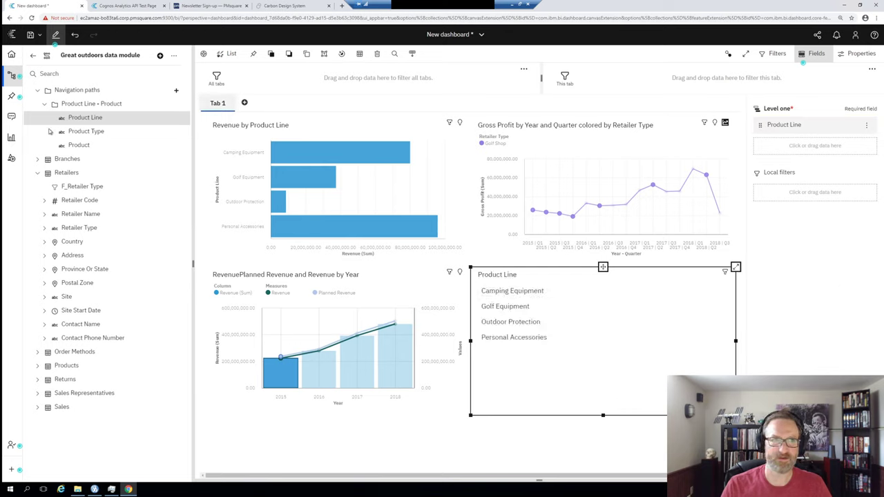
# Add Product Type beneath the product lines, select Camping Equipment, then undo the Product Type addition.
pyautogui.moveTo(78, 138); pyautogui.dragTo(803, 146)
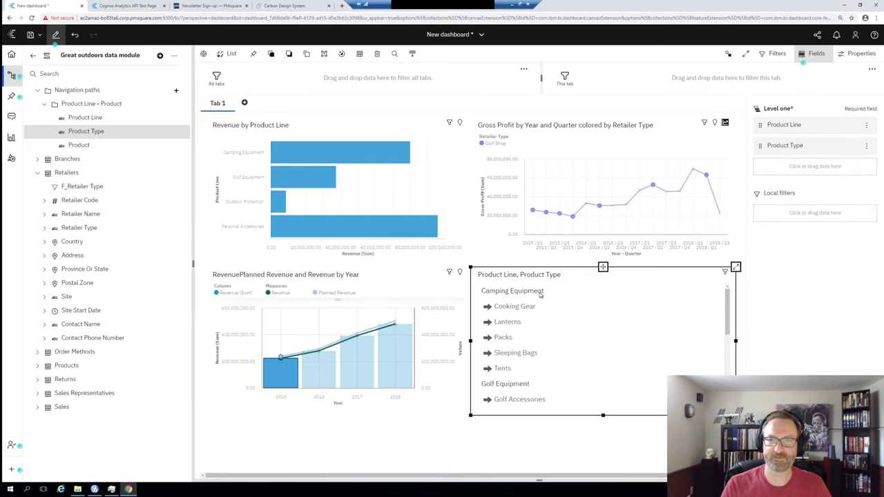
pyautogui.moveTo(728, 322); pyautogui.dragTo(727, 294)
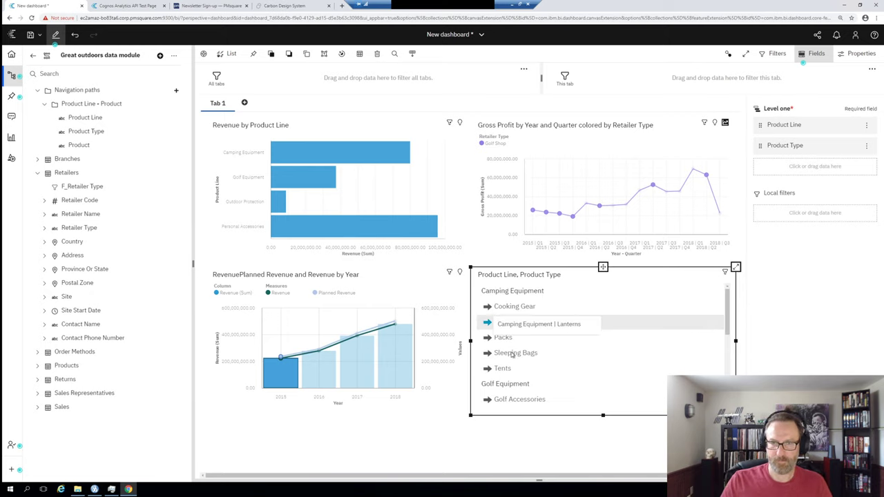
pyautogui.click(528, 296)
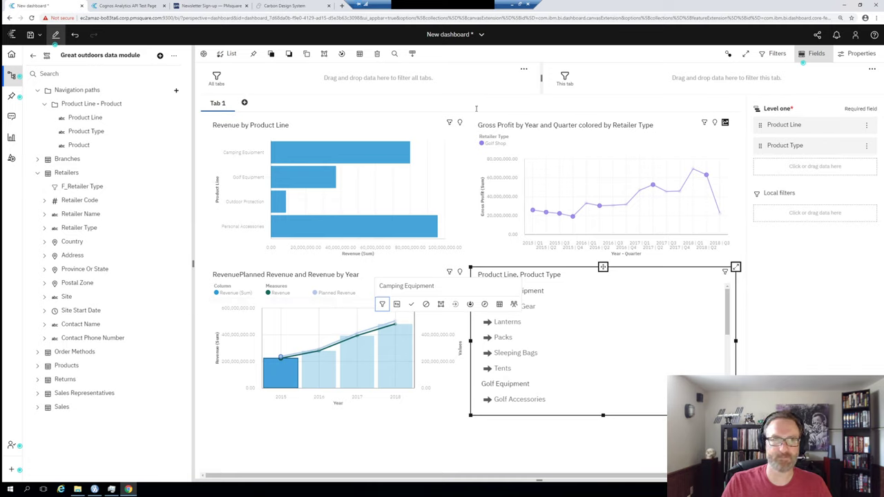
pyautogui.click(74, 35)
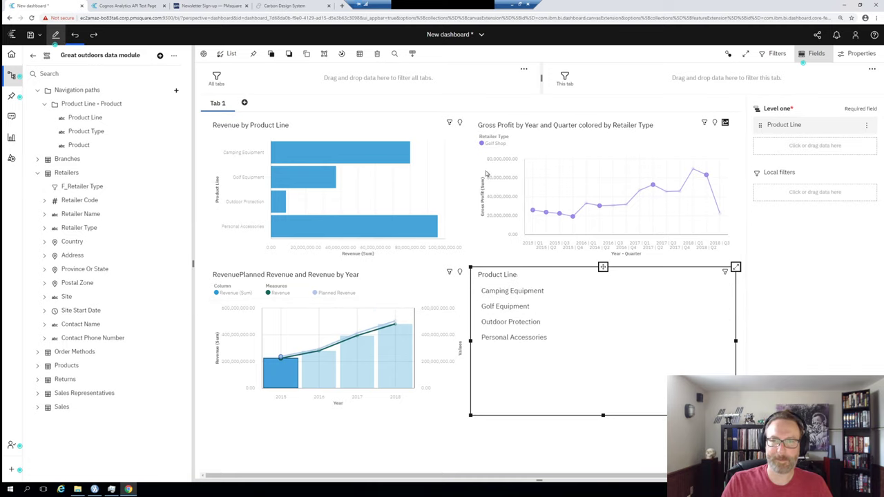
# Highlight Golf Equipment, drill down to its product types, and filter to Golf Accessories.
pyautogui.click(510, 291)
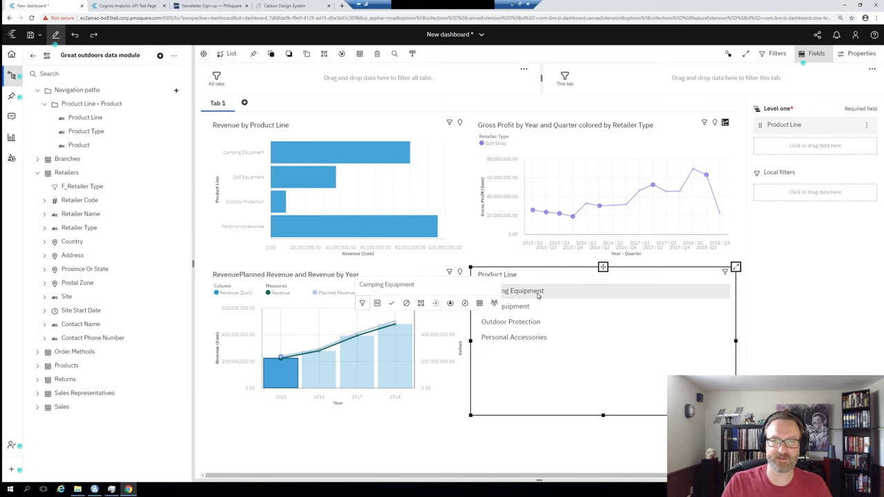
pyautogui.click(523, 307)
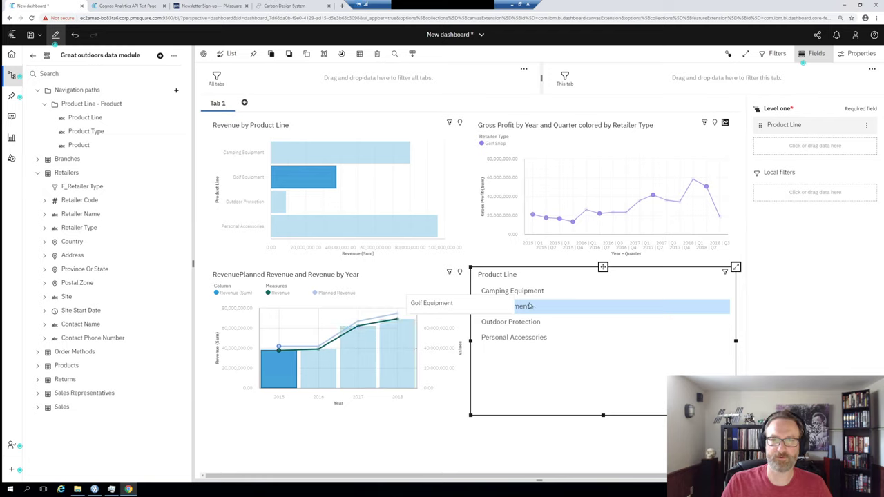
pyautogui.click(526, 306)
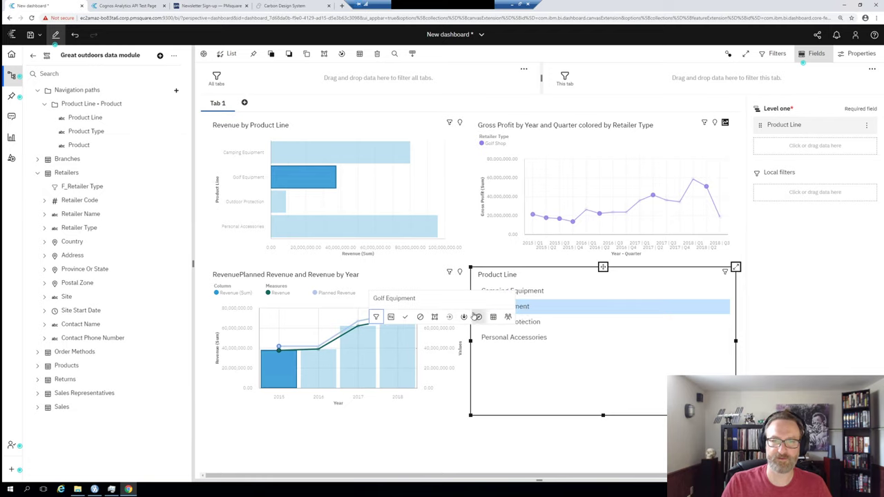
pyautogui.click(464, 316)
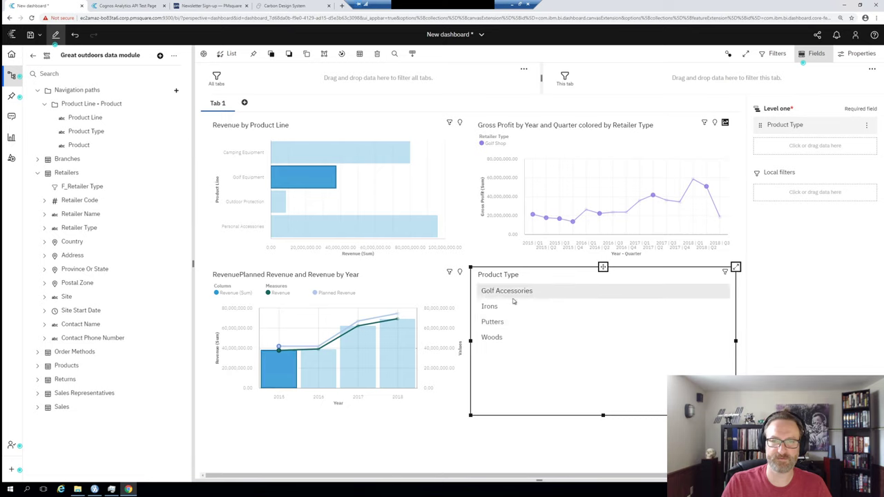
pyautogui.click(525, 292)
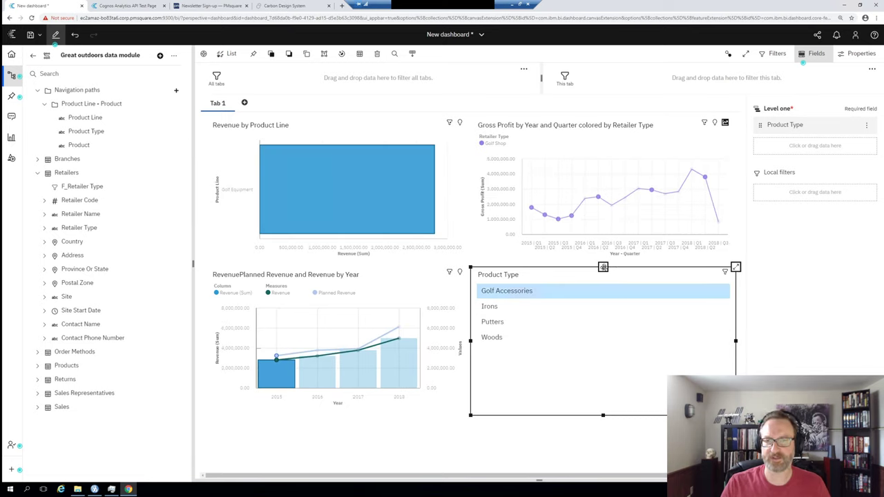
# Delete the list's Product Type title and nudge the list widget up.
pyautogui.doubleClick(602, 268)
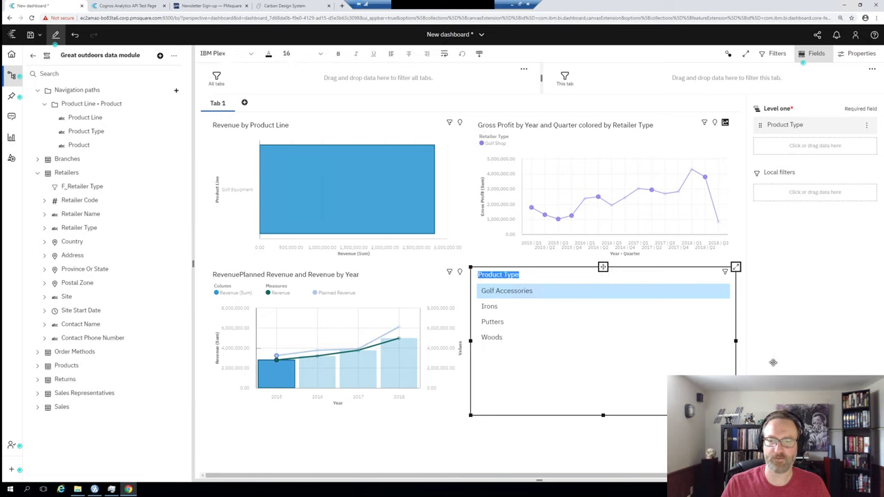
pyautogui.press('Delete')
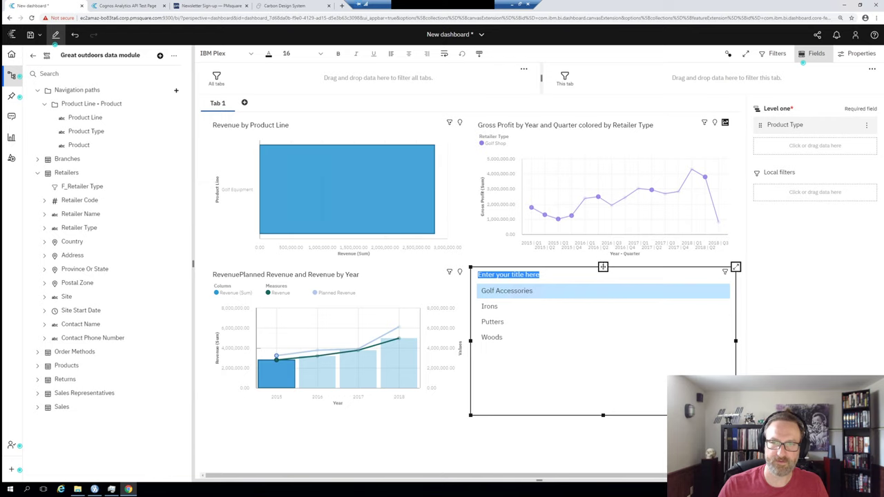
pyautogui.moveTo(603, 268); pyautogui.dragTo(601, 263)
pyautogui.click(604, 256)
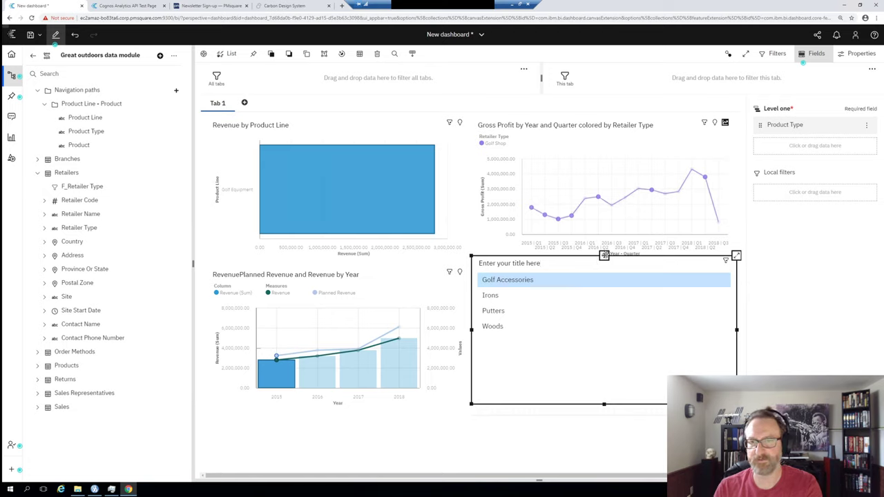
pyautogui.click(604, 256)
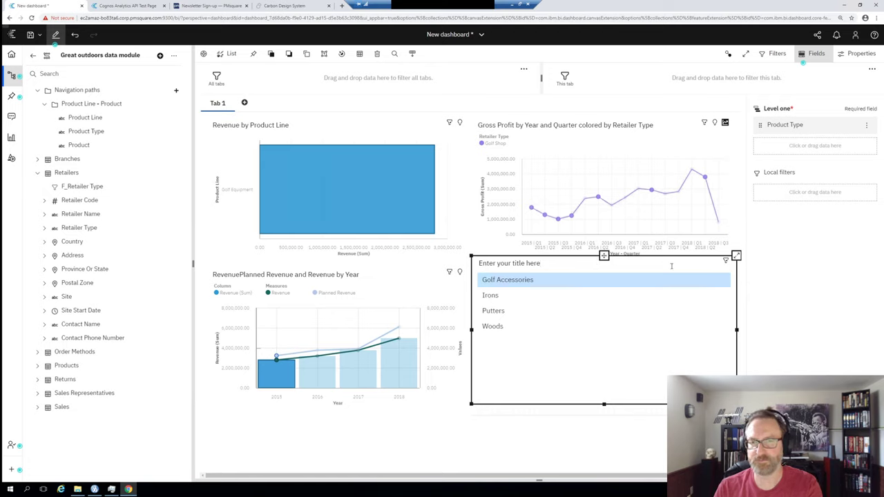
# Deselect Golf Accessories to unfilter the charts and delete the list widget.
pyautogui.click(525, 279)
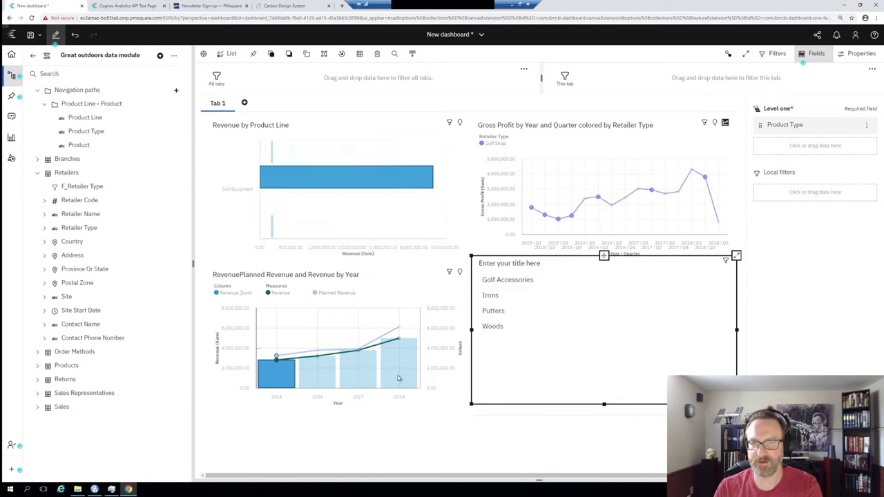
pyautogui.click(525, 279)
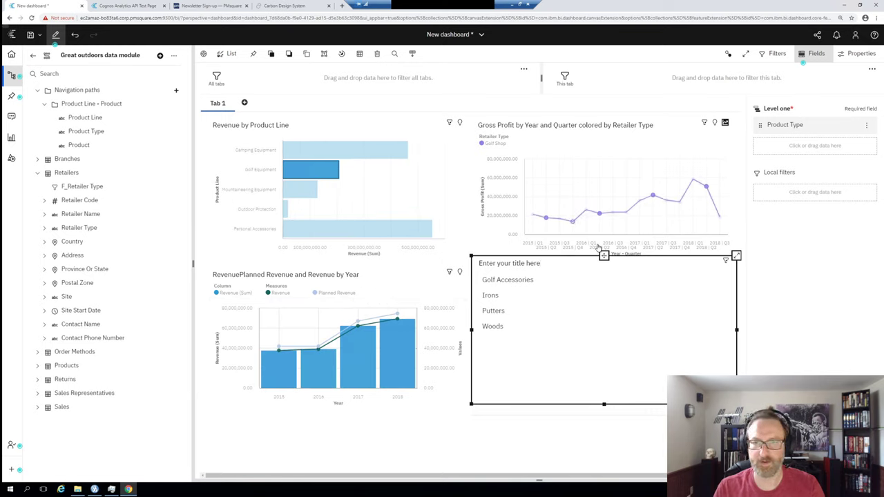
pyautogui.press('Delete')
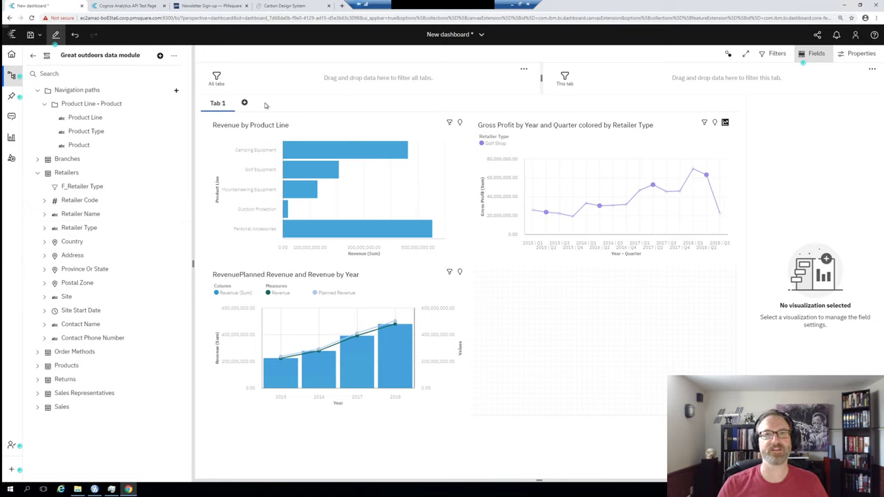
# Start a new data module, then back out to the open items list.
pyautogui.click(10, 471)
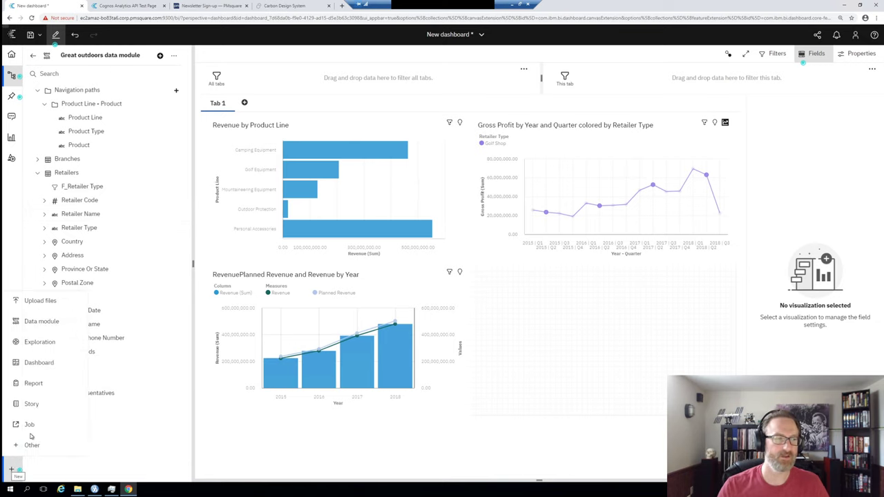
pyautogui.click(49, 323)
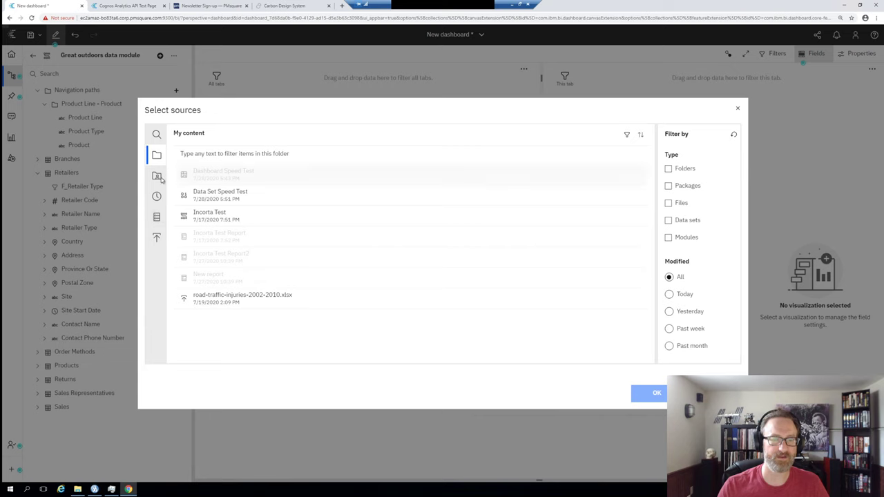
pyautogui.click(473, 44)
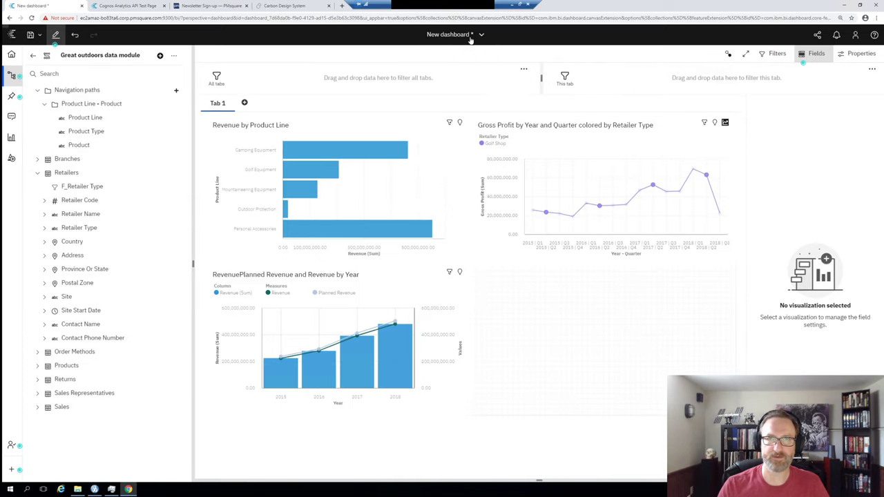
pyautogui.click(474, 36)
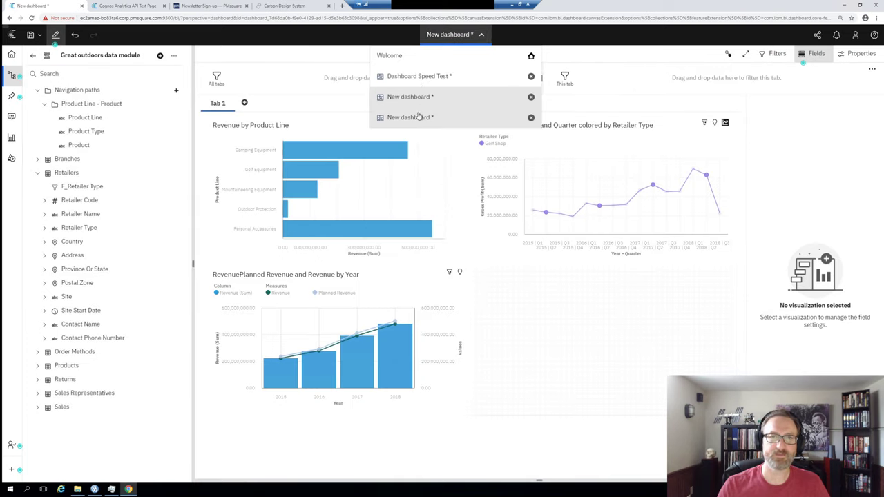
# Create a data module from the Incorta Test data server's Sample table.
pyautogui.click(12, 469)
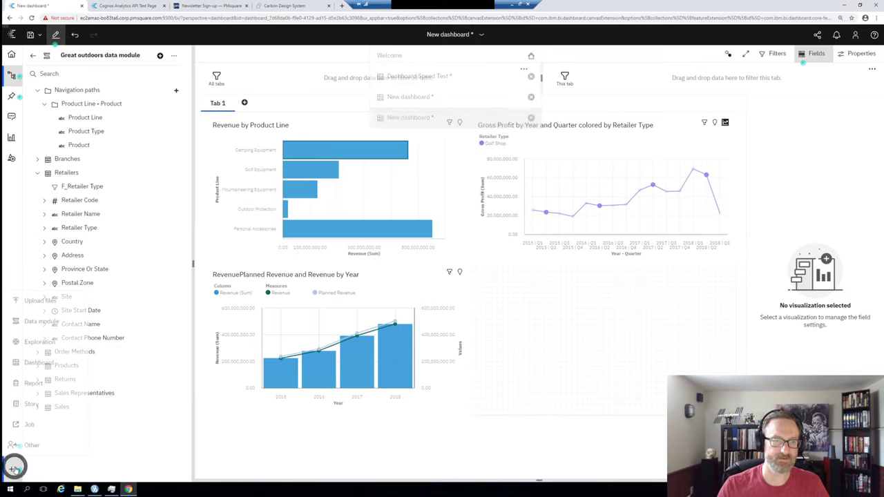
pyautogui.click(41, 323)
pyautogui.click(158, 218)
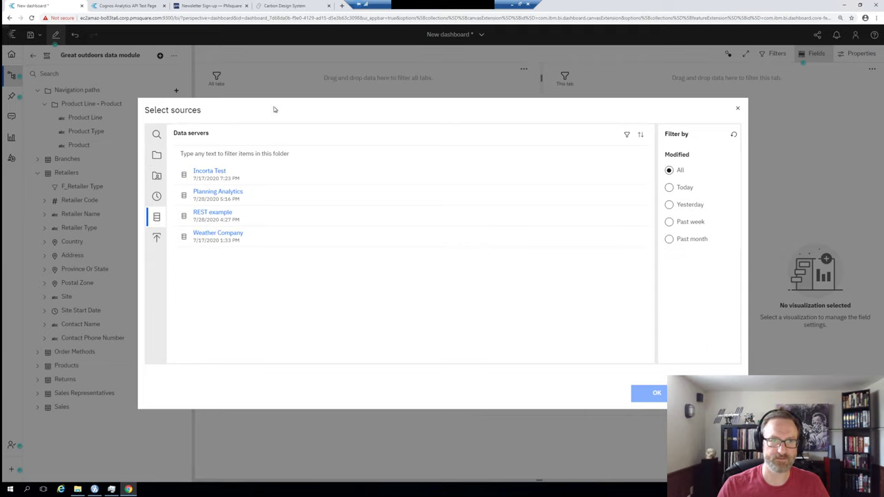
pyautogui.click(214, 177)
pyautogui.doubleClick(200, 174)
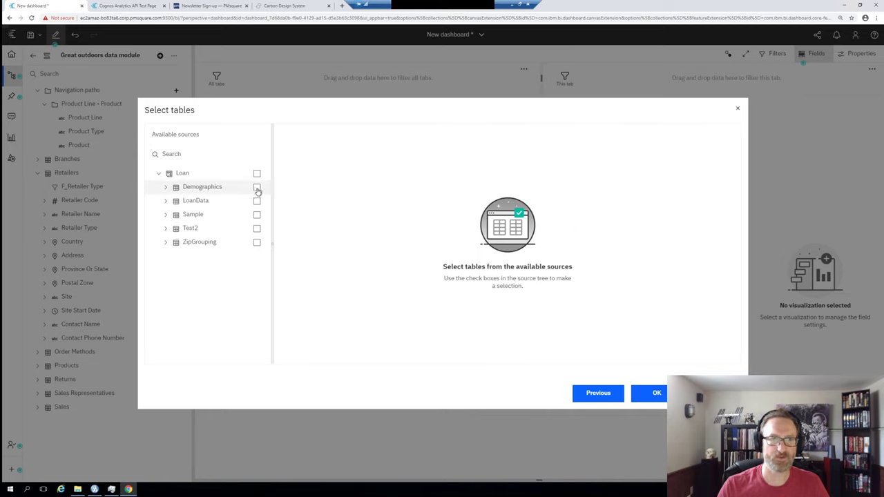
pyautogui.click(257, 215)
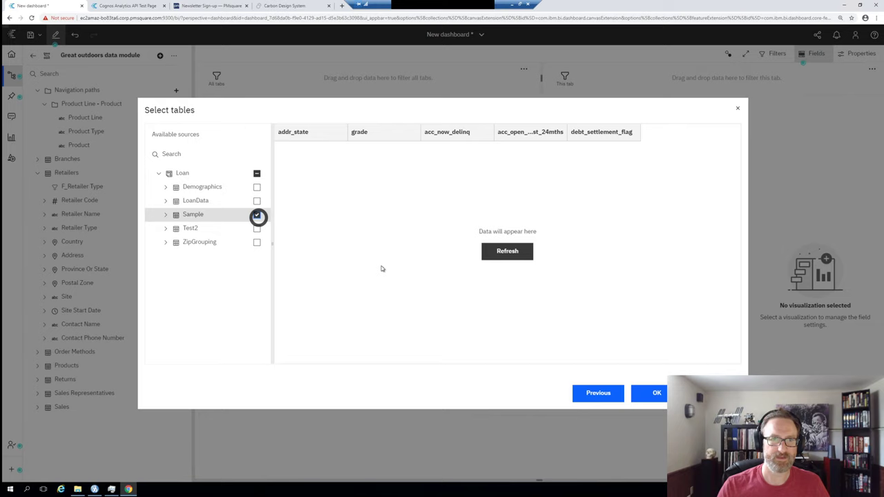
pyautogui.click(649, 393)
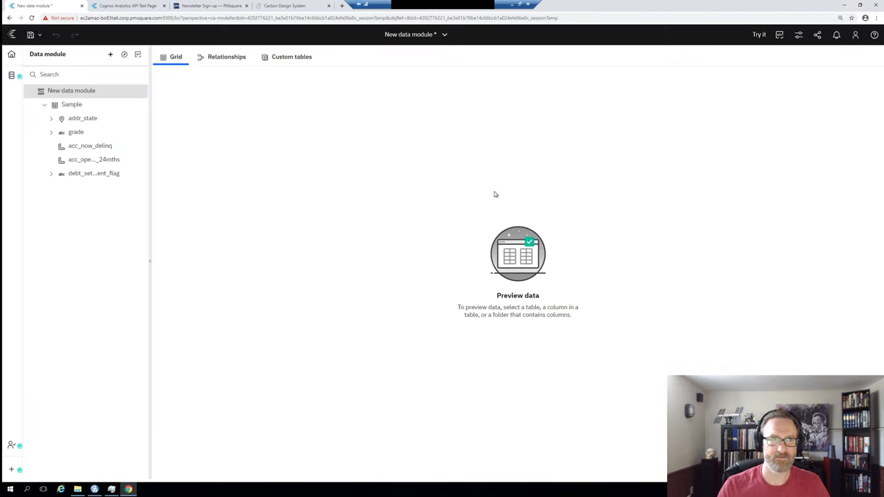
# Collapse the Sample table and cancel out of adding more tables.
pyautogui.click(47, 105)
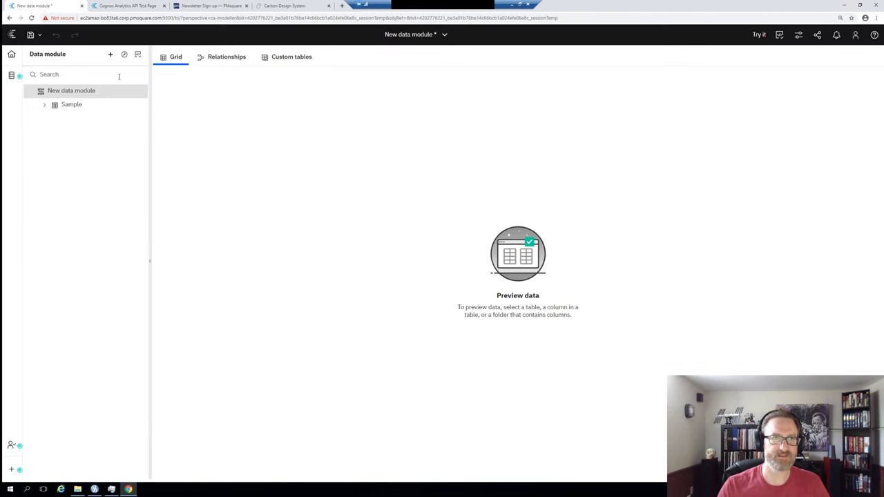
pyautogui.click(110, 55)
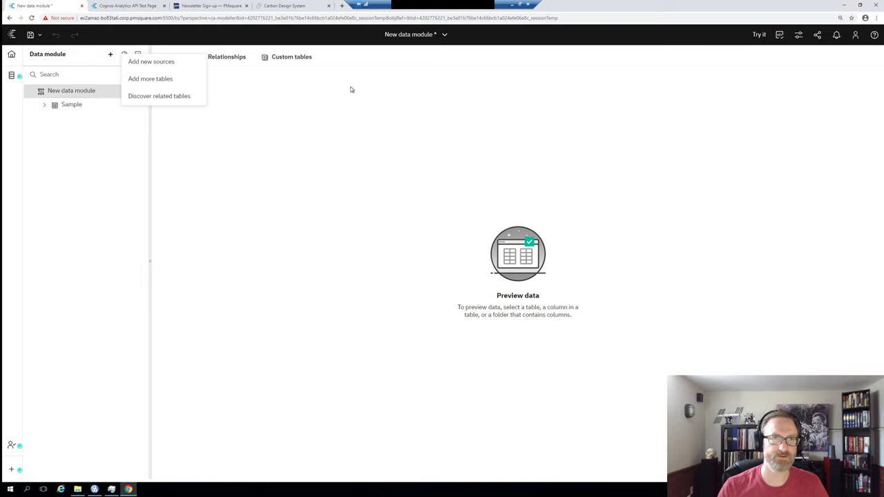
pyautogui.click(160, 78)
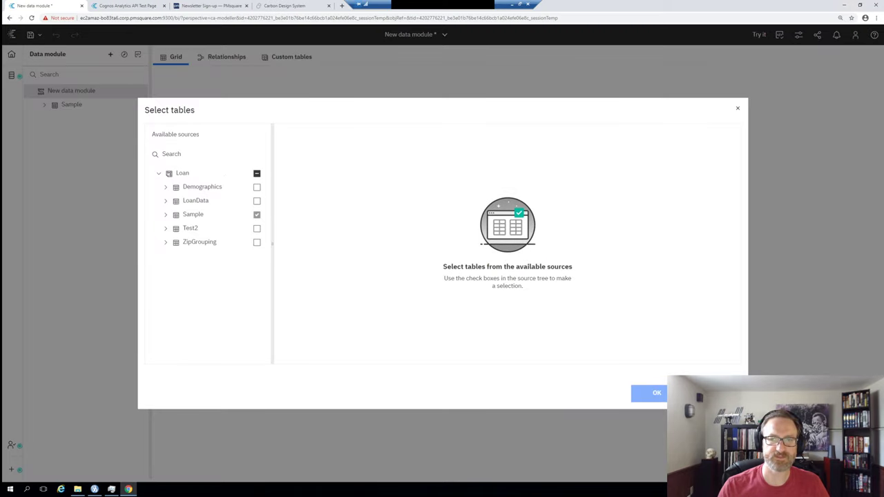
pyautogui.press('Escape')
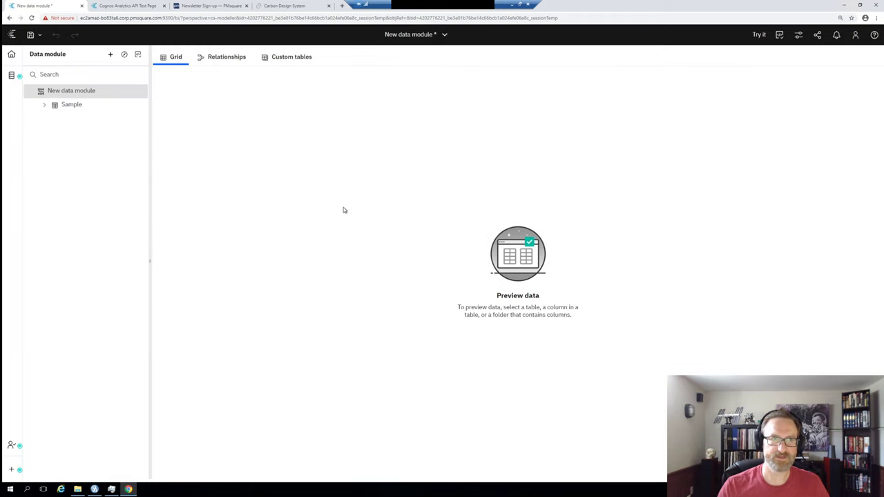
# Start a Table using SQL from the data module's actions menu.
pyautogui.click(136, 92)
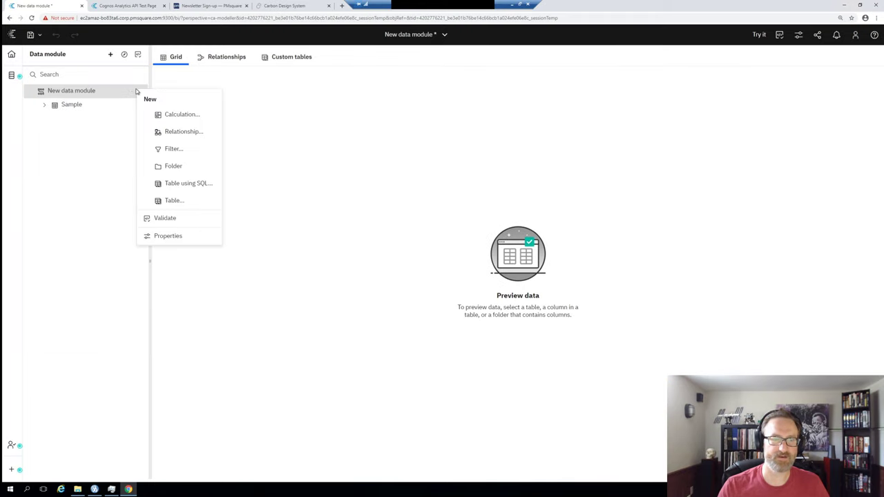
pyautogui.click(193, 183)
pyautogui.click(232, 137)
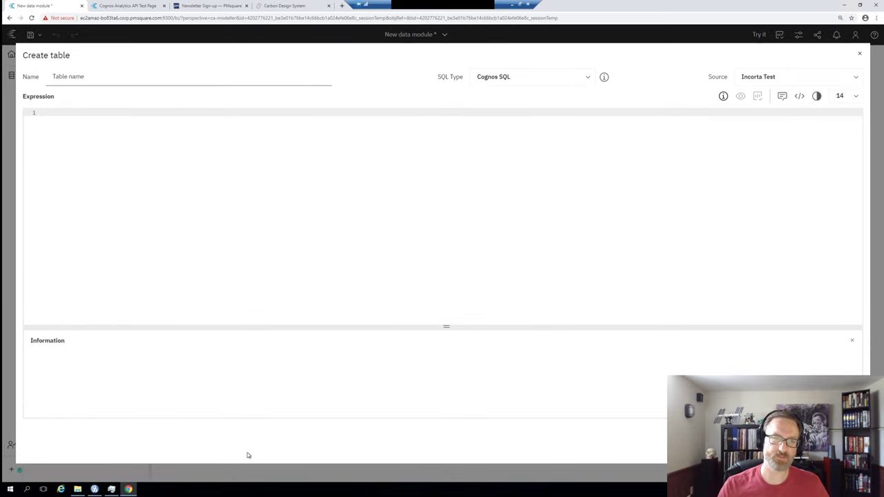
# Close the Create table dialog without creating the SQL table.
pyautogui.press('Escape')
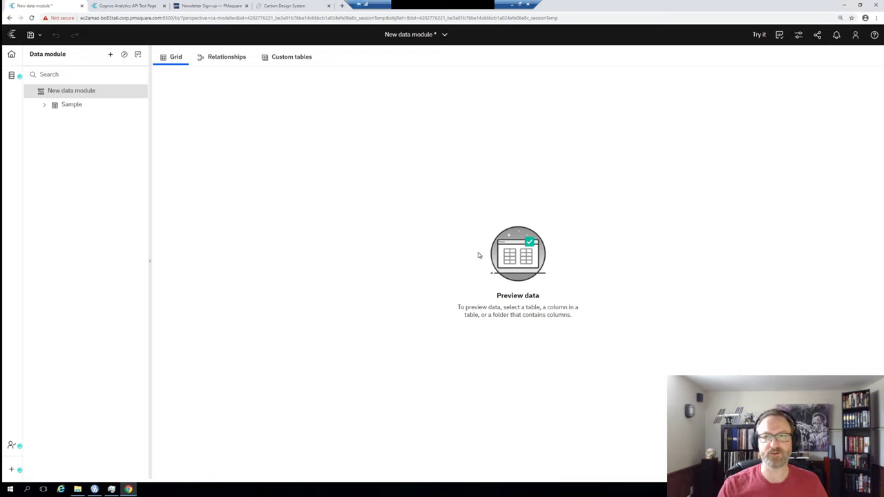
# Visit Home and My content, then switch to the data module and back to the New dashboard.
pyautogui.click(11, 54)
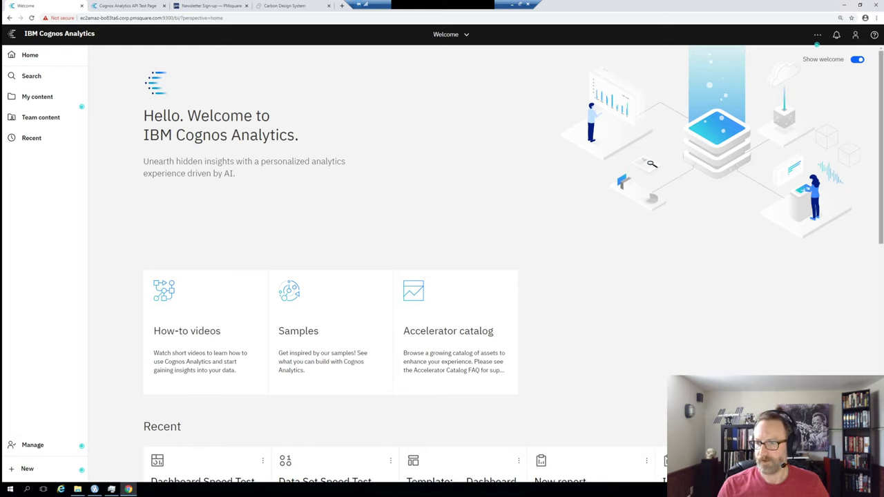
pyautogui.click(34, 102)
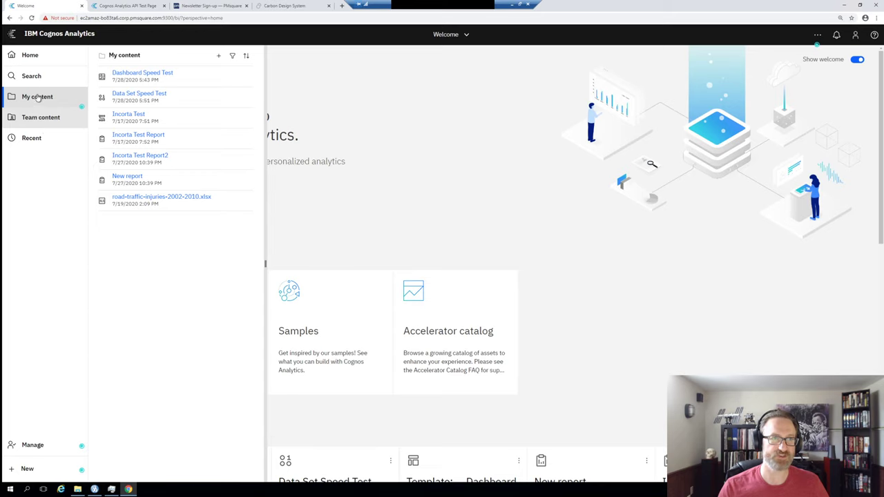
pyautogui.click(515, 159)
pyautogui.click(450, 34)
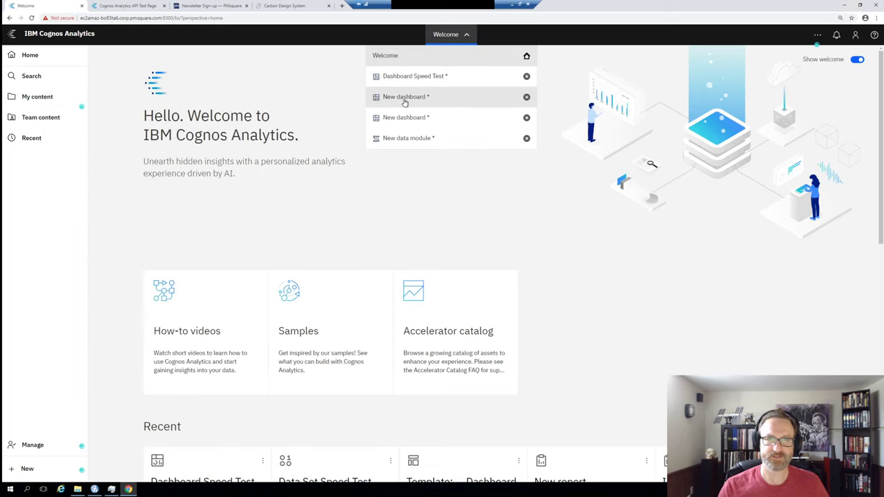
pyautogui.click(410, 139)
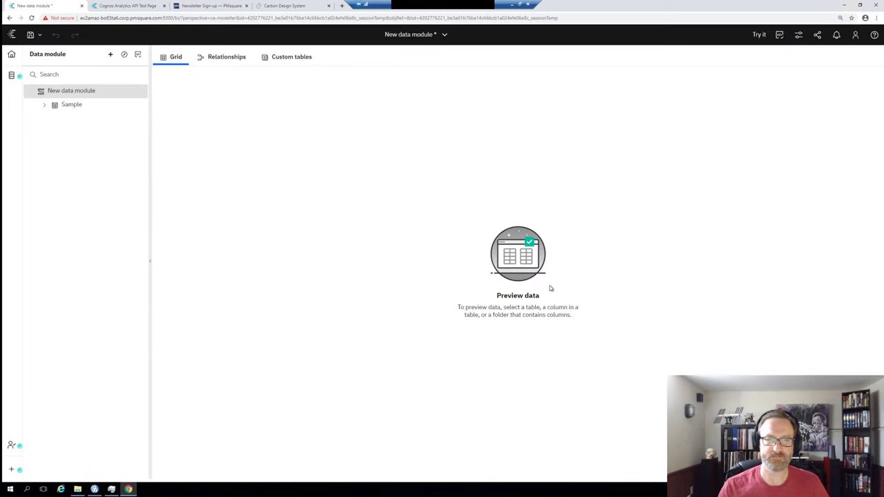
pyautogui.click(412, 34)
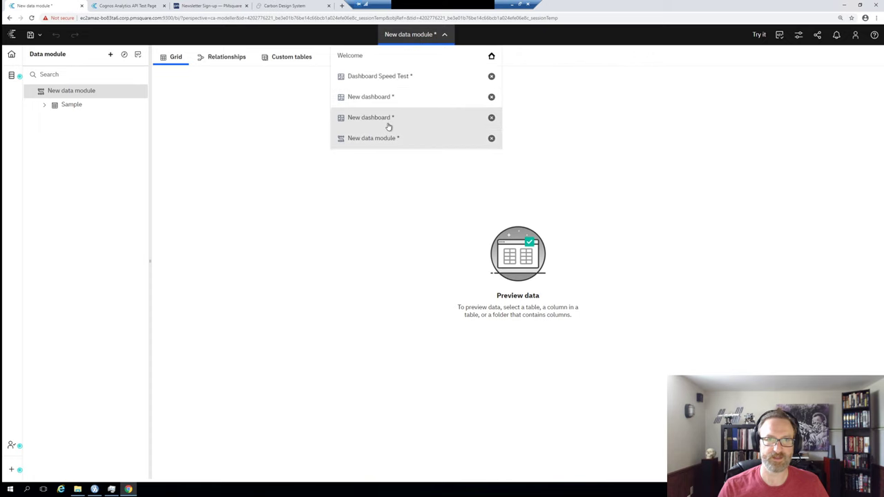
pyautogui.click(387, 118)
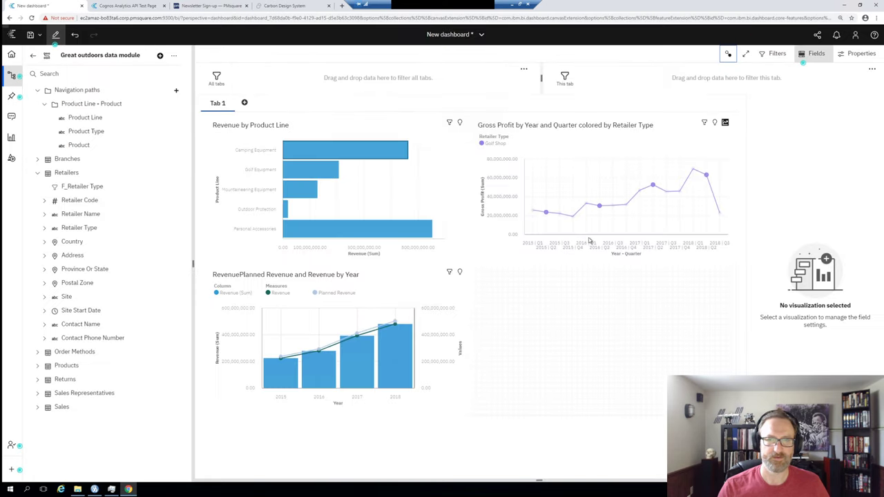
# Add a crosstab to the empty dashboard slot with Retailer Type as its rows.
pyautogui.click(12, 139)
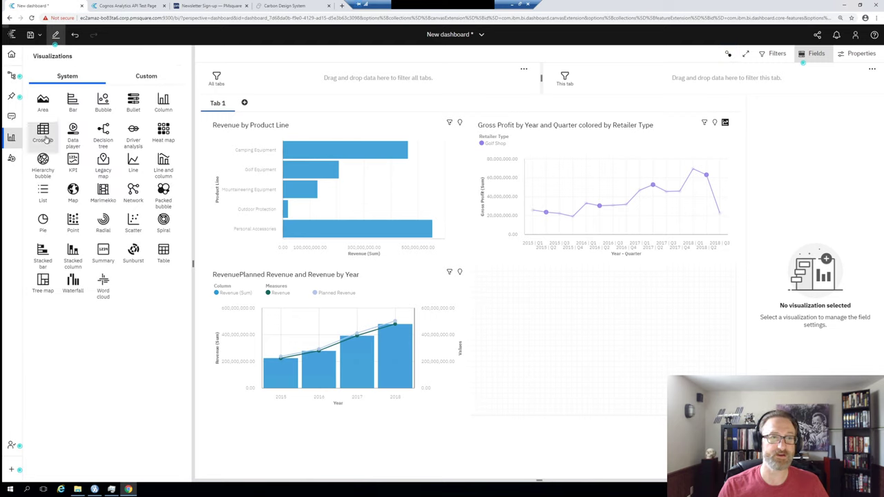
pyautogui.moveTo(665, 339); pyautogui.dragTo(599, 338)
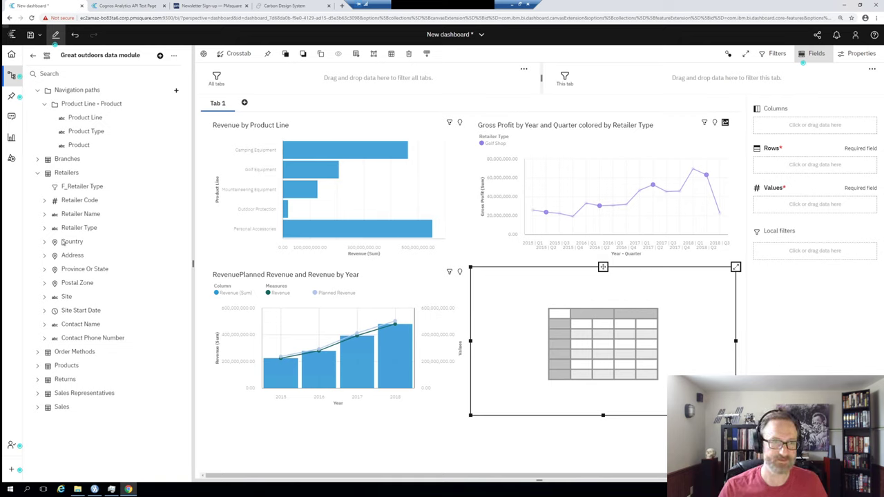
pyautogui.moveTo(72, 241); pyautogui.dragTo(84, 228)
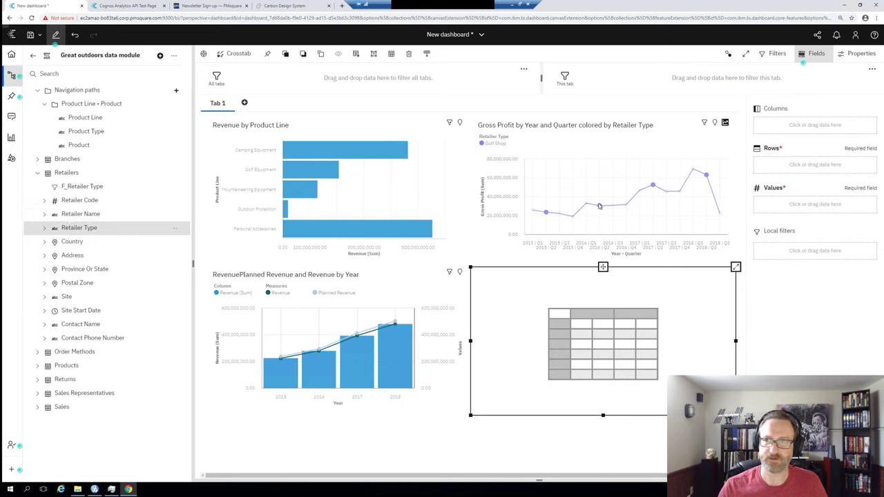
pyautogui.click(801, 164)
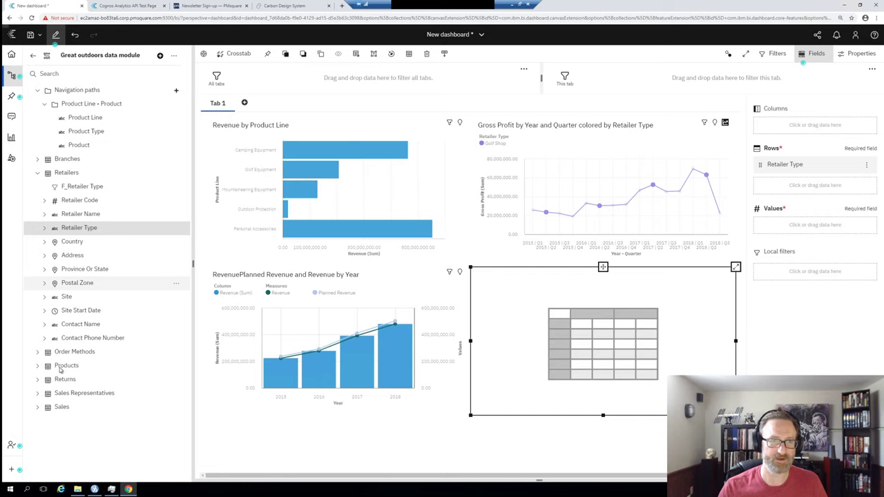
# Expand the Sales folder and add Revenue to the crosstab's values.
pyautogui.click(38, 379)
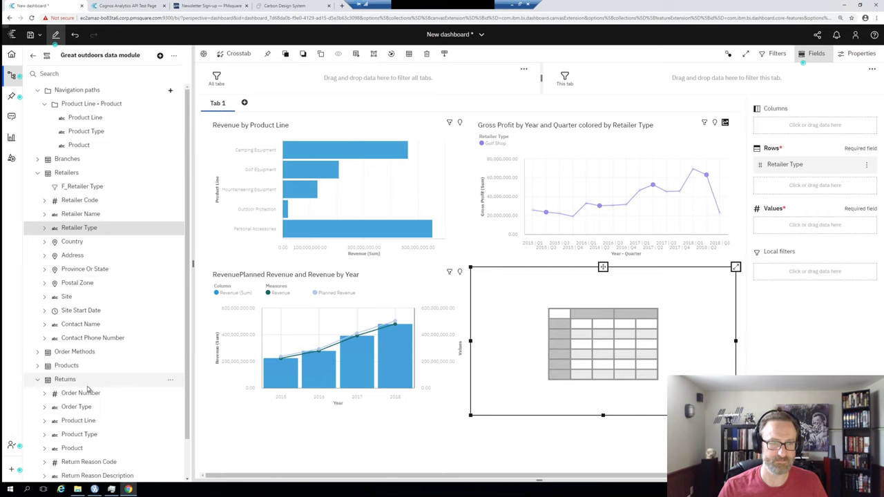
pyautogui.scroll(-1, 87, 391)
pyautogui.click(38, 336)
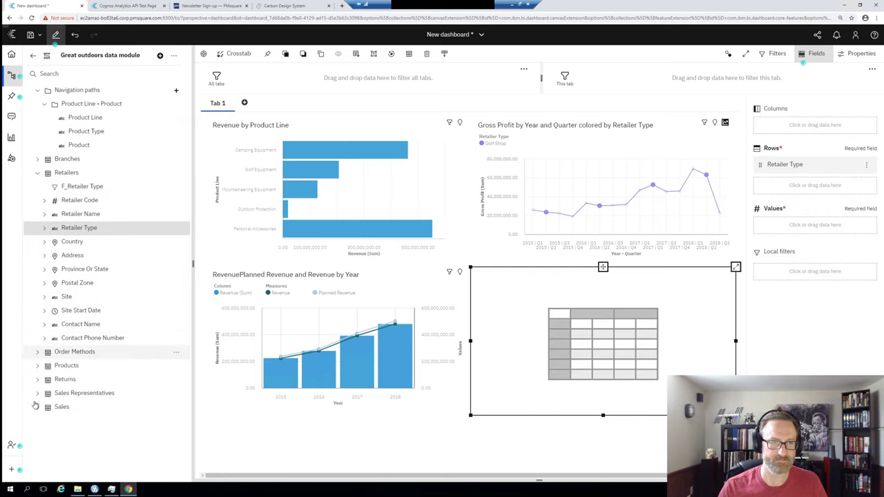
pyautogui.click(37, 407)
pyautogui.scroll(-2, 106, 397)
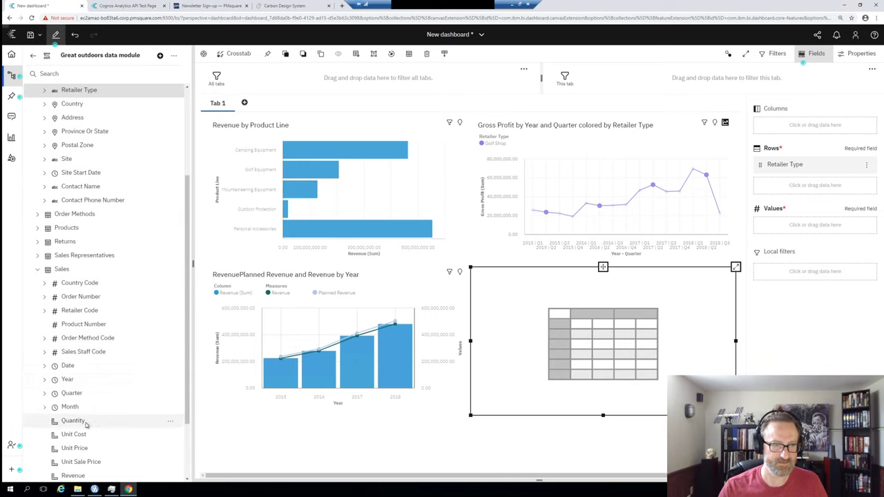
pyautogui.scroll(-1, 86, 422)
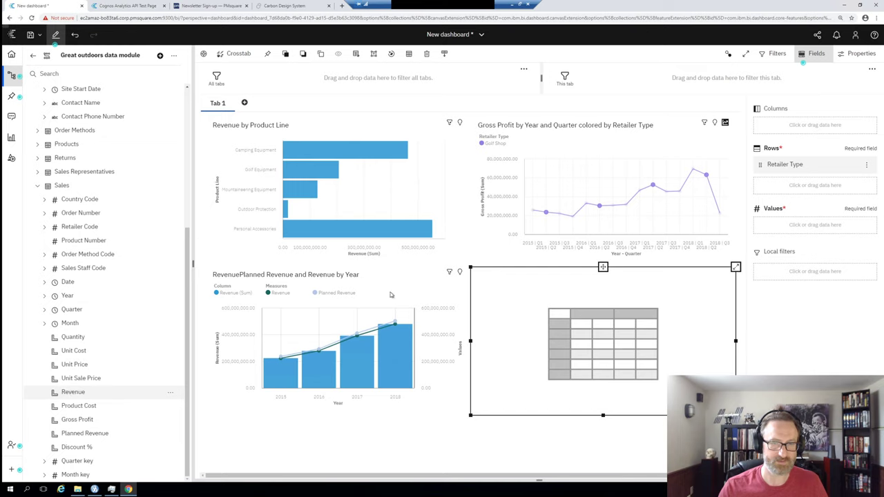
pyautogui.moveTo(73, 392); pyautogui.dragTo(808, 132)
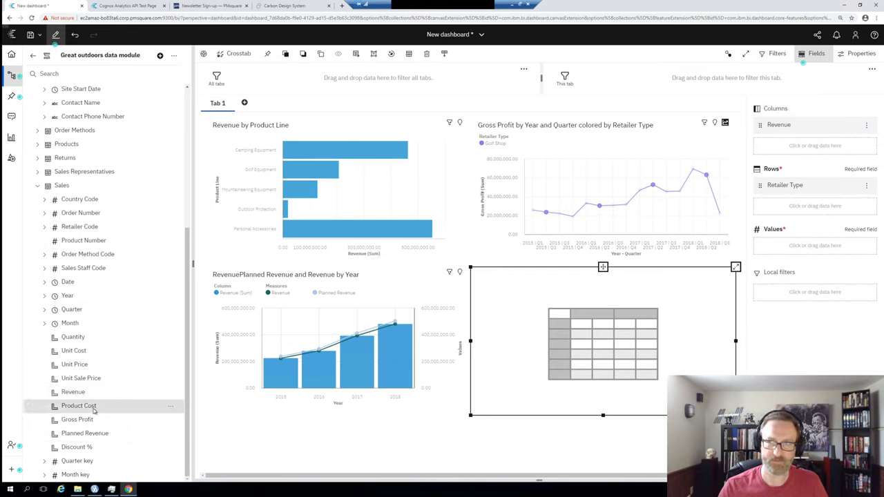
# Add Product Cost as a second measure and show the crosstab's properties.
pyautogui.moveTo(712, 144); pyautogui.dragTo(780, 247)
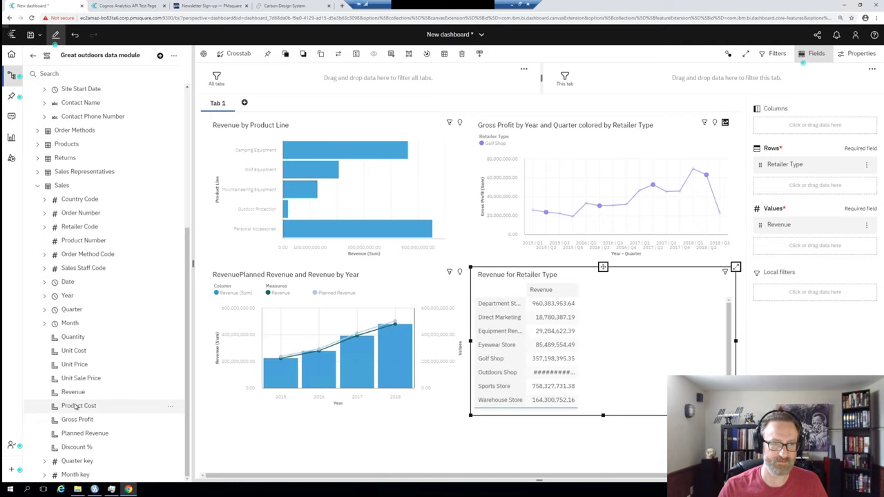
pyautogui.moveTo(77, 407); pyautogui.dragTo(746, 321)
pyautogui.moveTo(778, 257); pyautogui.dragTo(787, 251)
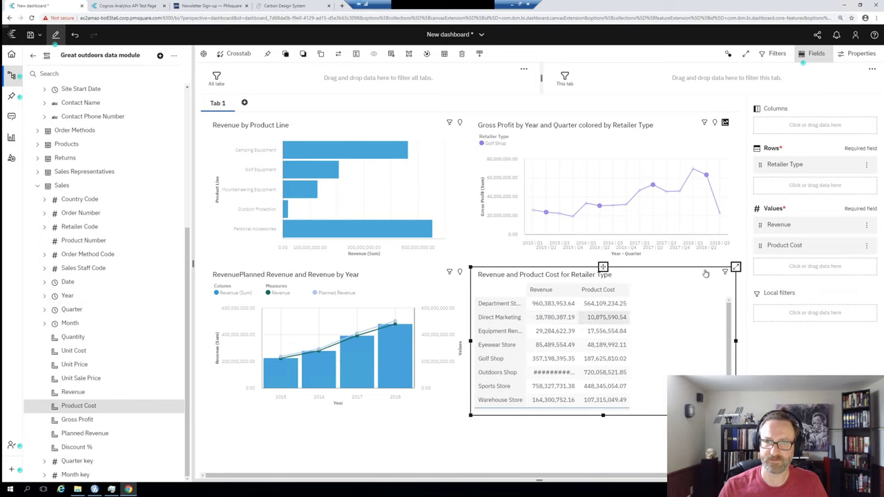
pyautogui.click(863, 54)
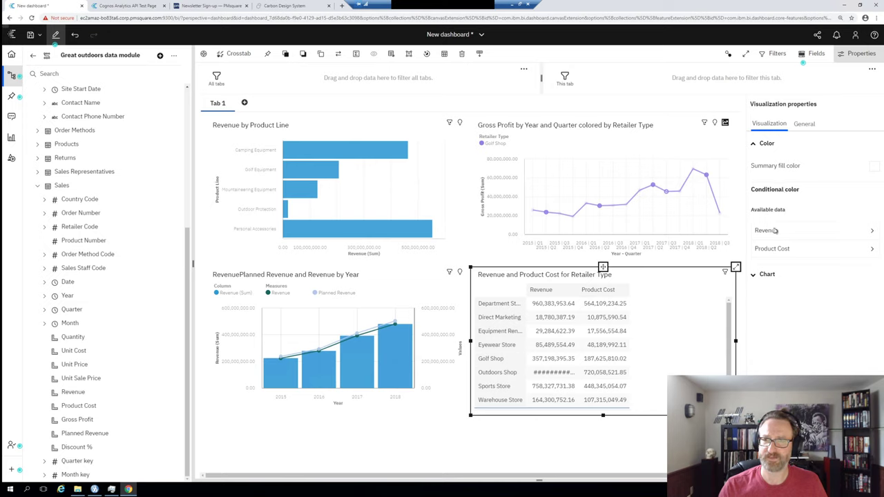
# Add a Less than or equal to conditional colour rule for Revenue on a Percentage scale.
pyautogui.click(776, 231)
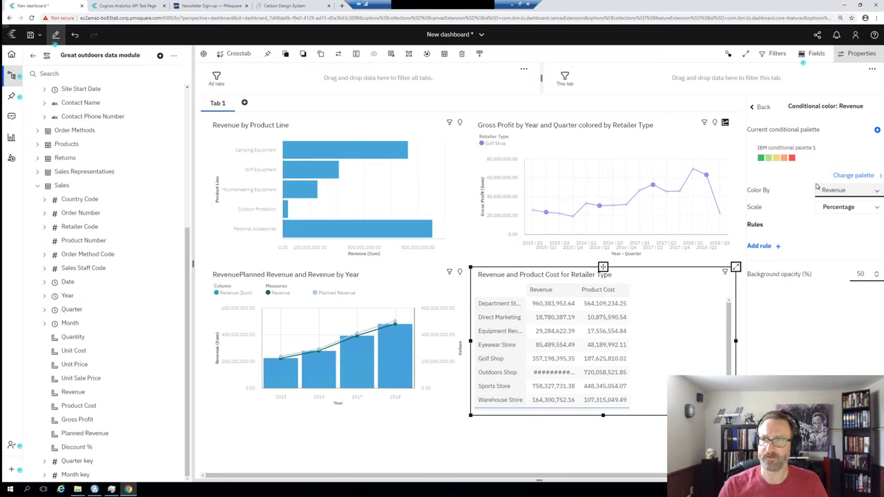
pyautogui.click(868, 209)
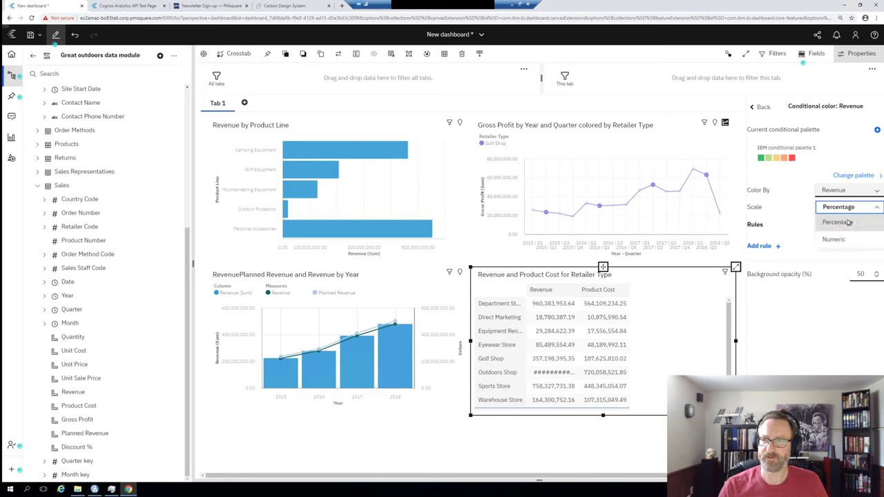
pyautogui.click(847, 222)
pyautogui.click(767, 246)
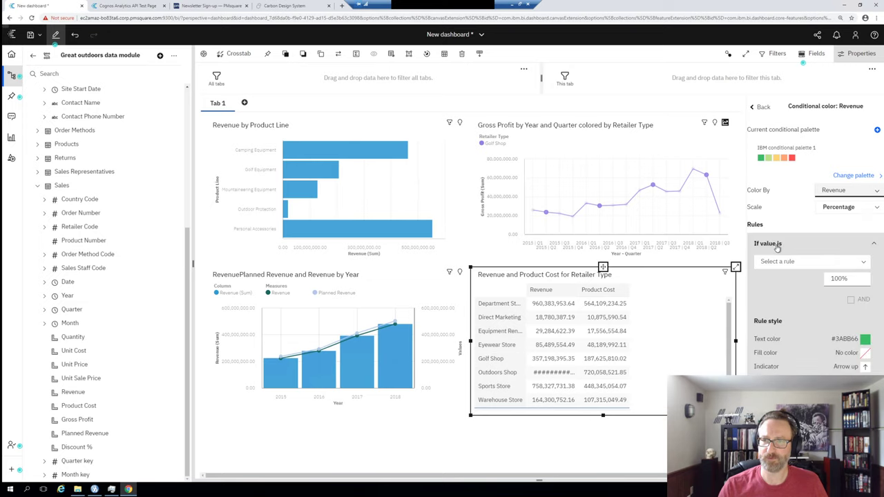
pyautogui.click(832, 263)
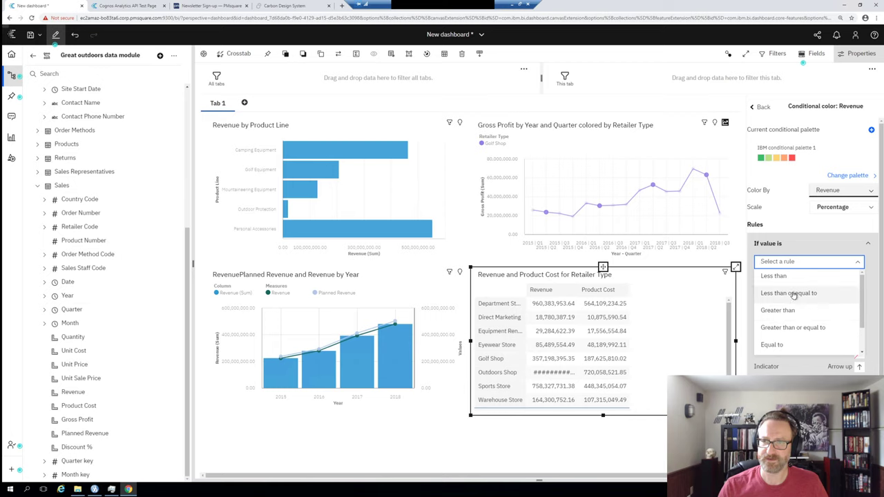
pyautogui.click(793, 294)
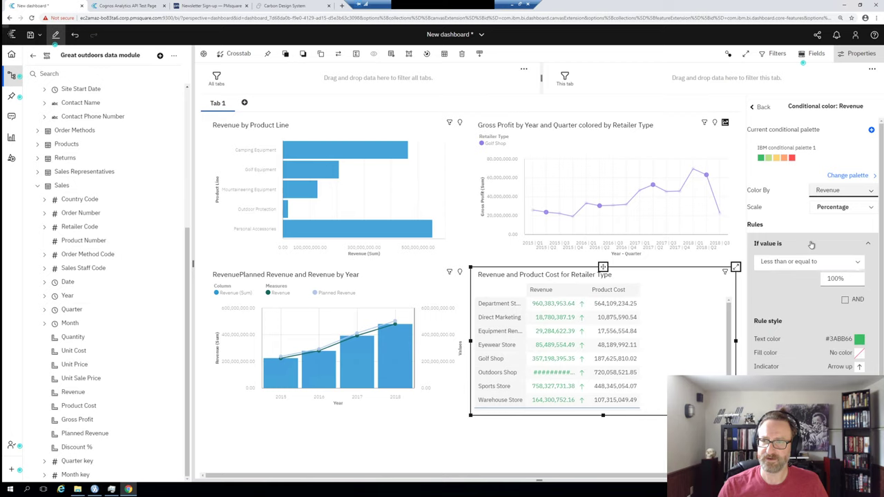
# Set the rule's threshold to 25% with red text colour.
pyautogui.click(836, 281)
pyautogui.press('BackSpace')
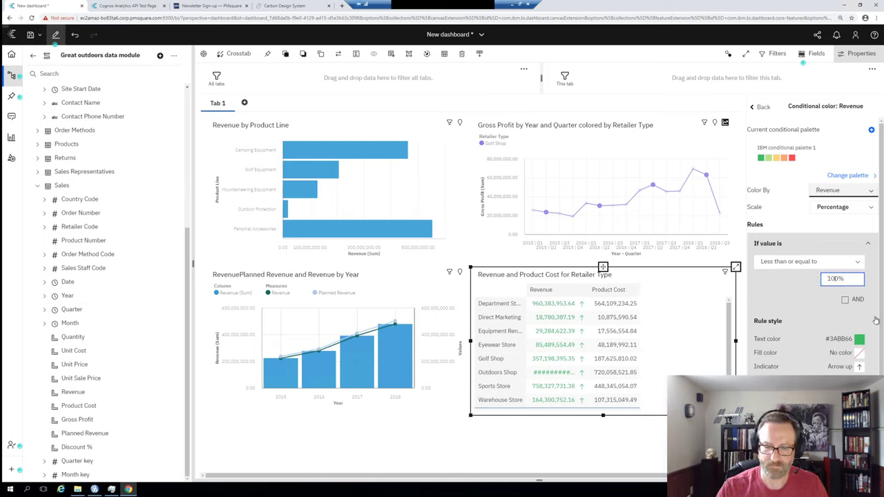
pyautogui.press('BackSpace')
pyautogui.press('BackSpace')
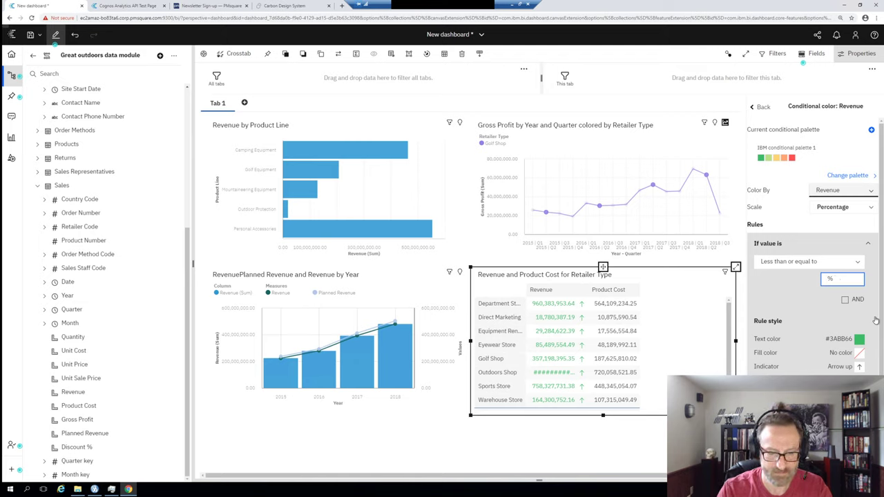
pyautogui.write('25')
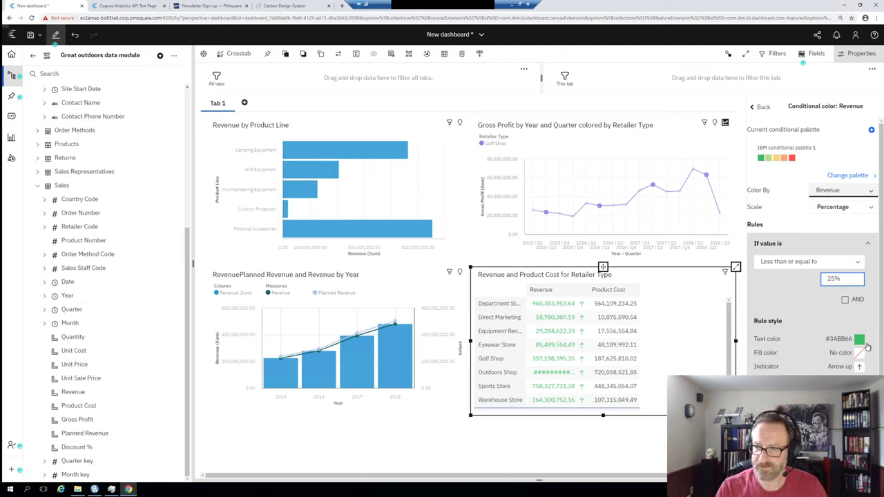
pyautogui.click(859, 339)
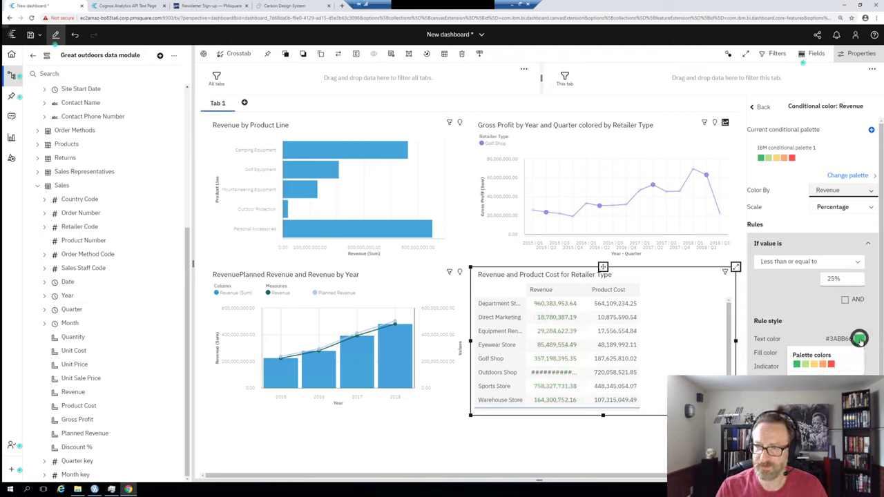
pyautogui.click(833, 365)
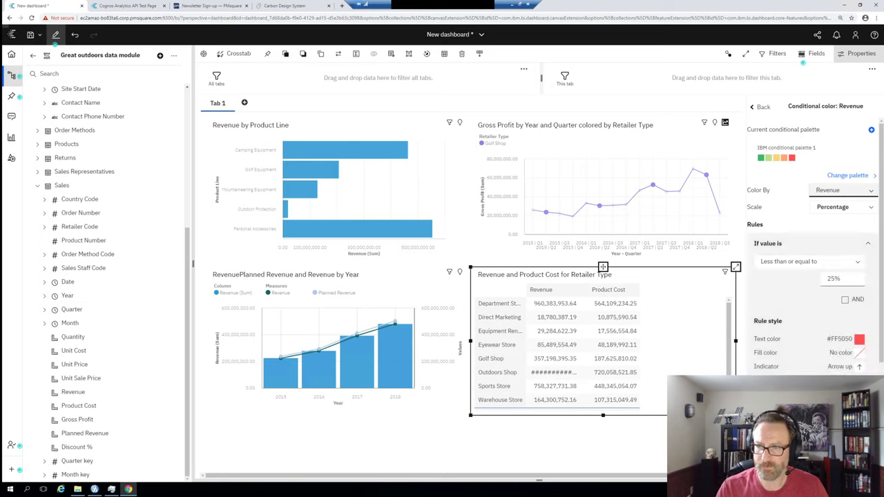
pyautogui.scroll(-2, 805, 335)
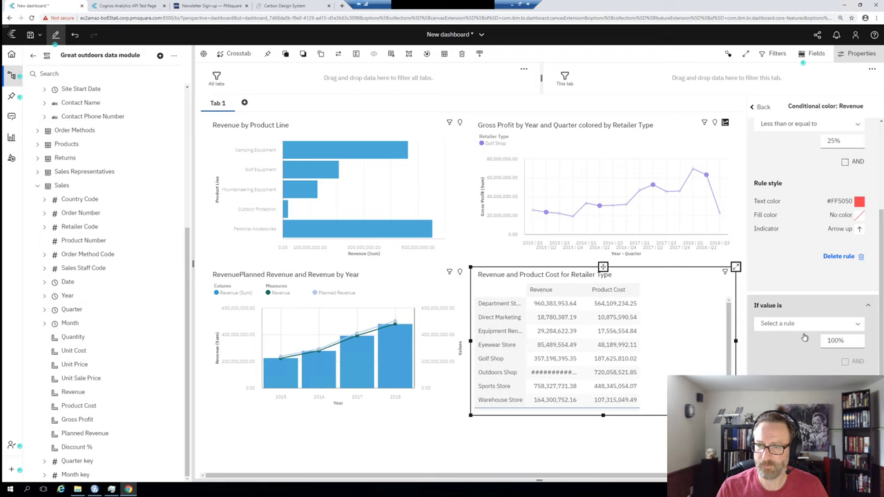
# Set the second Revenue rule's threshold to 75%.
pyautogui.click(851, 322)
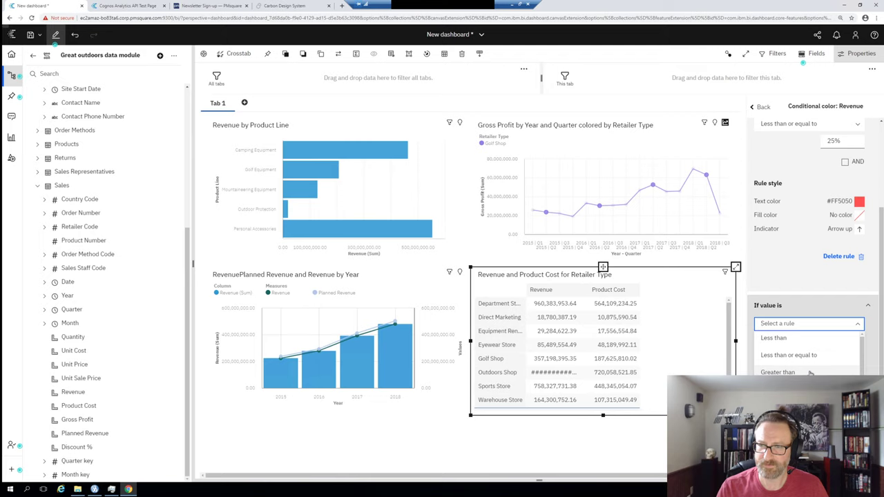
pyautogui.click(798, 338)
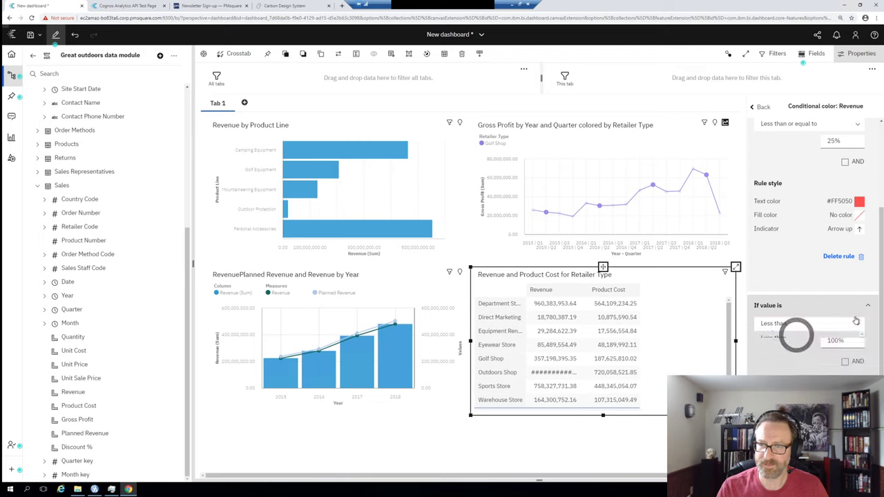
pyautogui.click(852, 330)
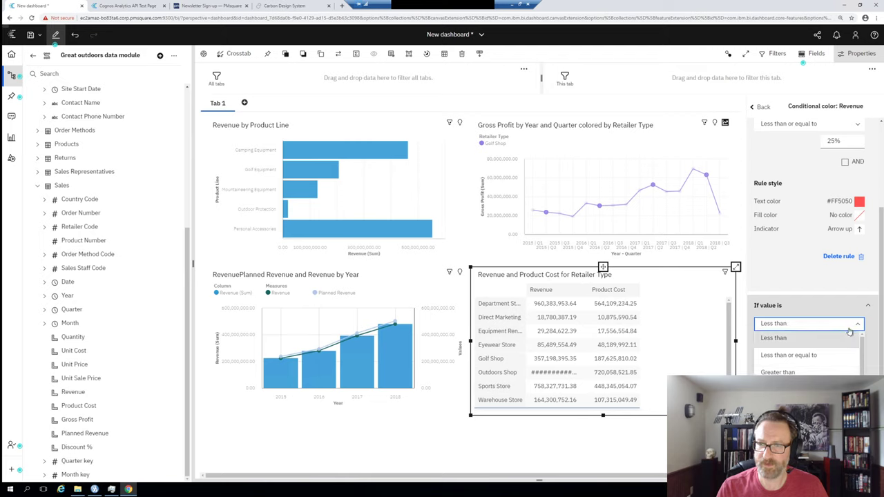
pyautogui.click(795, 338)
pyautogui.click(834, 341)
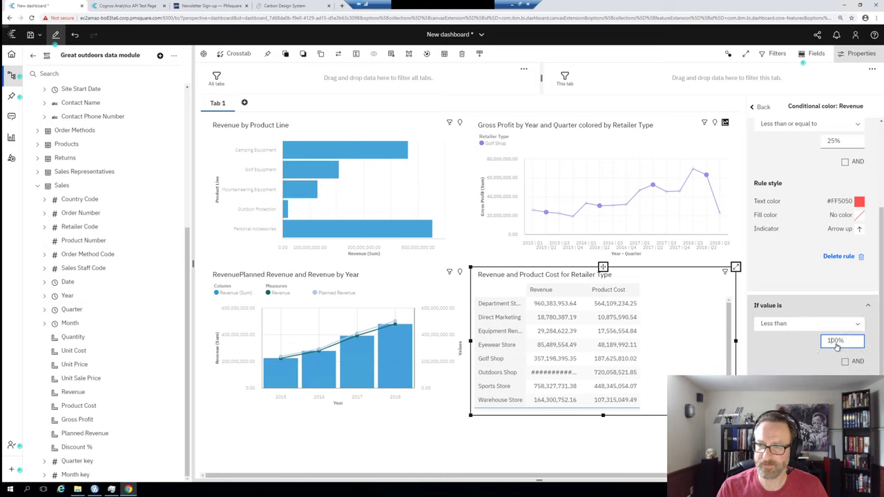
pyautogui.press('BackSpace')
pyautogui.press('BackSpace')
pyautogui.press('BackSpace')
pyautogui.write('76')
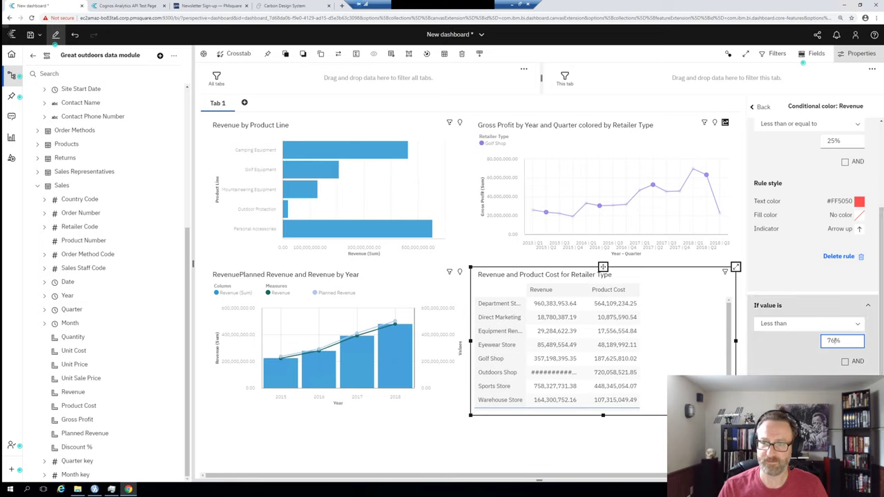
pyautogui.press('BackSpace')
pyautogui.write('5')
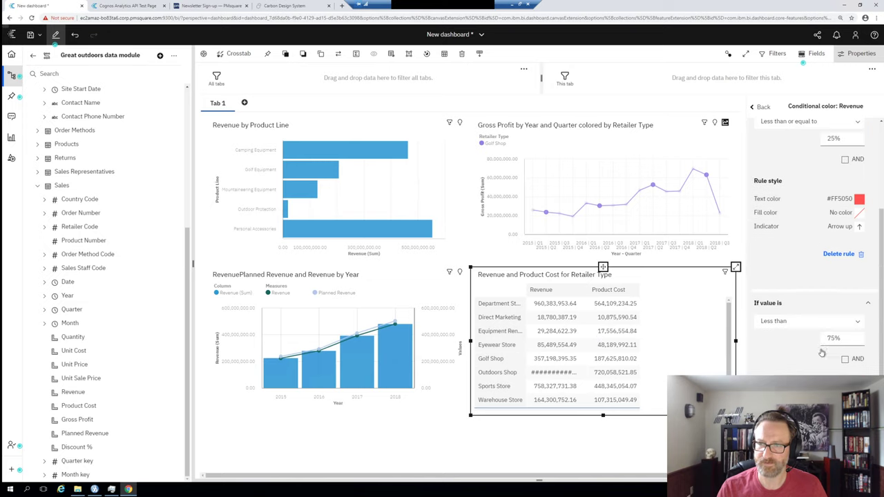
pyautogui.click(868, 306)
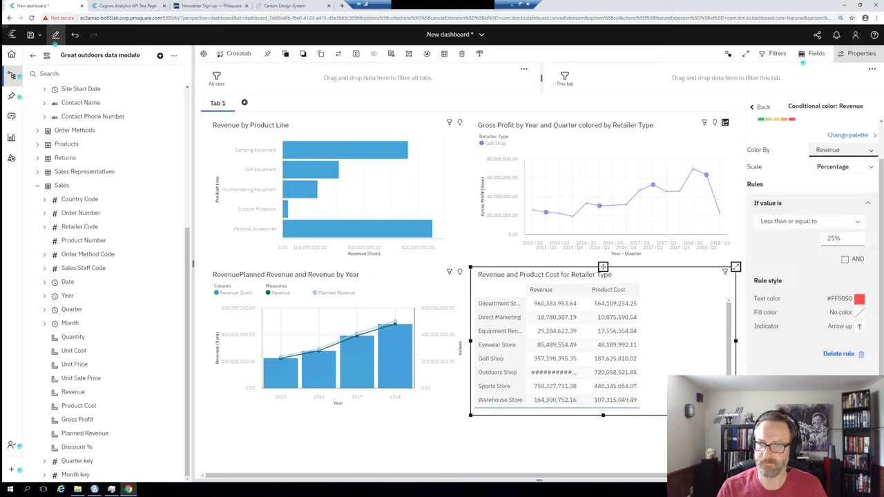
# Change the second rule to Greater than and give it green triangle indicators.
pyautogui.scroll(-2, 784, 339)
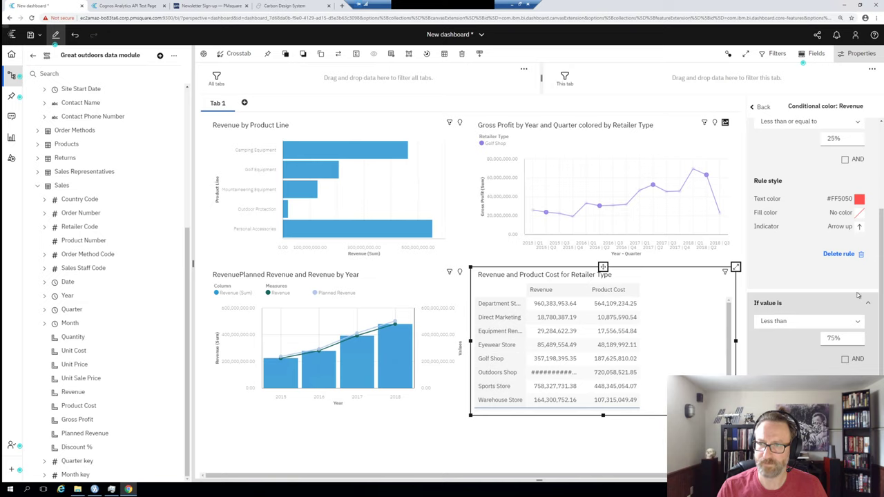
pyautogui.click(844, 324)
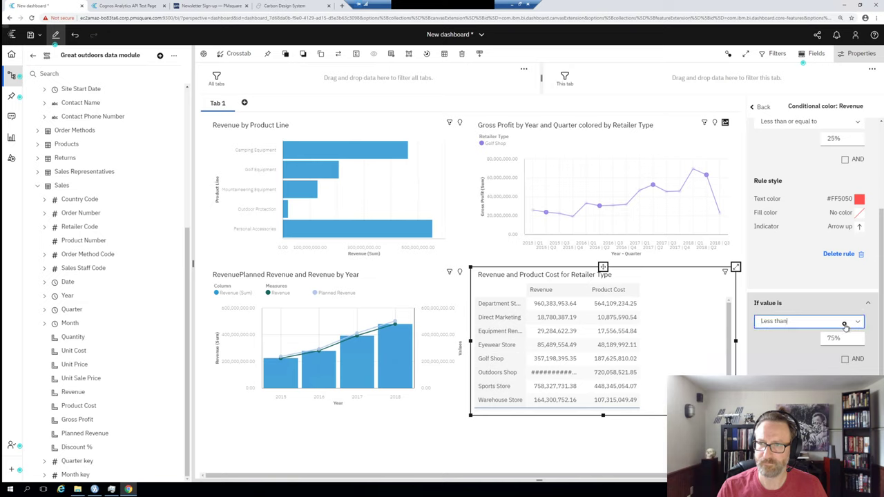
pyautogui.click(787, 367)
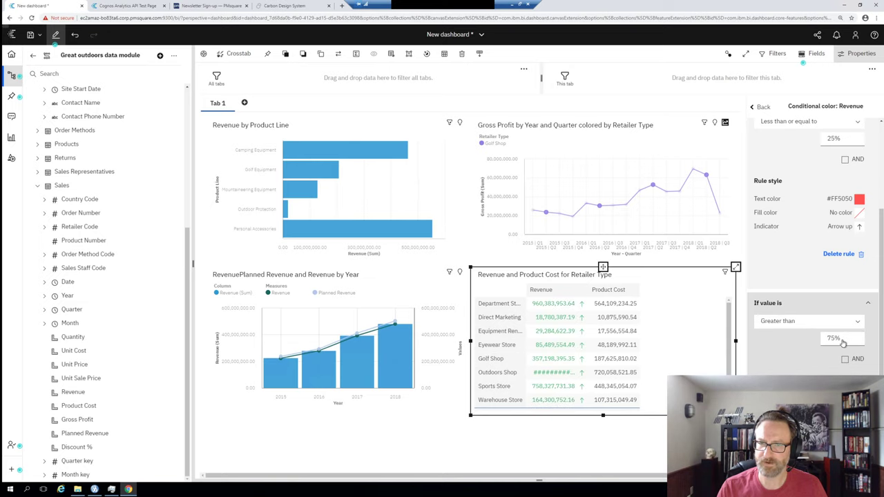
pyautogui.scroll(-1, 554, 388)
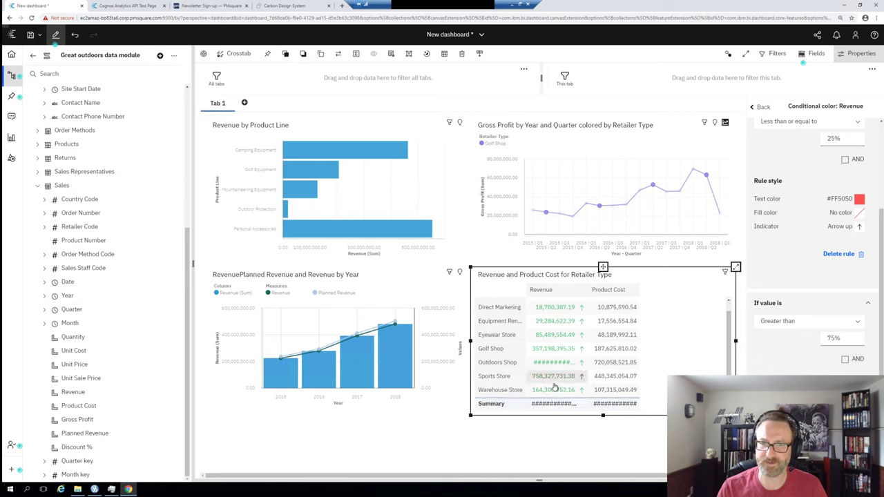
pyautogui.scroll(1, 555, 383)
pyautogui.scroll(-1, 559, 310)
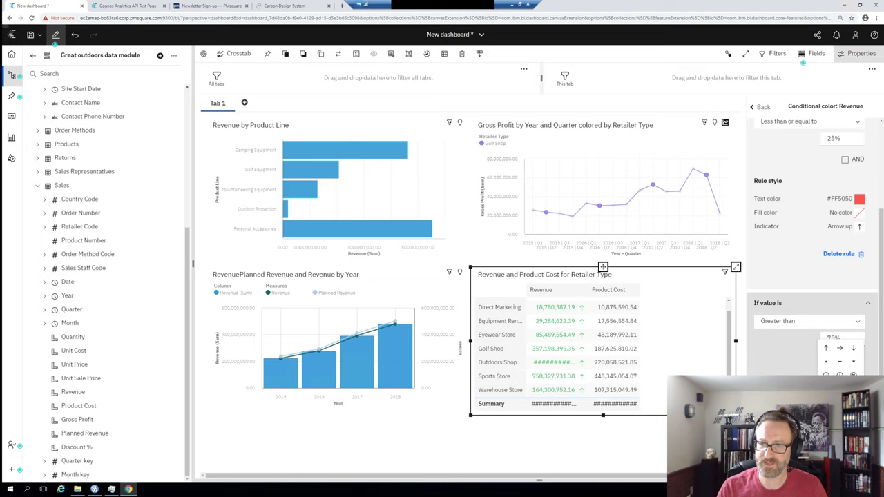
pyautogui.click(825, 360)
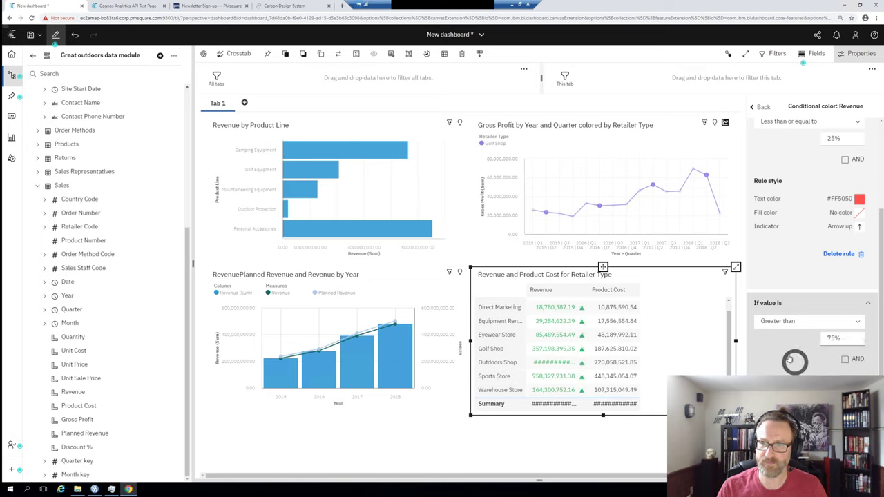
pyautogui.scroll(3, 790, 360)
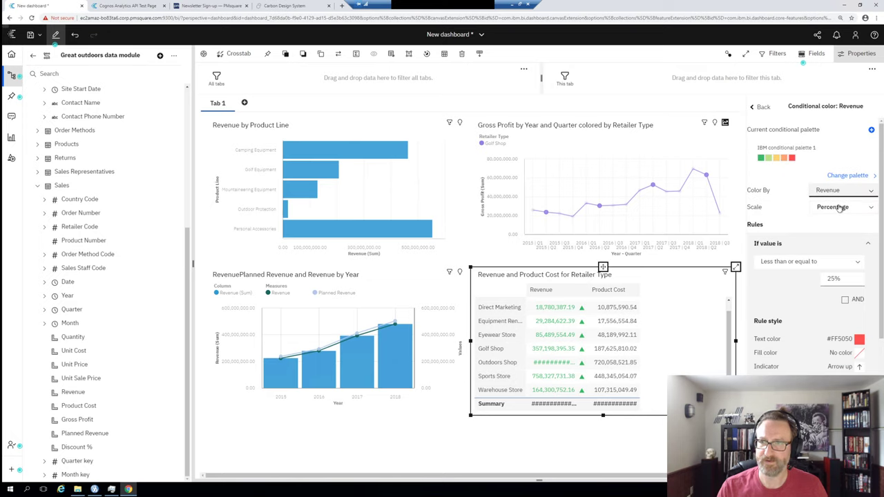
# Edit the first rule's percentage threshold value for the Revenue colouring.
pyautogui.scroll(-1, 837, 207)
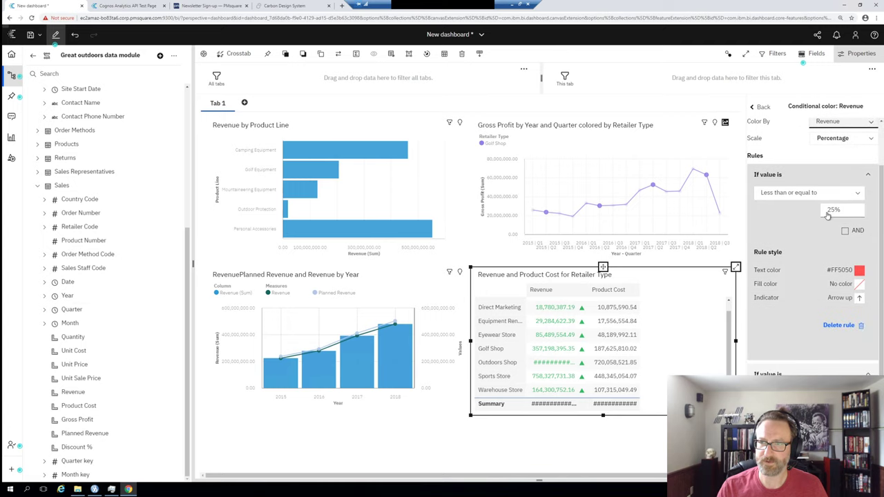
pyautogui.click(836, 211)
pyautogui.press('BackSpace')
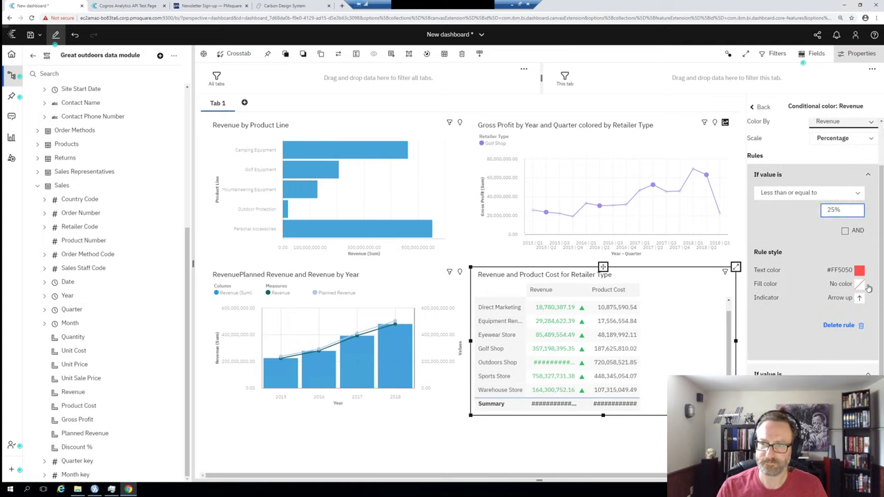
pyautogui.press('BackSpace')
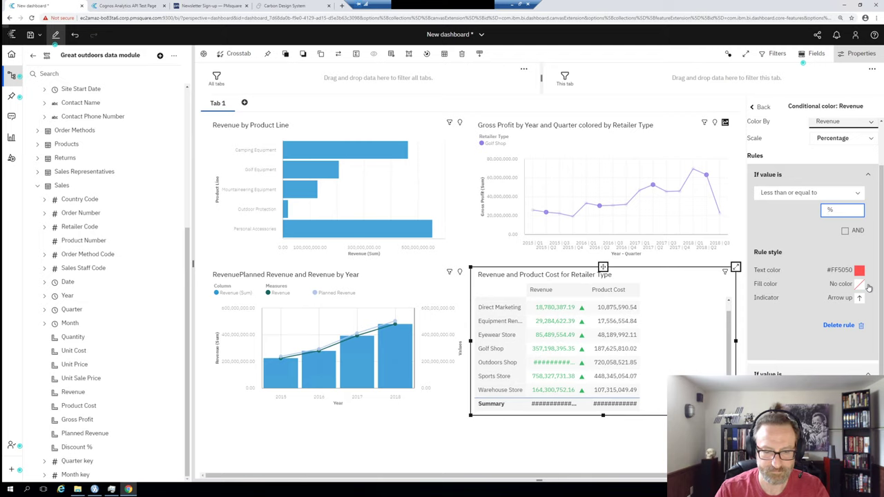
pyautogui.write('75')
pyautogui.press('BackSpace')
pyautogui.press('BackSpace')
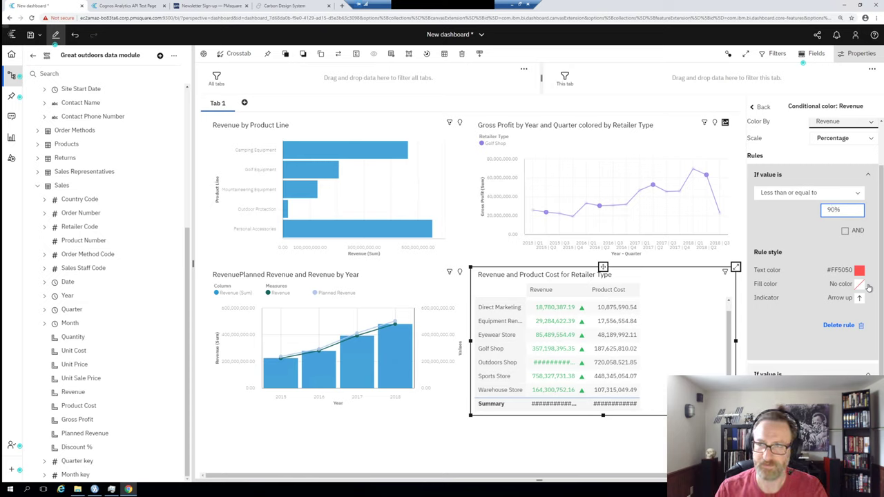
# Switch the Revenue conditional colour scale to Numeric thresholds.
pyautogui.scroll(1, 838, 183)
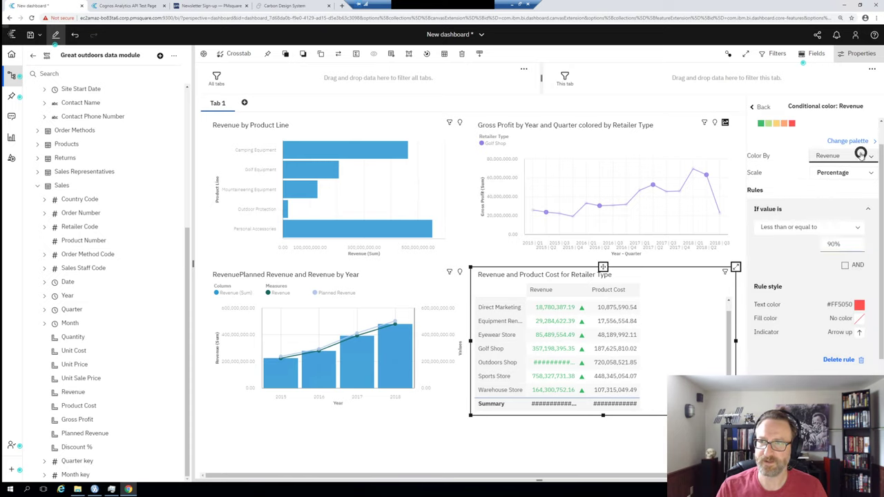
pyautogui.click(862, 157)
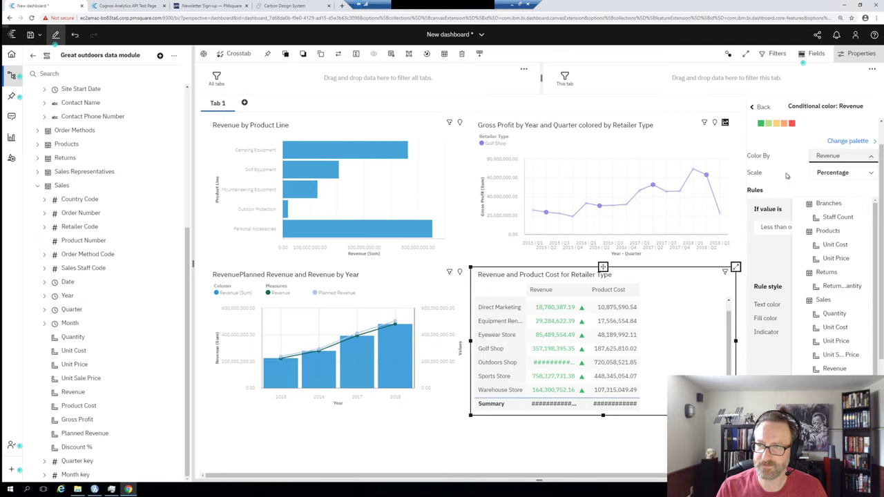
pyautogui.click(825, 172)
pyautogui.click(827, 205)
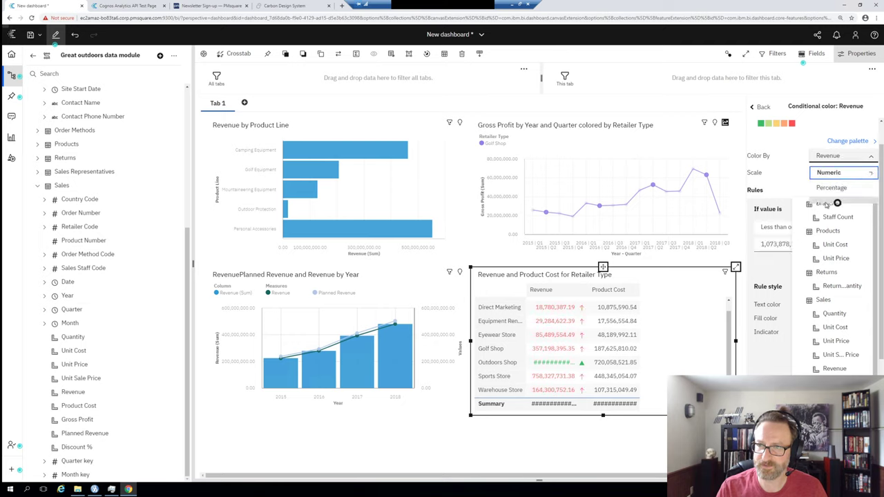
pyautogui.click(778, 242)
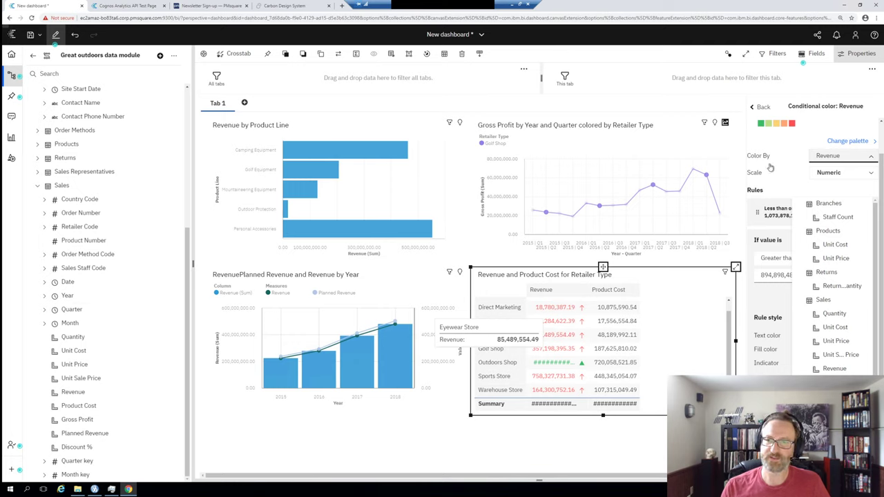
pyautogui.click(843, 177)
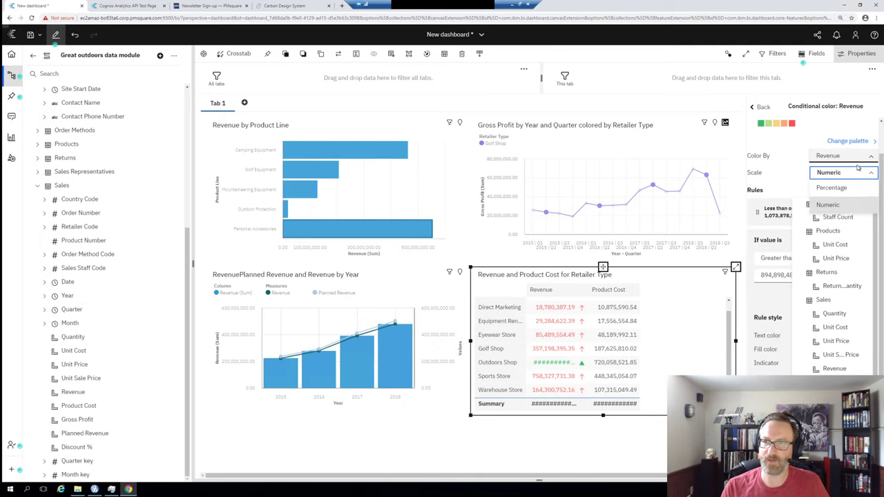
pyautogui.click(839, 174)
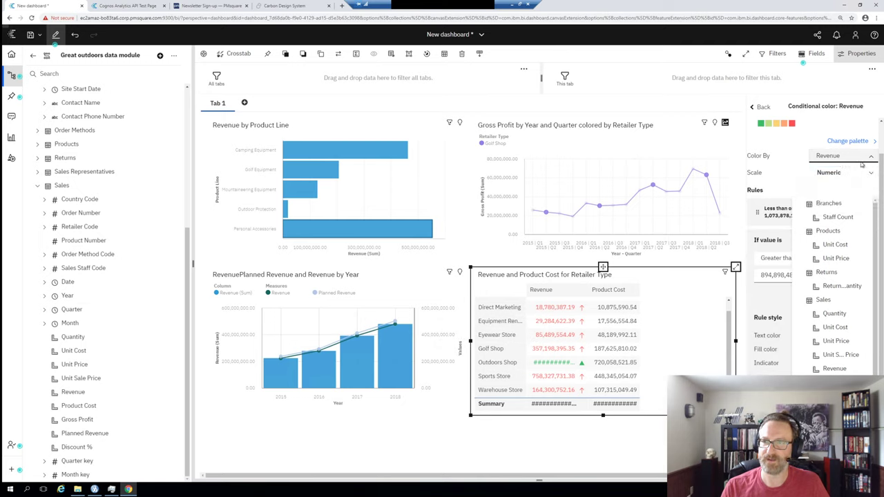
pyautogui.click(863, 160)
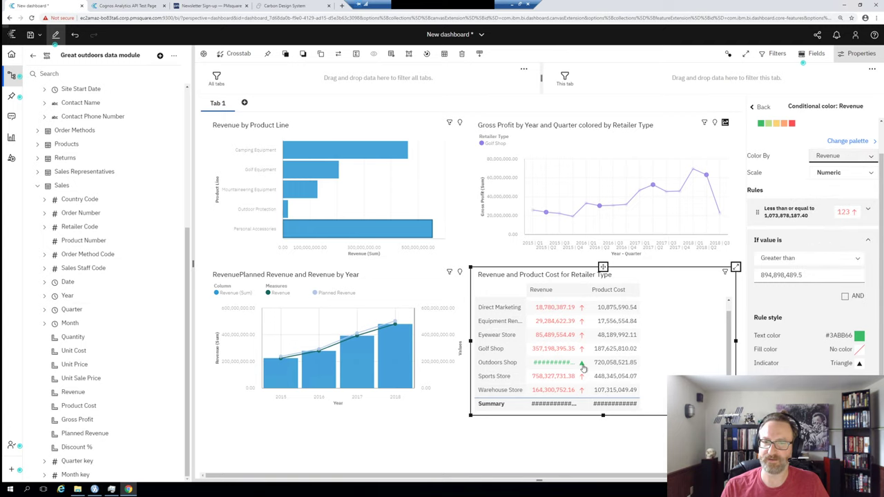
# Check the less-than-or-equal rule and widen the Revenue column to show full values.
pyautogui.scroll(-1, 803, 352)
pyautogui.scroll(3, 800, 340)
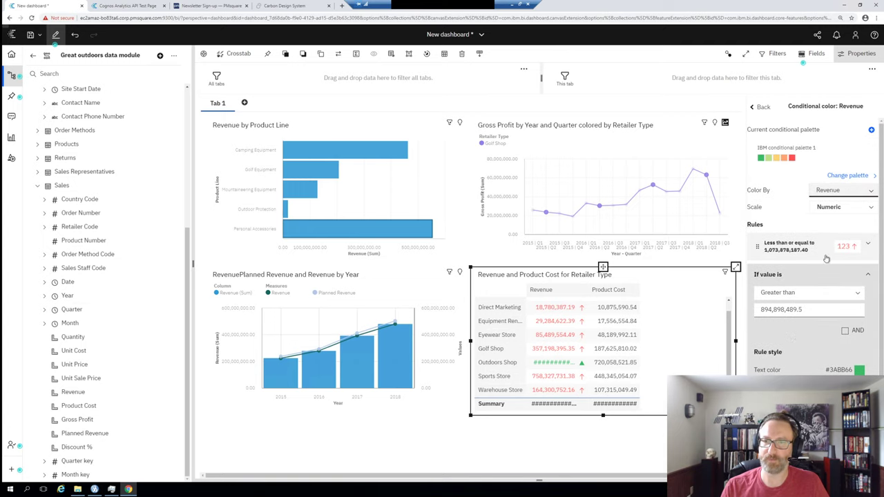
pyautogui.click(757, 246)
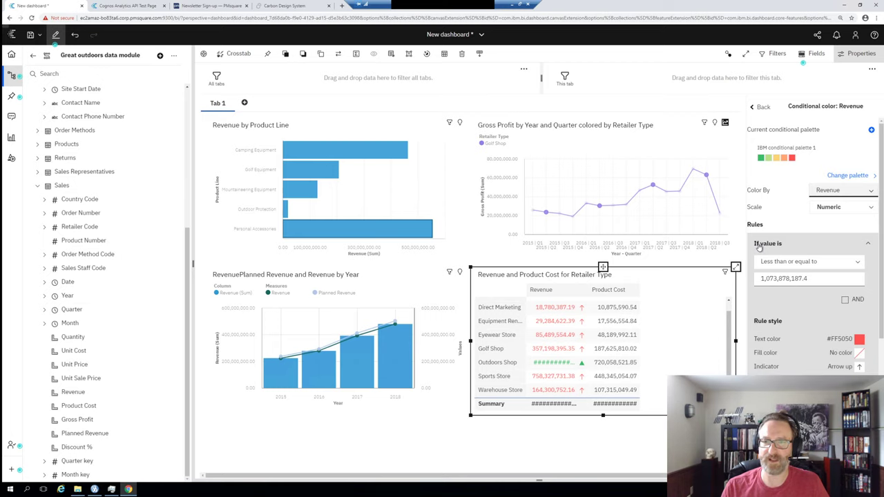
pyautogui.click(586, 290)
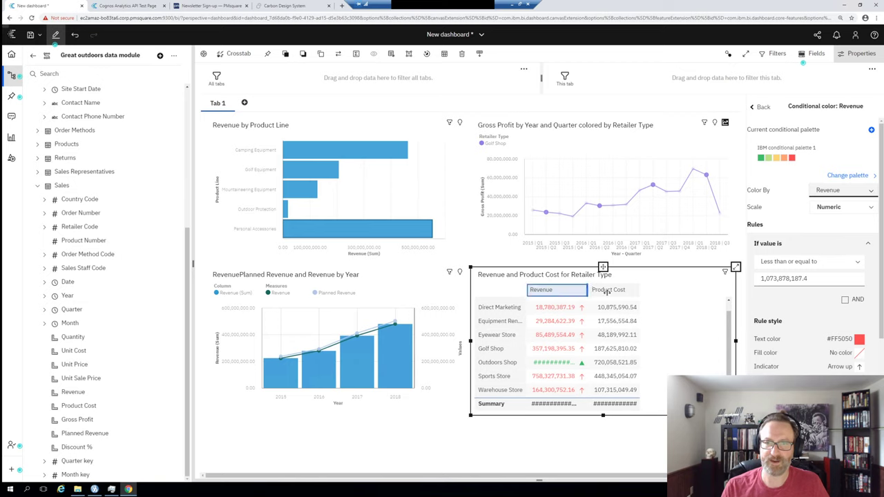
pyautogui.moveTo(606, 291); pyautogui.dragTo(627, 314)
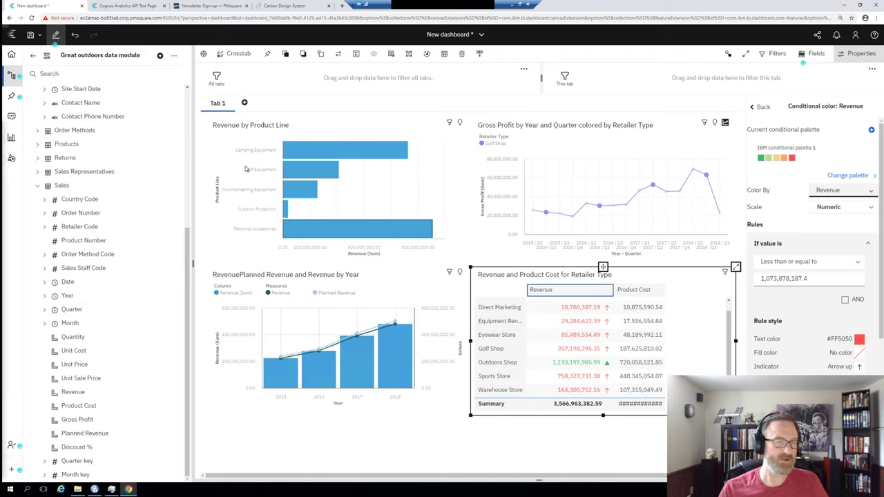
# Add Data Set Speed Test from My content as a second data source.
pyautogui.click(10, 76)
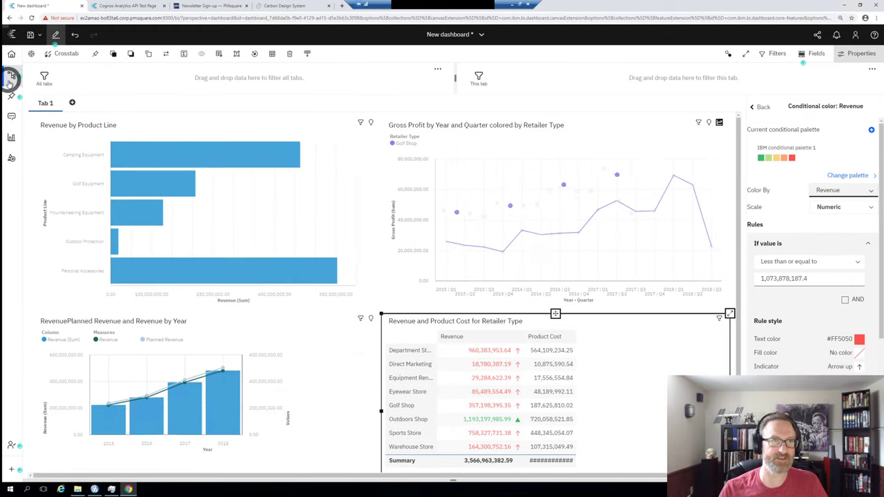
pyautogui.click(12, 77)
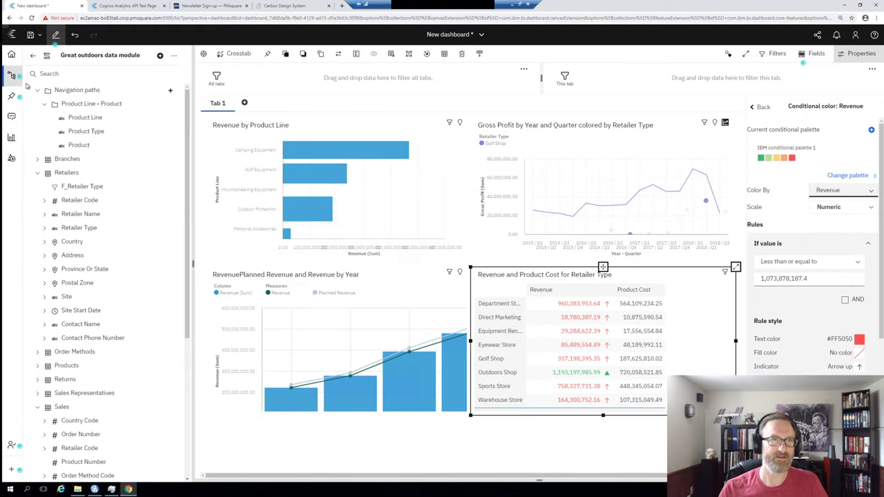
pyautogui.click(29, 54)
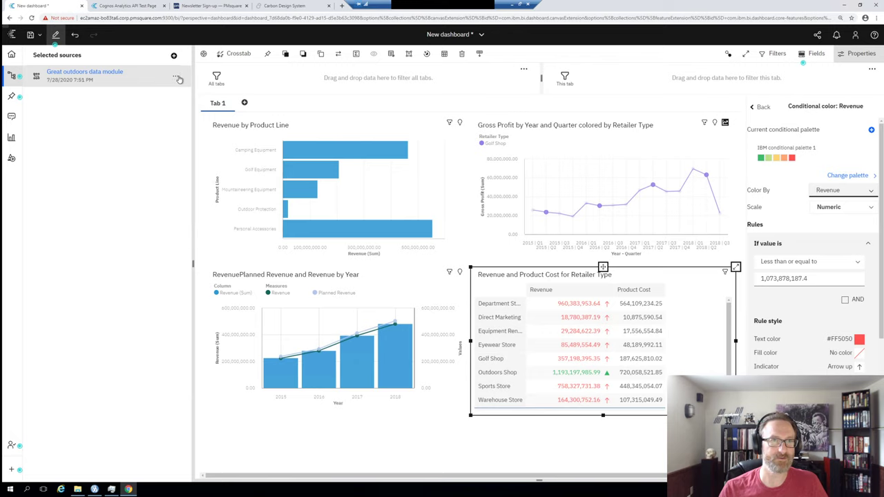
pyautogui.click(175, 76)
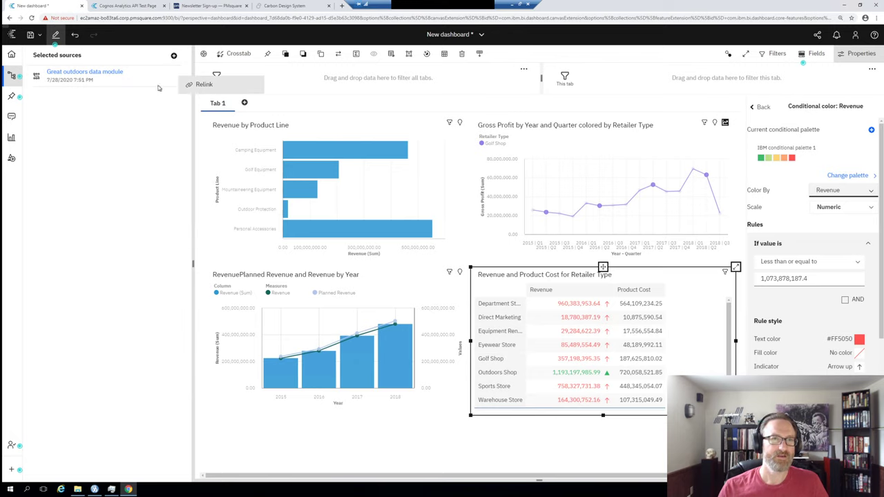
pyautogui.click(173, 58)
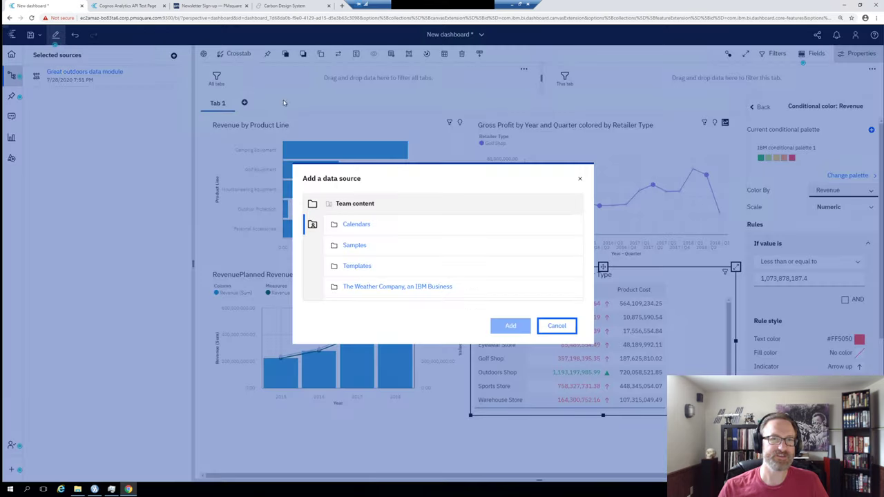
pyautogui.click(311, 205)
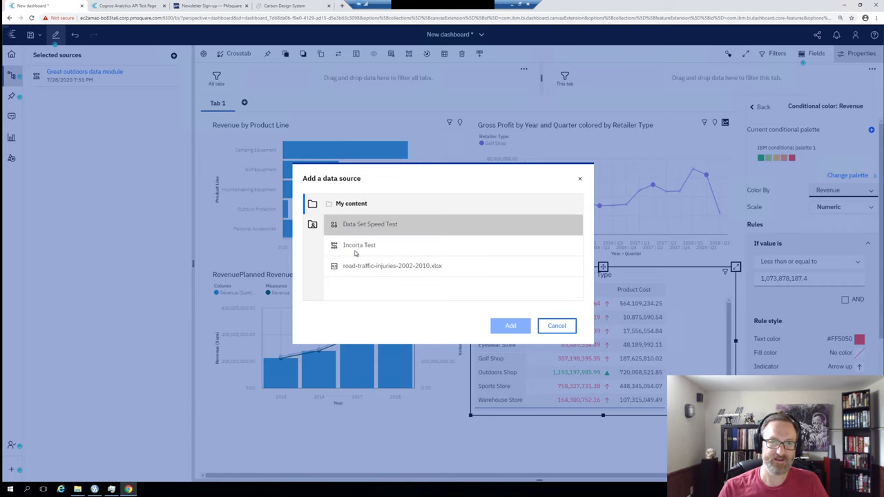
pyautogui.click(368, 225)
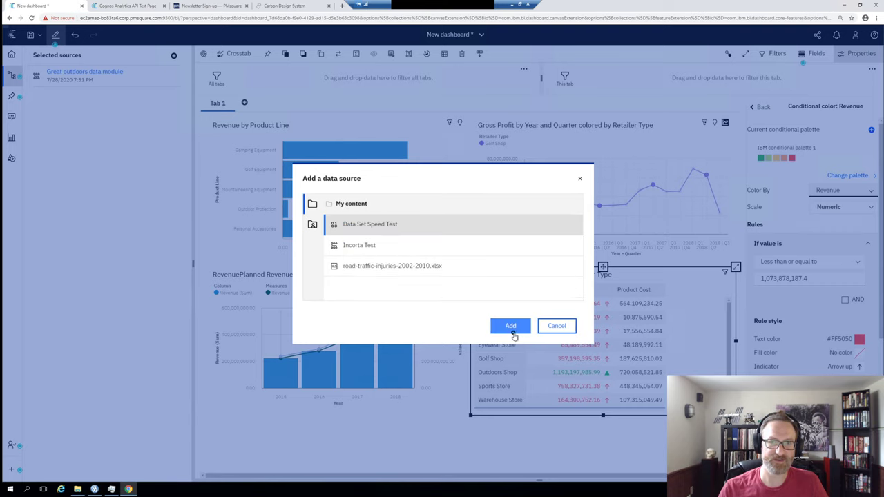
pyautogui.click(512, 330)
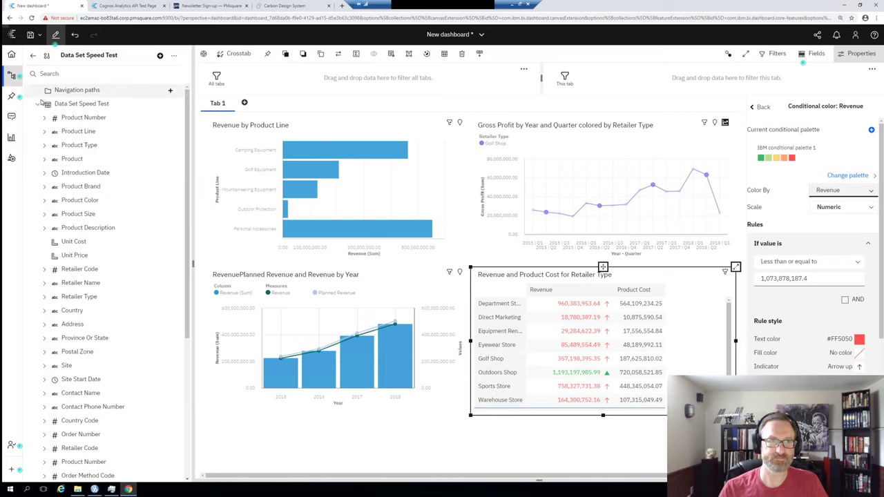
# Reload the Data Set Speed Test source from its options menu.
pyautogui.click(40, 104)
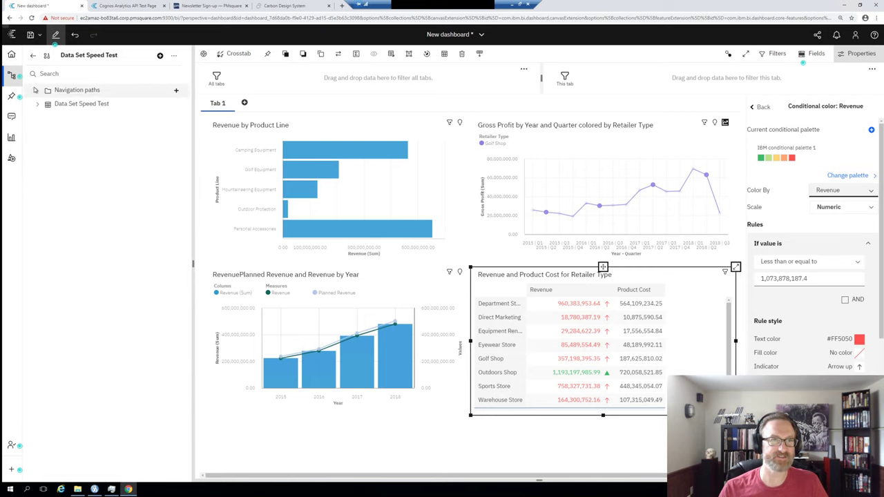
pyautogui.click(34, 56)
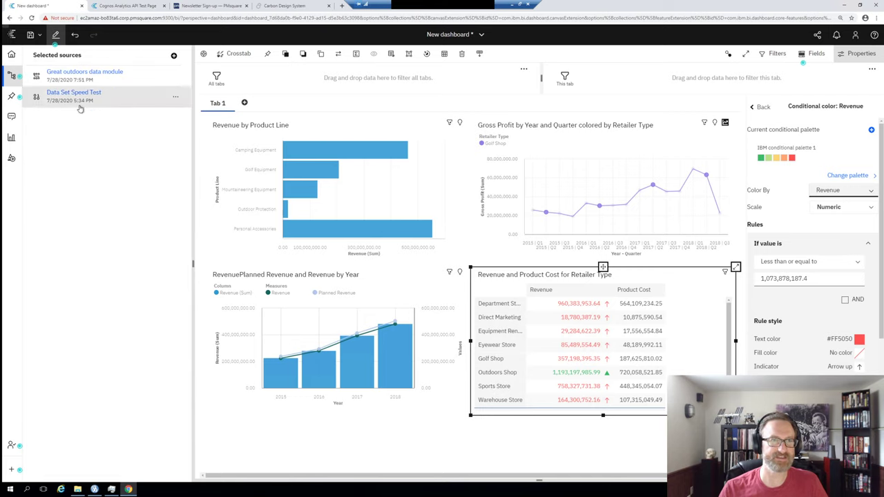
pyautogui.click(176, 101)
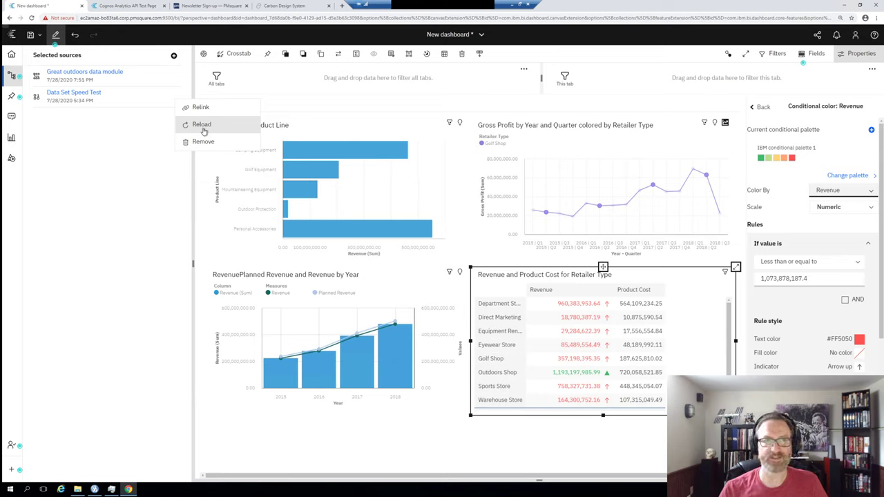
pyautogui.click(202, 125)
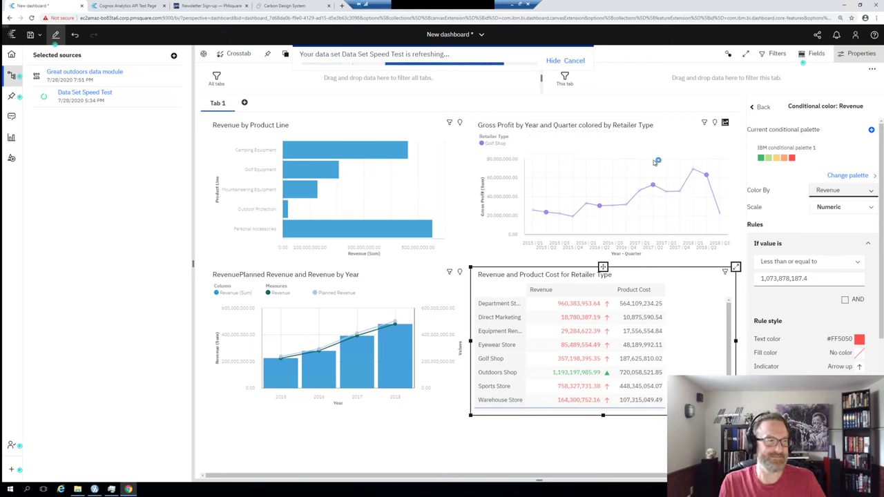
pyautogui.click(553, 61)
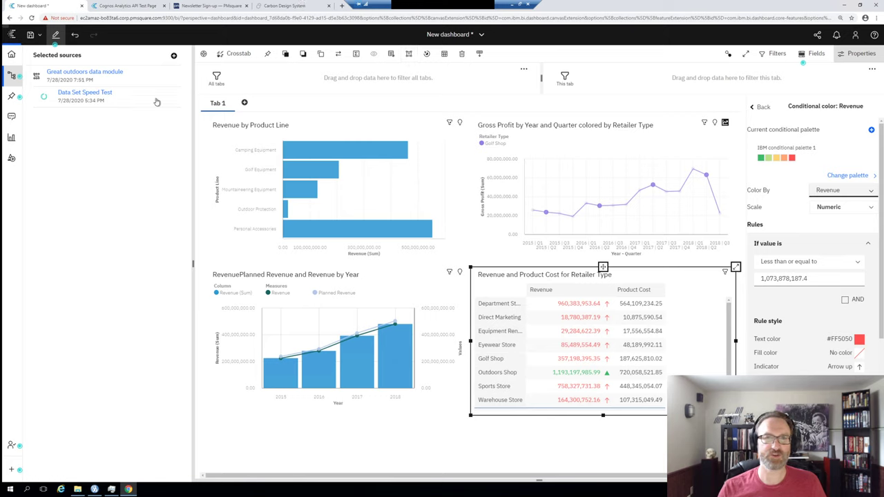
pyautogui.click(39, 35)
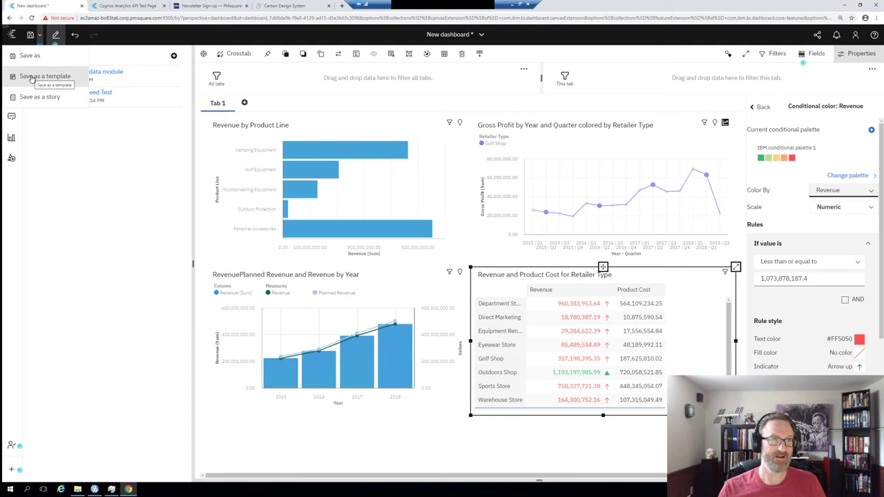
# Save the dashboard as a template named 'Livestream template' in the Templates folder.
pyautogui.click(32, 77)
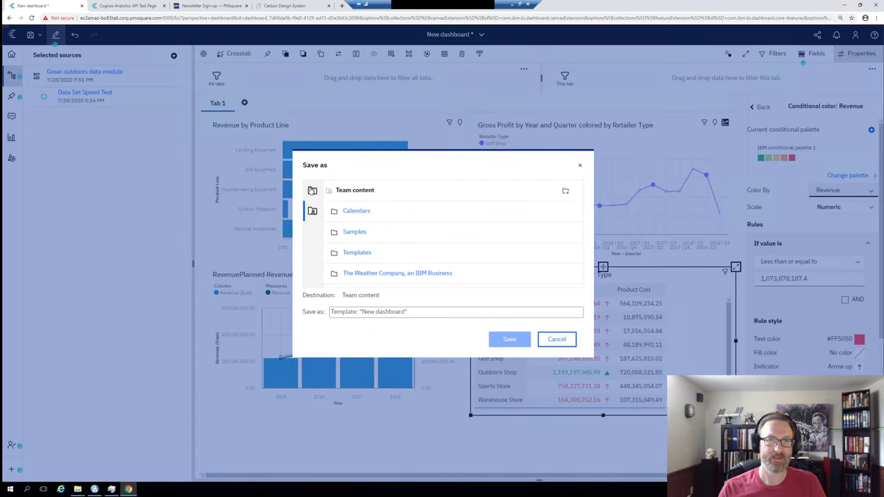
pyautogui.click(359, 253)
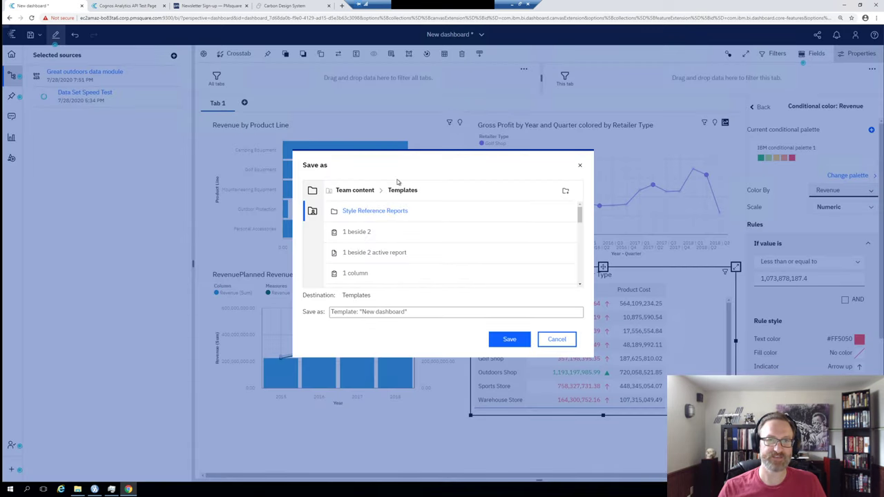
pyautogui.scroll(-5, 387, 256)
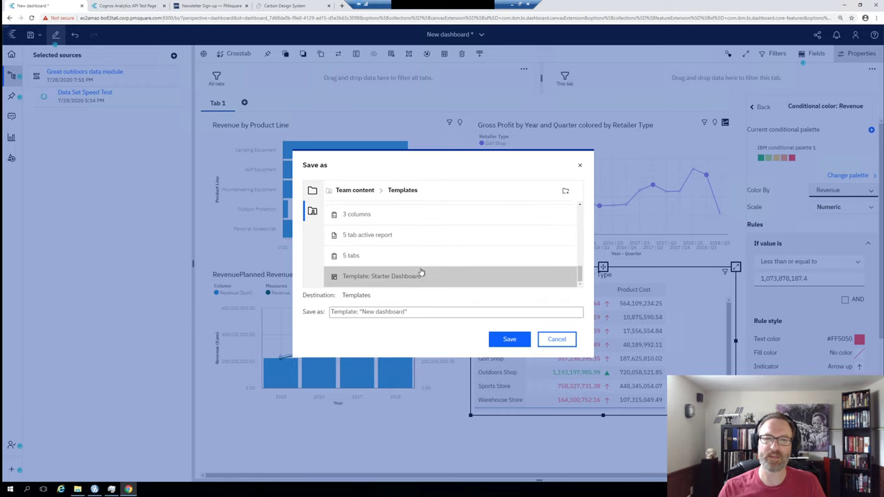
pyautogui.doubleClick(410, 312)
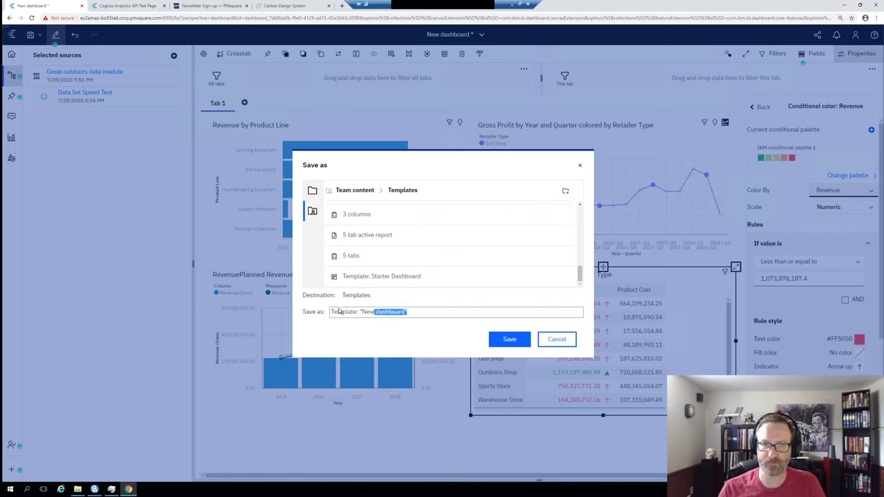
pyautogui.moveTo(338, 312); pyautogui.dragTo(362, 316)
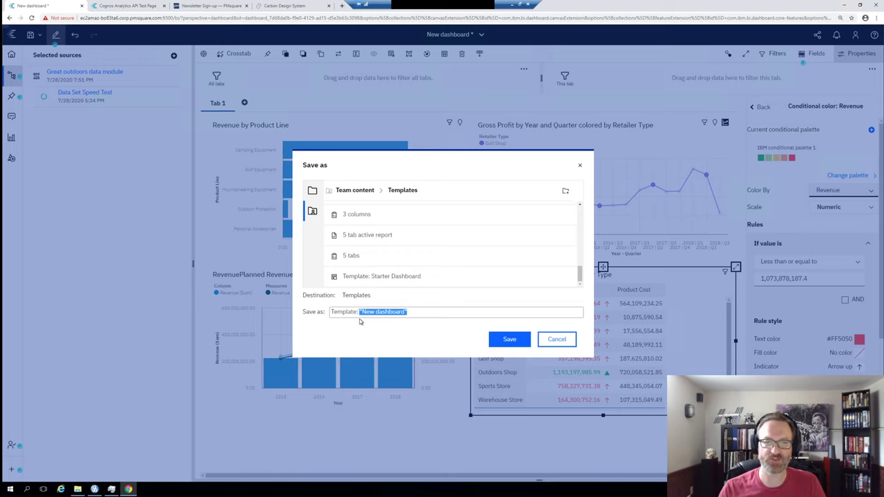
pyautogui.press('BackSpace')
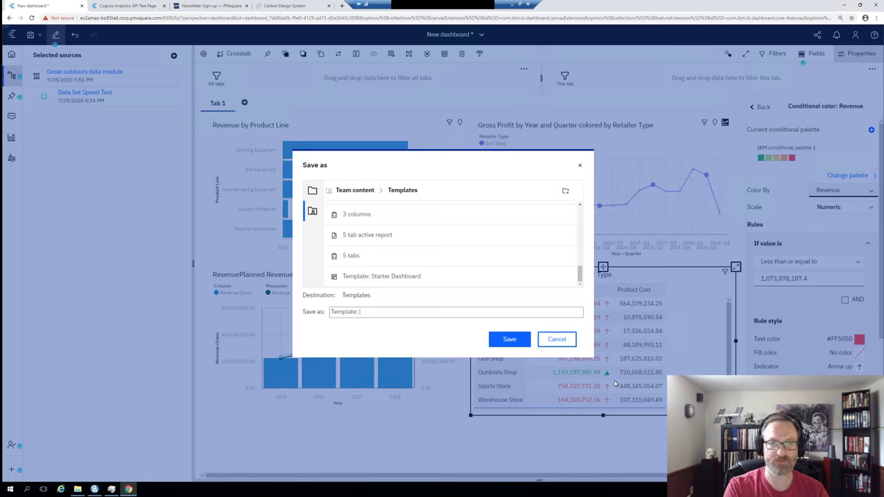
pyautogui.write('Livestr')
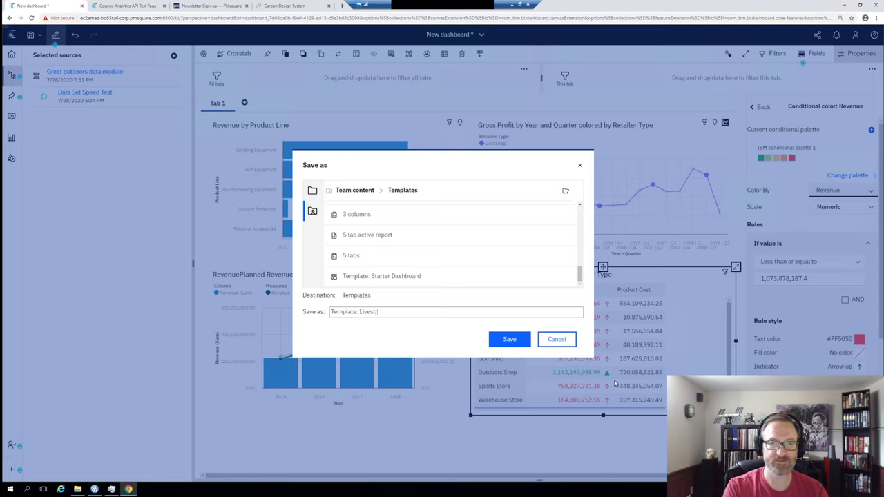
pyautogui.write('eam Iemplate')
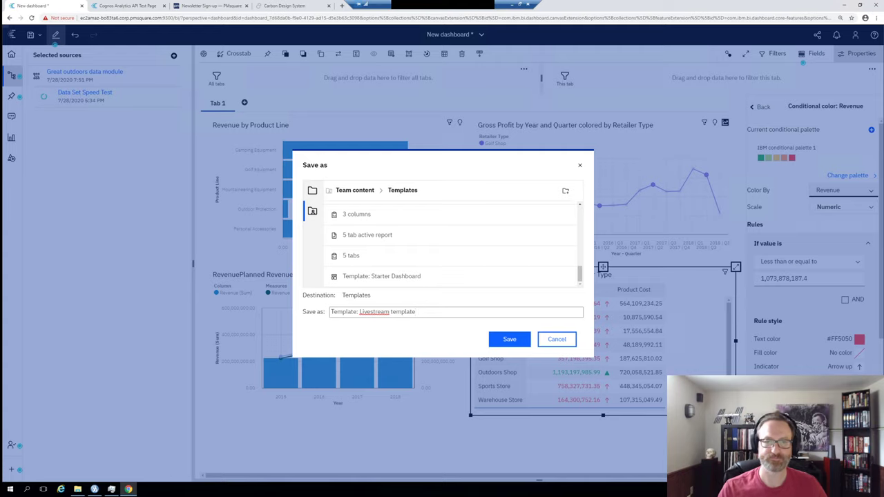
pyautogui.click(508, 339)
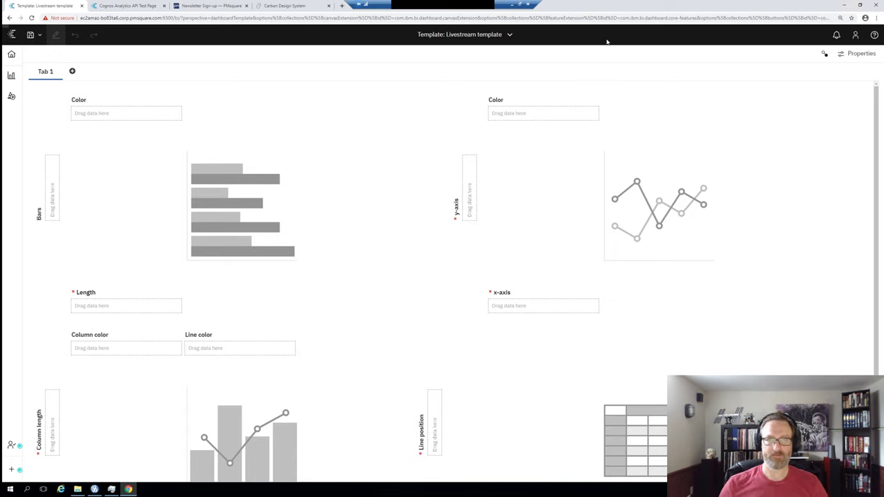
# Create a new dashboard from the Starter Dashboard custom template.
pyautogui.click(472, 36)
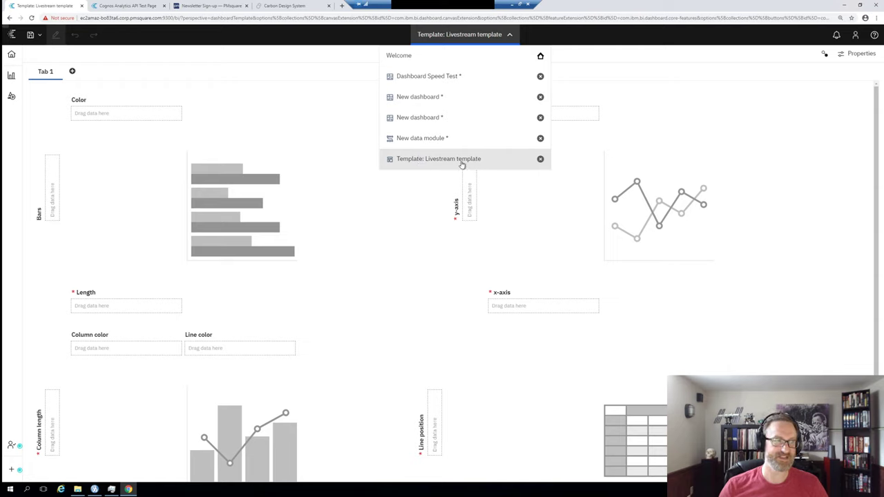
pyautogui.click(492, 35)
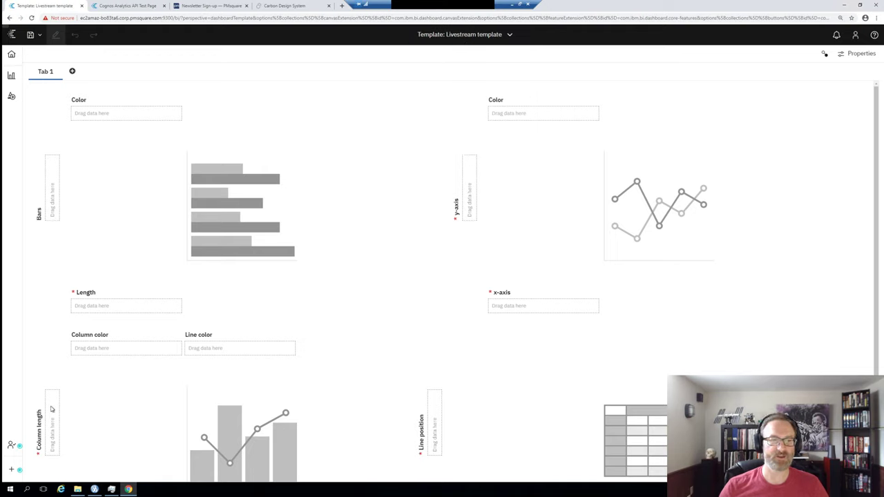
pyautogui.click(11, 470)
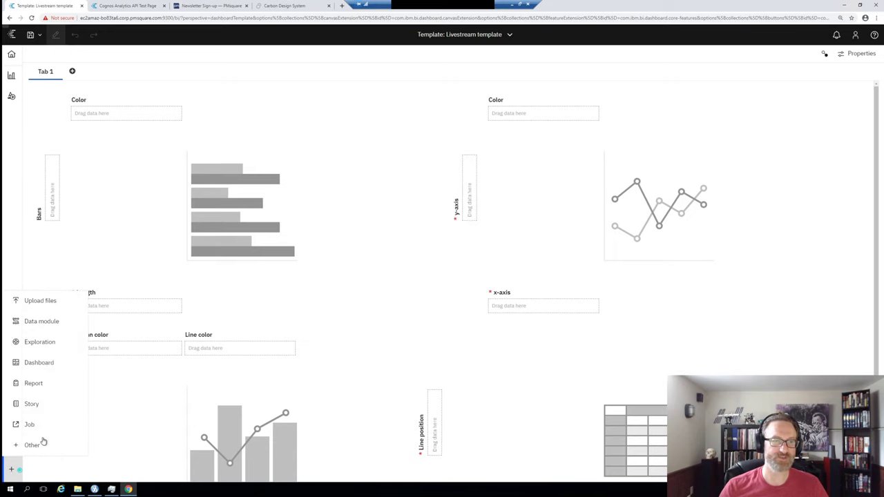
pyautogui.click(40, 364)
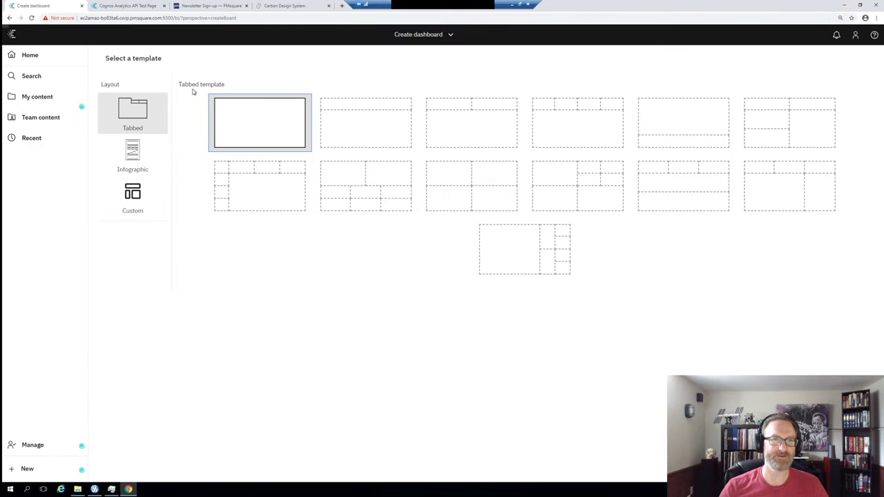
pyautogui.click(132, 204)
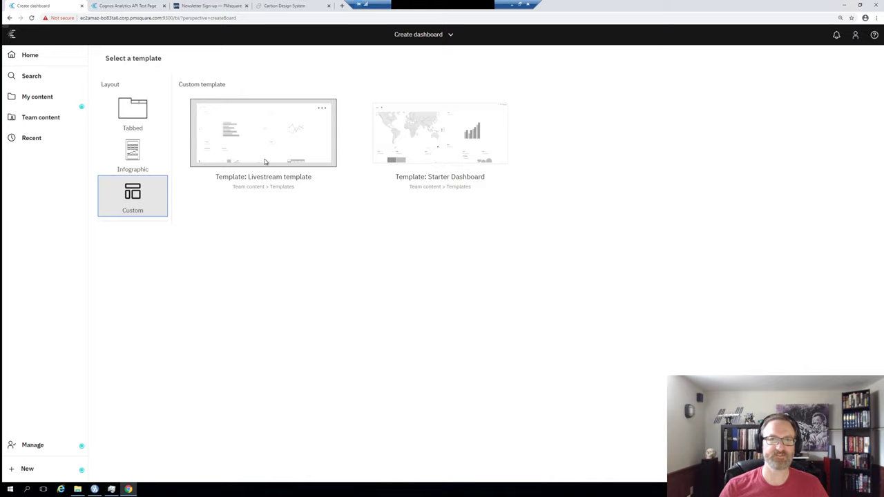
pyautogui.click(483, 162)
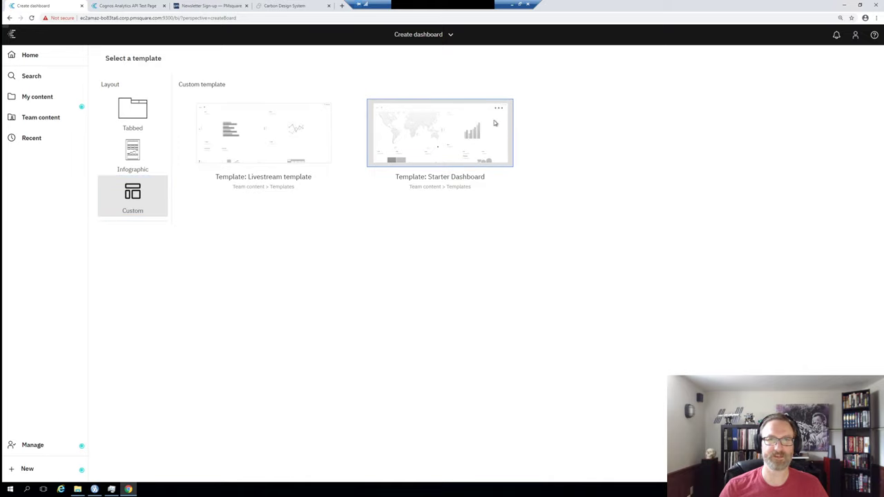
pyautogui.click(846, 471)
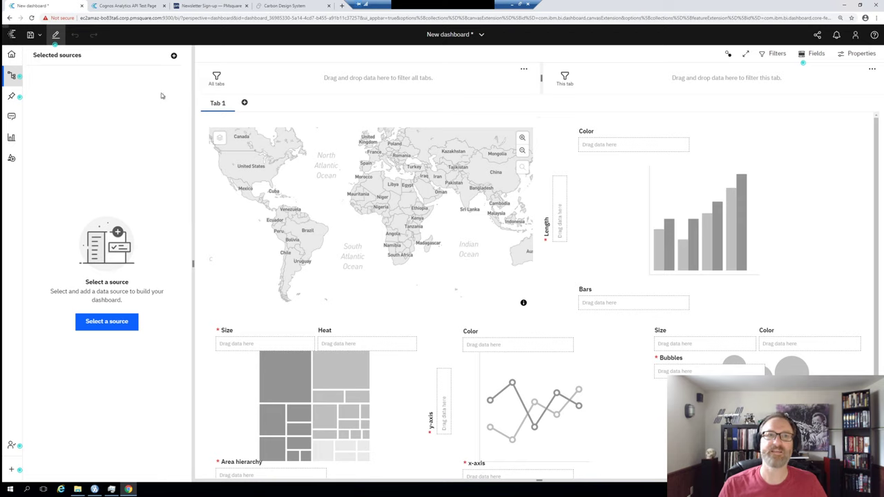
# Add California website visits from Samples > By feature > Core > Data as the source.
pyautogui.click(171, 58)
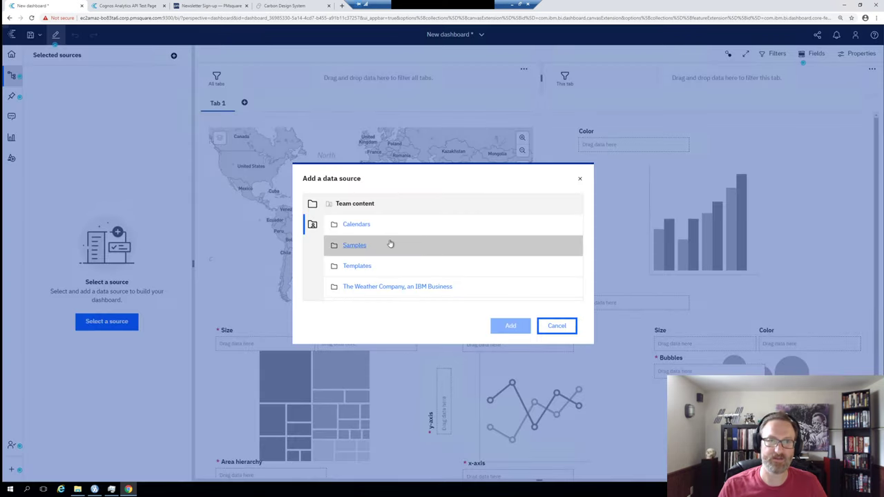
pyautogui.click(356, 247)
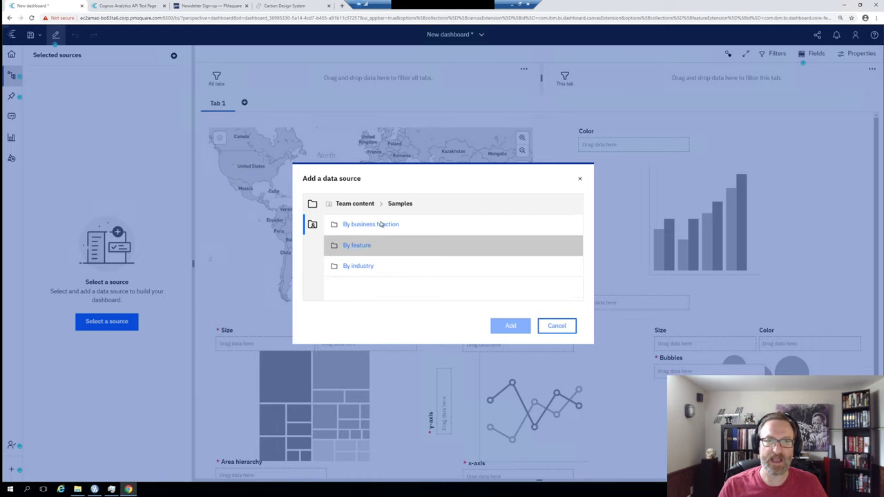
pyautogui.click(361, 247)
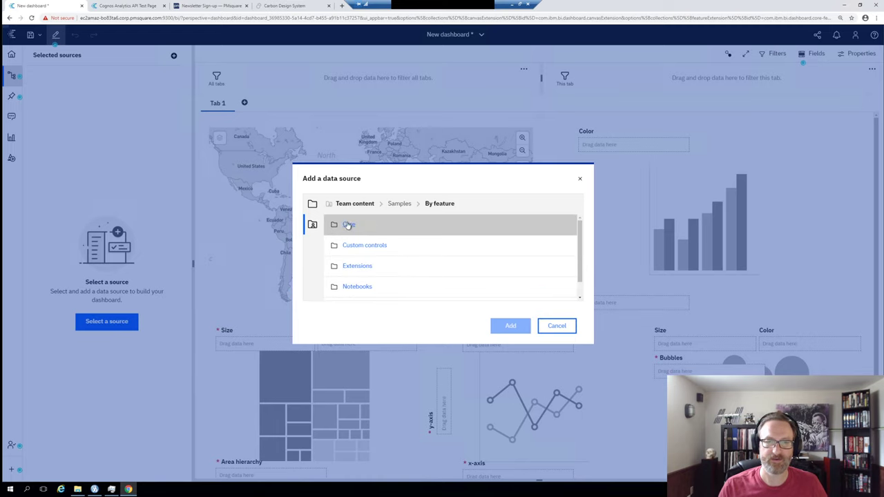
pyautogui.click(352, 225)
pyautogui.click(350, 244)
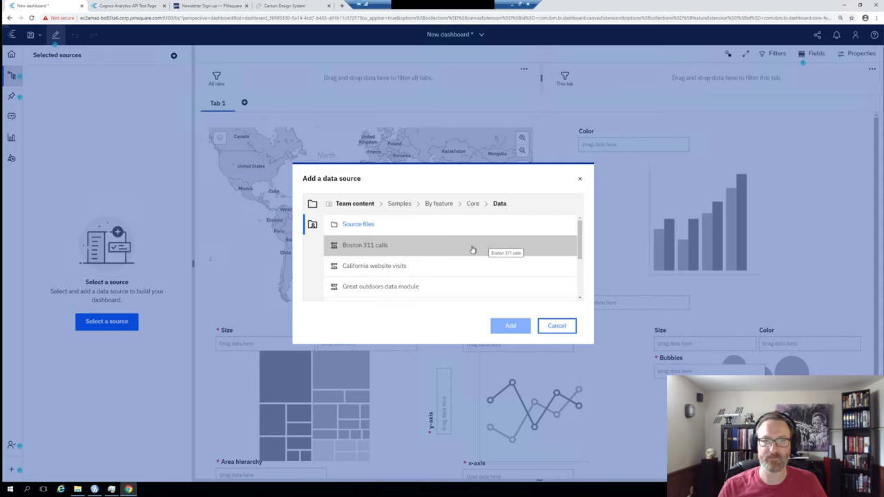
pyautogui.click(378, 276)
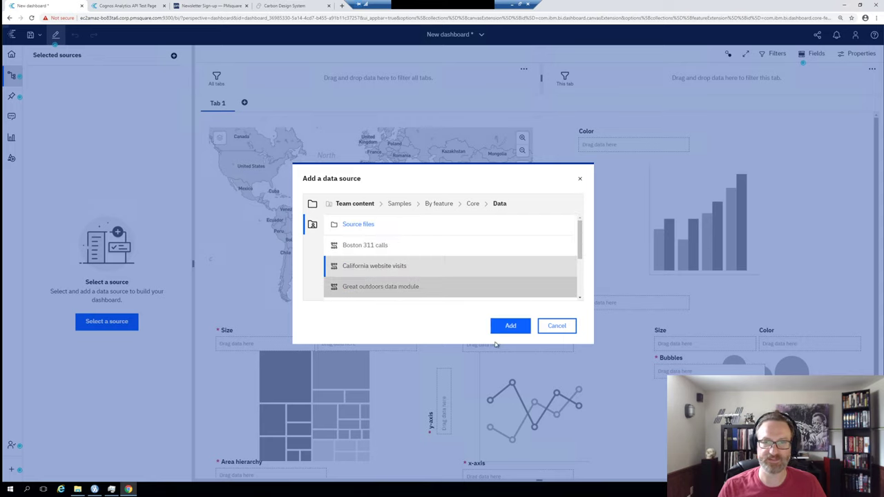
pyautogui.click(510, 327)
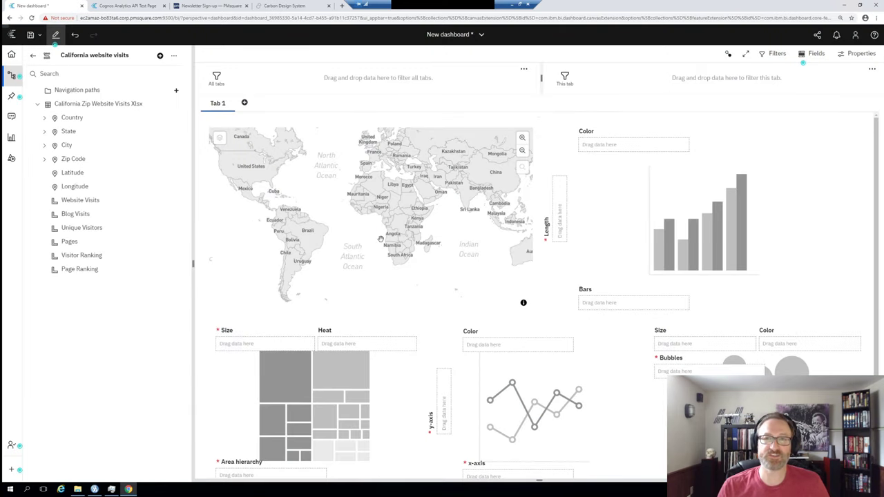
# Map Zip Code to the map's Locations and Website Visits to Location color.
pyautogui.click(411, 184)
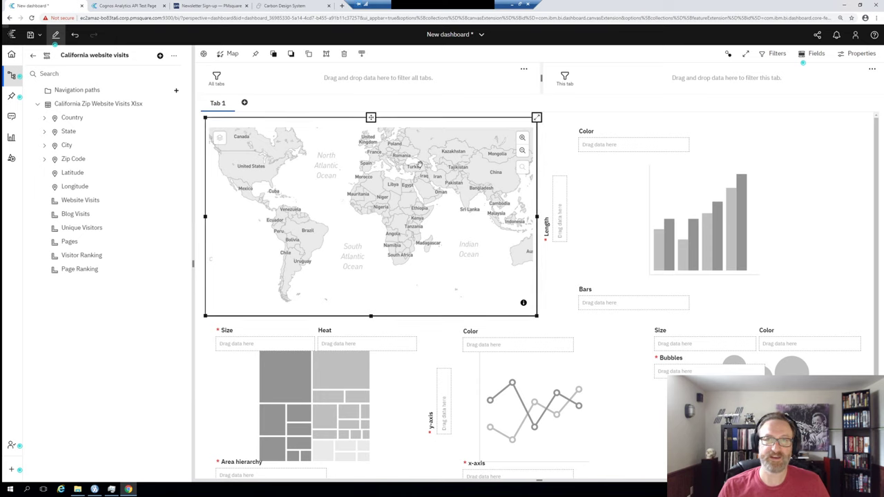
pyautogui.click(813, 53)
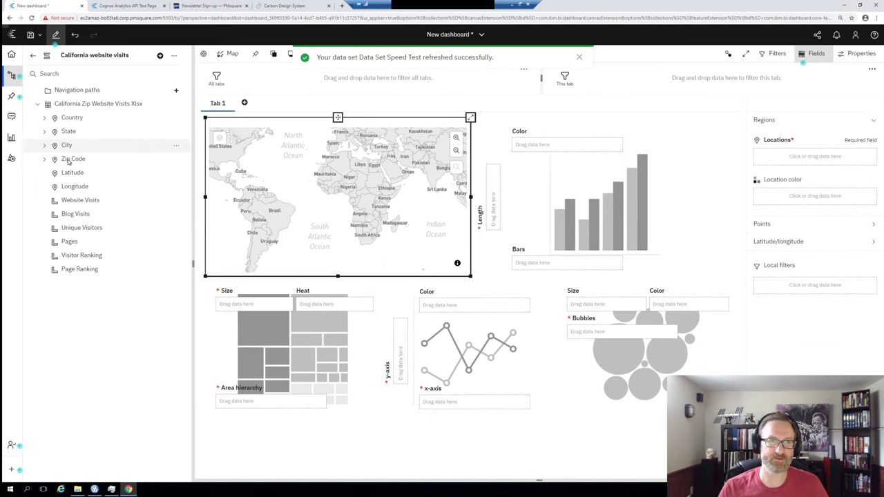
pyautogui.moveTo(71, 159); pyautogui.dragTo(820, 157)
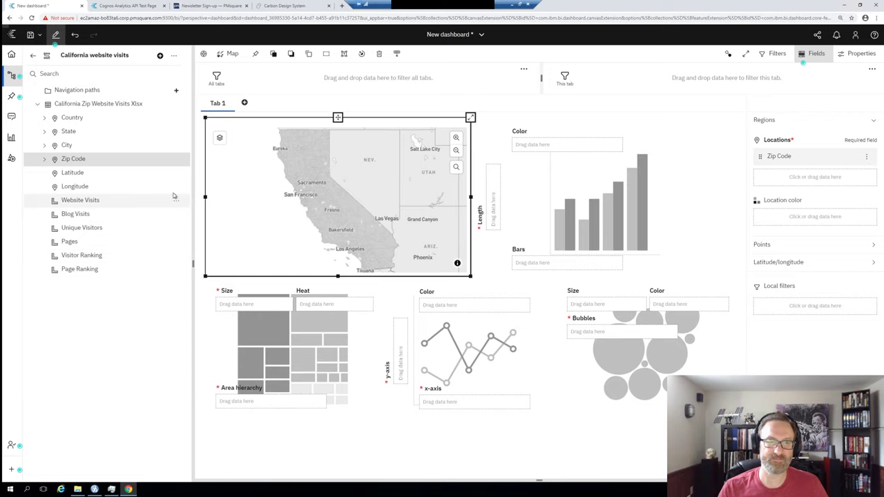
pyautogui.moveTo(81, 201); pyautogui.dragTo(791, 218)
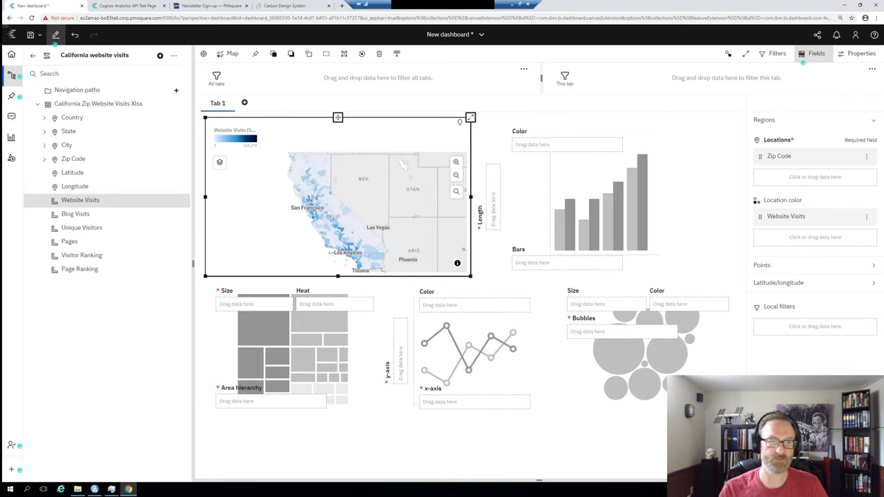
pyautogui.click(11, 471)
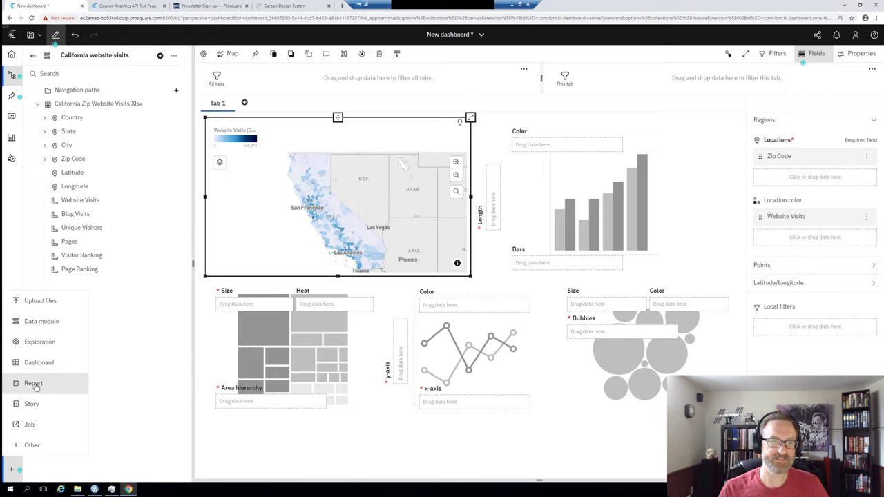
# Create a new blank report.
pyautogui.click(35, 385)
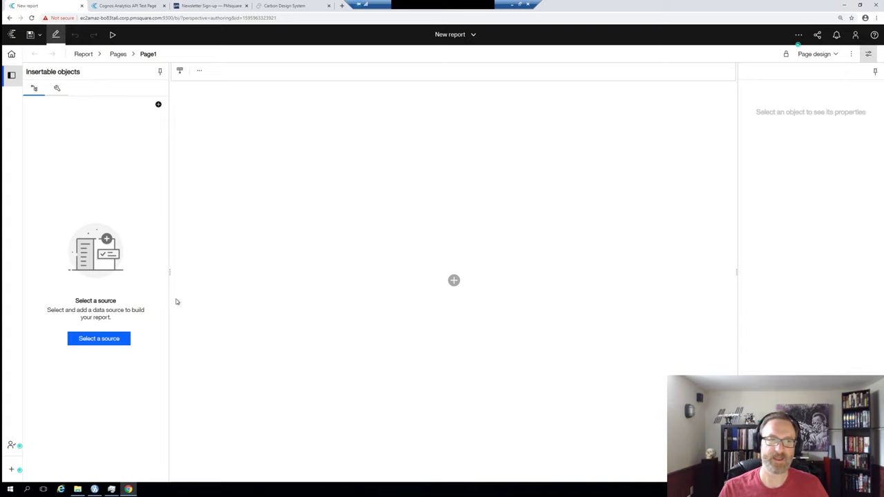
# Open Great outdoors data module from Samples > By feature > Core > Data as the report source.
pyautogui.click(158, 104)
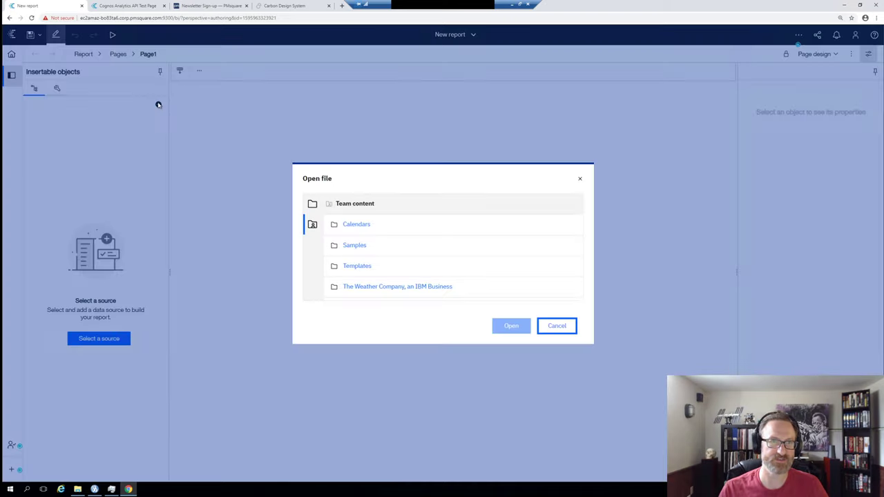
pyautogui.click(361, 247)
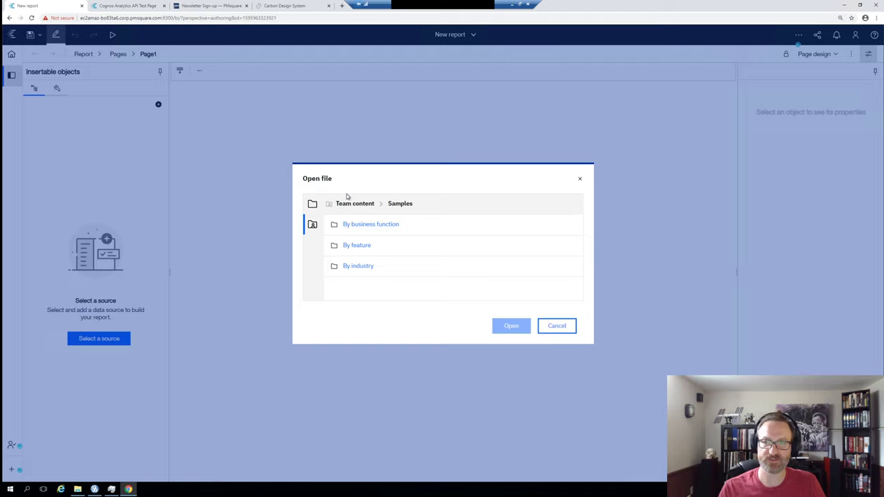
pyautogui.click(359, 245)
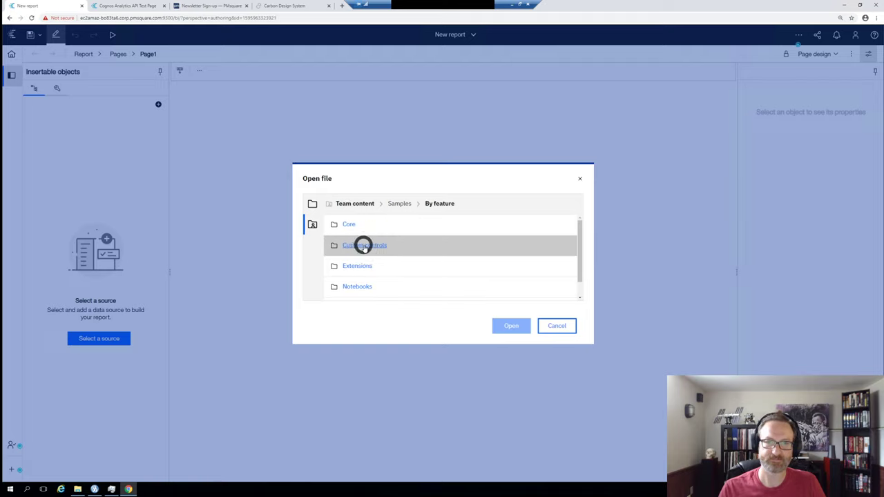
pyautogui.click(350, 224)
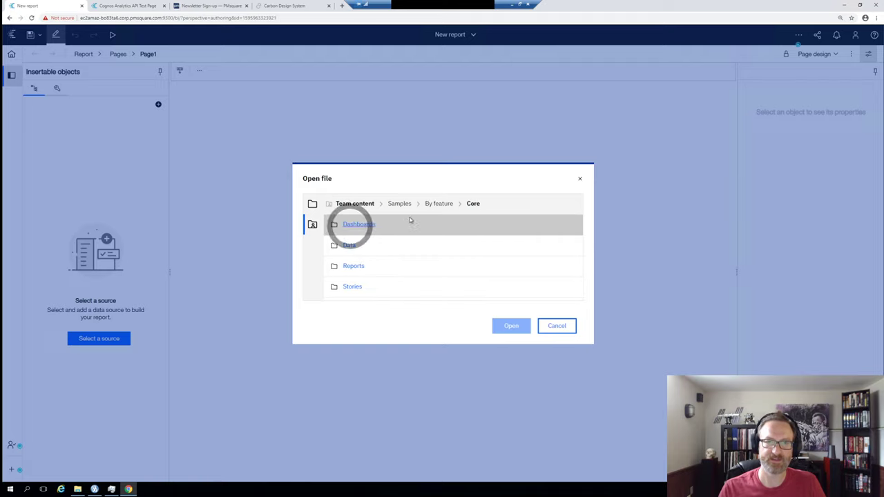
pyautogui.click(347, 246)
pyautogui.scroll(-2, 388, 266)
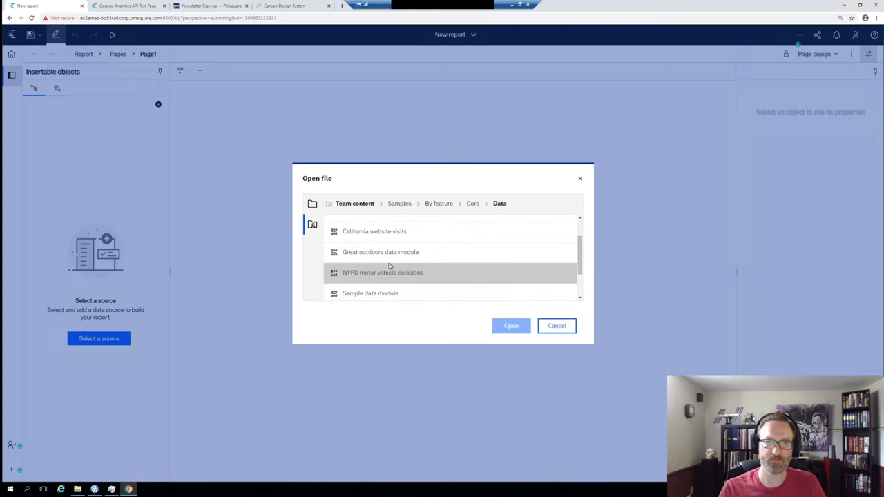
pyautogui.click(392, 253)
pyautogui.click(509, 326)
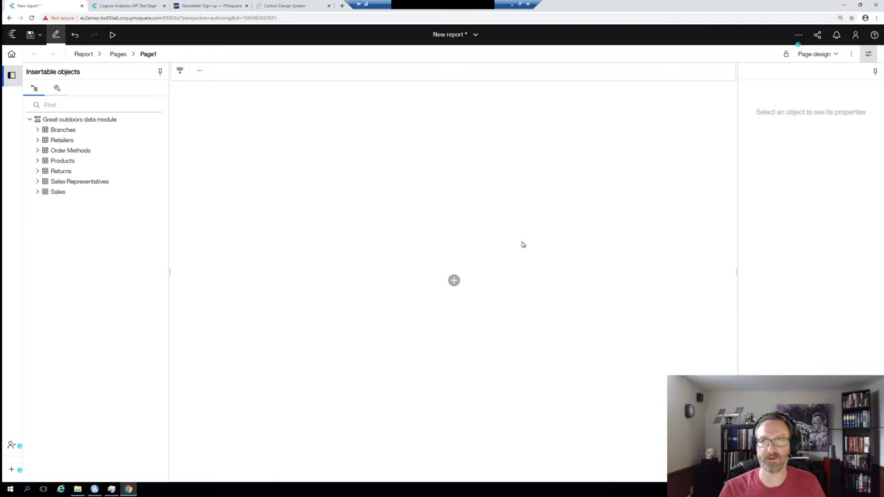
# Display the report-level overview via the navigation breadcrumb.
pyautogui.click(818, 36)
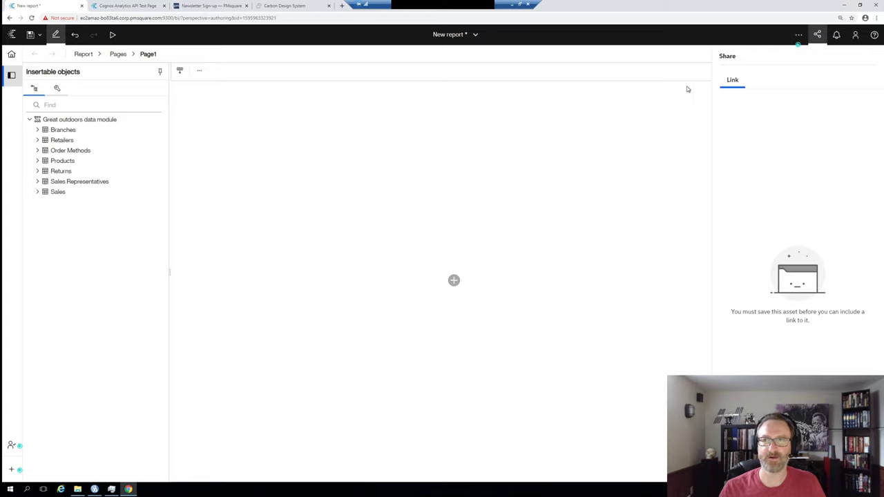
pyautogui.click(649, 82)
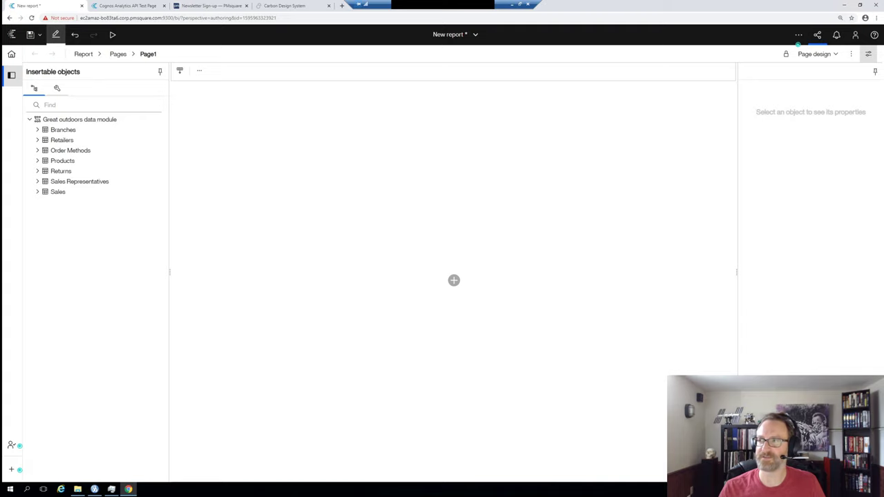
pyautogui.click(852, 55)
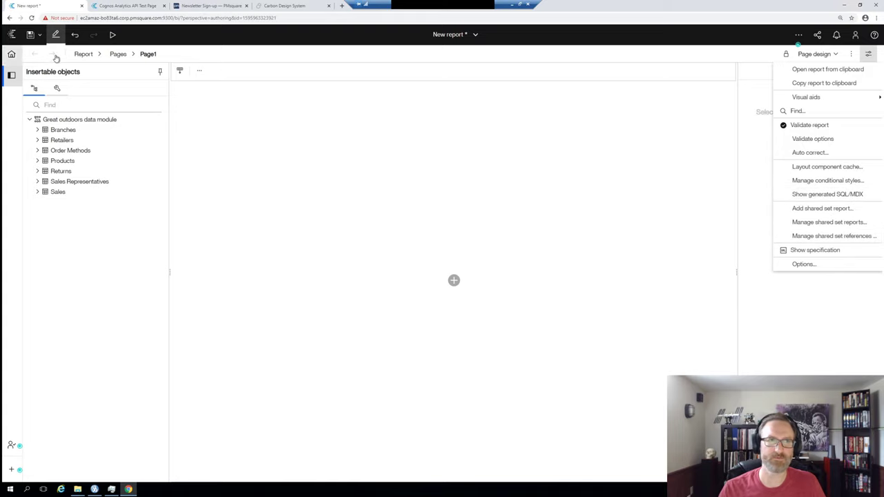
pyautogui.click(78, 56)
pyautogui.click(81, 55)
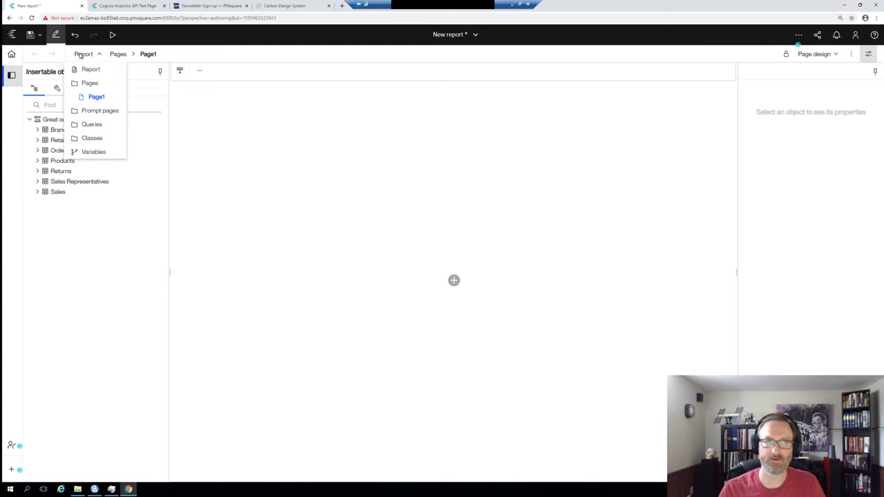
pyautogui.click(81, 70)
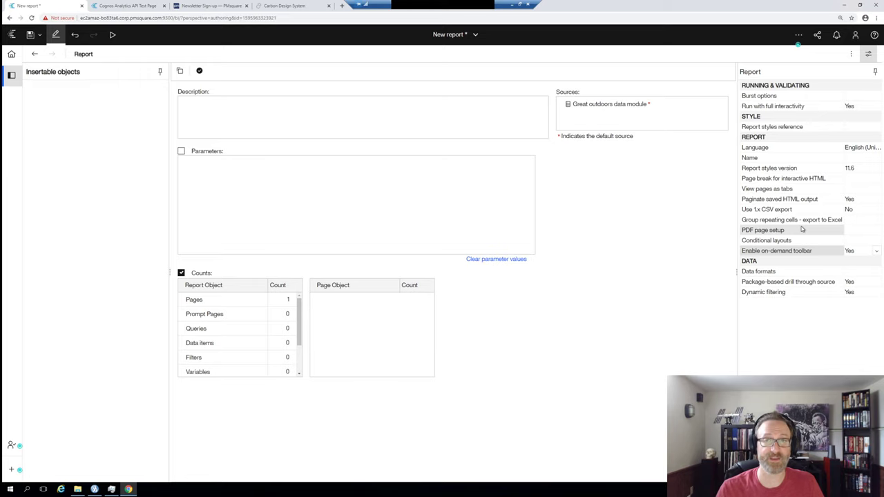
pyautogui.click(874, 250)
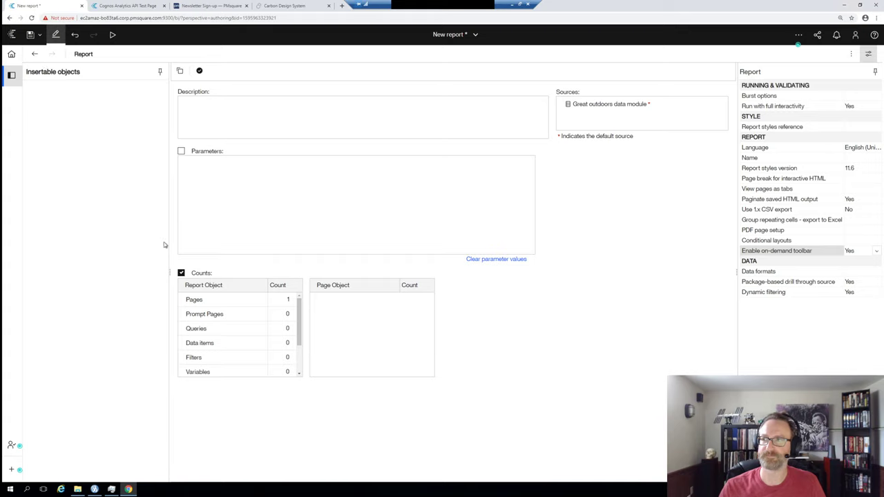
pyautogui.click(11, 74)
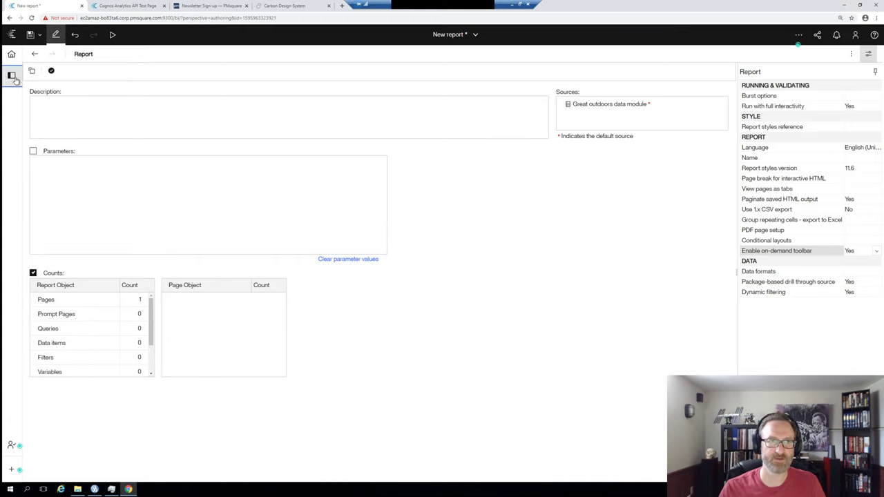
pyautogui.click(114, 34)
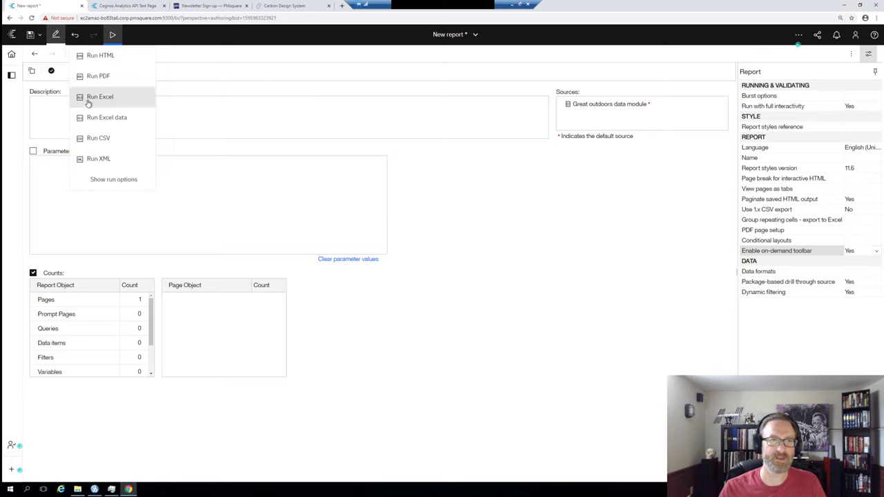
pyautogui.click(12, 77)
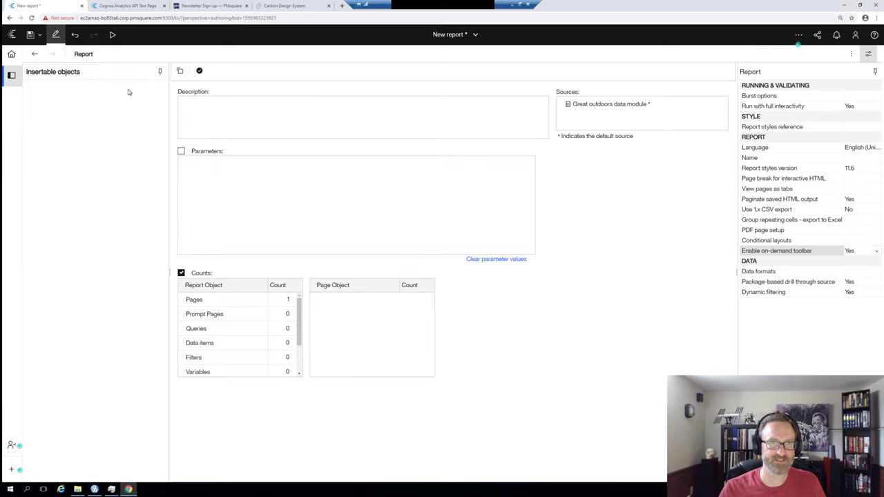
pyautogui.click(11, 58)
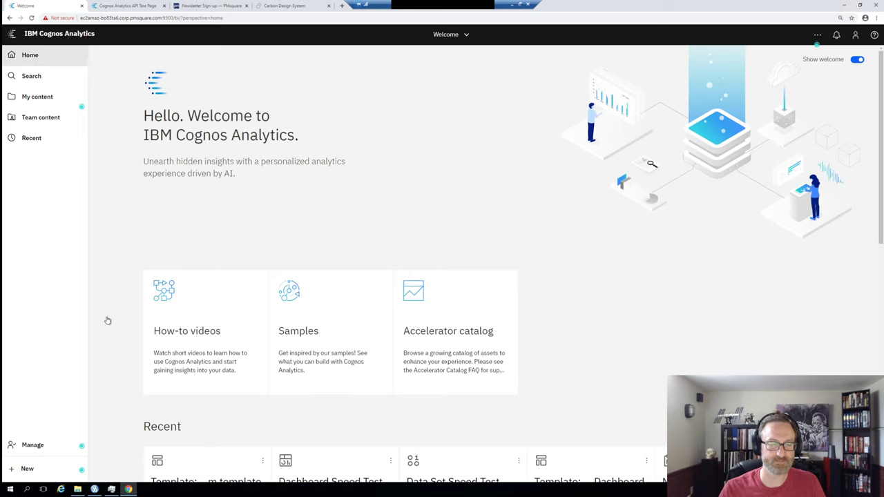
pyautogui.click(436, 36)
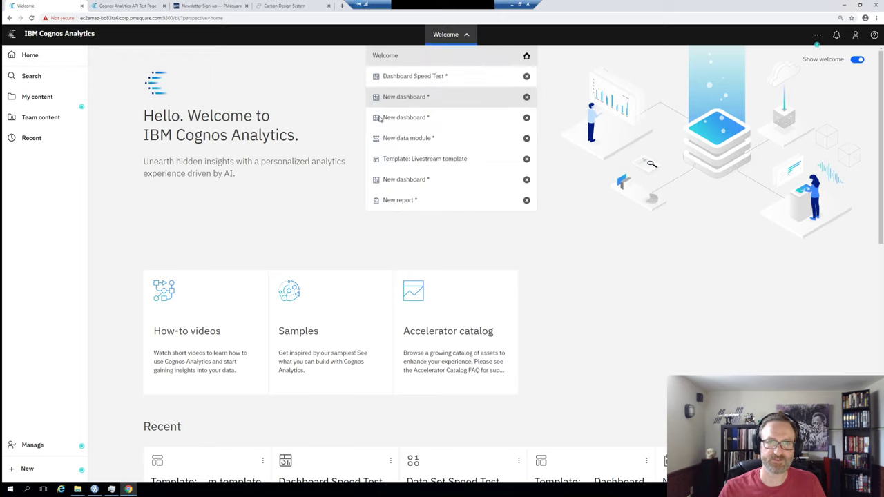
pyautogui.click(390, 201)
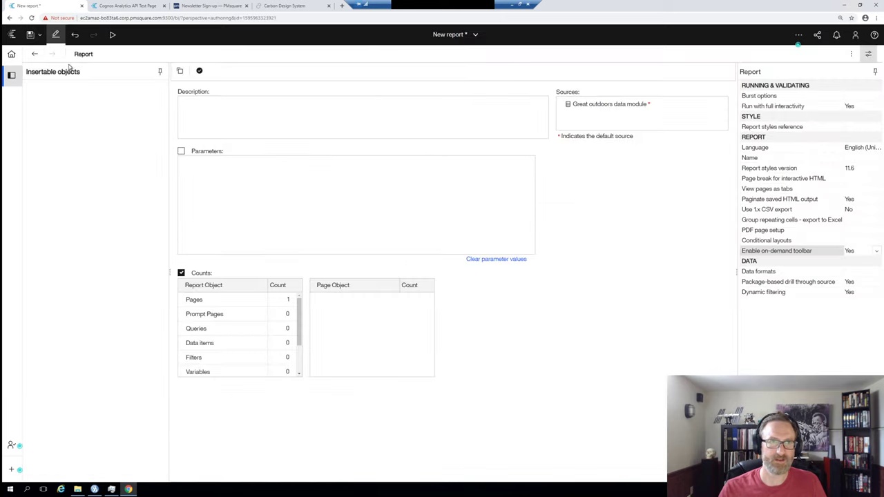
pyautogui.click(92, 55)
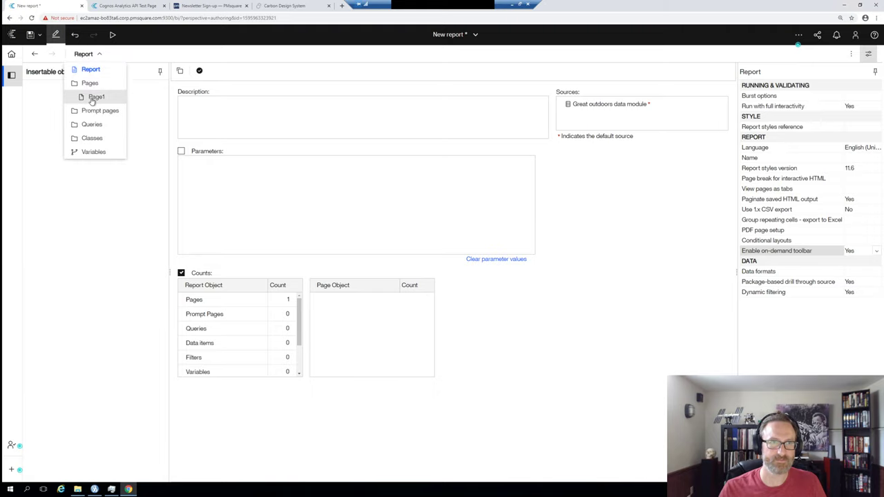
# Insert a new list onto Page1.
pyautogui.click(94, 95)
pyautogui.click(454, 281)
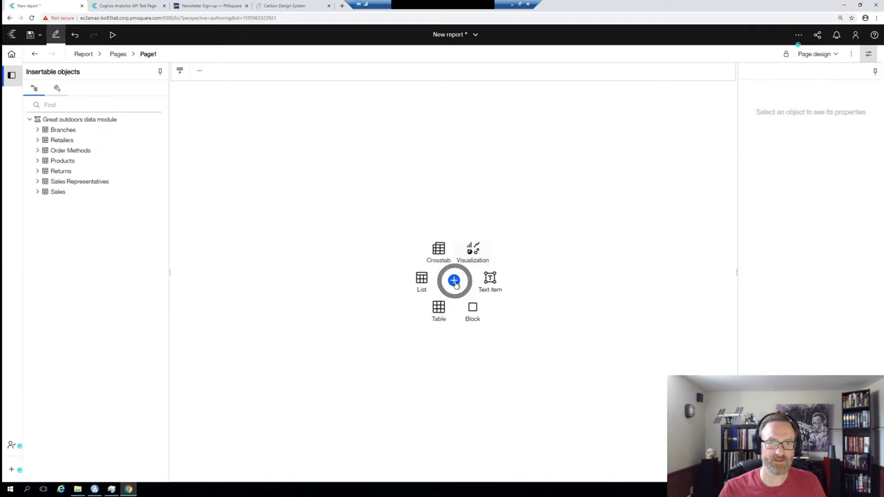
pyautogui.click(420, 279)
pyautogui.click(452, 312)
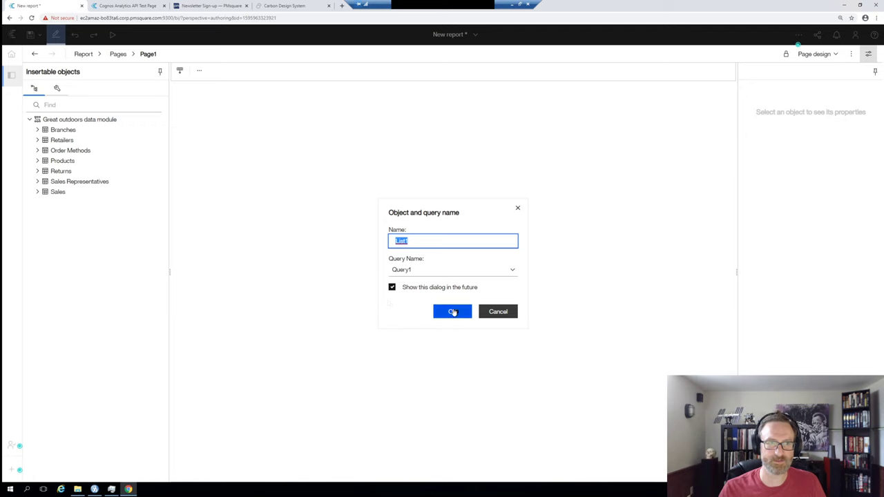
# Add Retailer Name and Quantity columns to the list, then show the Pages overview.
pyautogui.click(37, 140)
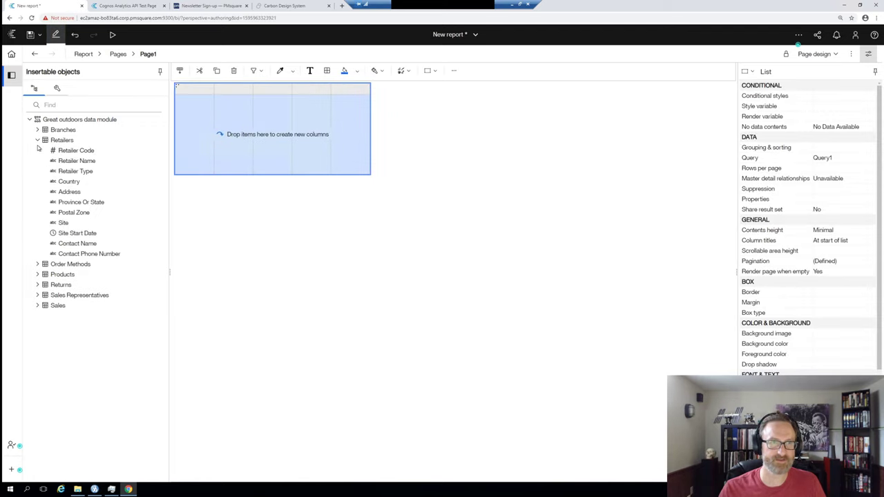
pyautogui.moveTo(159, 145); pyautogui.dragTo(195, 141)
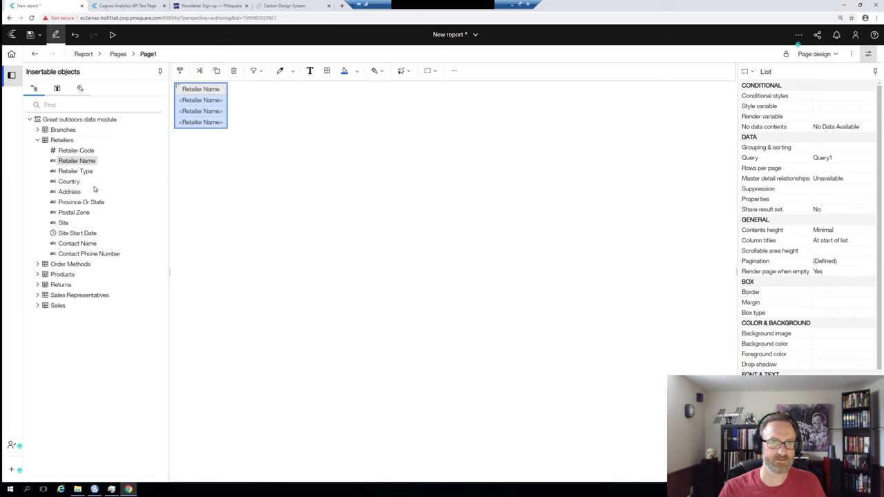
pyautogui.click(37, 306)
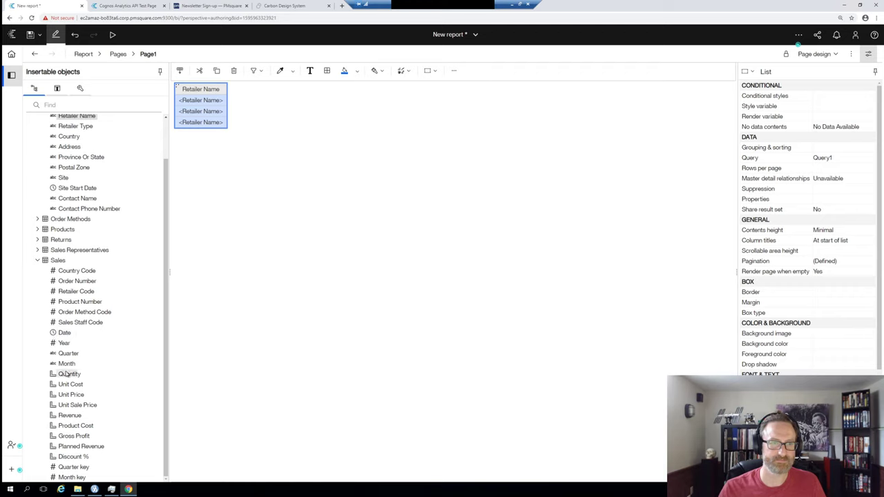
pyautogui.moveTo(63, 374); pyautogui.dragTo(215, 113)
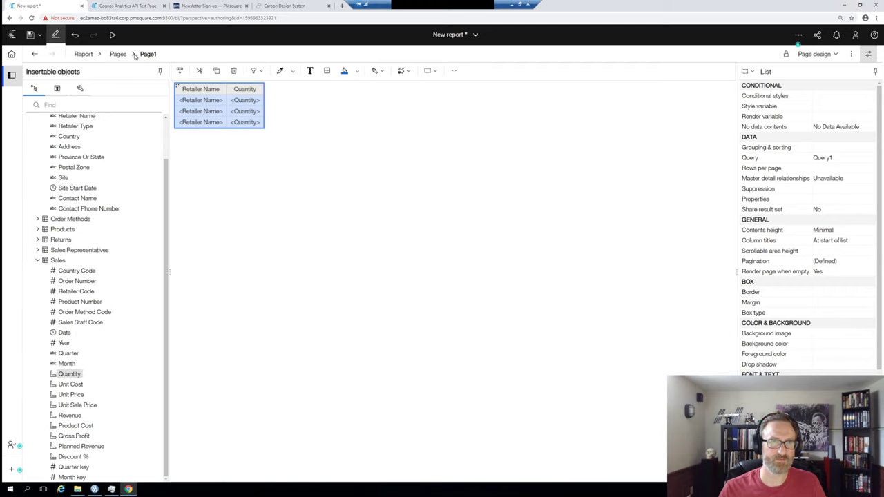
pyautogui.click(93, 54)
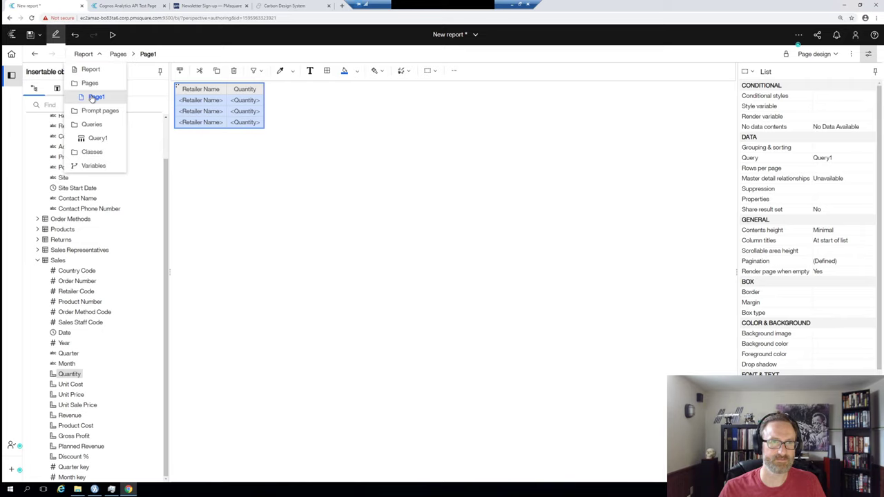
pyautogui.click(90, 83)
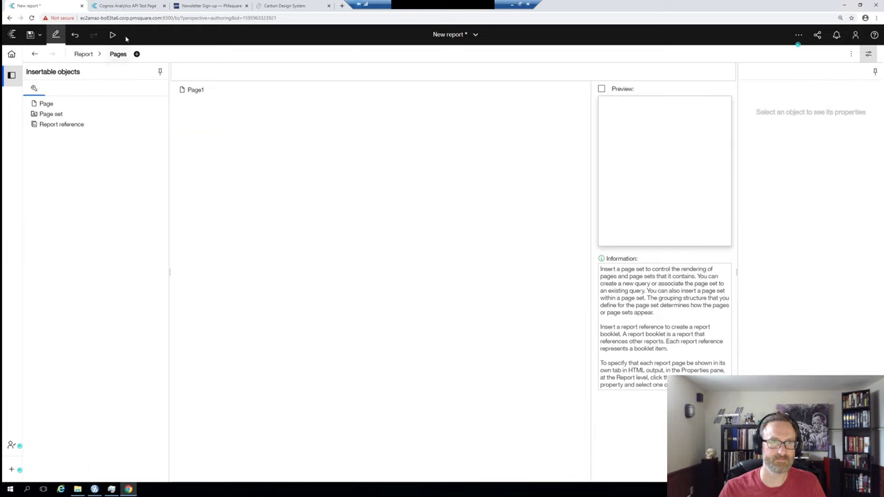
# Add Page2 to the report and insert an empty list on it.
pyautogui.click(136, 55)
pyautogui.click(144, 64)
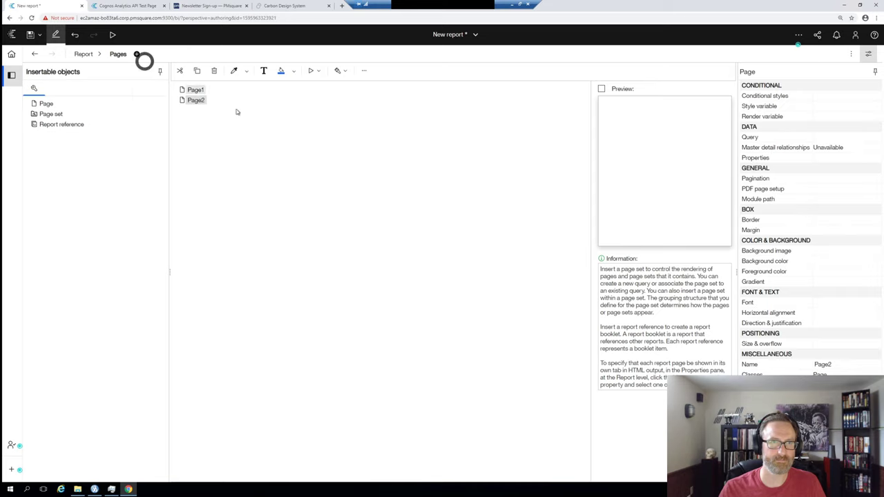
pyautogui.doubleClick(195, 100)
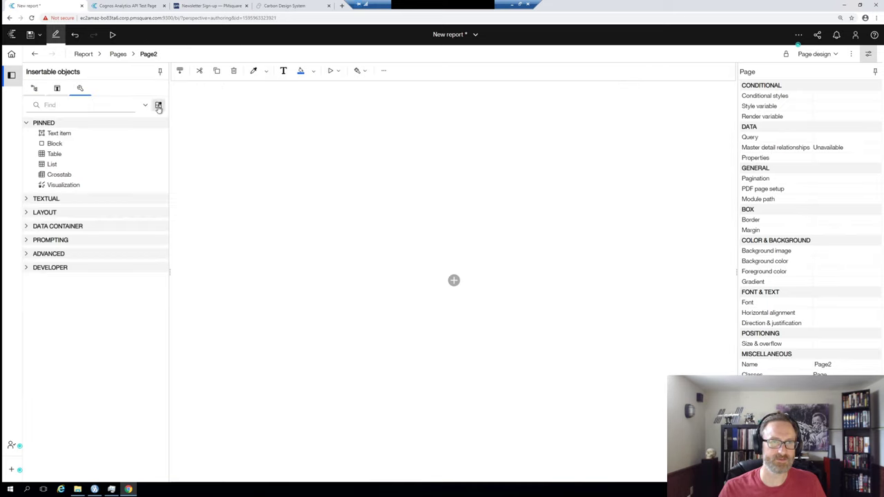
pyautogui.click(454, 280)
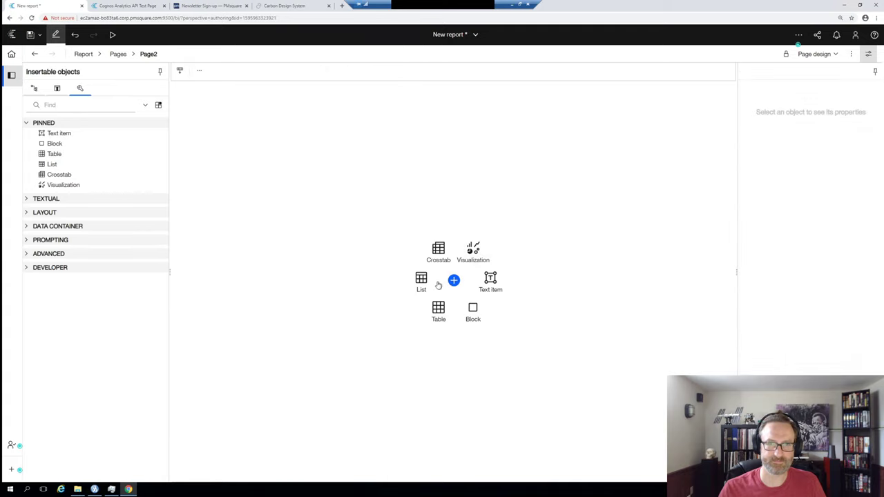
pyautogui.click(422, 279)
pyautogui.click(37, 89)
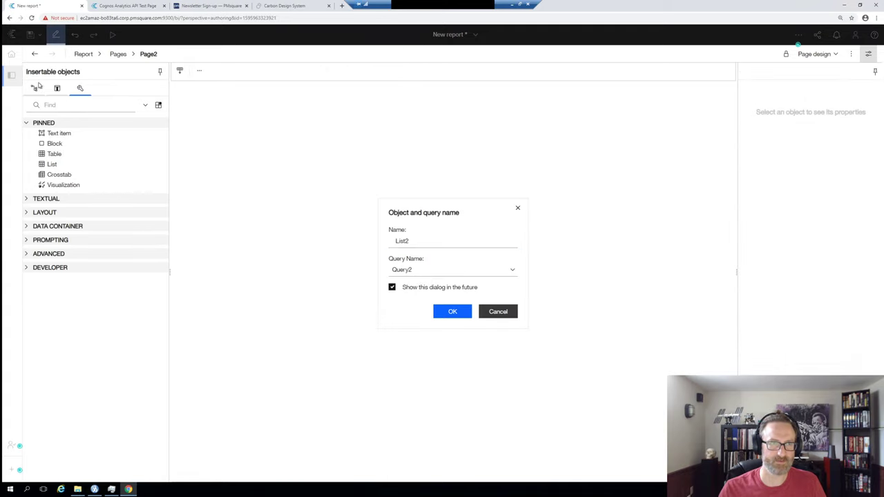
pyautogui.click(440, 315)
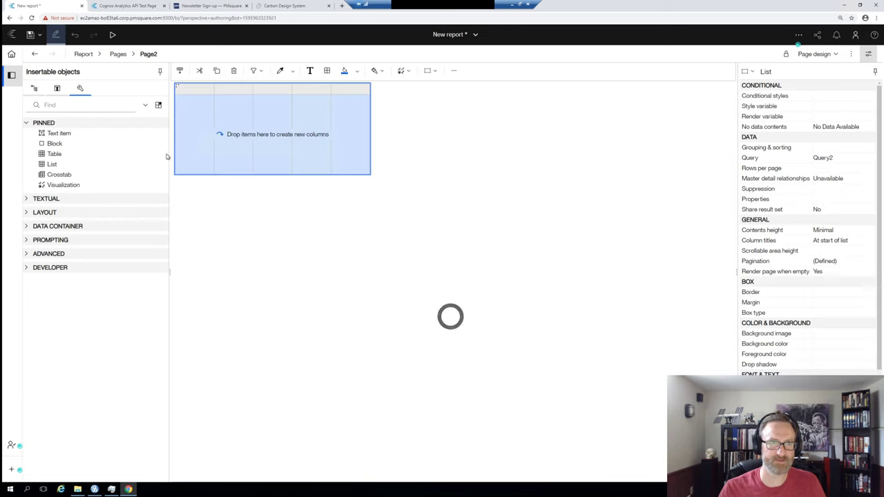
# Add Retailer Code and Revenue columns to Page2's list, then show the Pages overview.
pyautogui.click(34, 89)
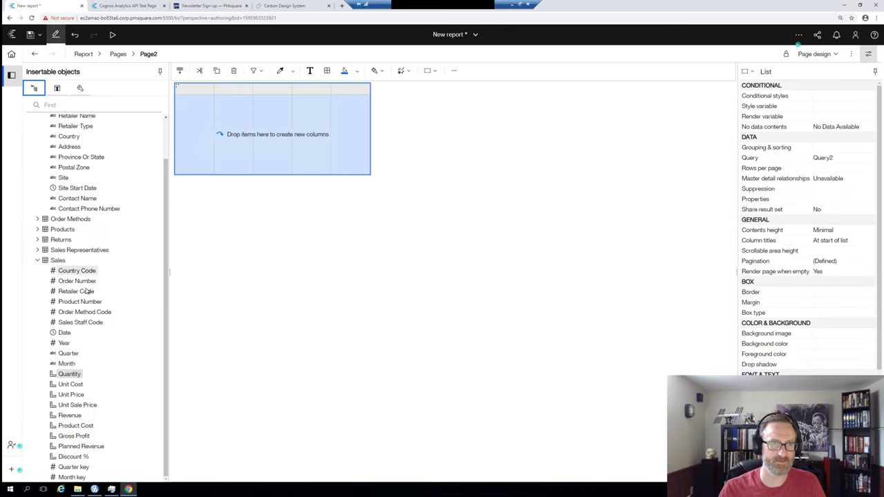
pyautogui.moveTo(86, 294); pyautogui.dragTo(185, 119)
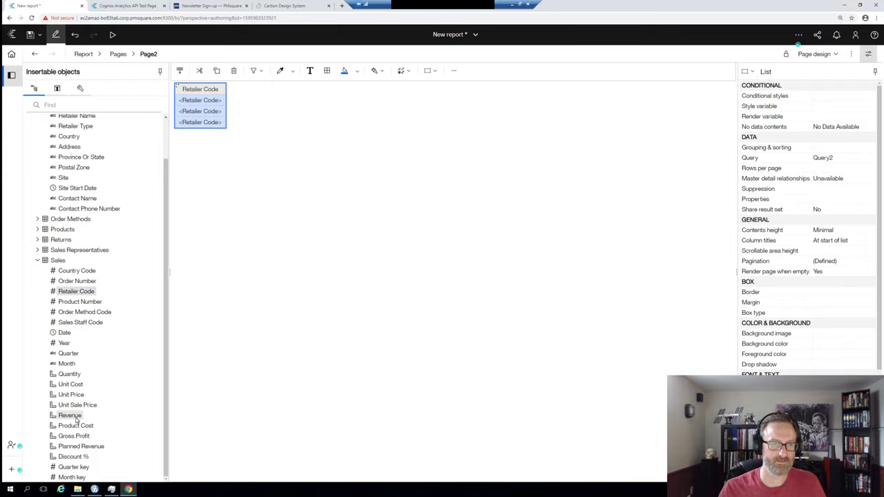
pyautogui.moveTo(69, 415); pyautogui.dragTo(221, 113)
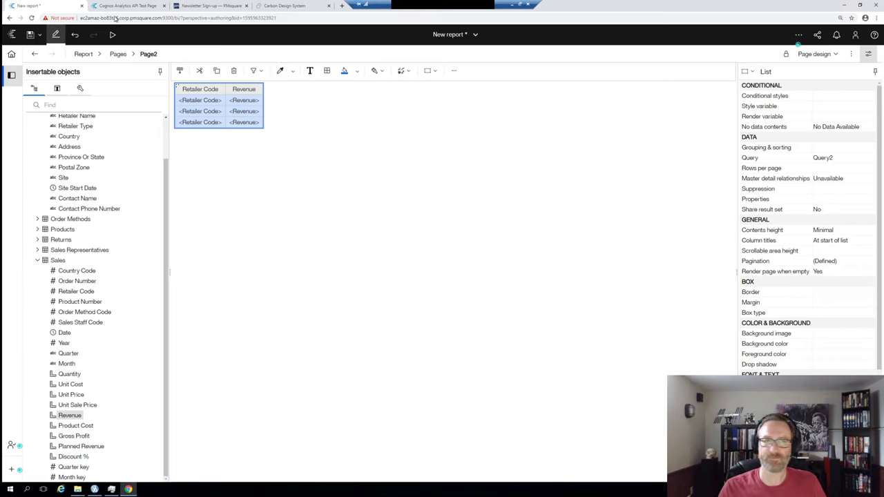
pyautogui.click(118, 54)
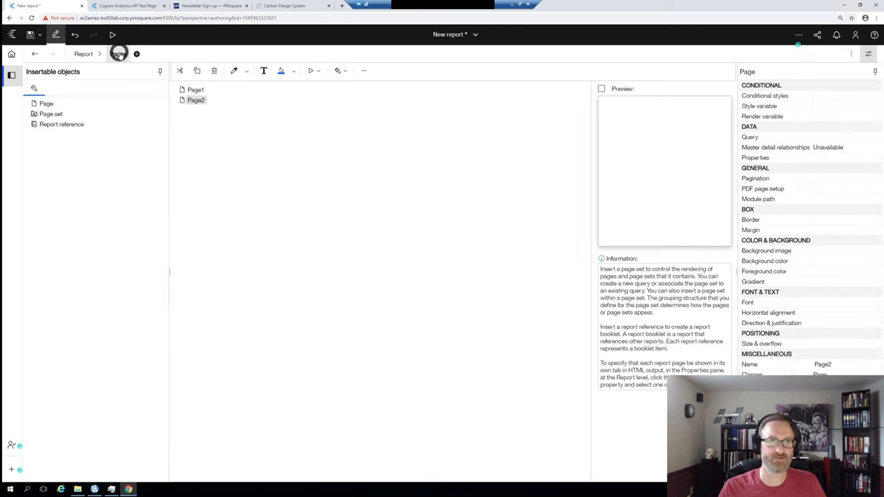
# Run Page2 on its own as HTML output.
pyautogui.click(187, 101)
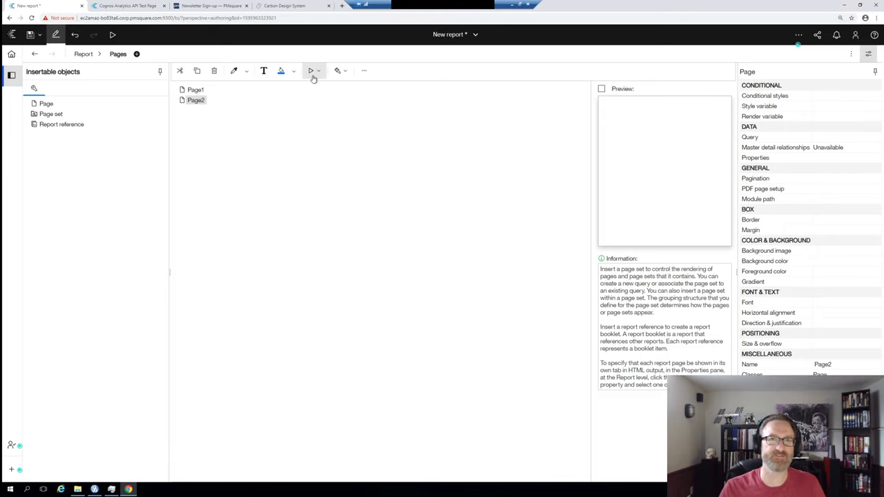
pyautogui.click(317, 70)
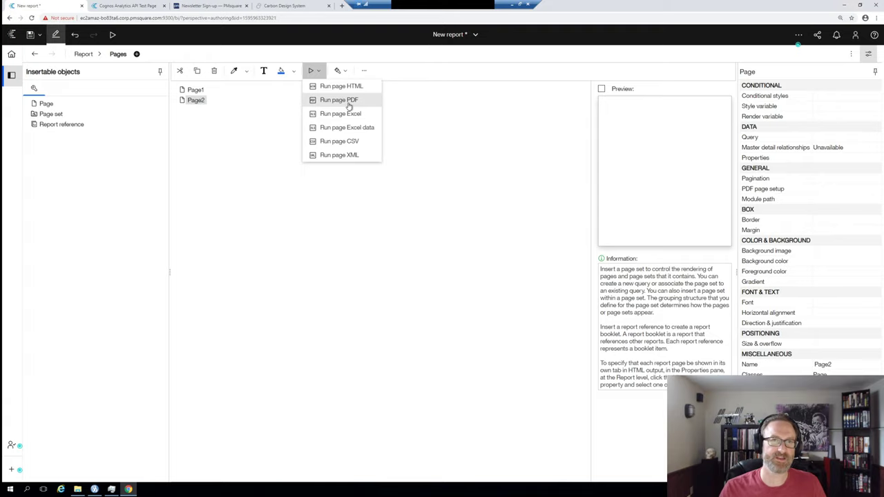
pyautogui.click(352, 87)
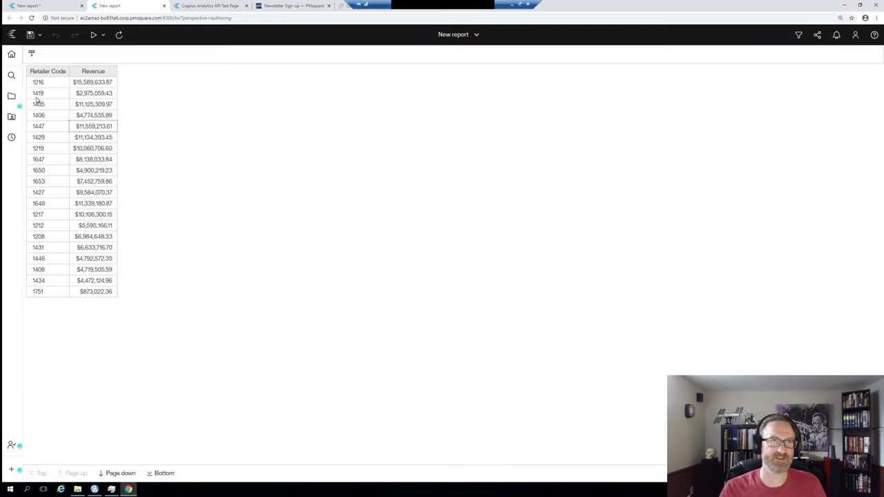
# Back in the authoring view, add a new empty page, Page3, to the report.
pyautogui.click(49, 6)
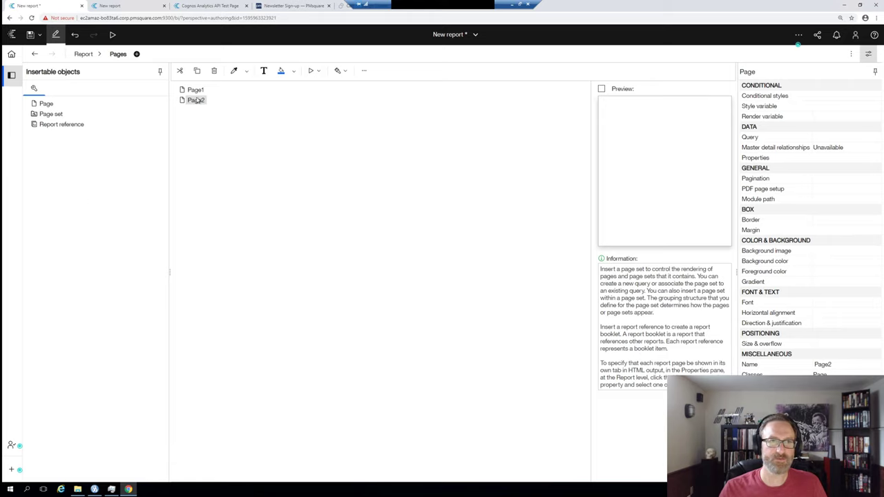
pyautogui.click(136, 54)
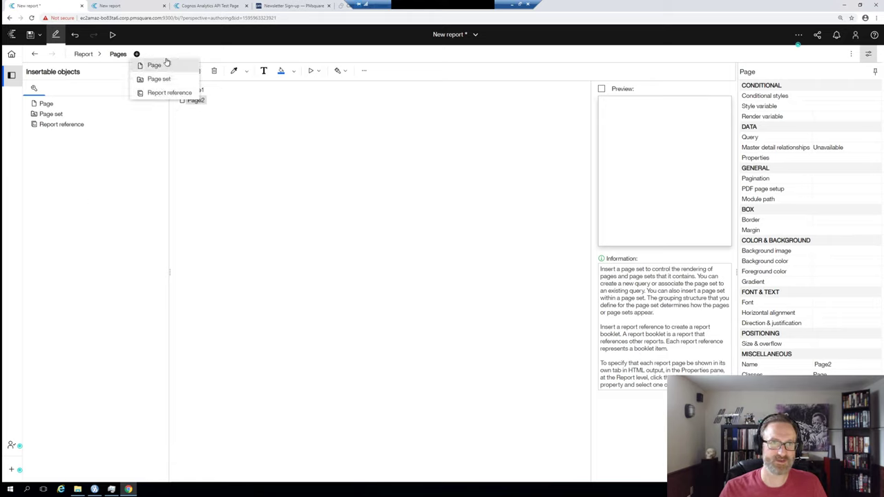
pyautogui.click(155, 66)
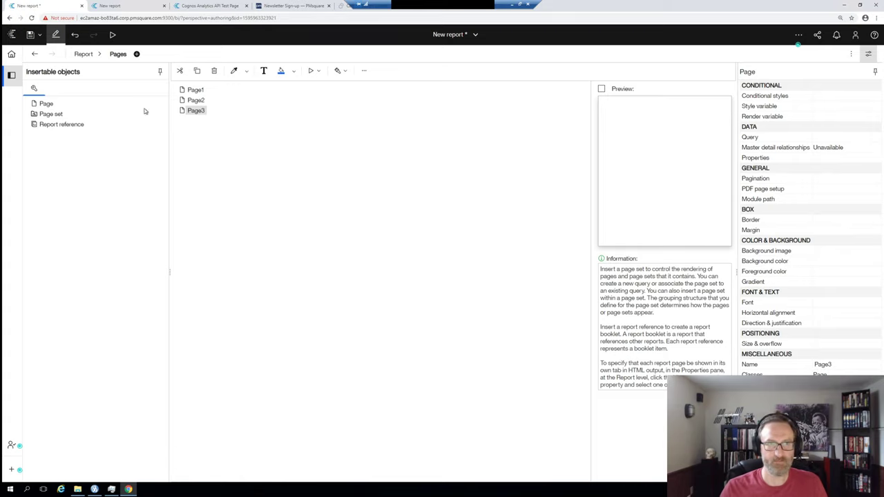
# Open Page3 and place a data table on it, accepting the default name and Query3.
pyautogui.doubleClick(194, 110)
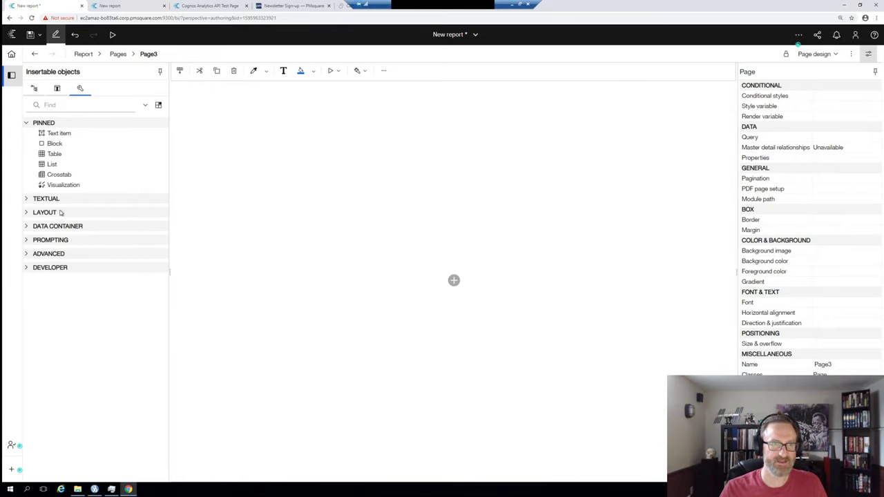
pyautogui.click(66, 227)
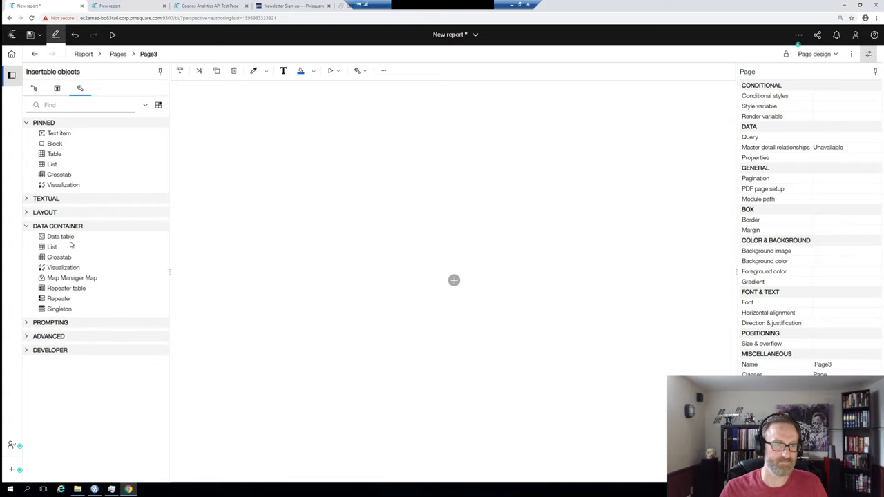
pyautogui.moveTo(69, 238); pyautogui.dragTo(370, 213)
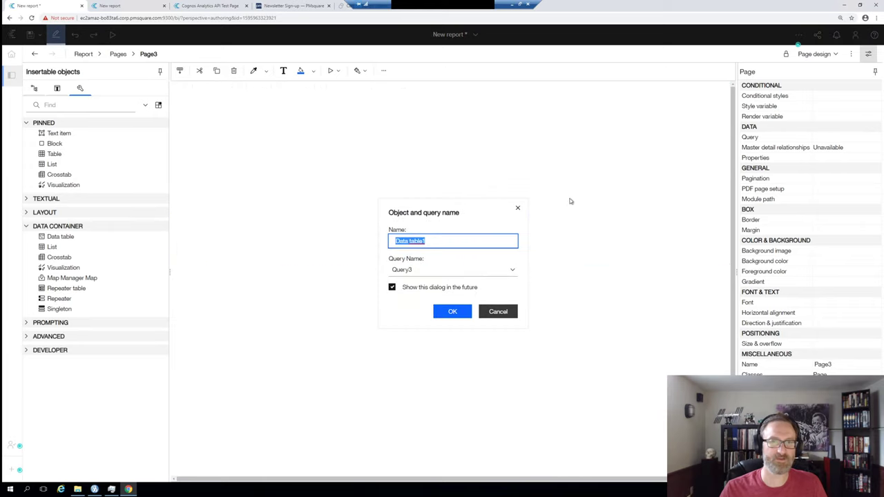
pyautogui.click(452, 311)
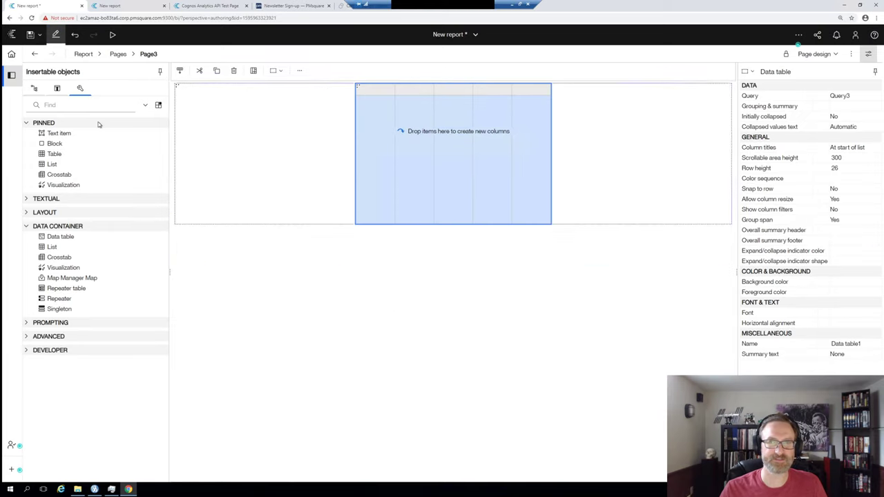
# Add Retailer Type, Country and the nine measures Quantity through Discount % as table columns.
pyautogui.click(35, 87)
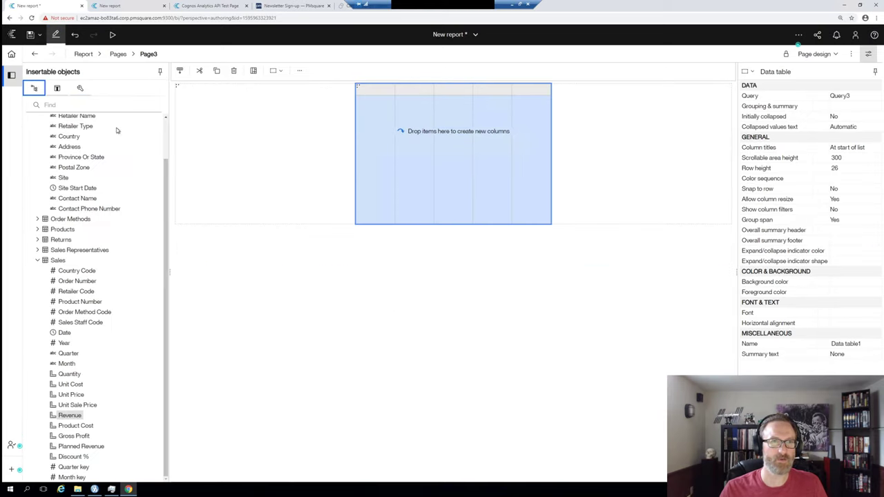
pyautogui.scroll(2, 107, 171)
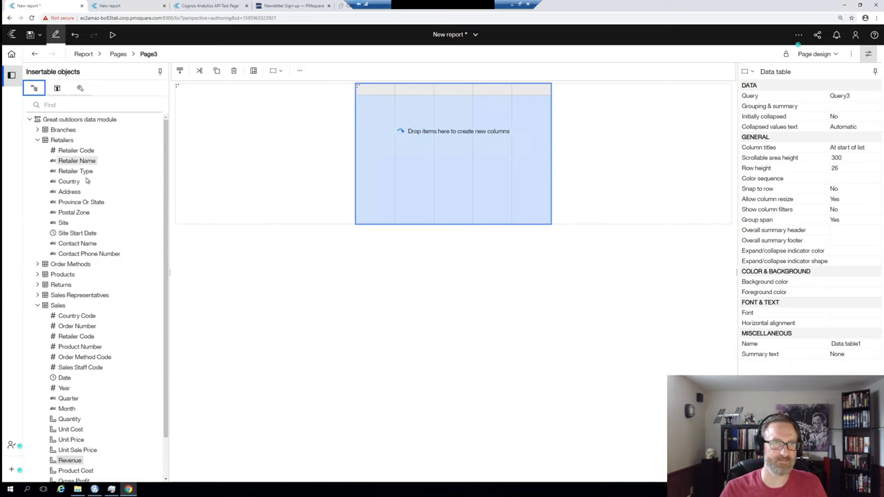
pyautogui.moveTo(75, 171); pyautogui.dragTo(388, 138)
pyautogui.scroll(-2, 96, 325)
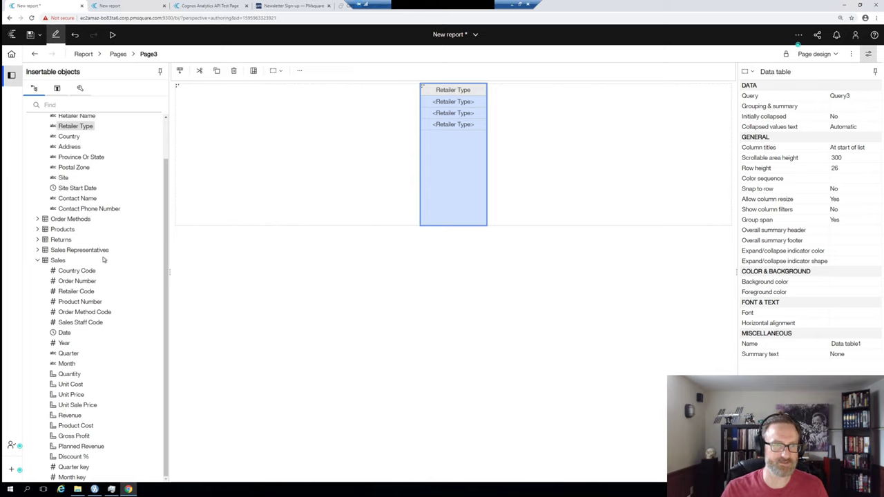
pyautogui.scroll(2, 106, 260)
pyautogui.moveTo(70, 182); pyautogui.dragTo(475, 120)
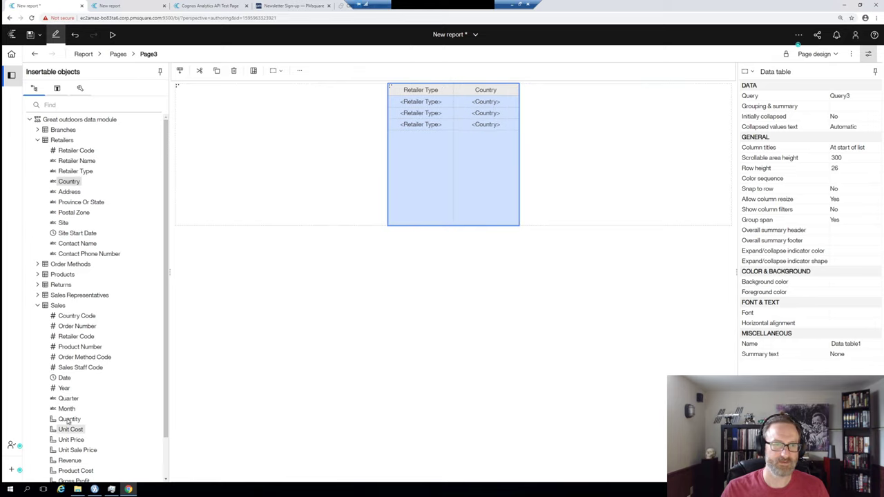
pyautogui.moveTo(69, 419); pyautogui.dragTo(67, 418)
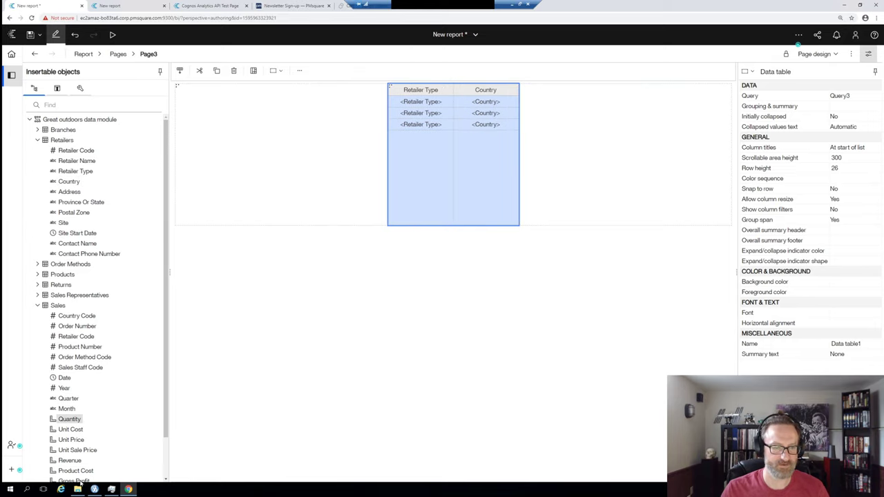
pyautogui.keyDown('ctrl'); pyautogui.click(82, 449); pyautogui.keyUp('ctrl')
pyautogui.scroll(-2, 82, 449)
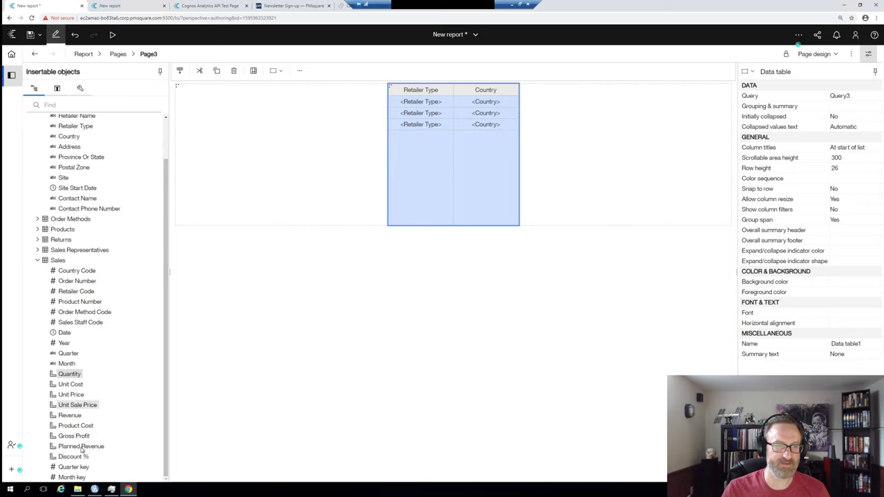
pyautogui.keyDown('shift'); pyautogui.click(73, 456); pyautogui.keyUp('shift')
pyautogui.moveTo(118, 402); pyautogui.dragTo(494, 100)
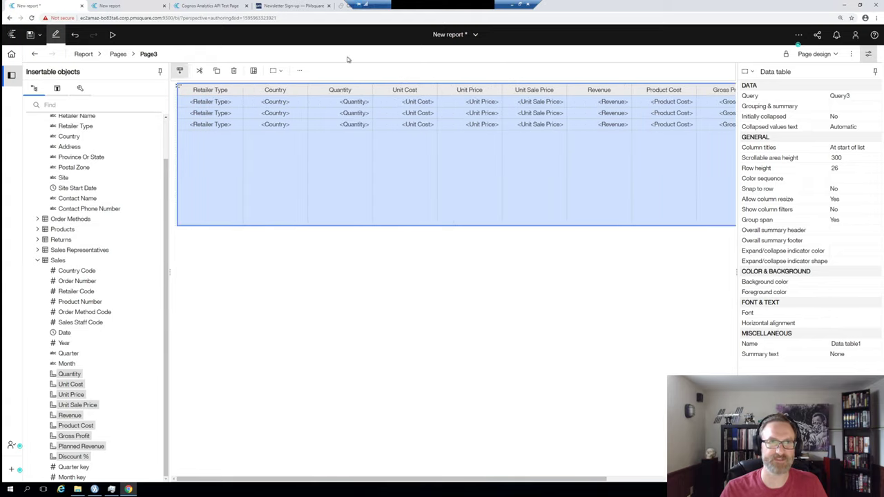
# Run the whole report as HTML and page forward through the retailer results.
pyautogui.click(113, 35)
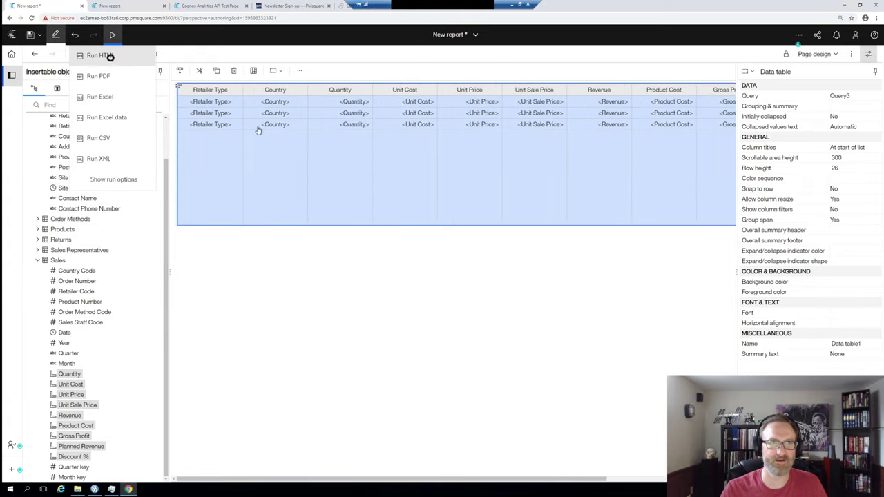
pyautogui.click(100, 55)
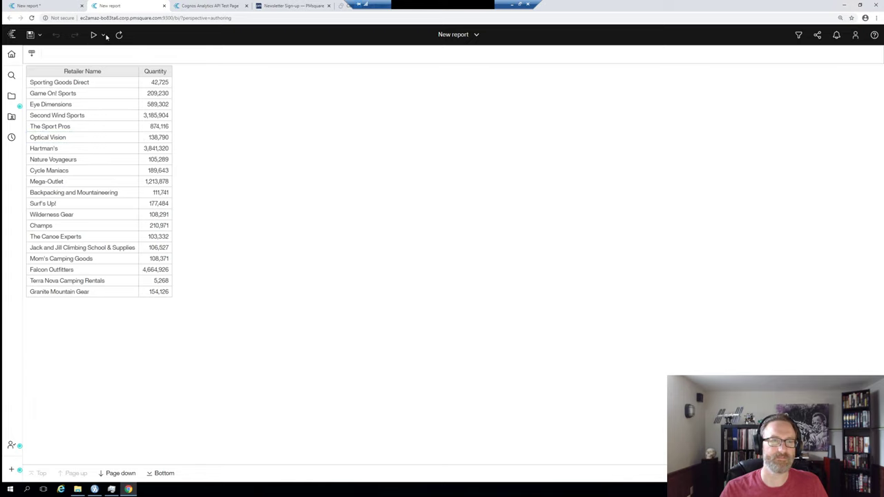
pyautogui.click(121, 472)
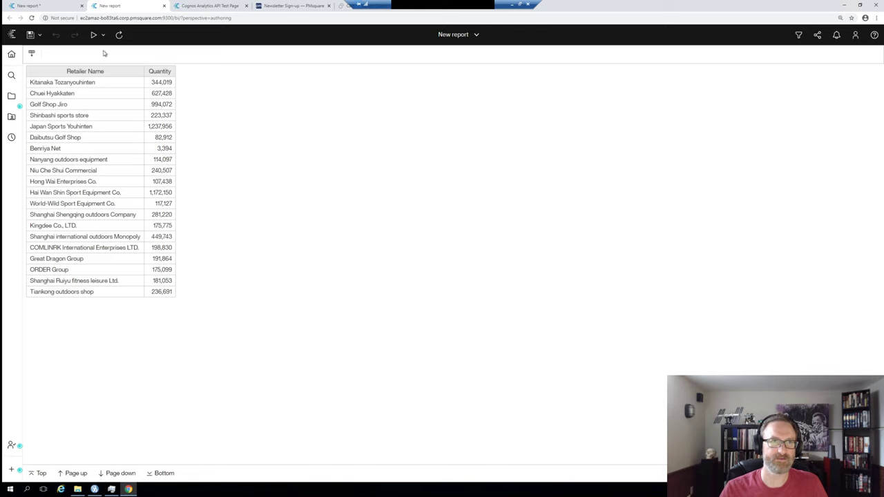
# Run Page3 alone as HTML, then return to the authoring view.
pyautogui.click(59, 5)
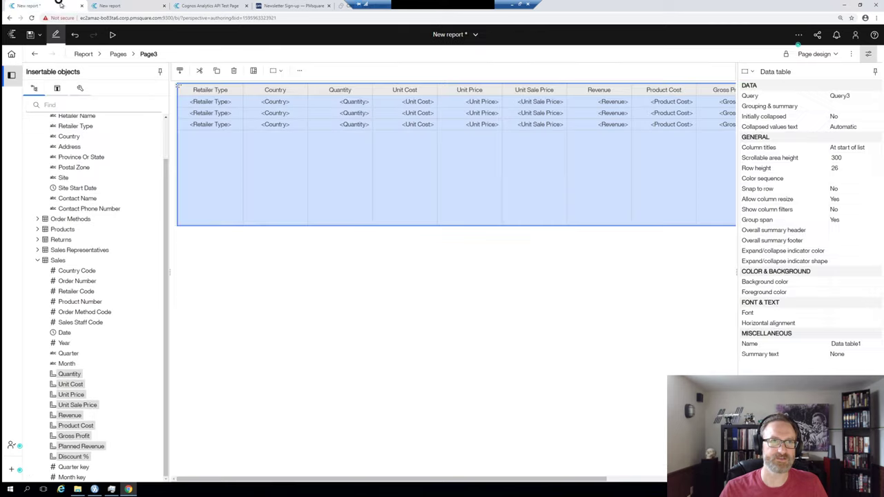
pyautogui.click(118, 54)
pyautogui.click(194, 112)
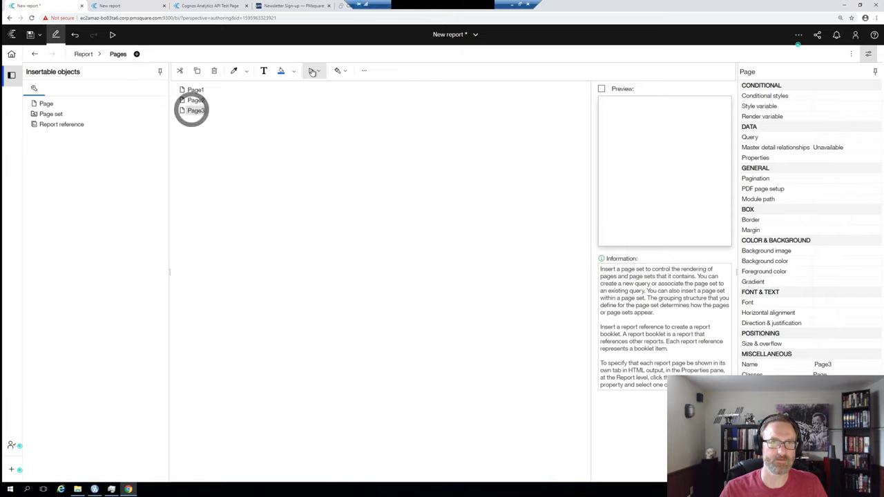
pyautogui.click(314, 71)
pyautogui.click(323, 90)
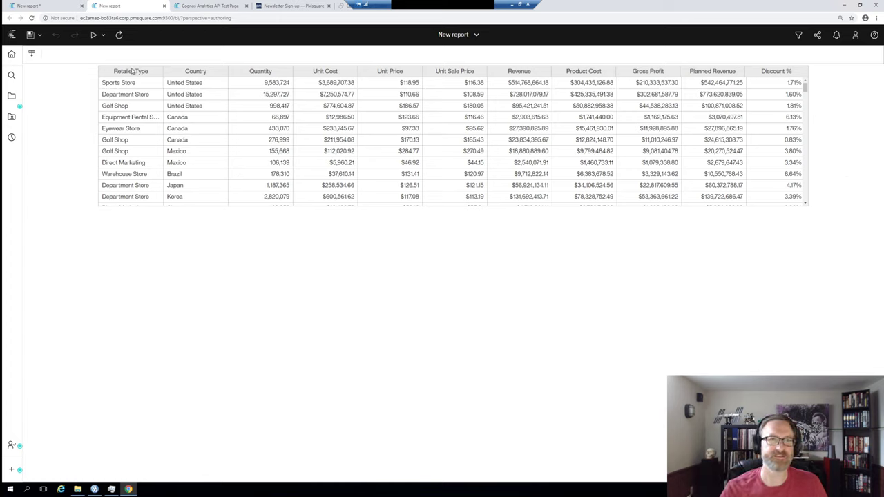
pyautogui.click(54, 5)
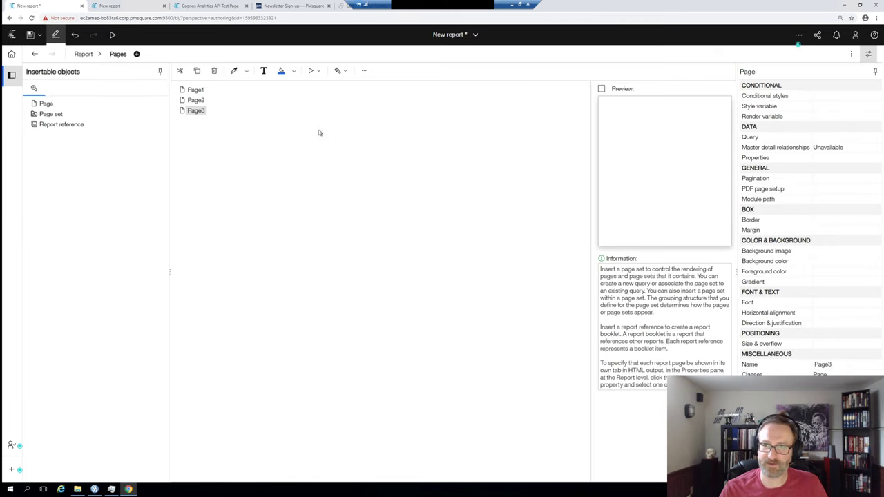
# On Page3, set the data table's Show column filters property to Yes.
pyautogui.click(185, 111)
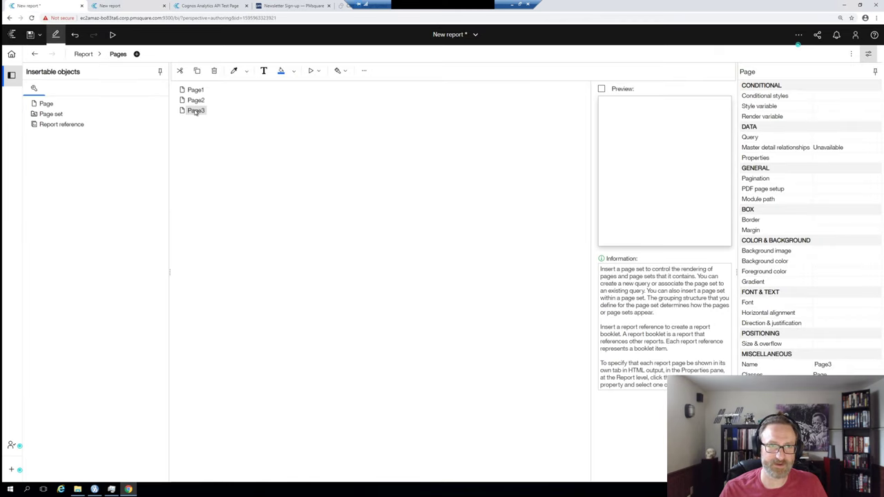
pyautogui.doubleClick(194, 112)
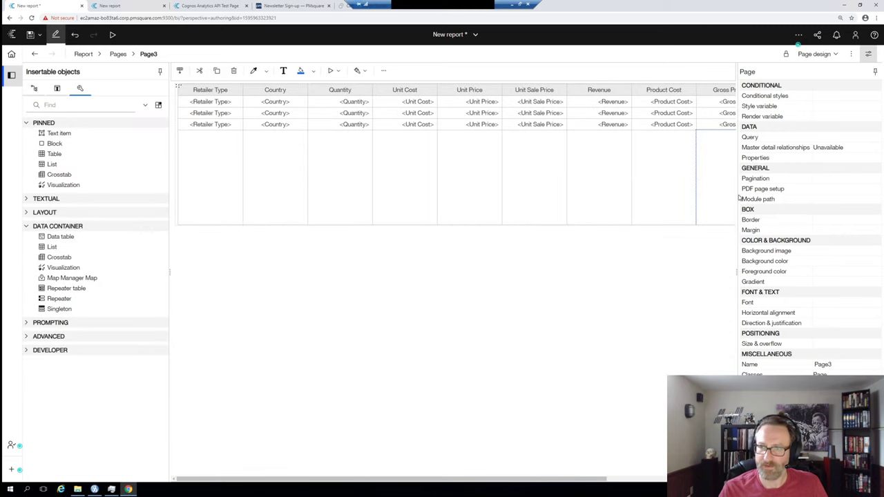
pyautogui.click(181, 88)
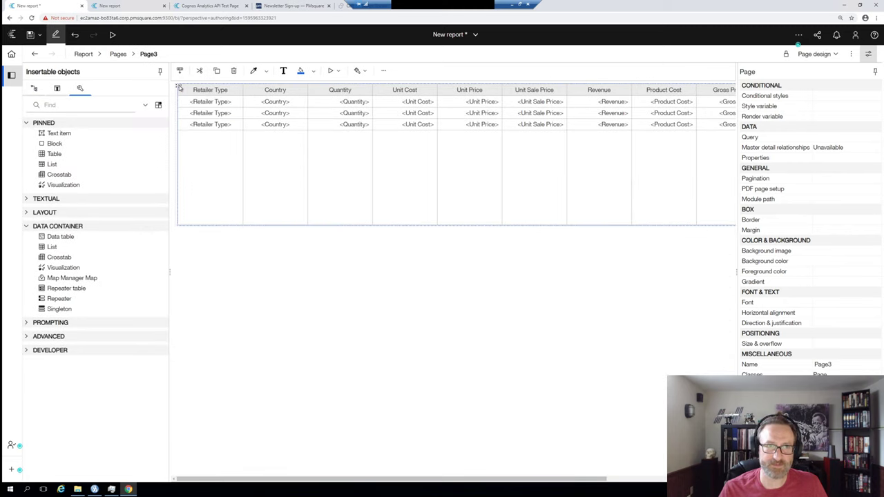
pyautogui.click(180, 86)
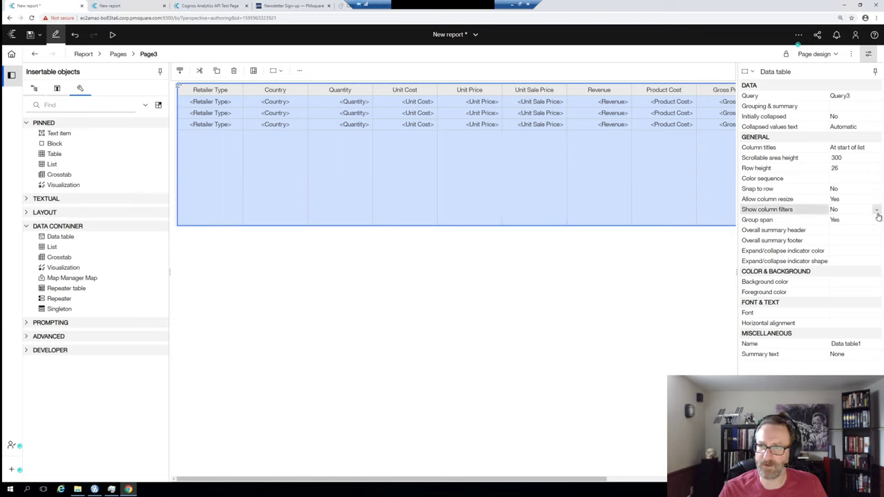
pyautogui.click(871, 211)
pyautogui.click(849, 239)
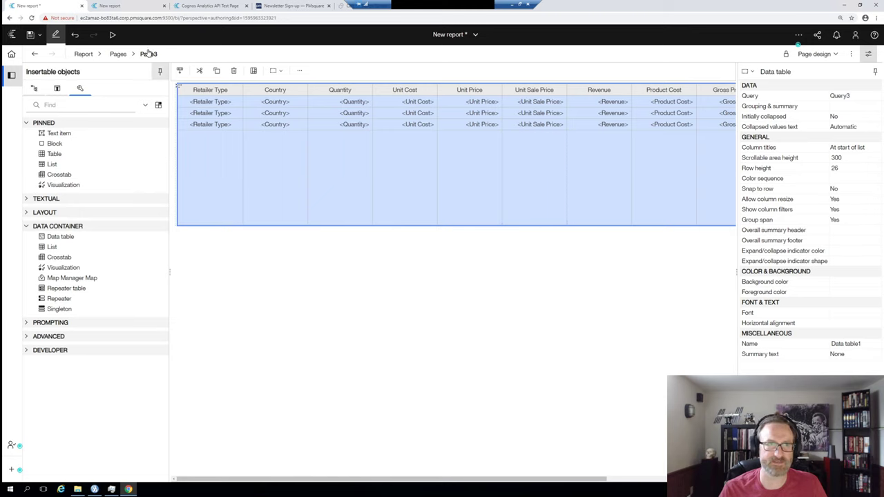
# Return to the report's pages list and bring up the run options for Page3.
pyautogui.click(130, 55)
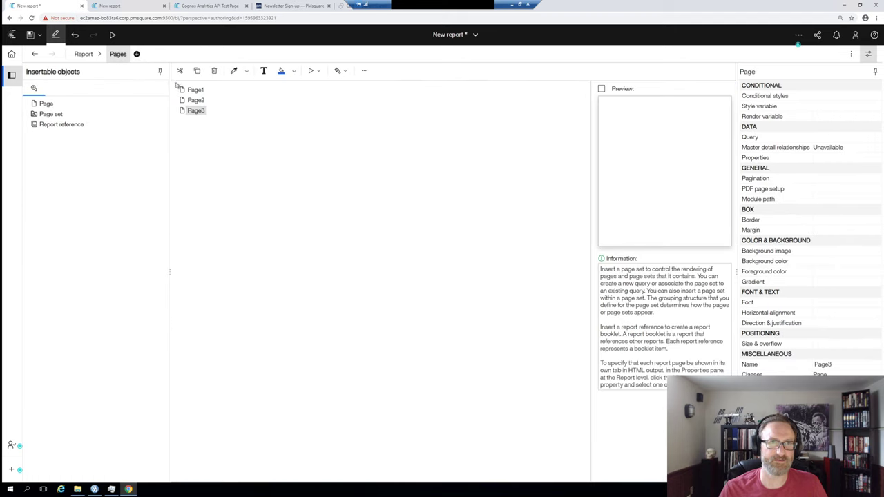
pyautogui.rightClick(195, 110)
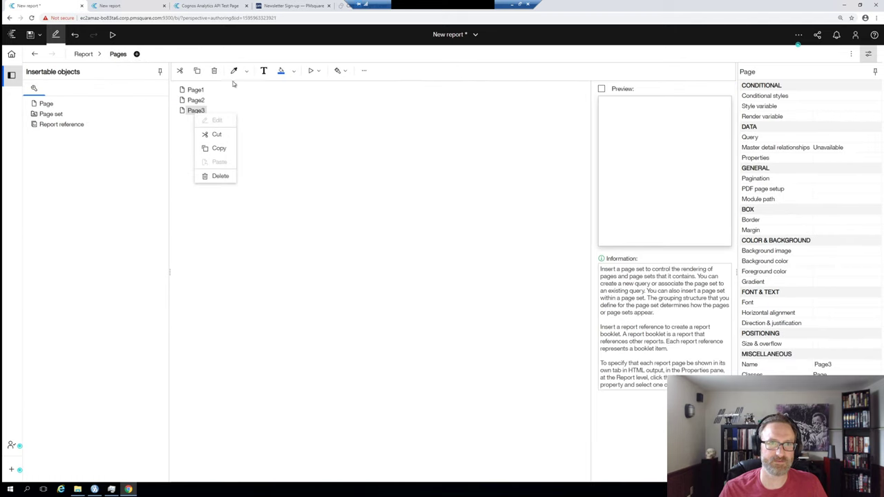
pyautogui.click(312, 72)
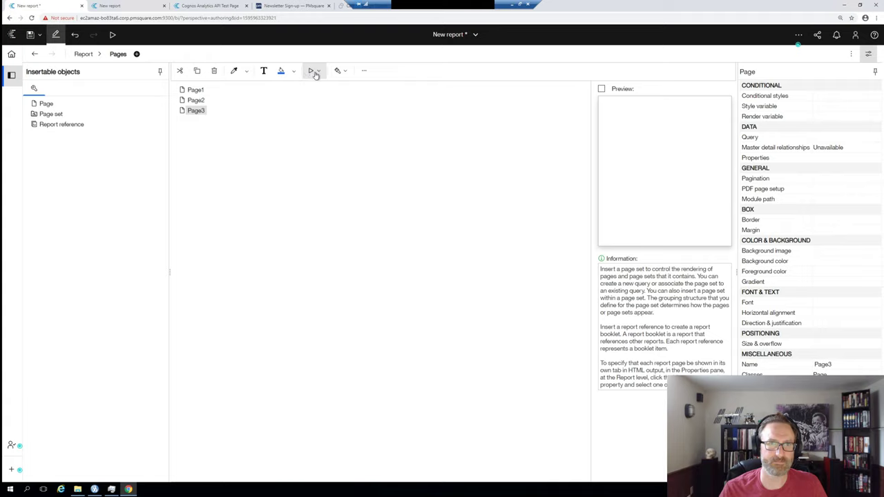
pyautogui.click(315, 75)
# Run Page3 as HTML and open the Country column filter in the output.
pyautogui.click(319, 86)
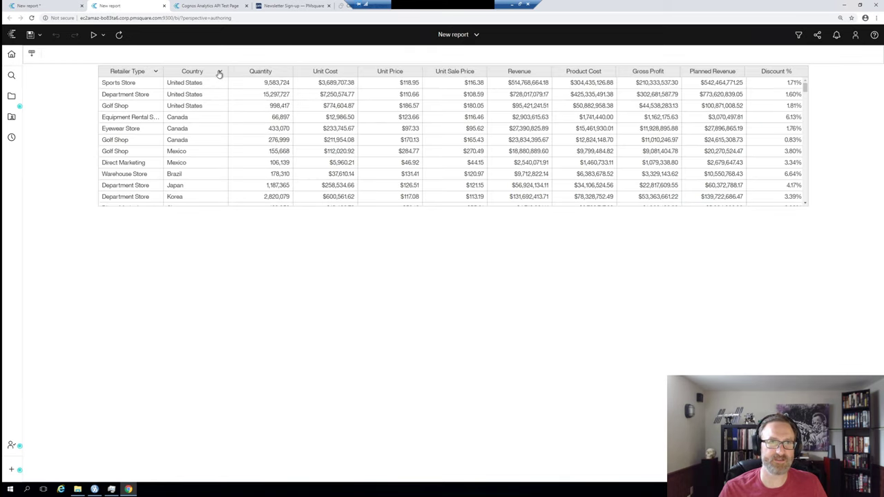
pyautogui.click(220, 72)
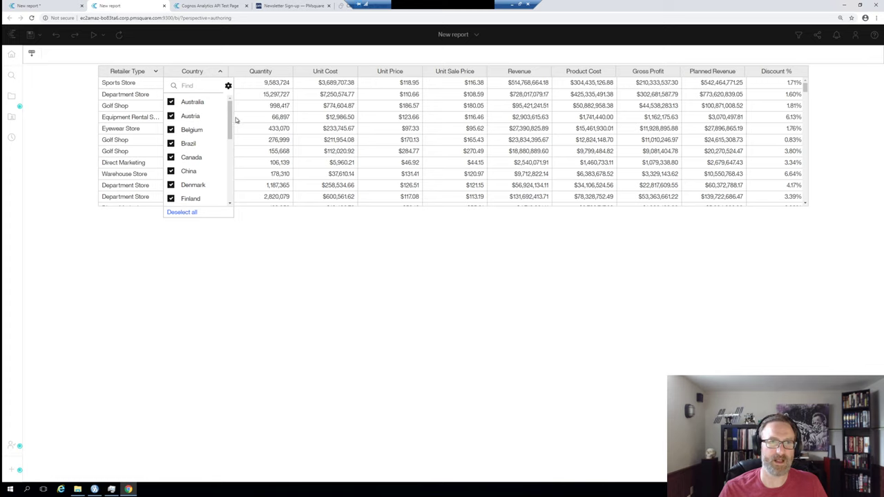
pyautogui.moveTo(236, 120); pyautogui.dragTo(235, 87)
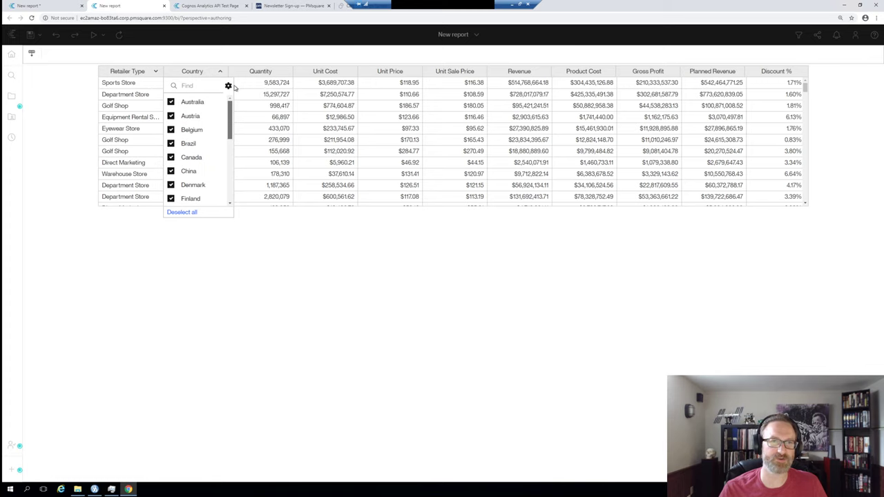
pyautogui.scroll(-5, 223, 152)
pyautogui.scroll(5, 223, 152)
pyautogui.press('ctrl')
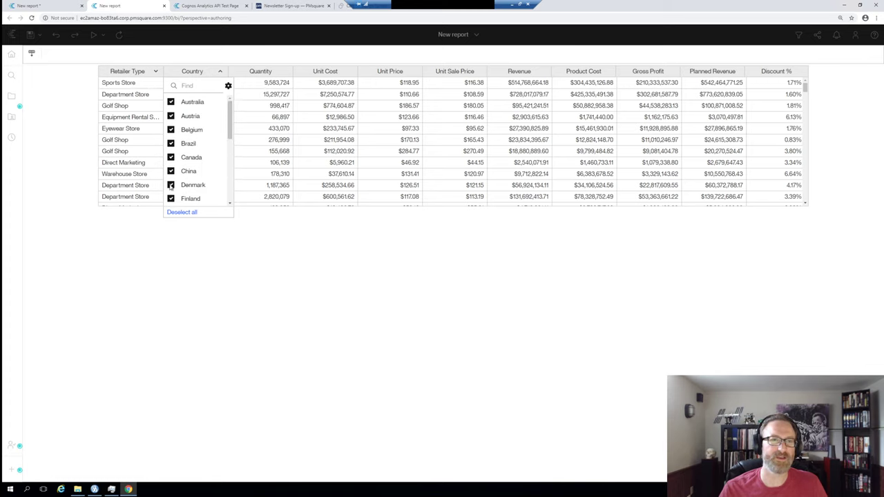
# Exclude Australia, Austria, Brazil and Belgium from the Country filter, then include them again.
pyautogui.click(170, 101)
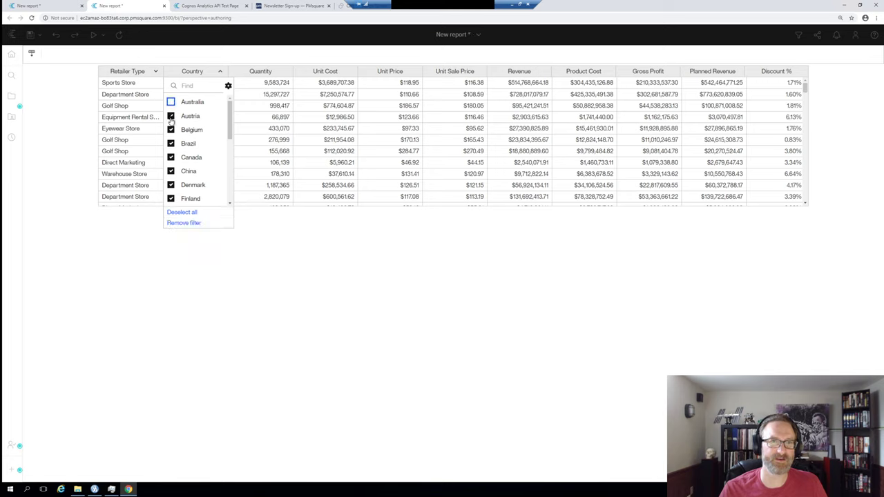
pyautogui.click(171, 115)
pyautogui.click(170, 143)
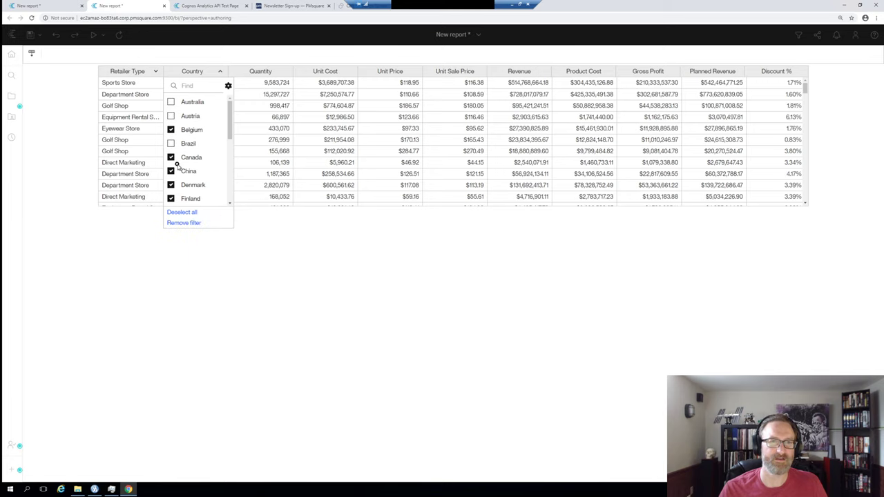
pyautogui.click(171, 129)
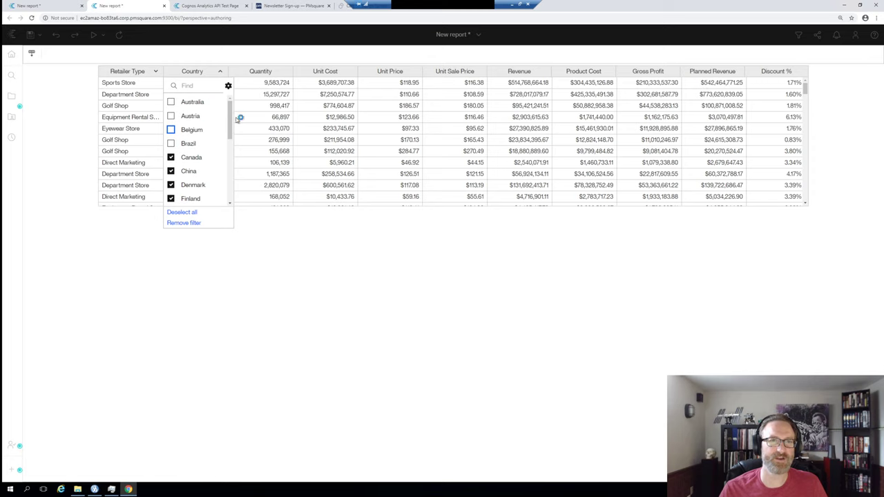
pyautogui.click(171, 143)
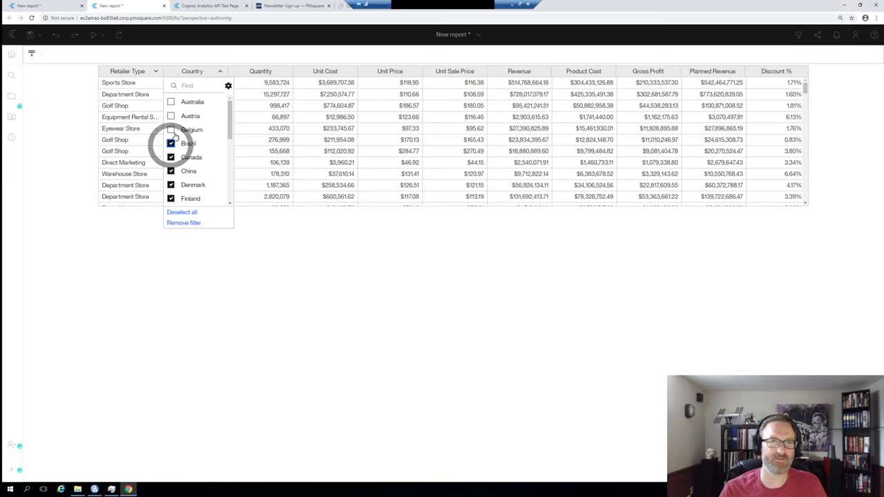
pyautogui.click(171, 129)
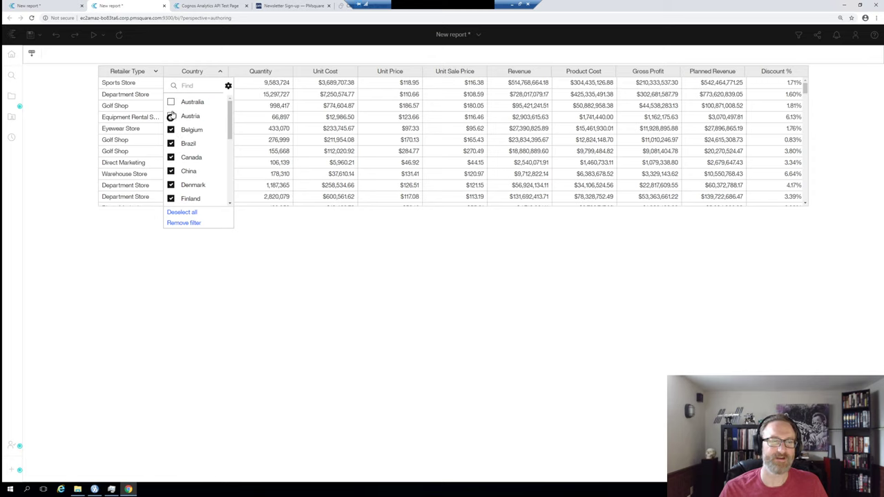
pyautogui.click(171, 116)
pyautogui.click(171, 102)
# Deselect all countries, review the filter's keyword matching and sort options, and return to authoring.
pyautogui.moveTo(231, 117)
pyautogui.mouseDown()
pyautogui.moveTo(232, 191)
pyautogui.moveTo(241, 124)
pyautogui.mouseUp()
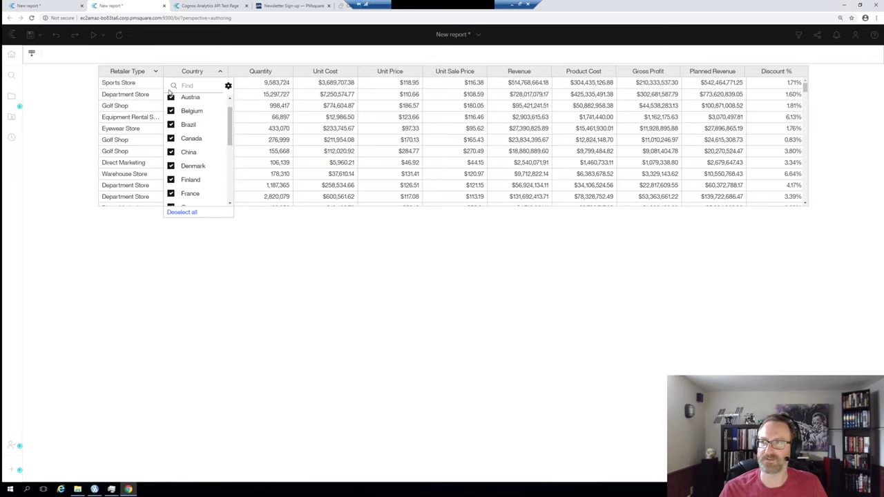
pyautogui.click(184, 212)
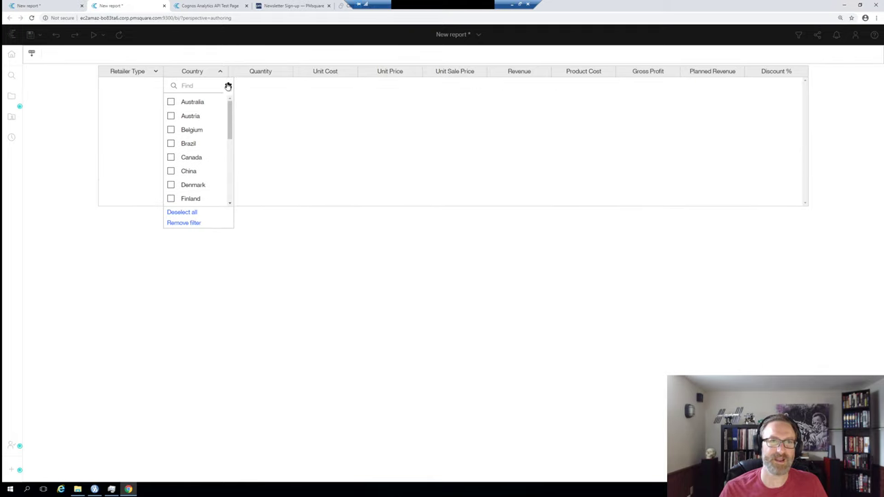
pyautogui.click(228, 85)
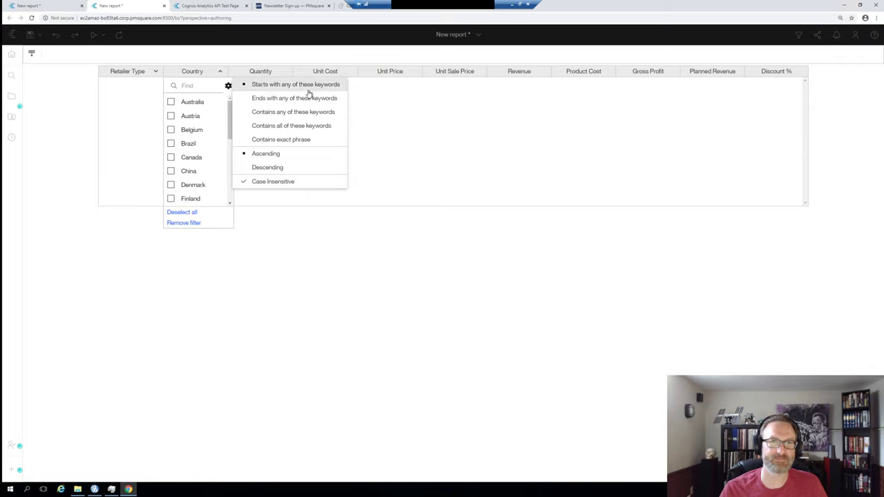
pyautogui.click(256, 54)
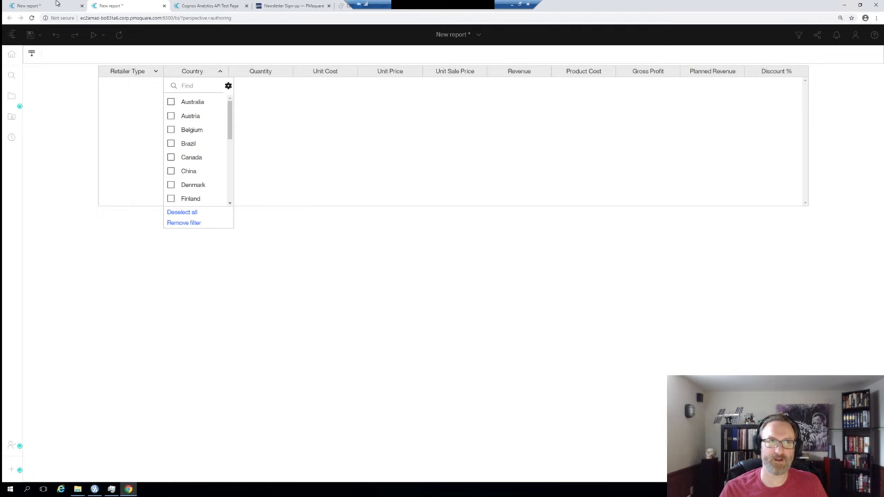
pyautogui.click(35, 7)
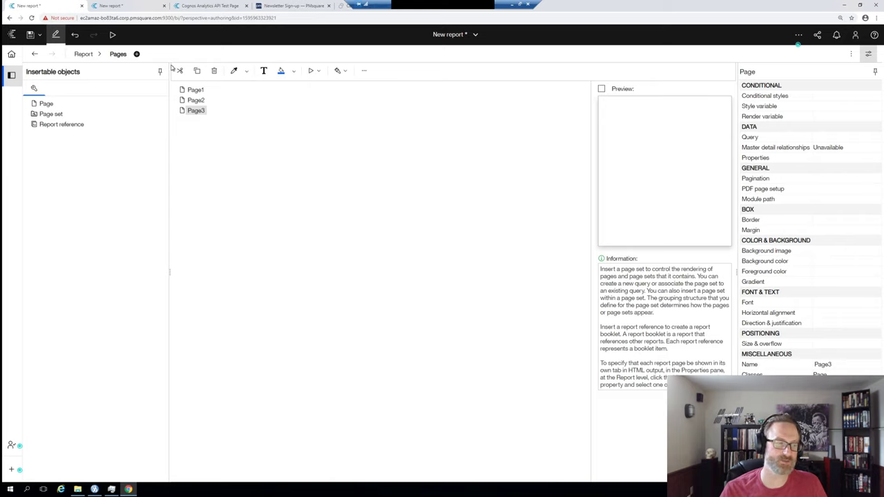
pyautogui.click(196, 90)
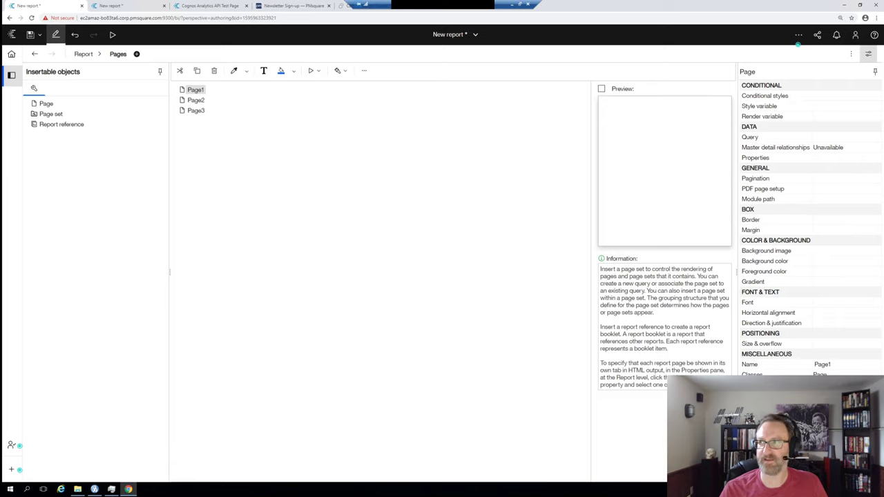
pyautogui.click(194, 100)
pyautogui.doubleClick(196, 89)
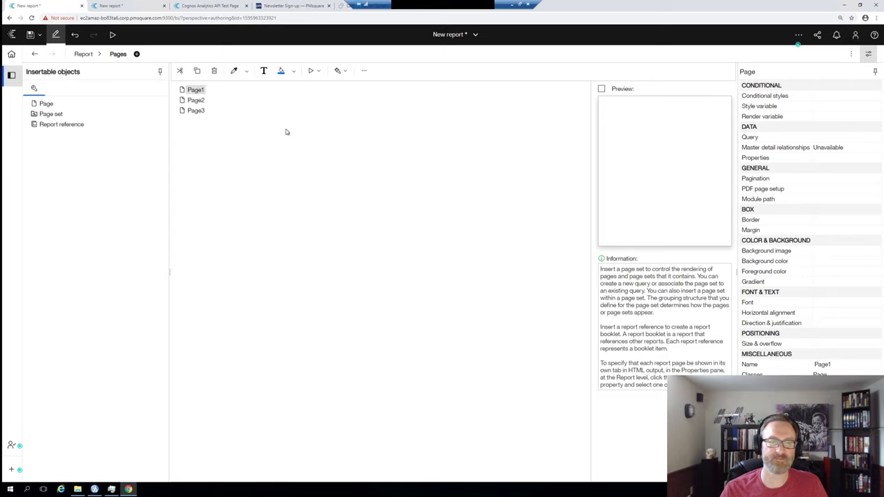
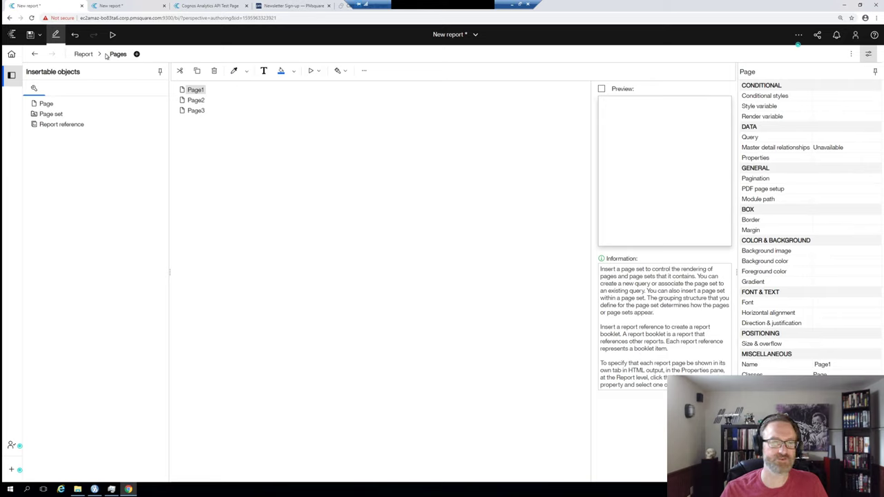
# Run Page3 on its own as an Excel workbook.
pyautogui.click(192, 110)
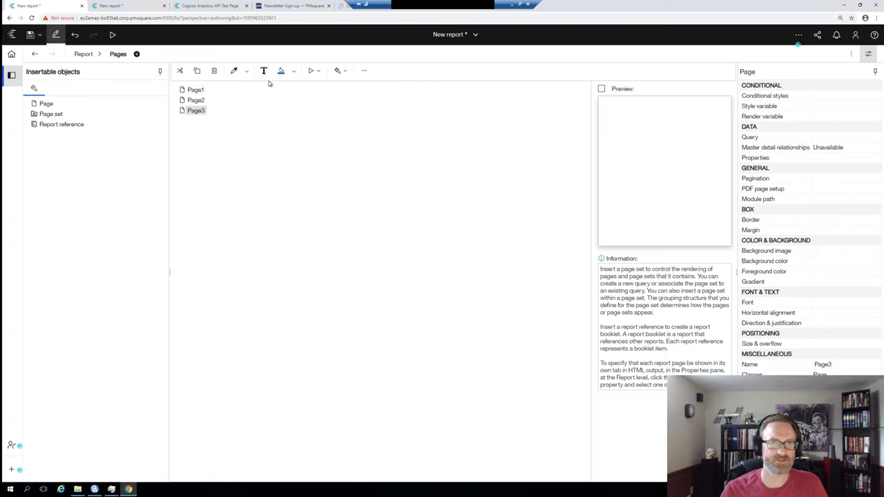
pyautogui.click(314, 72)
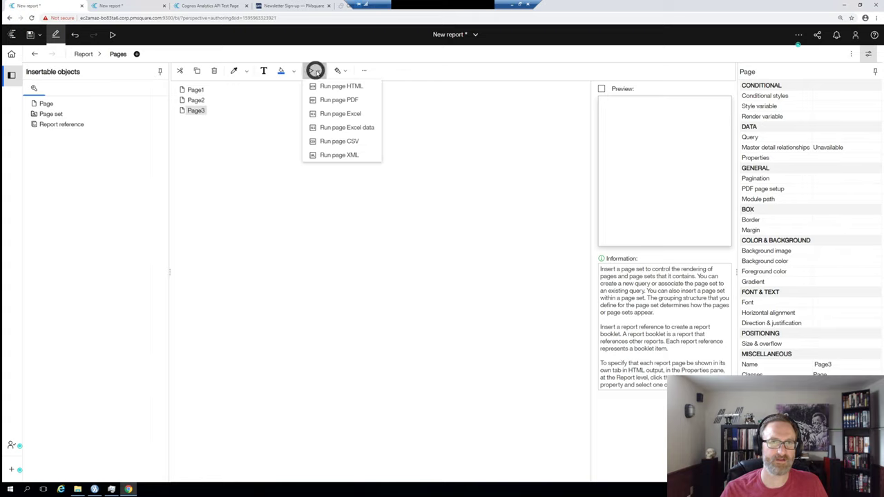
pyautogui.click(340, 113)
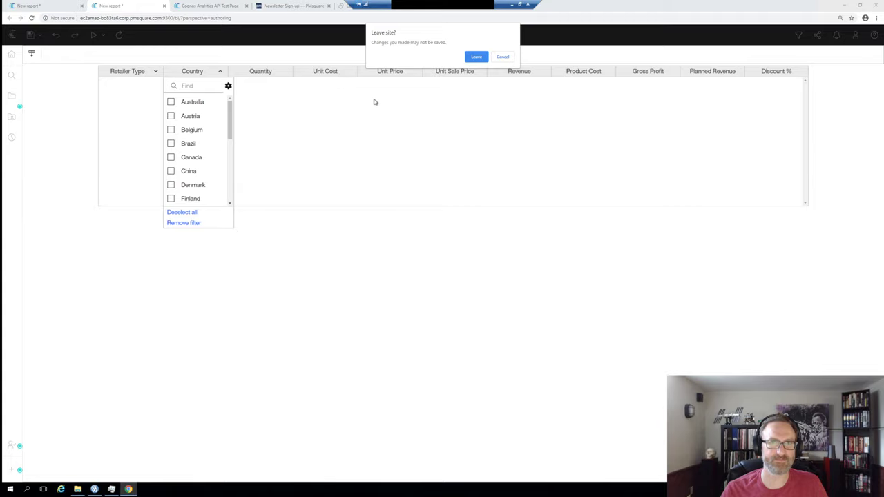
pyautogui.click(472, 58)
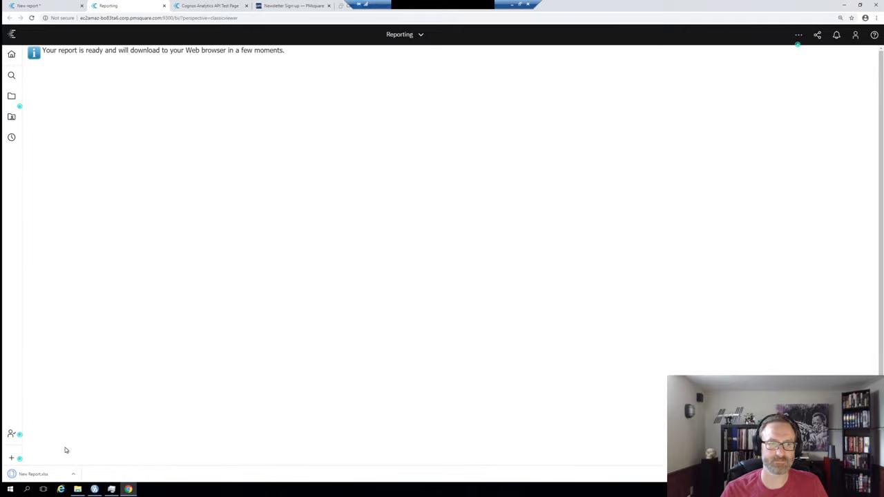
# Try opening the downloaded New Report.xlsx, dismiss the cannot-open error, and minimize Chrome.
pyautogui.click(48, 474)
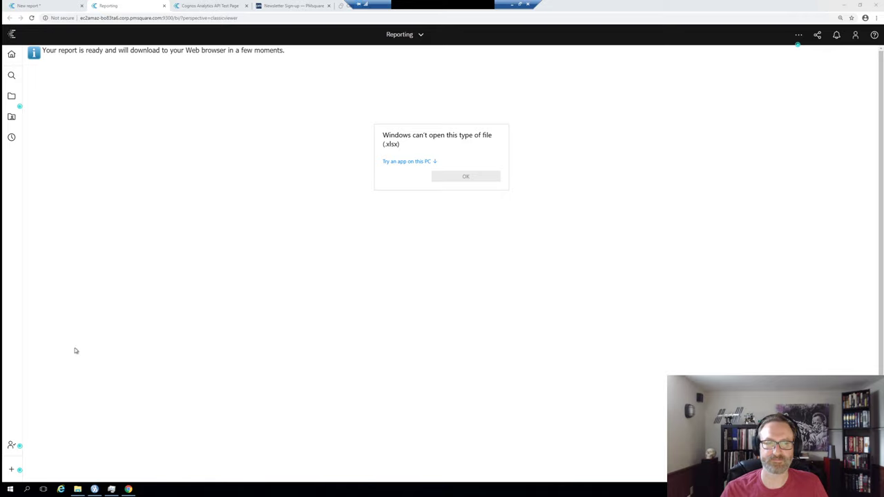
pyautogui.click(847, 4)
pyautogui.click(847, 4)
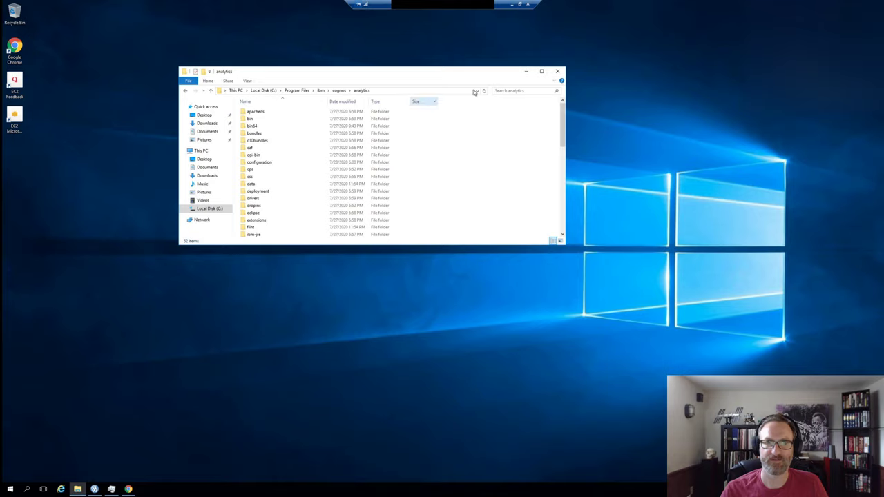
# Minimize the analytics folder window and return Chrome to the New report authoring tab.
pyautogui.click(525, 71)
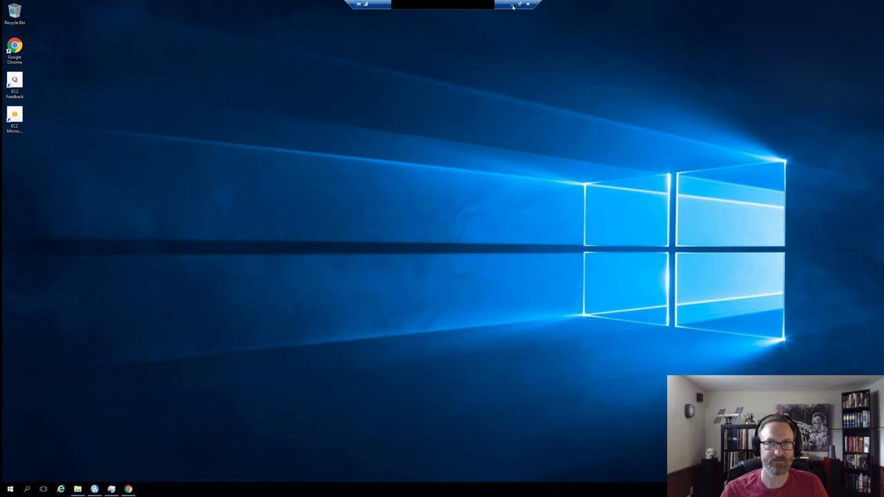
pyautogui.click(129, 489)
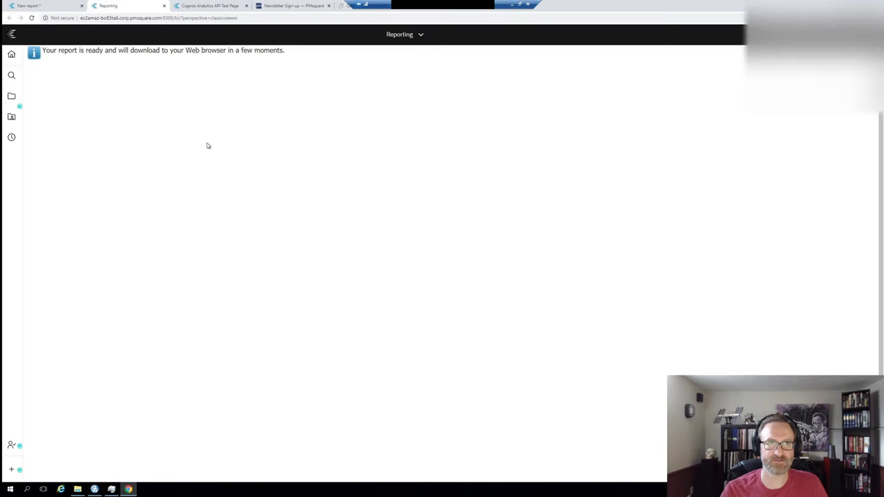
pyautogui.click(39, 7)
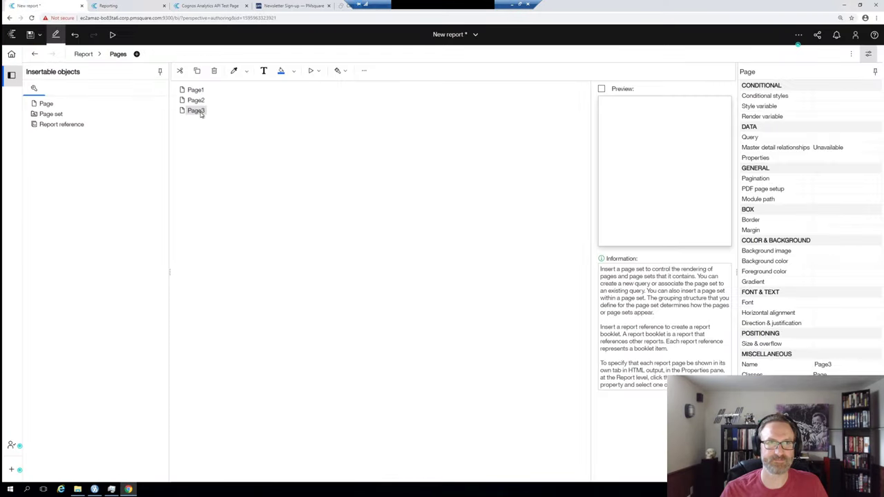
# Run Page3 as CSV, open New Report.csv in WordPad, then close the empty file.
pyautogui.click(314, 71)
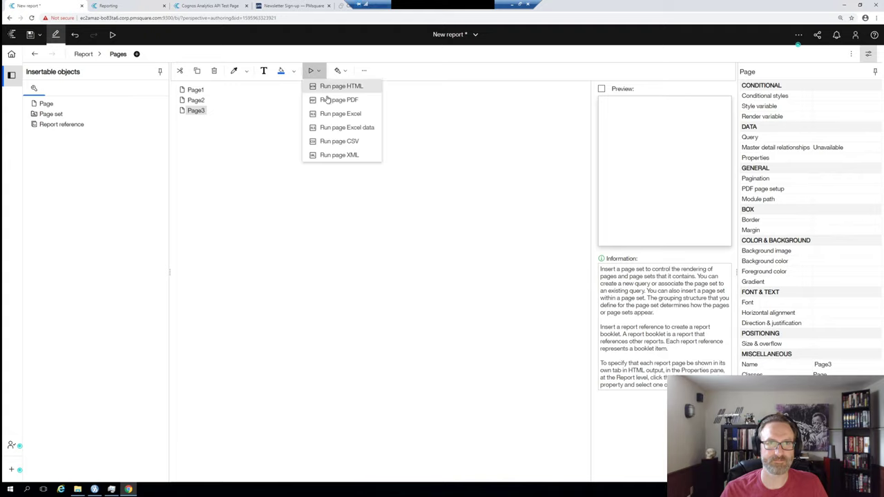
pyautogui.click(330, 142)
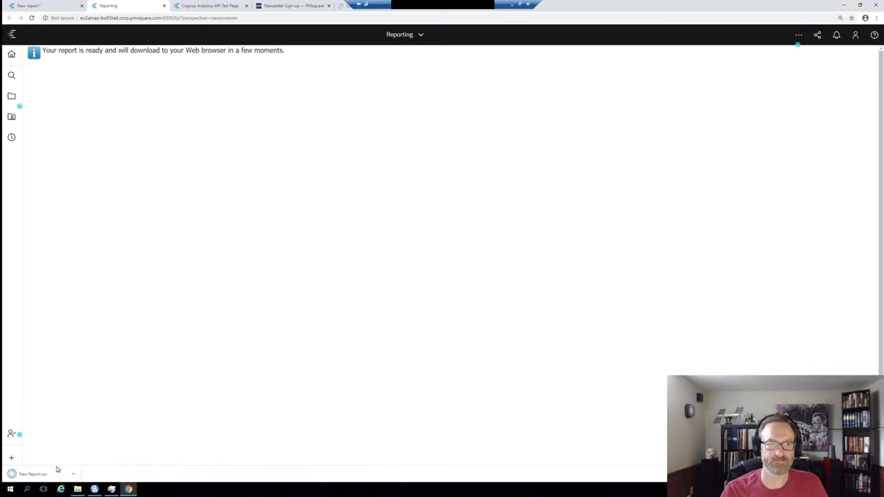
pyautogui.click(53, 473)
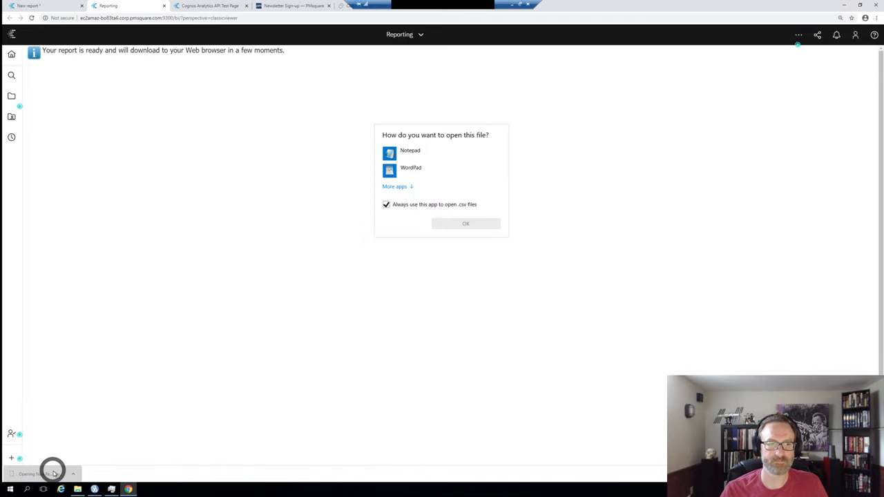
pyautogui.click(402, 173)
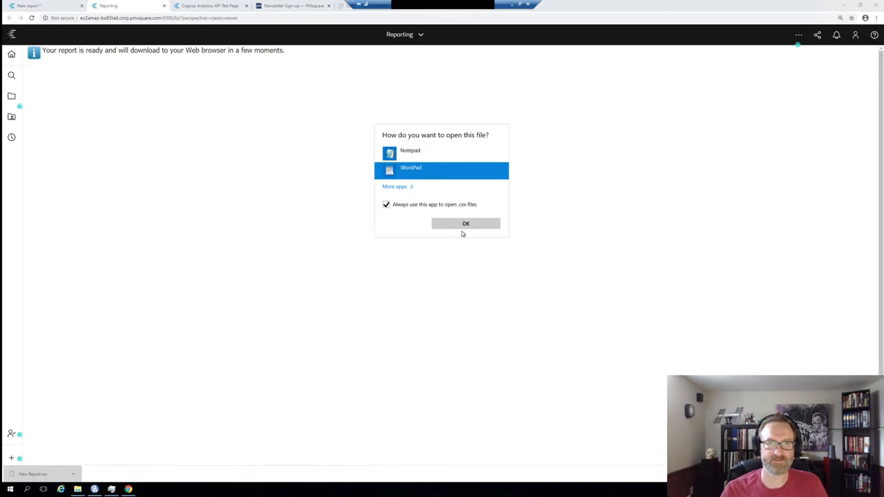
pyautogui.click(473, 225)
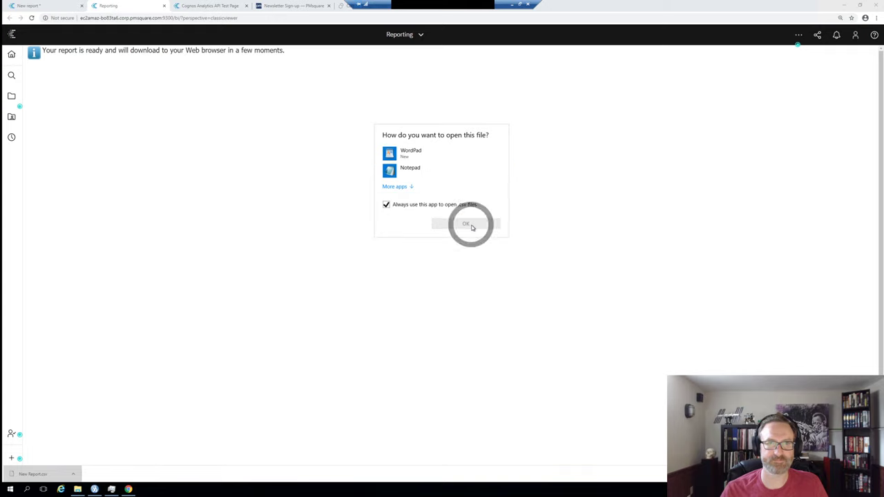
pyautogui.click(410, 155)
pyautogui.click(466, 224)
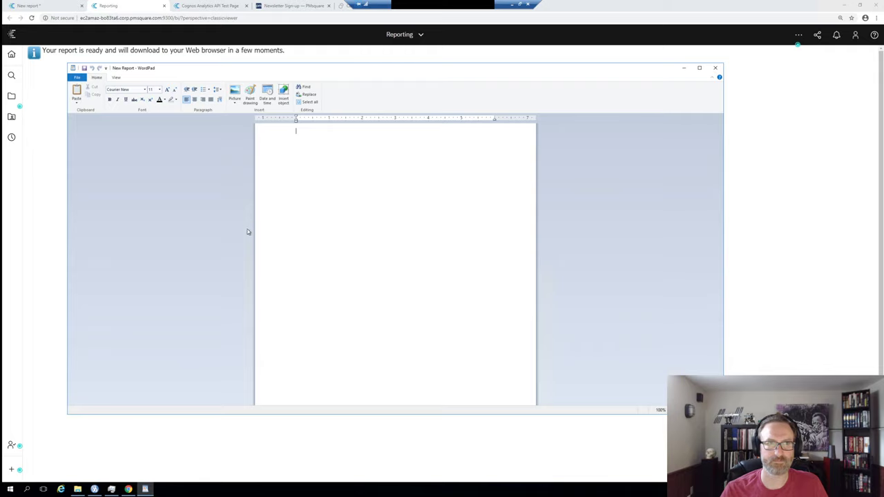
pyautogui.press('Return')
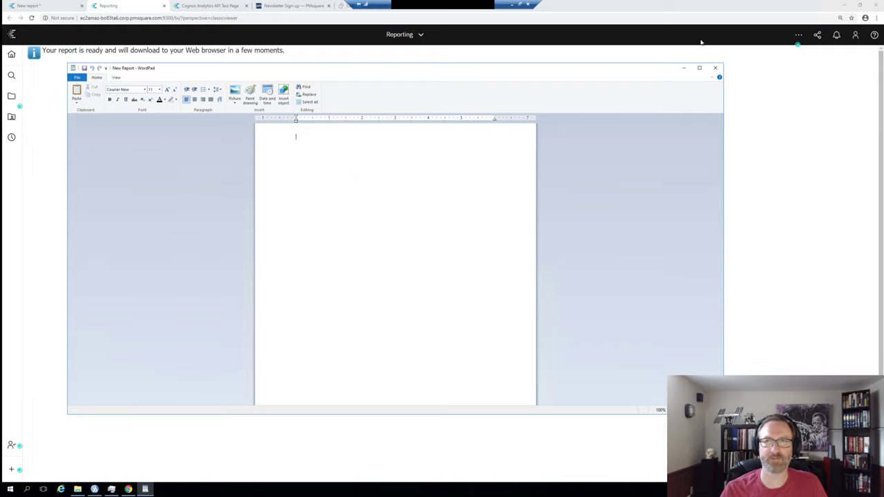
pyautogui.click(716, 68)
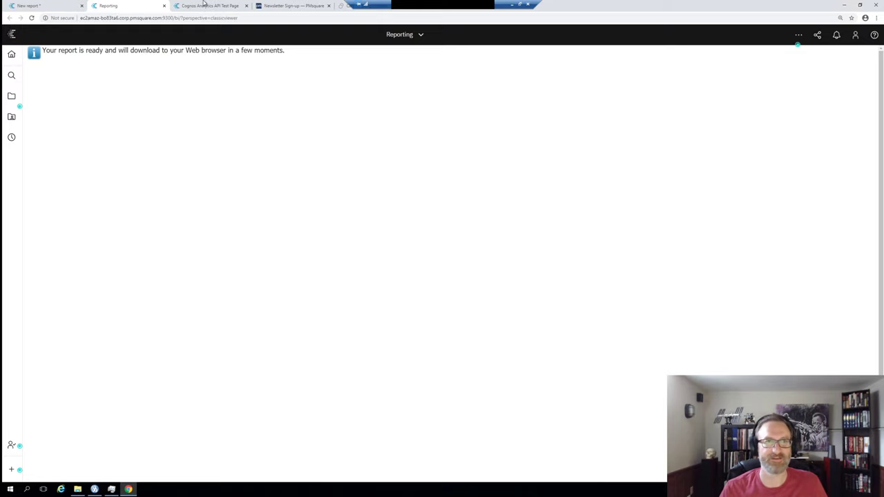
# Close the Reporting output tab to return to New report with Page1, Page2 and Page3.
pyautogui.click(163, 6)
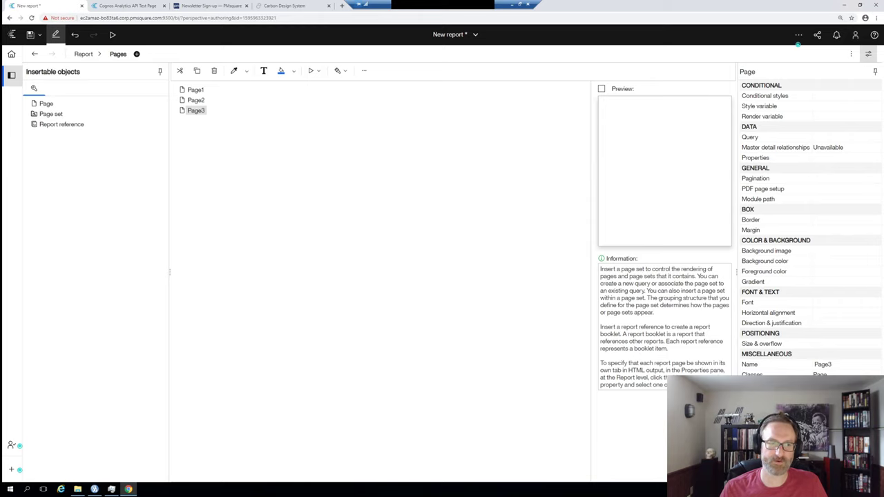
# Start a new exploration on Boston 311 calls from Samples > By feature > Core > Data.
pyautogui.click(13, 472)
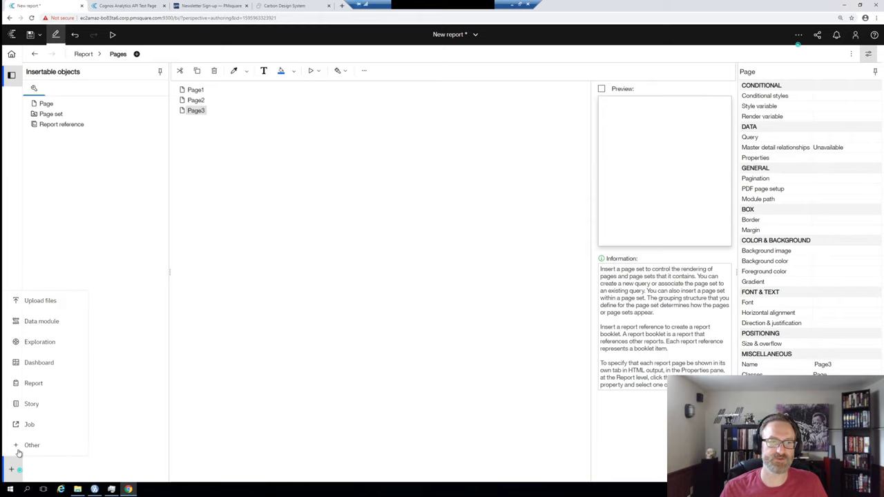
pyautogui.click(40, 345)
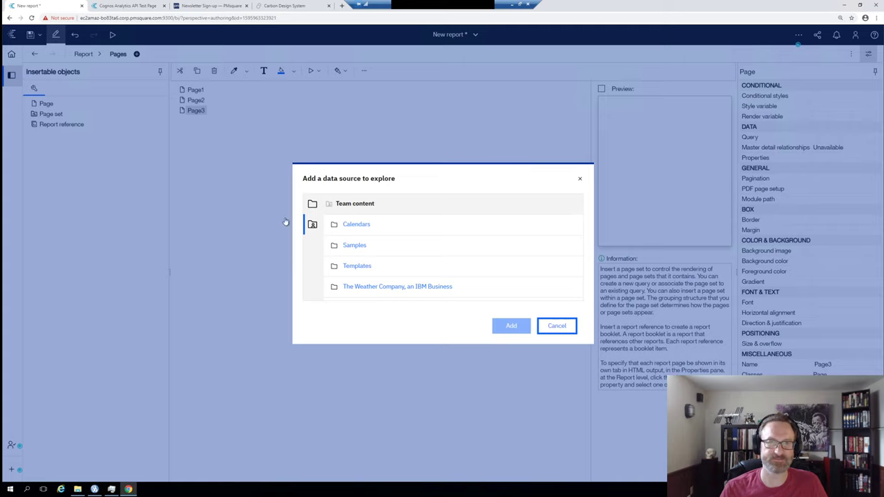
pyautogui.click(362, 245)
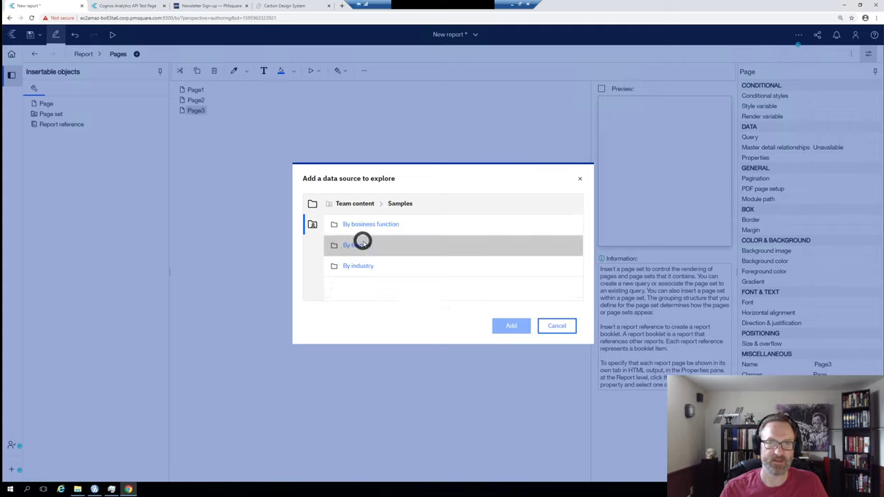
pyautogui.click(356, 246)
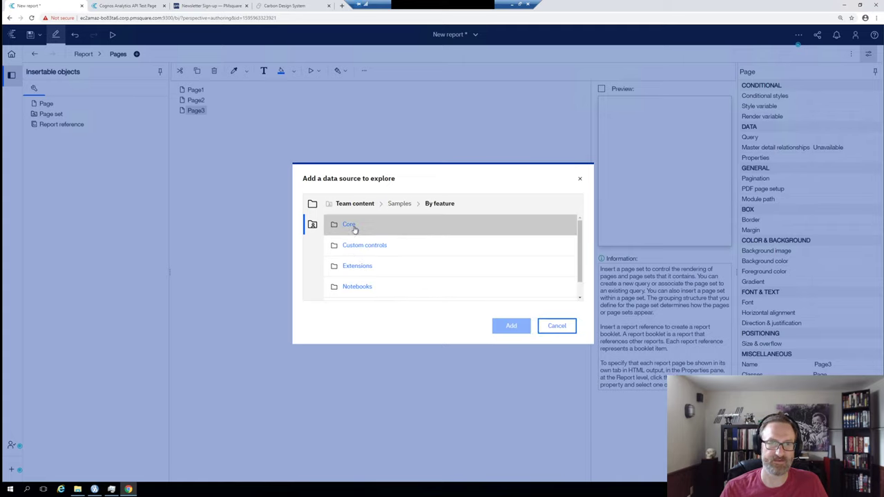
pyautogui.click(349, 227)
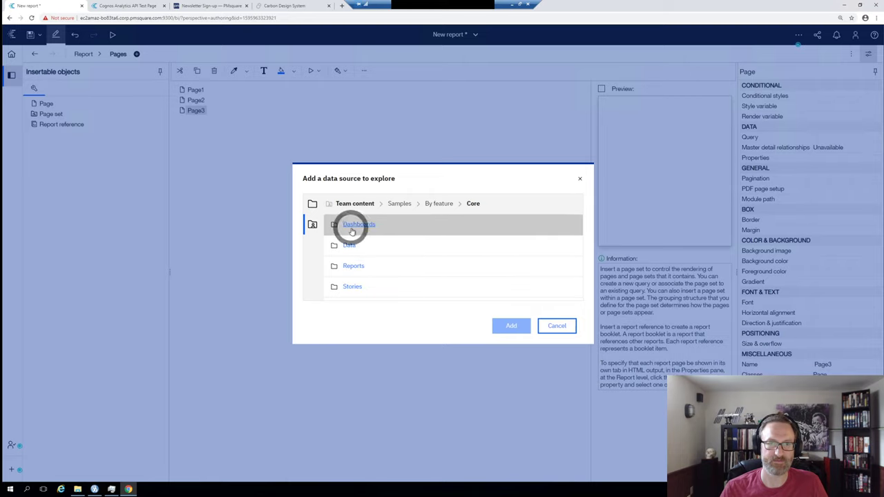
pyautogui.click(362, 246)
pyautogui.scroll(-1, 377, 243)
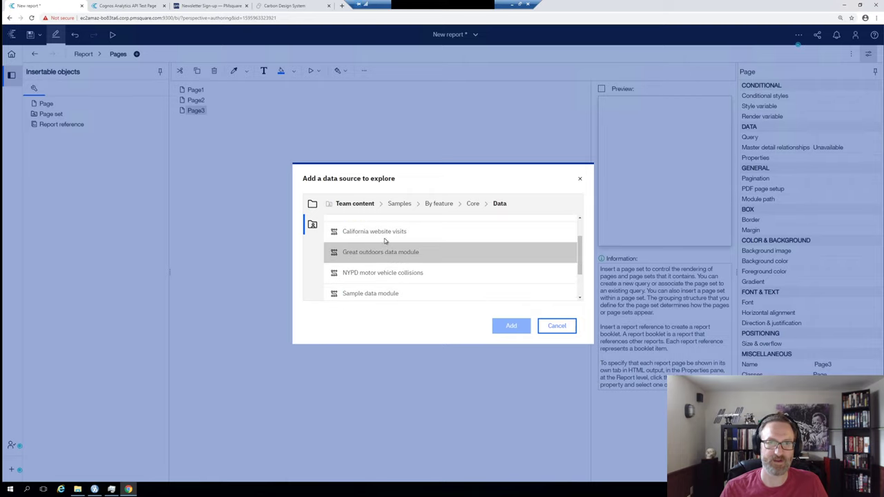
pyautogui.scroll(1, 378, 246)
pyautogui.click(504, 330)
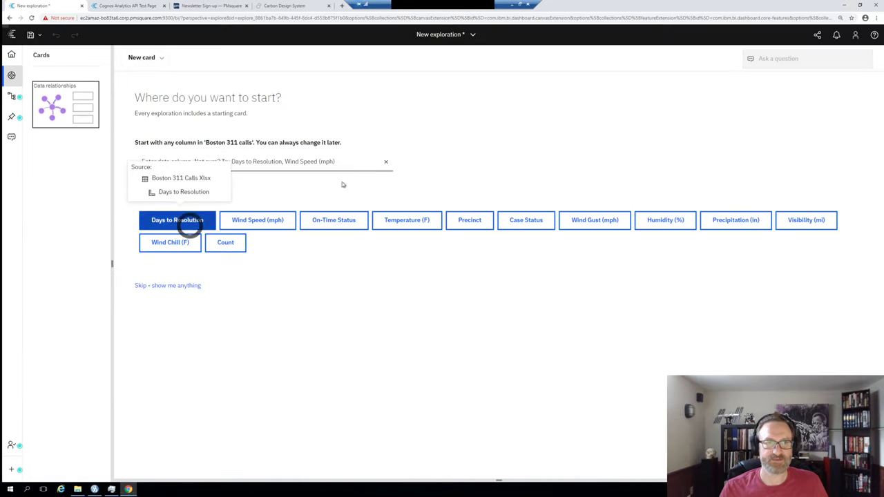
# Add a card showing the 11.148 average Days to Resolution from that column.
pyautogui.click(192, 223)
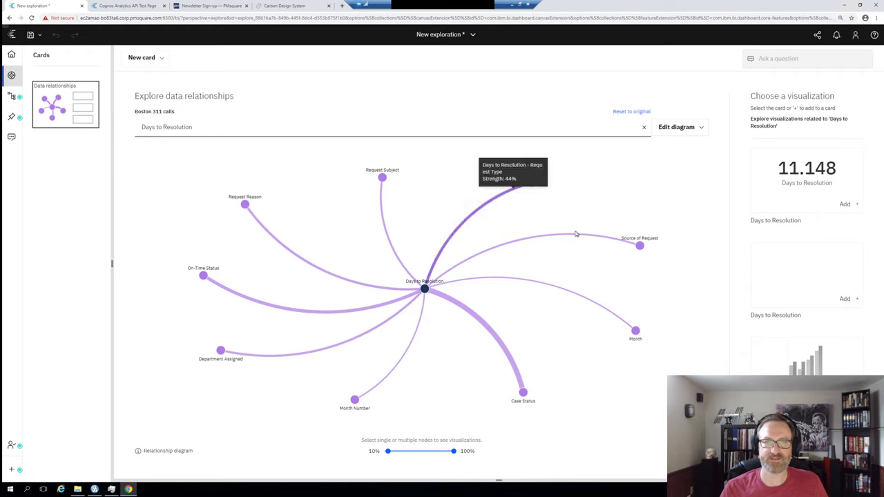
pyautogui.click(798, 184)
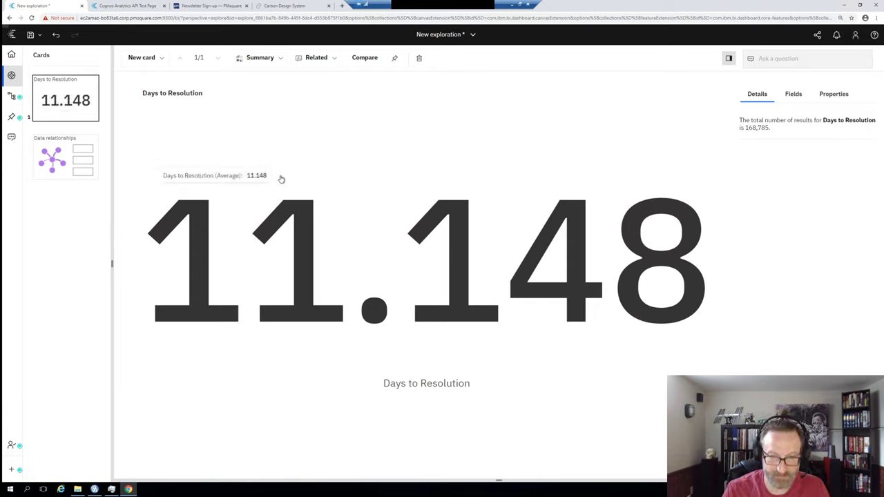
# Review the Days to Resolution card's query SQL, then list its Fields.
pyautogui.hotkey('ctrl', 'alt', 'i')
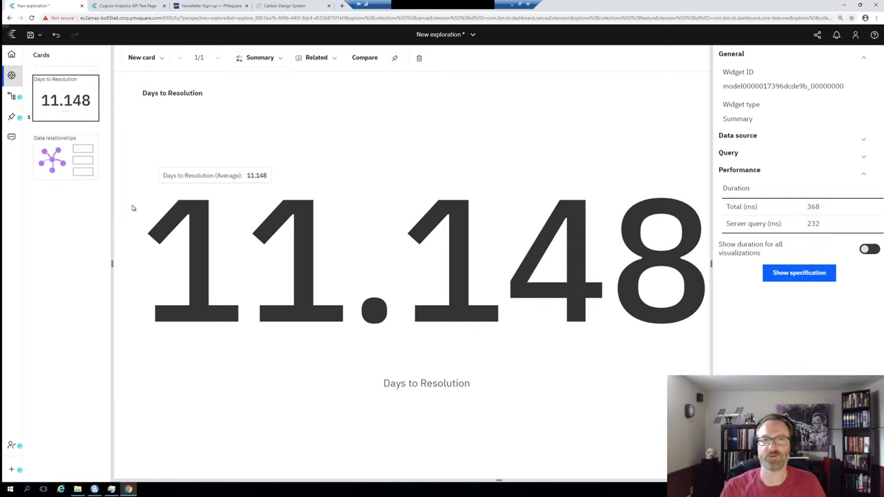
pyautogui.click(748, 154)
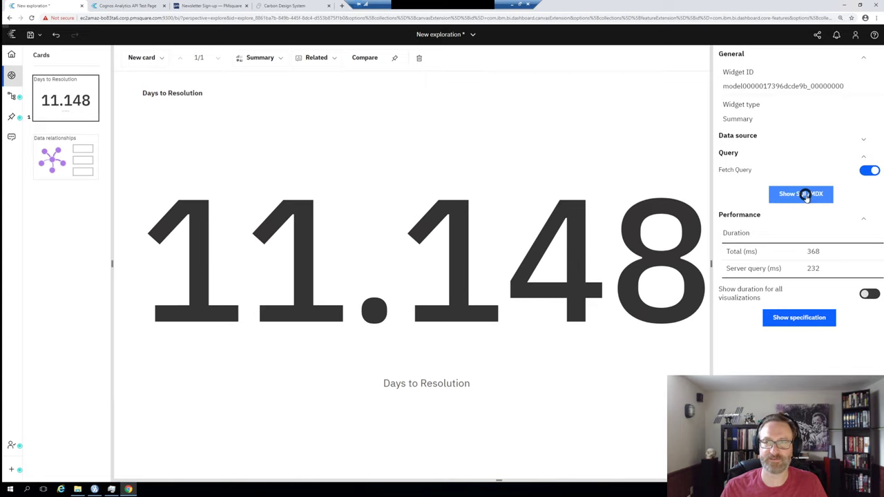
pyautogui.click(800, 193)
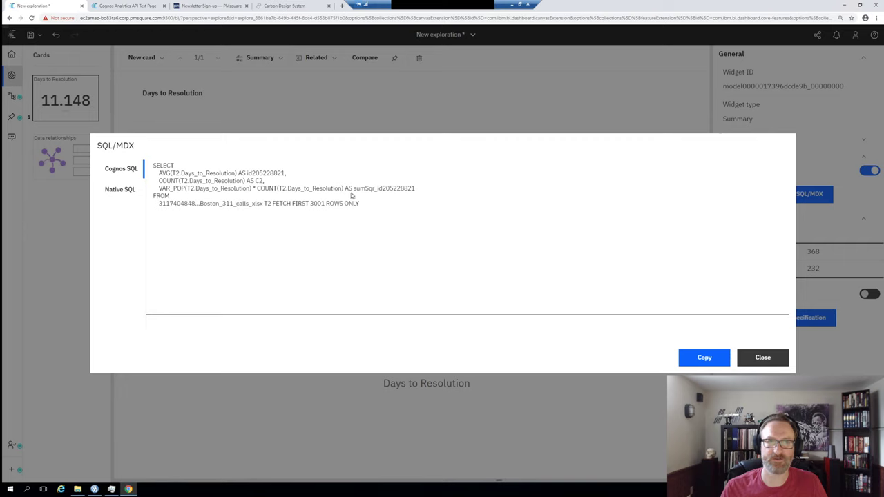
pyautogui.click(762, 357)
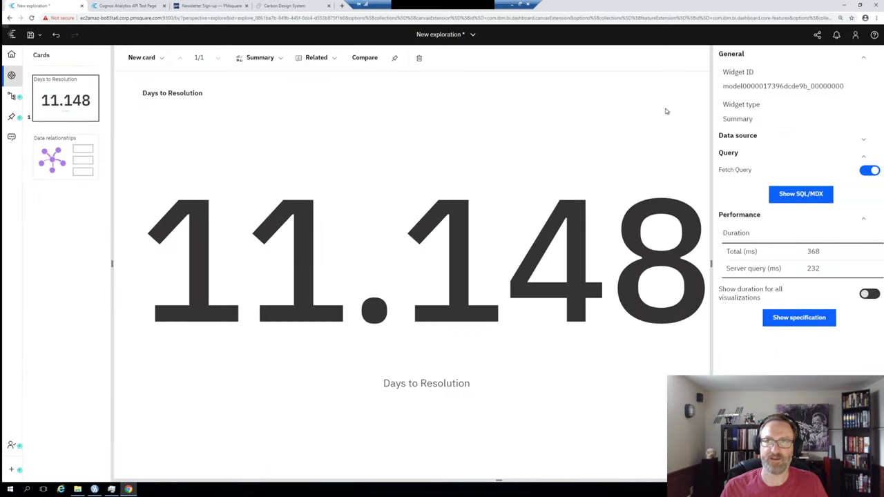
pyautogui.click(791, 94)
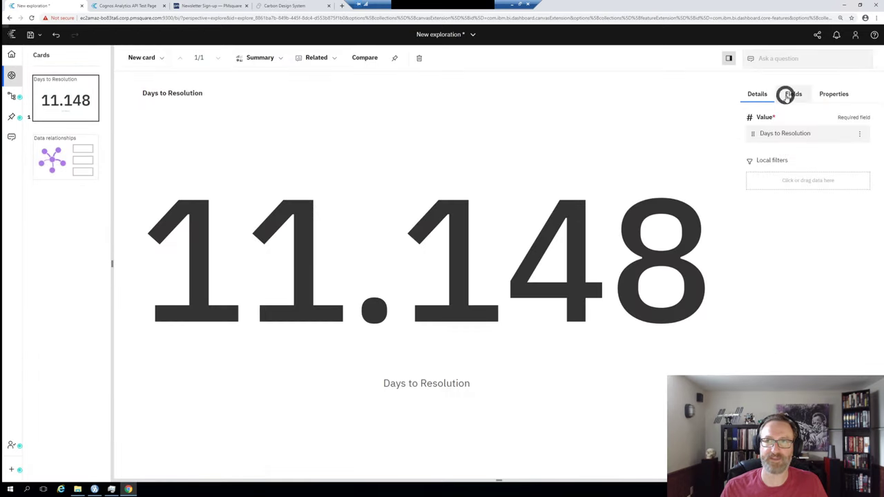
# Replace the card's value with Case Status and show the Boston 311 Calls field list.
pyautogui.click(804, 131)
pyautogui.click(805, 131)
pyautogui.press('BackSpace')
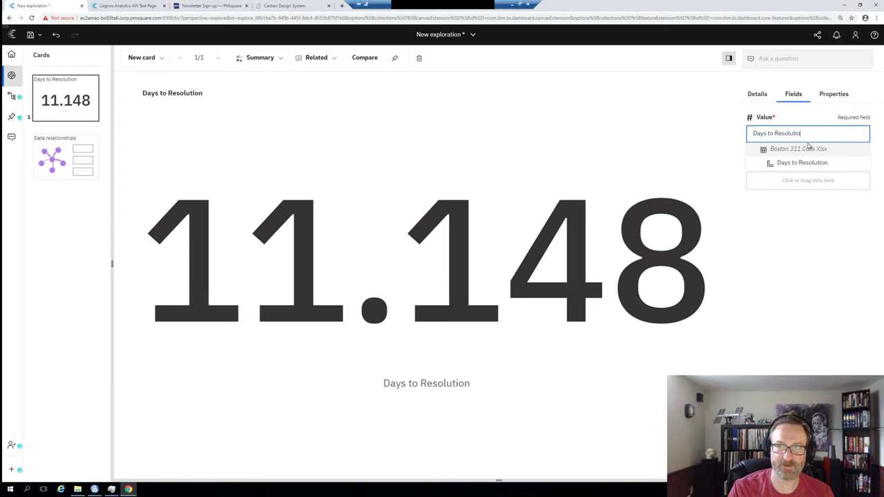
pyautogui.hotkey('ctrl', 'a')
pyautogui.press('BackSpace')
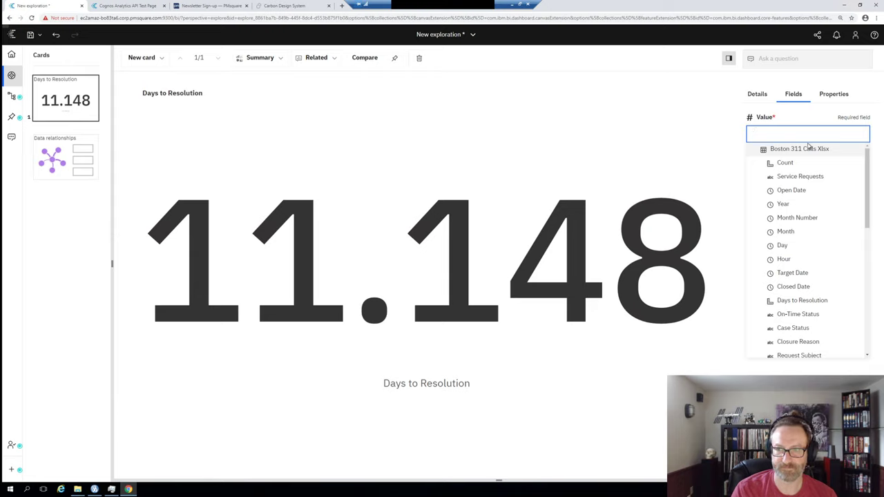
pyautogui.write('c')
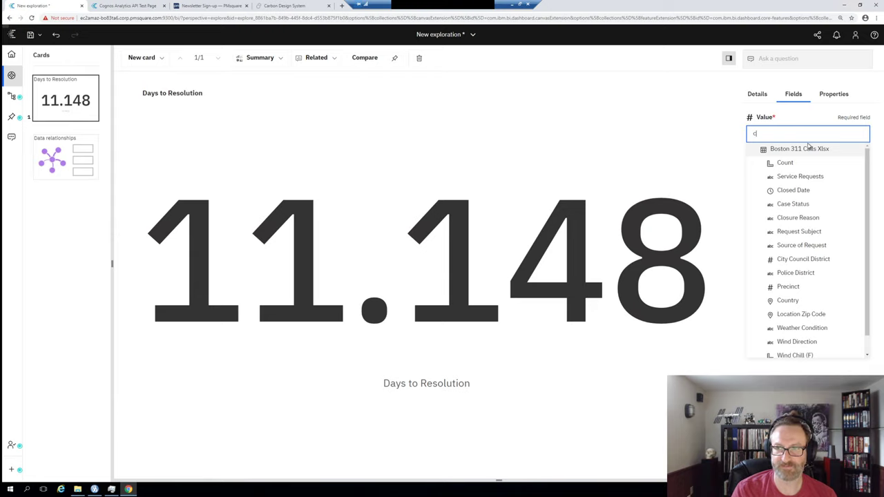
pyautogui.write('a')
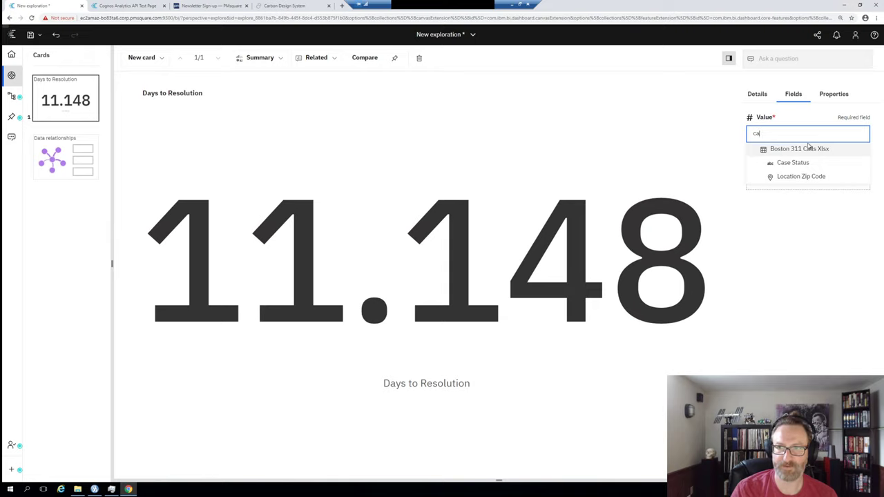
pyautogui.click(776, 163)
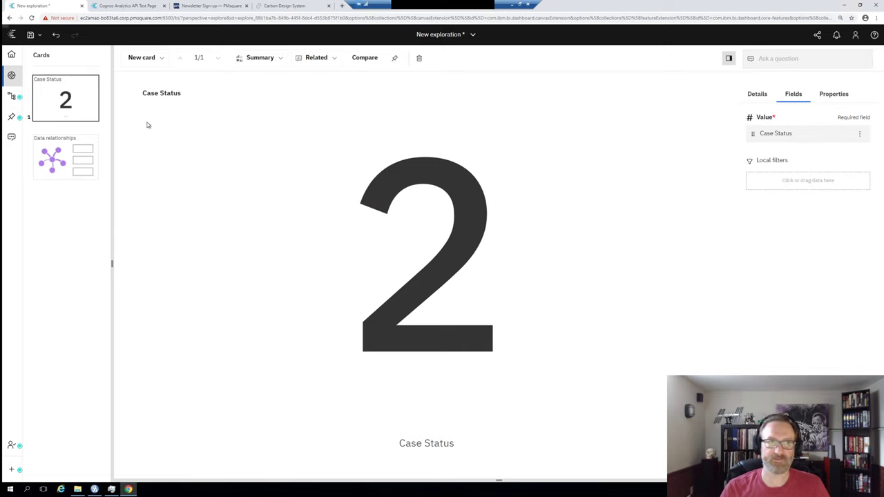
pyautogui.click(15, 98)
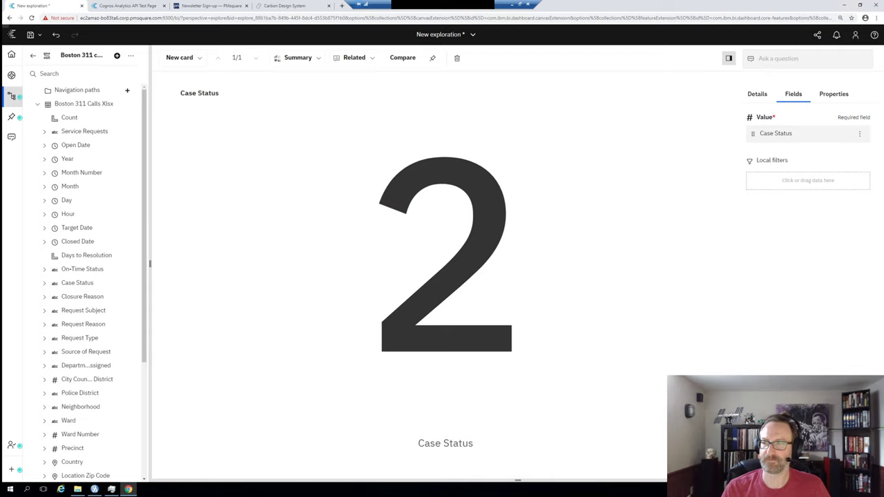
# Start a new data module sourced from the REST example data server.
pyautogui.click(13, 471)
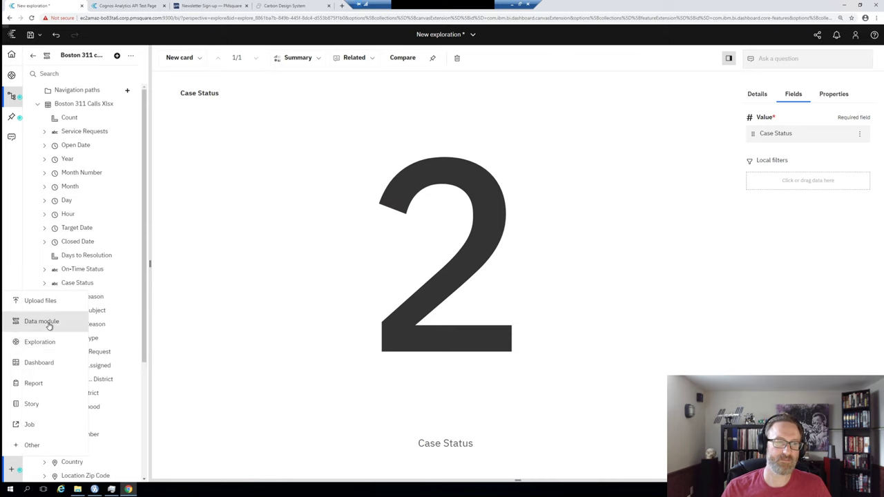
pyautogui.click(50, 324)
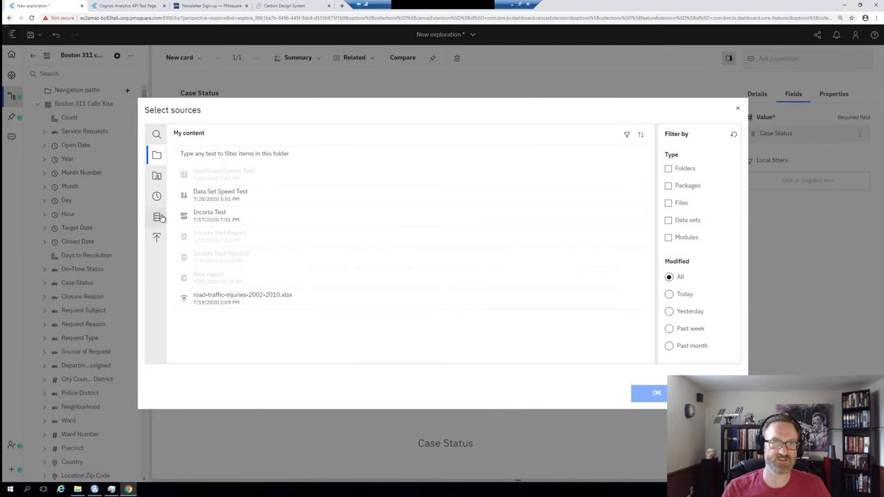
pyautogui.click(157, 216)
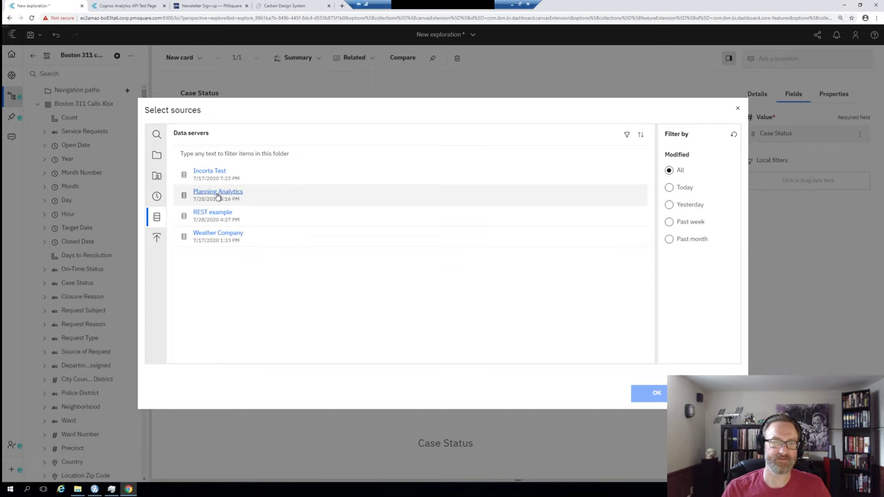
pyautogui.click(213, 214)
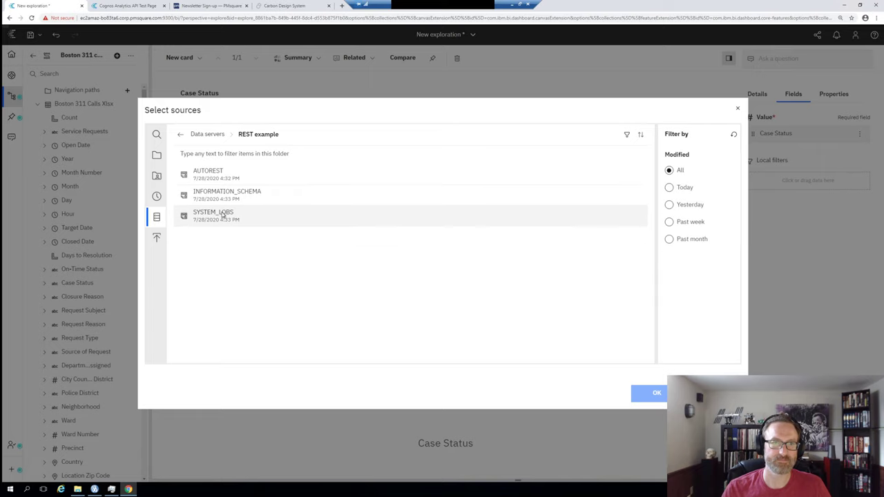
# Choose the AUTOREST schema and include all of its tables in the module.
pyautogui.click(276, 214)
pyautogui.click(220, 192)
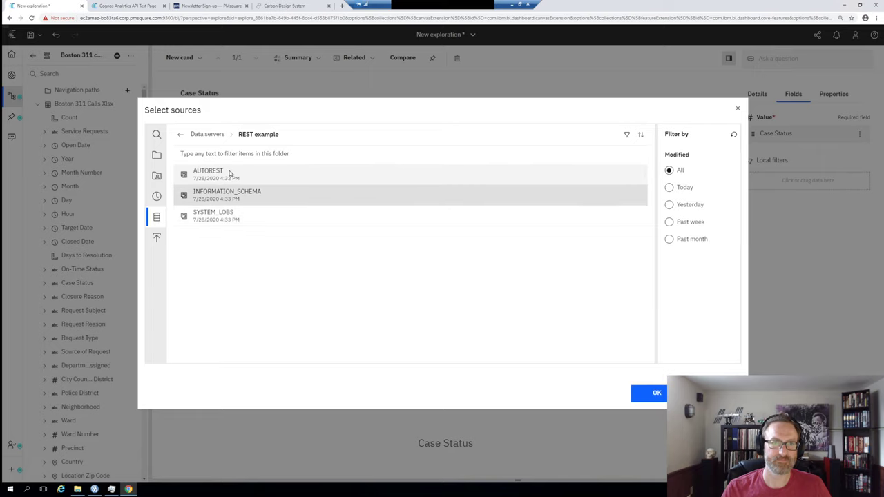
pyautogui.click(232, 175)
pyautogui.click(656, 393)
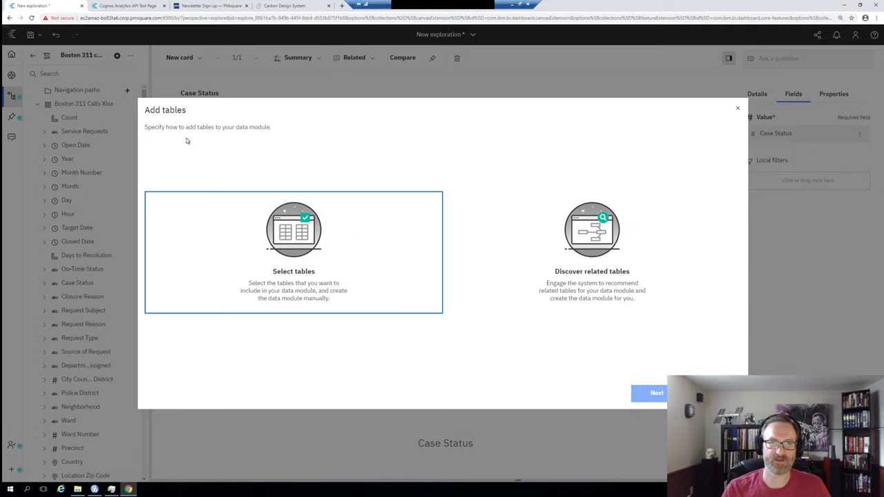
pyautogui.click(652, 393)
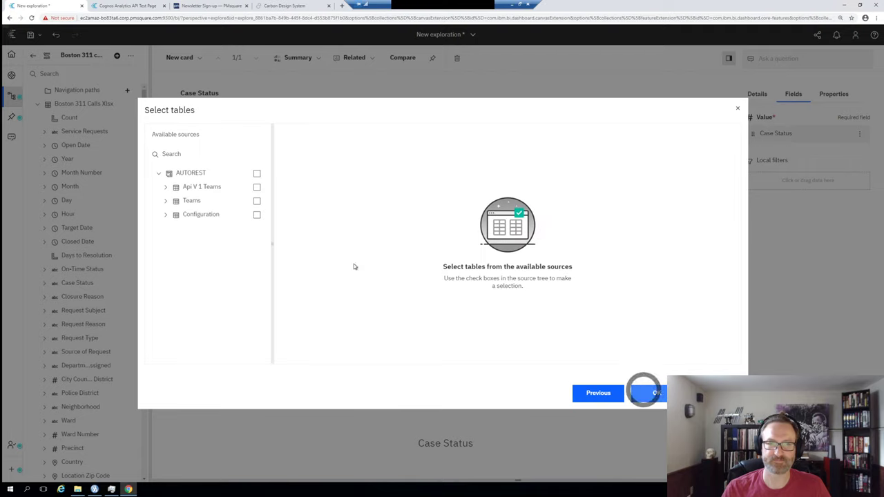
pyautogui.click(256, 173)
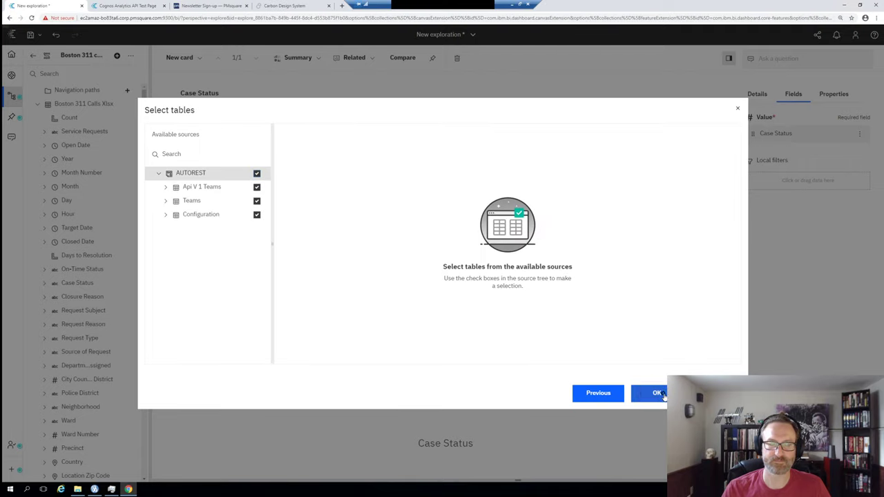
pyautogui.click(653, 393)
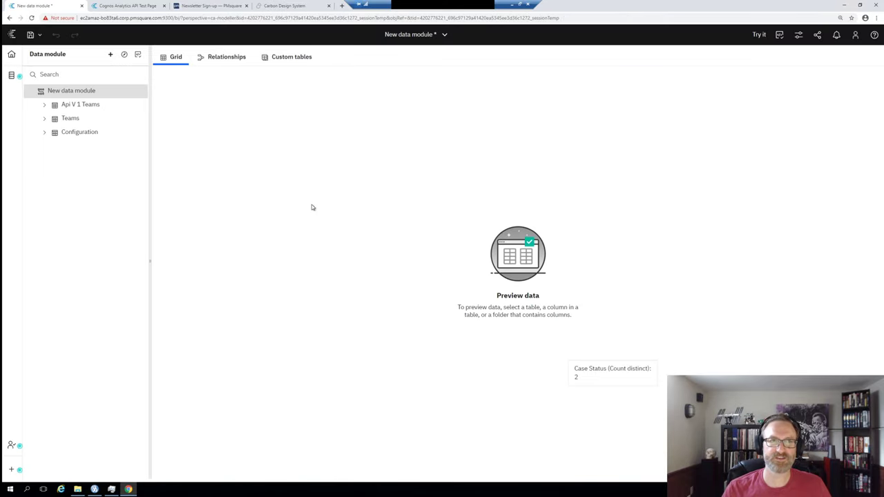
# On the Relationships view, spread out the Configuration, Teams and Api V 1 Teams boxes.
pyautogui.click(214, 59)
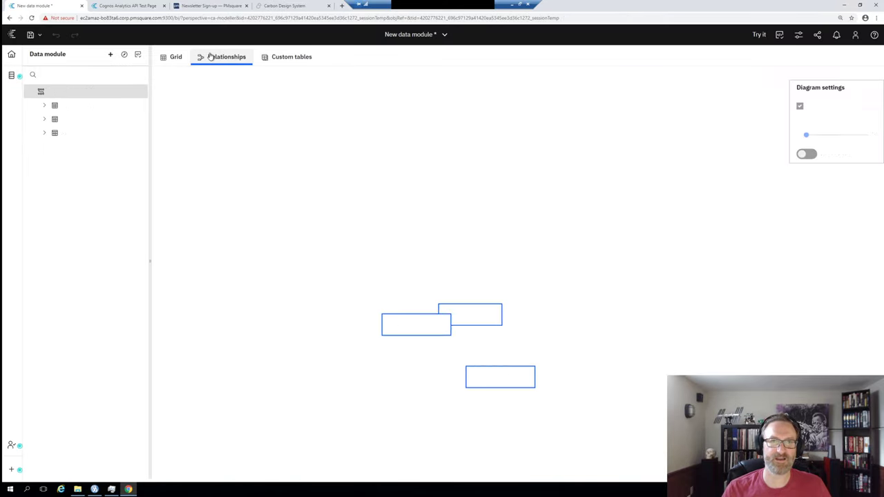
pyautogui.moveTo(388, 329); pyautogui.dragTo(363, 235)
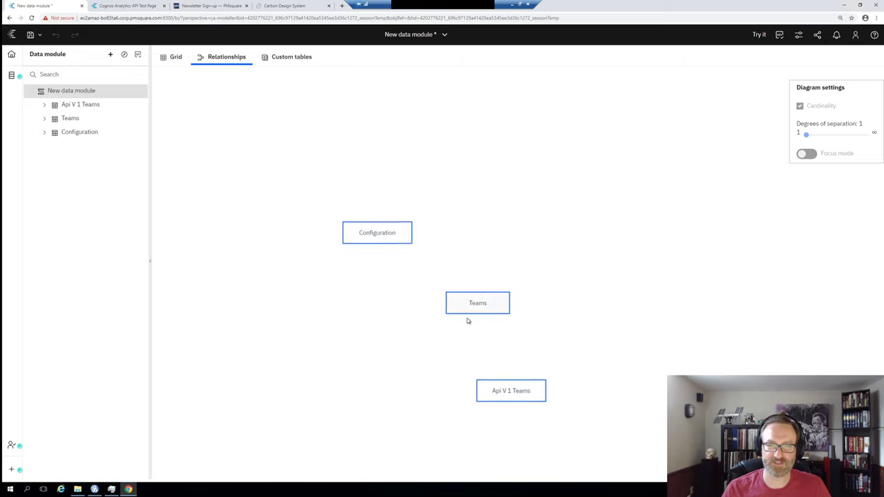
pyautogui.moveTo(481, 301); pyautogui.dragTo(525, 250)
pyautogui.moveTo(532, 397); pyautogui.dragTo(477, 329)
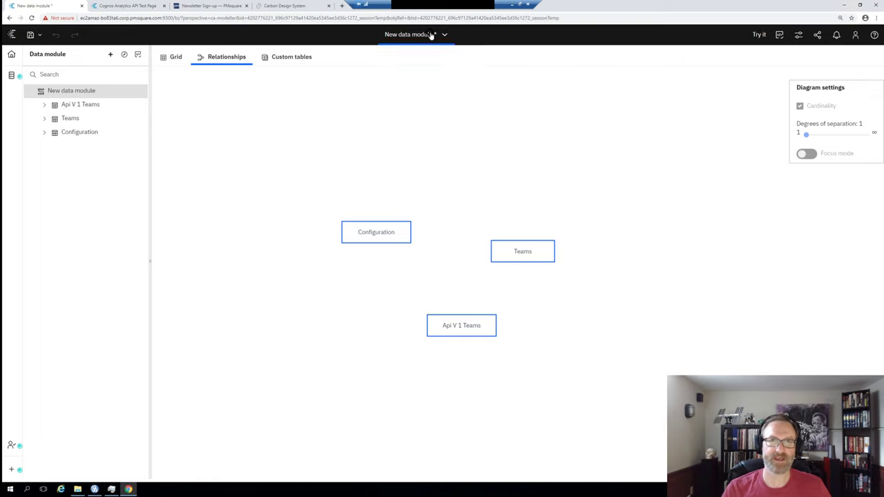
# Switch from the New data module to the Welcome home page using the open-items list.
pyautogui.click(430, 34)
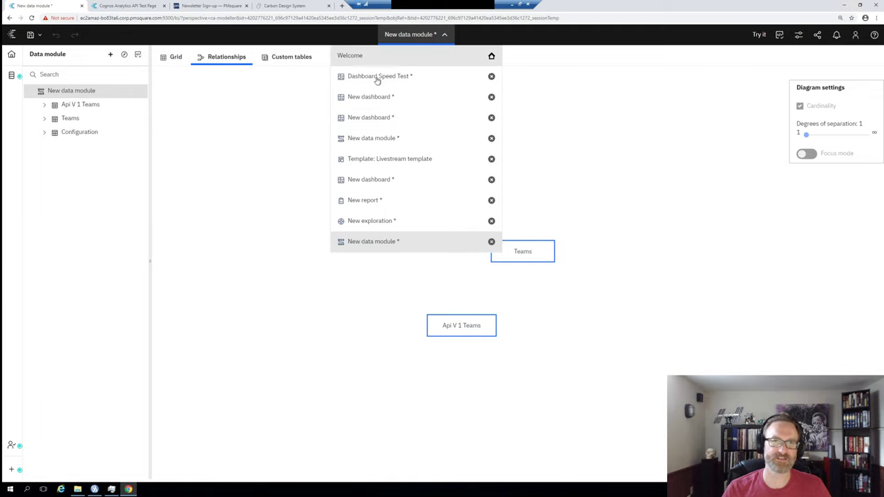
pyautogui.click(283, 87)
pyautogui.click(421, 34)
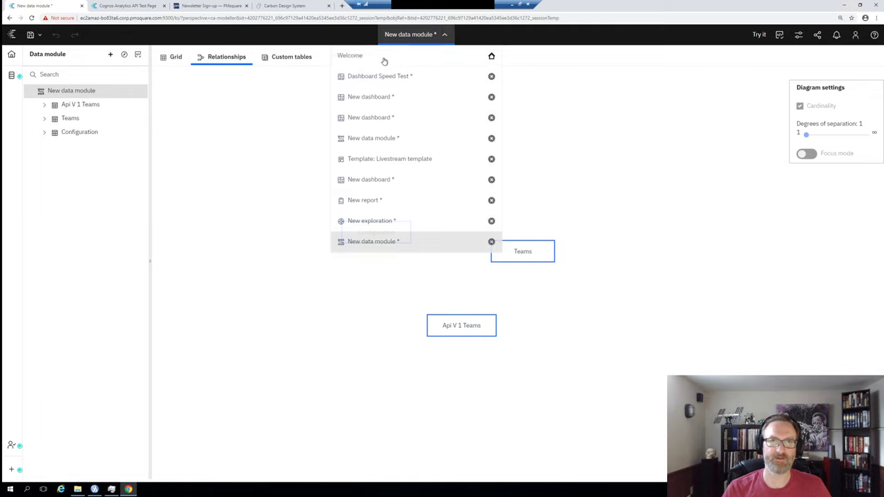
pyautogui.click(375, 59)
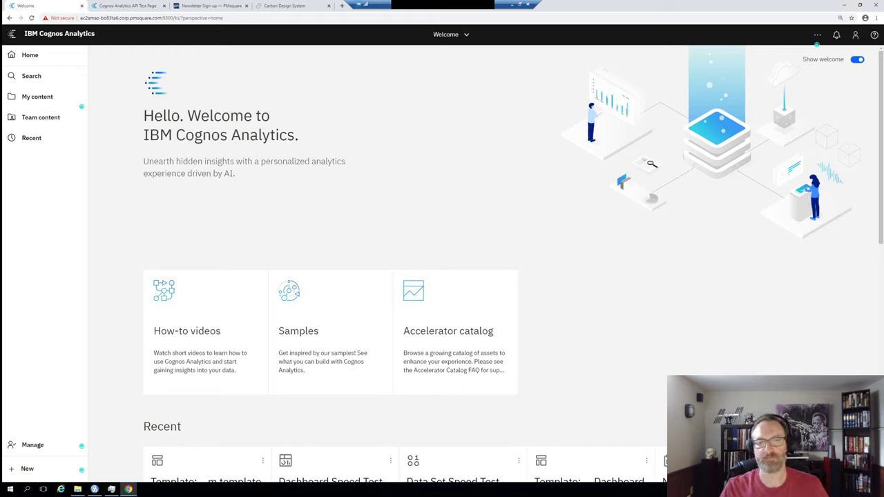
# Open and dismiss the New content menu, then browse Team content to the Core folder.
pyautogui.click(27, 475)
pyautogui.click(32, 477)
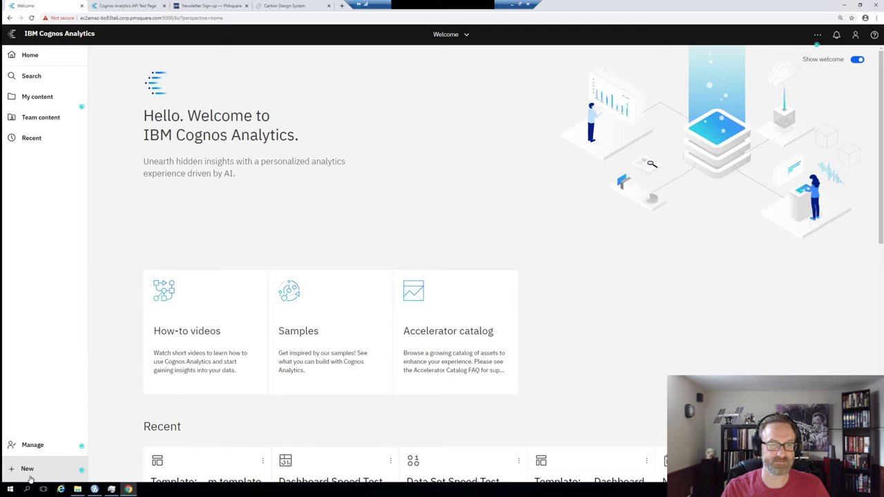
pyautogui.click(29, 475)
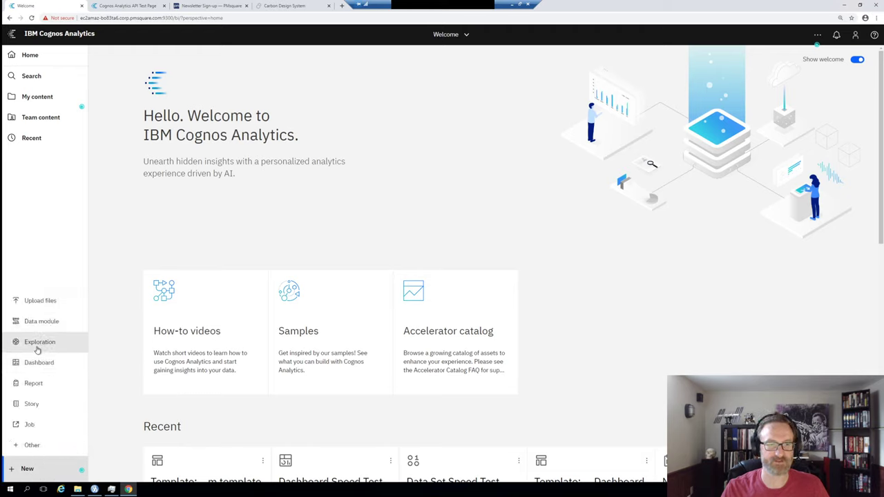
pyautogui.click(27, 468)
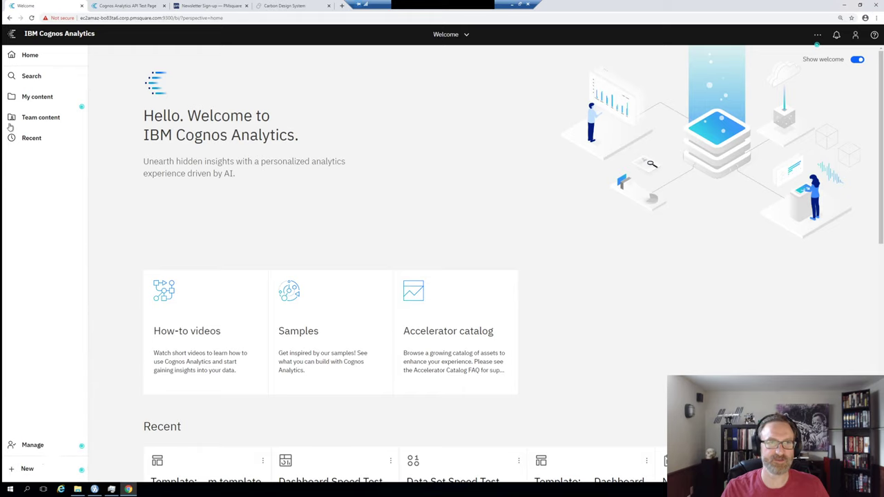
pyautogui.click(27, 468)
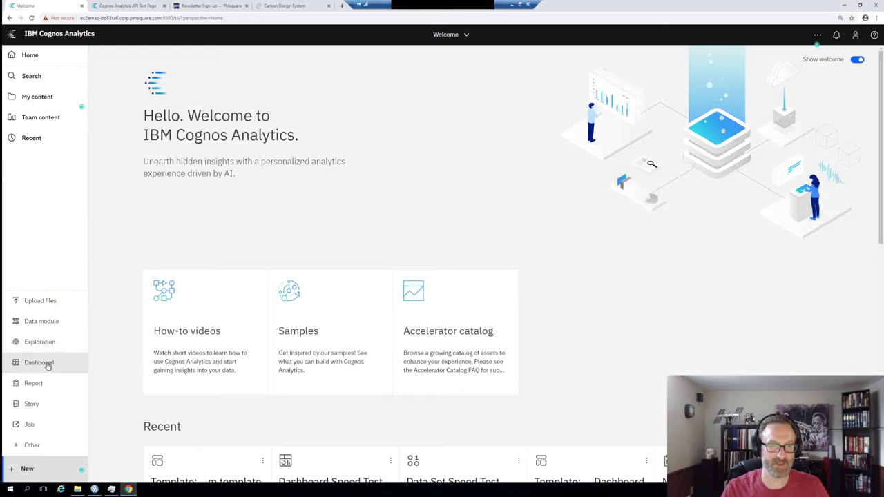
pyautogui.click(39, 366)
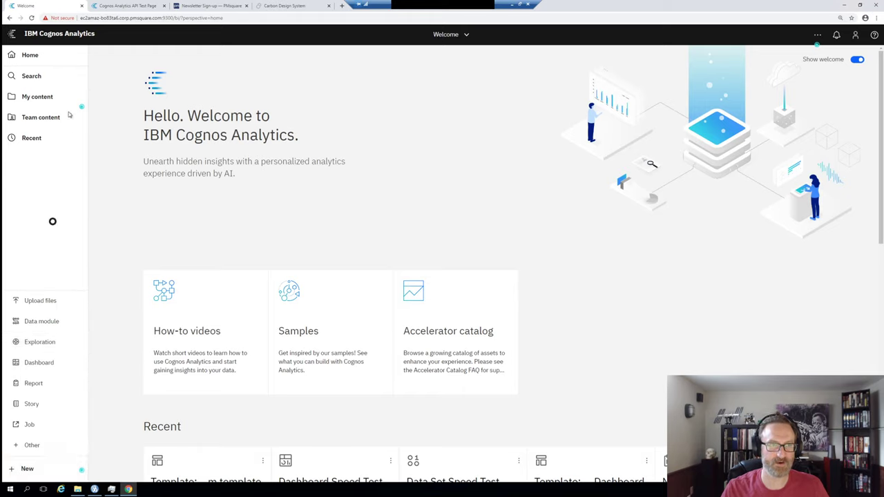
pyautogui.click(24, 115)
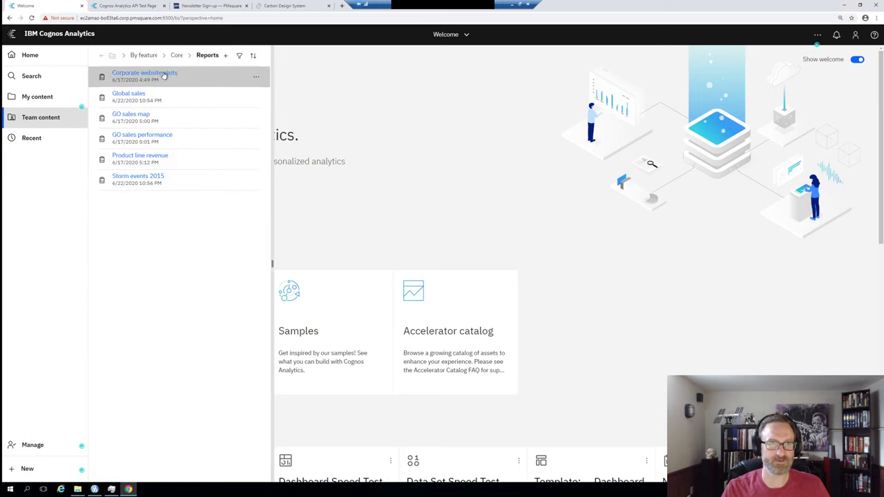
# Open the Great outdoors data module from Core > Data for editing.
pyautogui.click(176, 56)
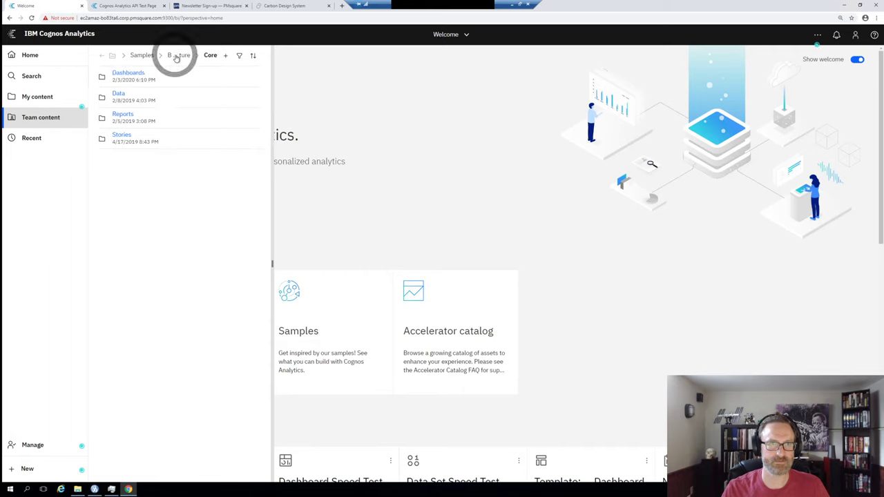
pyautogui.click(118, 96)
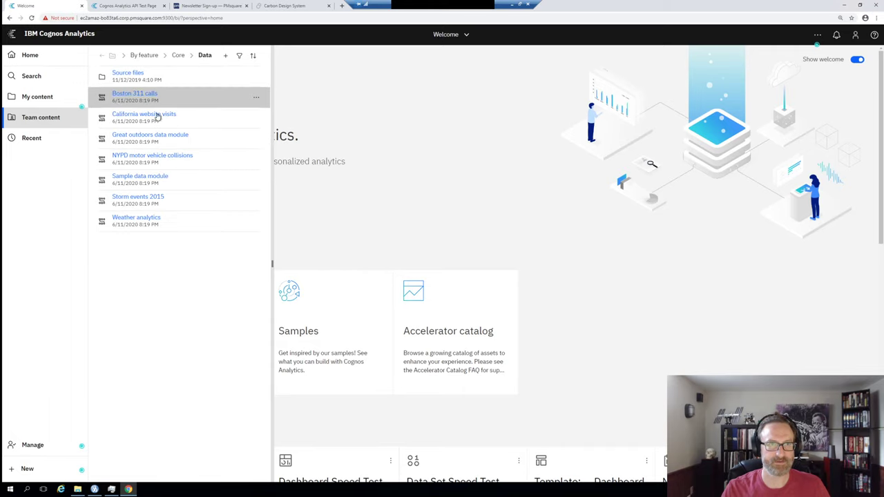
pyautogui.click(254, 138)
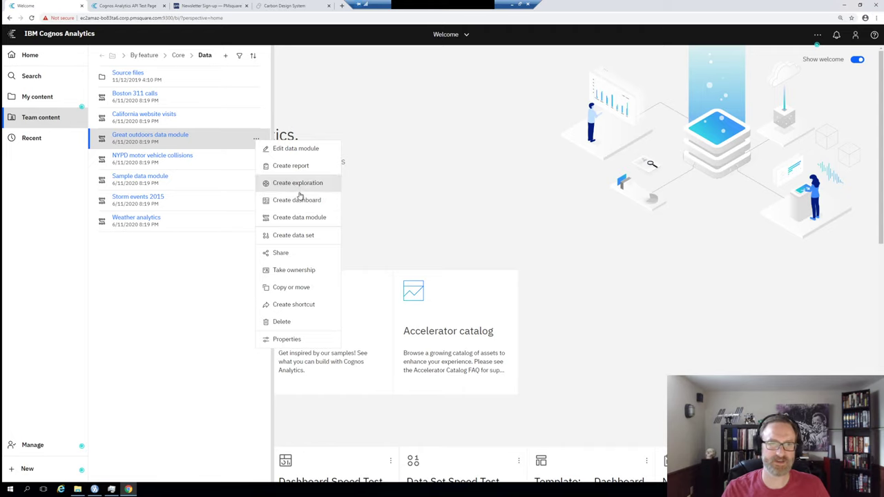
pyautogui.click(160, 136)
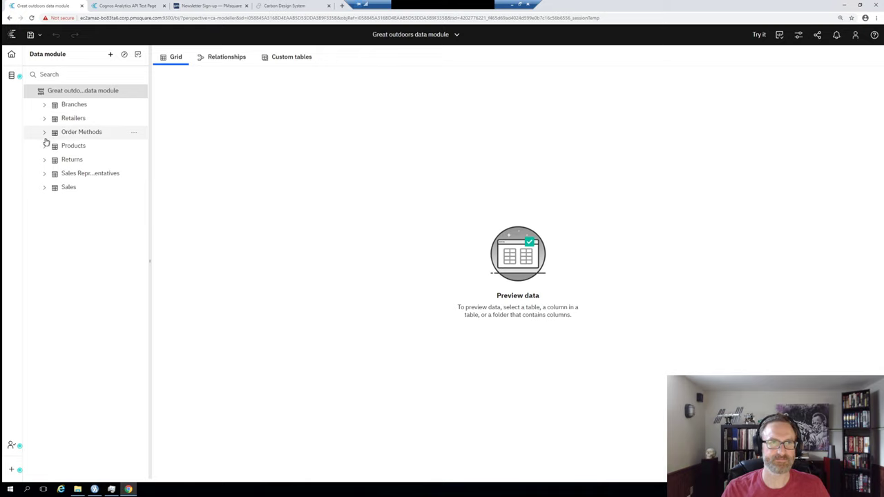
# Preview the Sales Date column, then add Fiscal calendar from Team content > Calendars as a source.
pyautogui.click(45, 189)
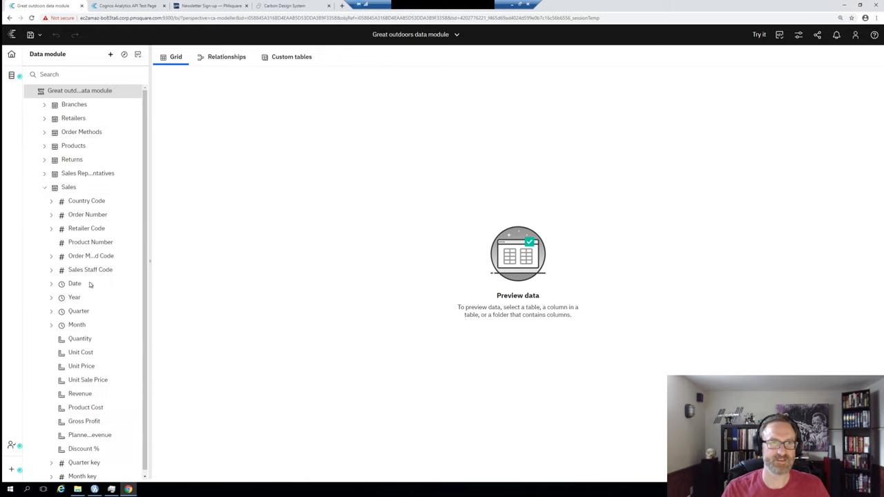
pyautogui.click(89, 285)
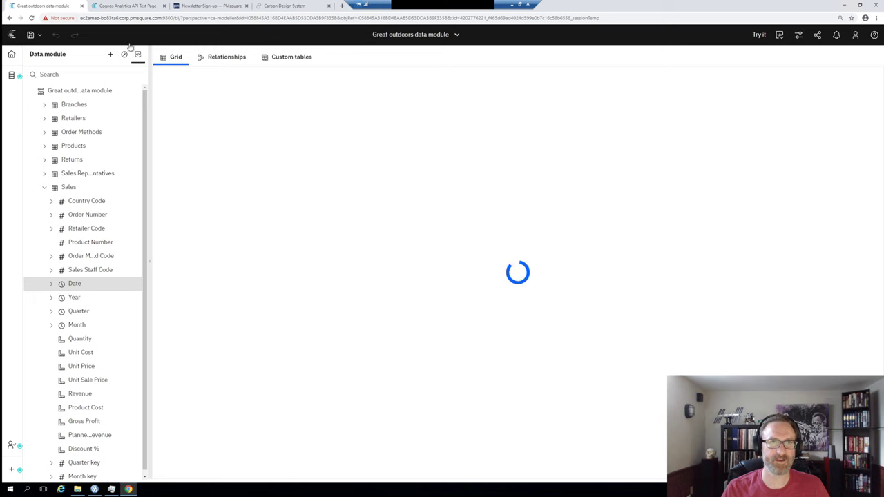
pyautogui.click(110, 54)
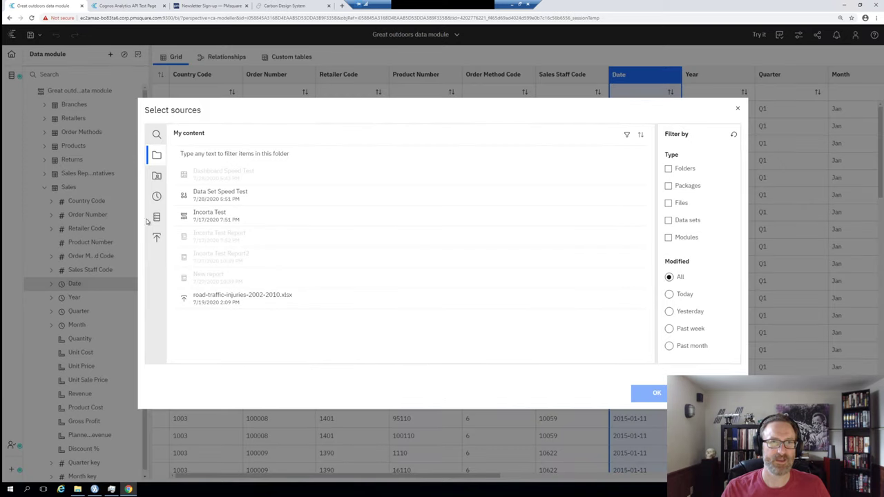
pyautogui.click(156, 216)
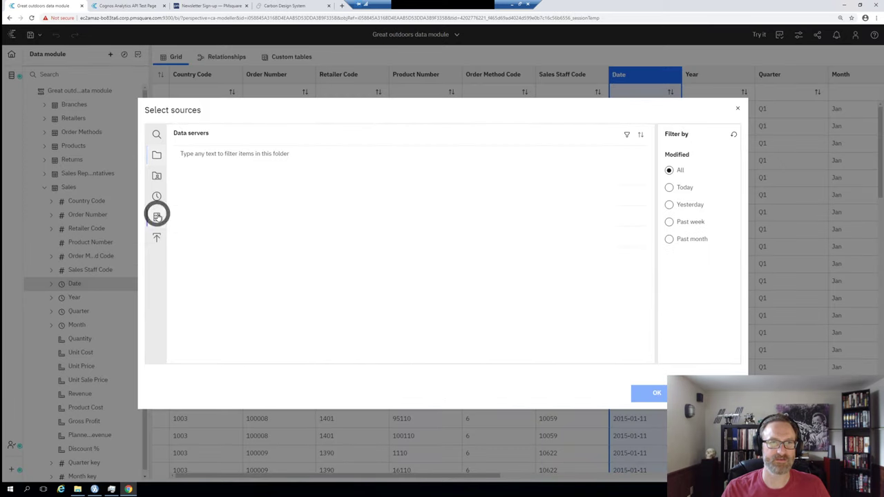
pyautogui.click(155, 196)
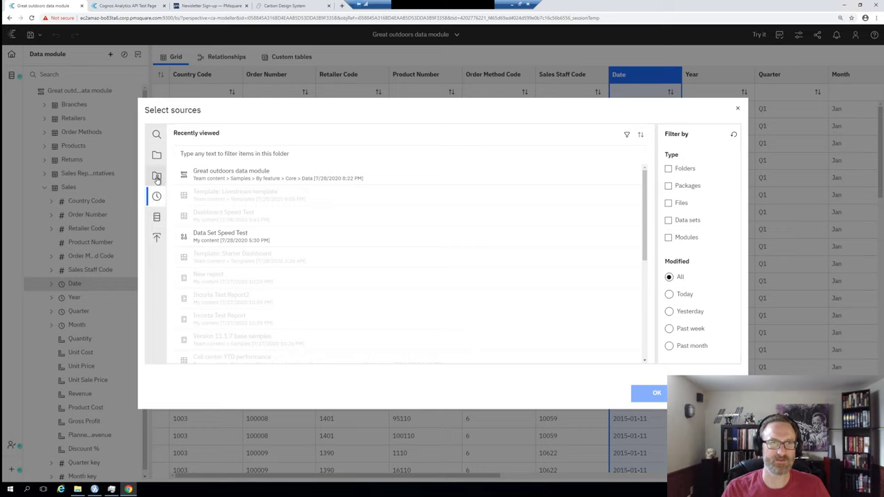
pyautogui.click(157, 177)
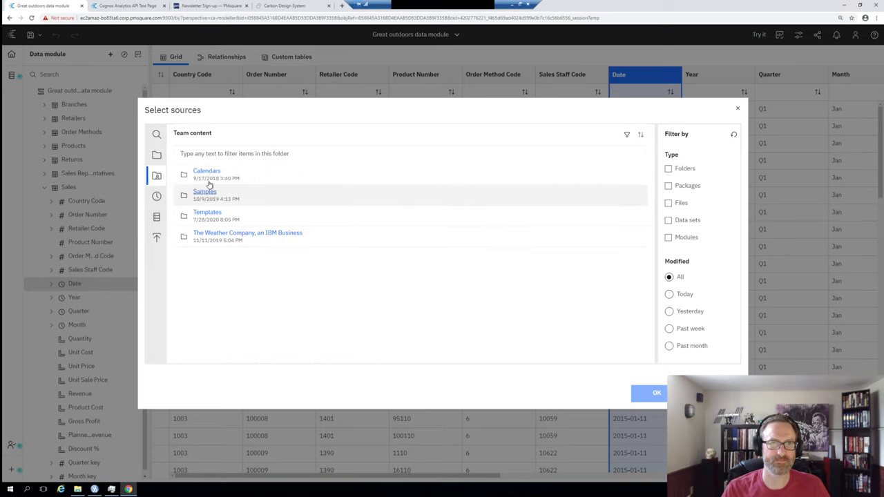
pyautogui.click(204, 171)
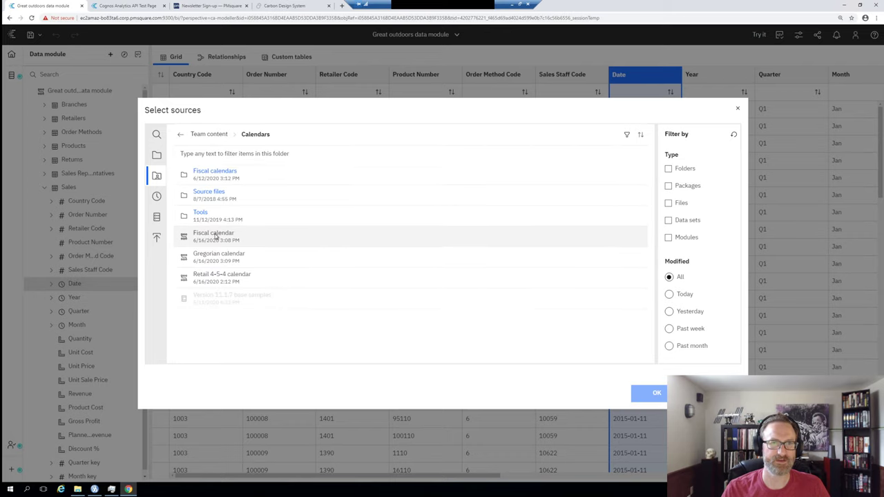
pyautogui.click(212, 235)
pyautogui.click(649, 392)
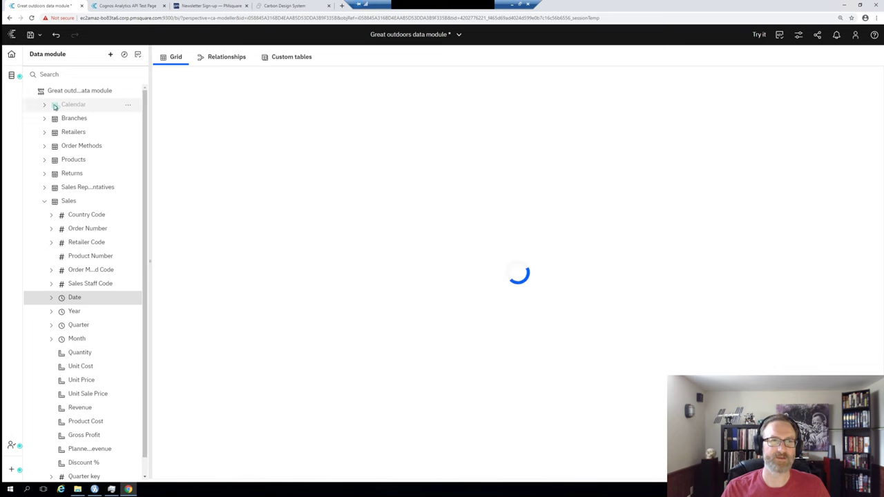
# In the Sales Date column's properties, change Lookup reference from None to Calendar.
pyautogui.click(76, 298)
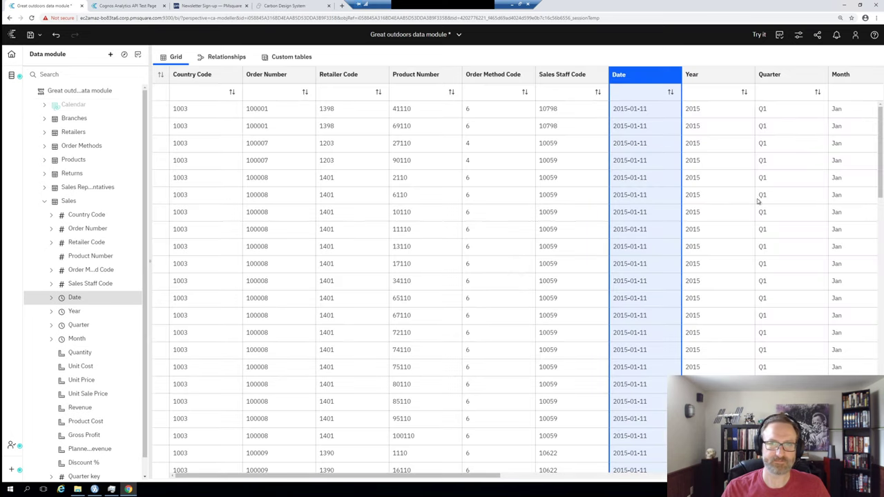
pyautogui.click(799, 38)
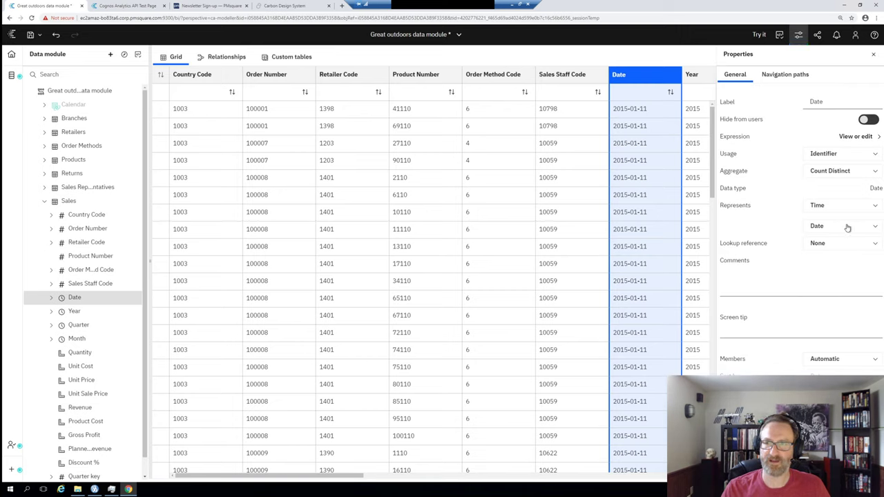
pyautogui.click(877, 245)
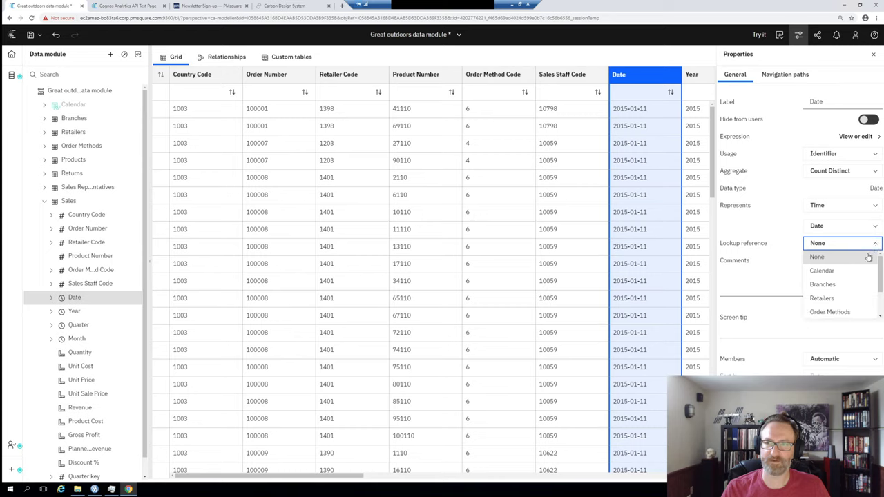
pyautogui.click(823, 270)
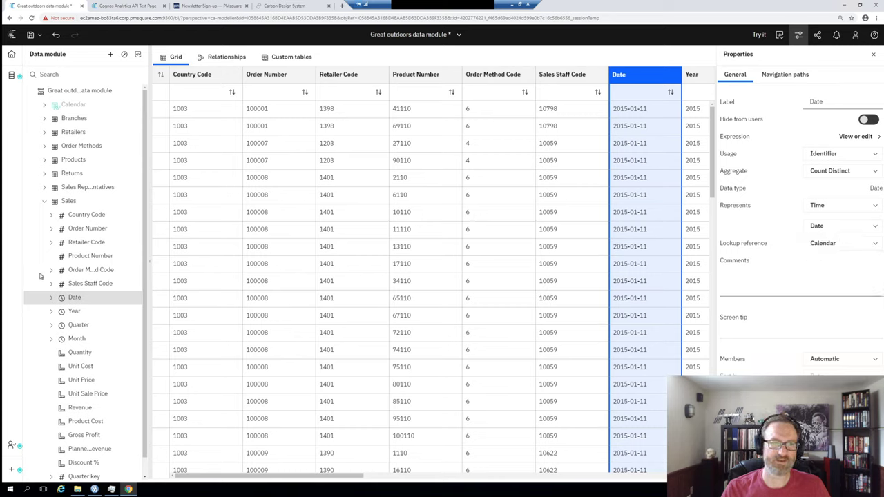
# Expand Date's relative-date filters, widen the tree, and inspect Same Week Last Year.
pyautogui.click(50, 298)
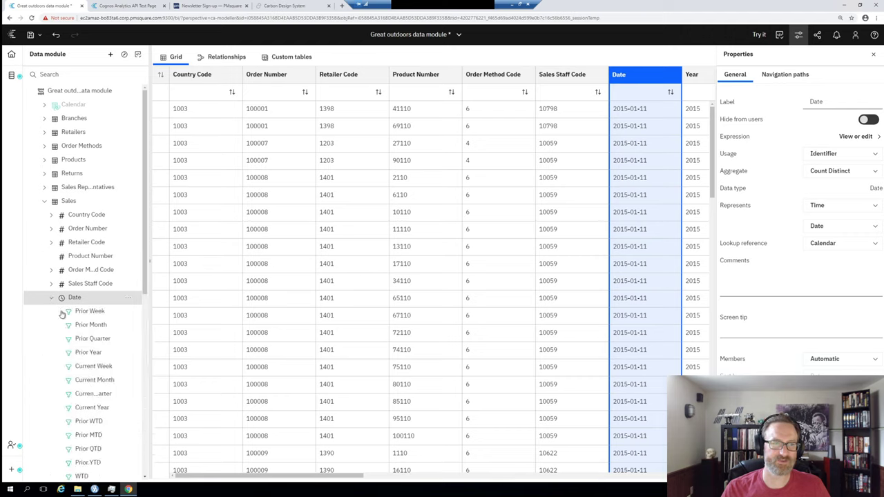
pyautogui.scroll(-3, 116, 332)
pyautogui.scroll(-4, 81, 363)
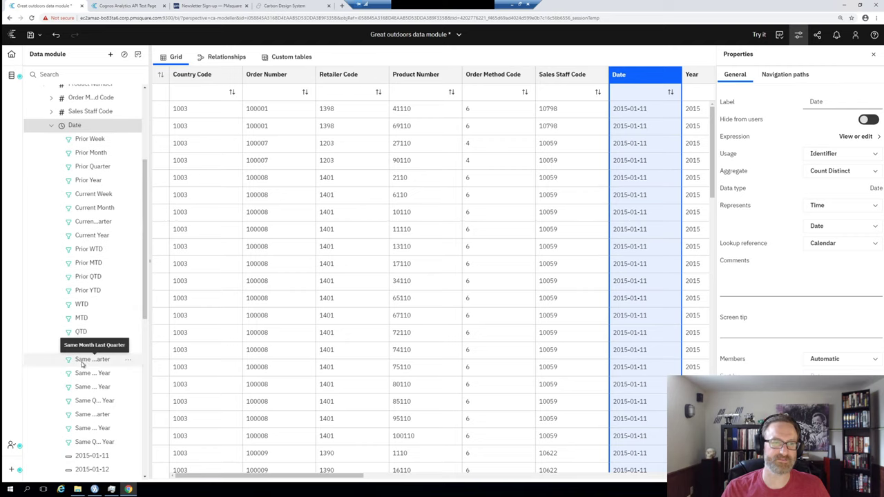
pyautogui.scroll(2, 81, 362)
pyautogui.scroll(2, 82, 362)
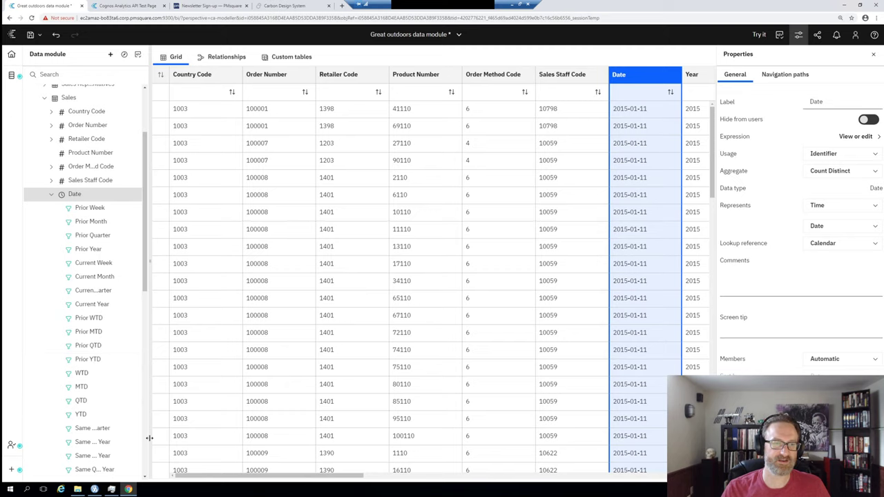
pyautogui.moveTo(265, 429); pyautogui.dragTo(265, 429)
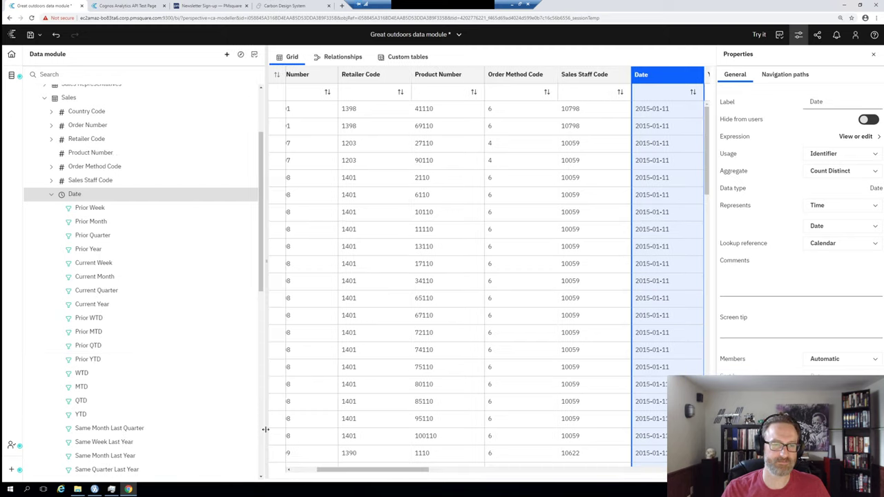
pyautogui.click(116, 445)
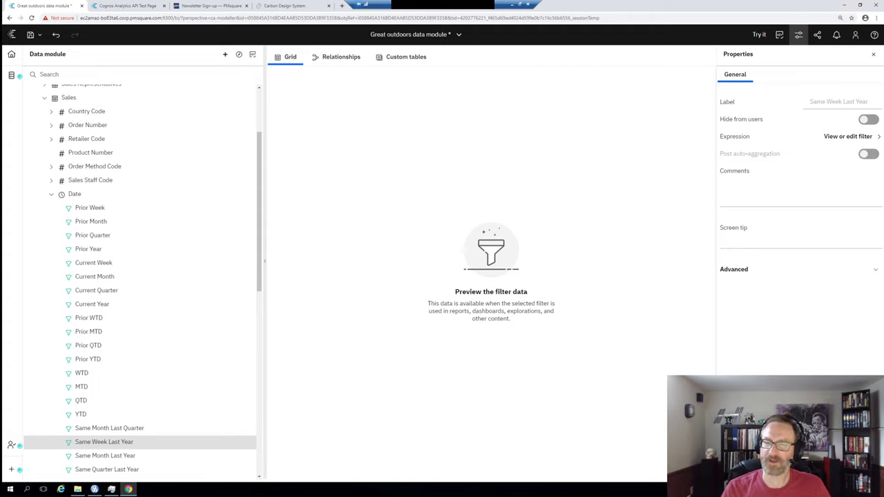
# Collapse the Date filter list, then expand and collapse Country Code.
pyautogui.click(51, 197)
pyautogui.click(51, 197)
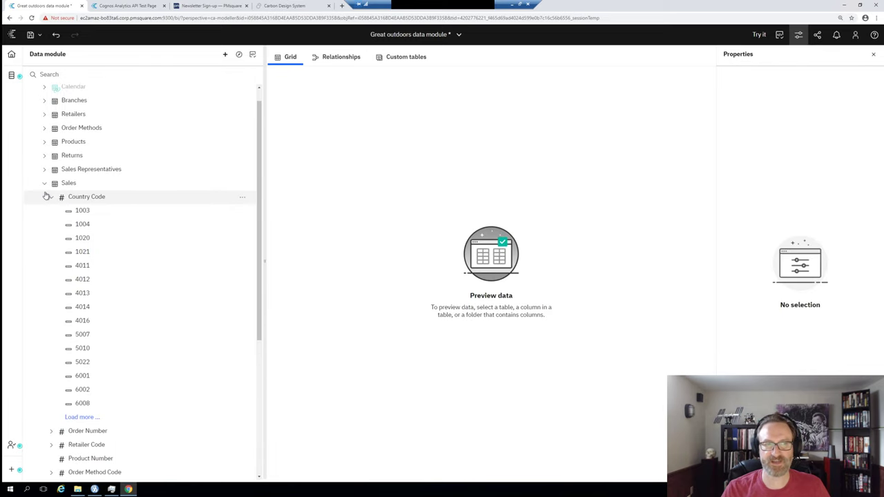
pyautogui.click(51, 197)
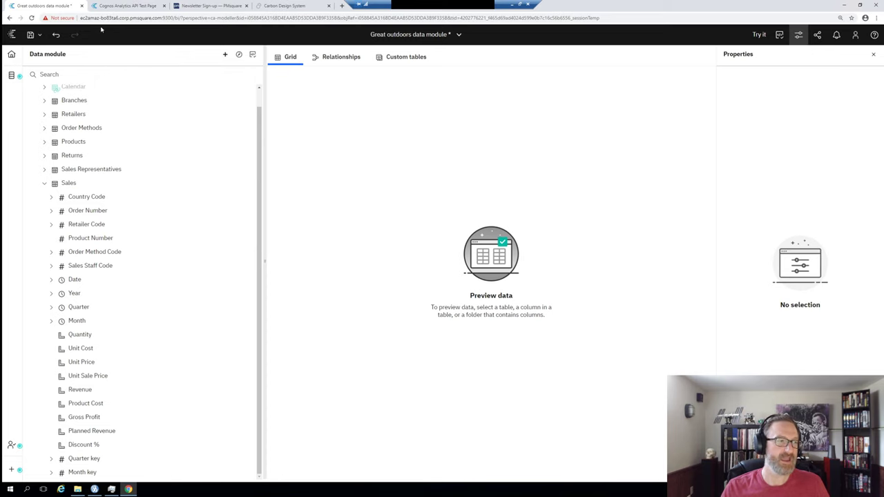
pyautogui.click(111, 7)
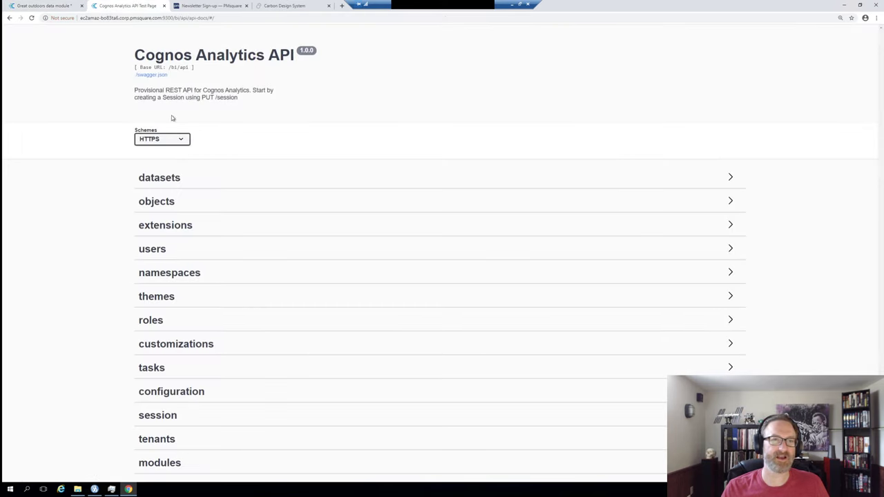
pyautogui.click(168, 179)
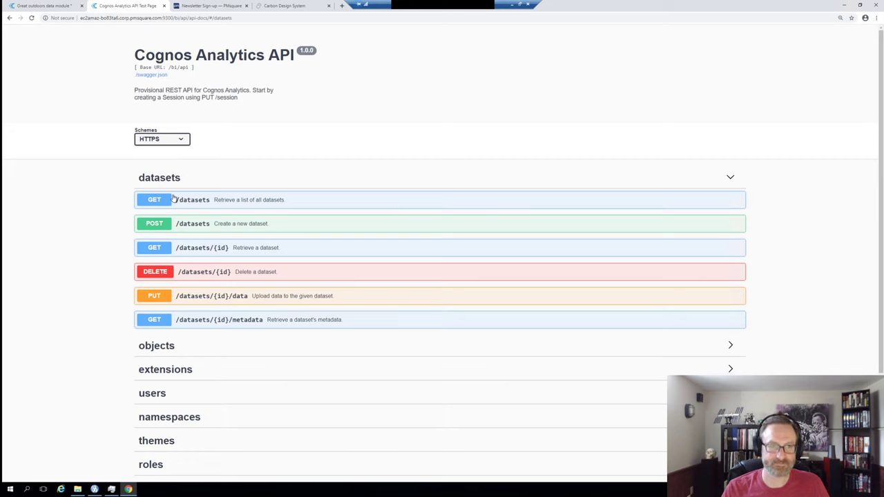
pyautogui.click(49, 6)
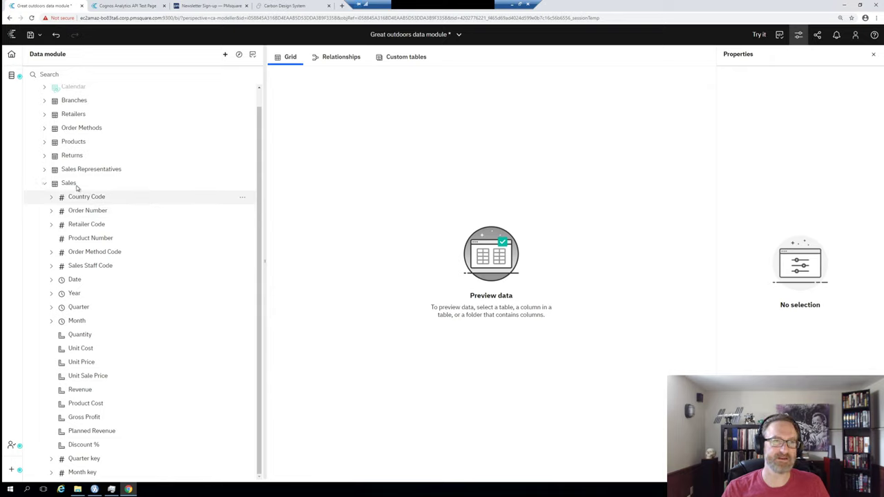
# Collapse the Sales columns and switch to the Welcome home page from the open-items list.
pyautogui.click(44, 185)
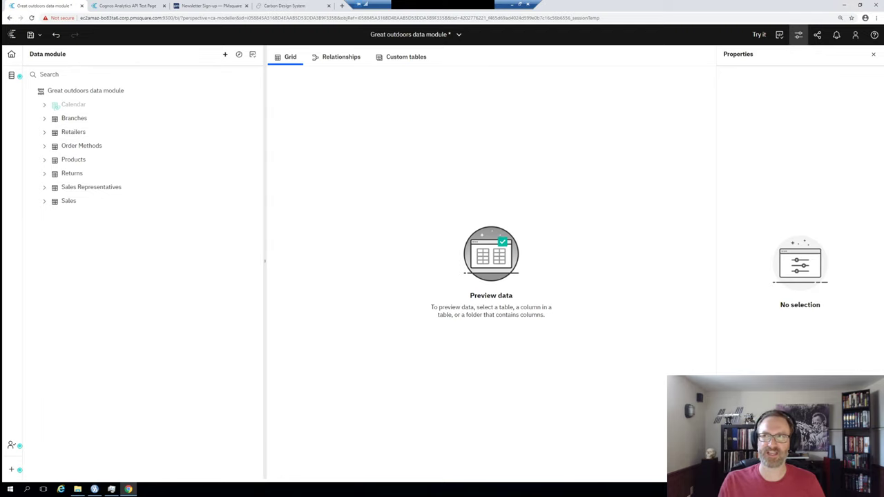
pyautogui.click(433, 38)
pyautogui.click(360, 66)
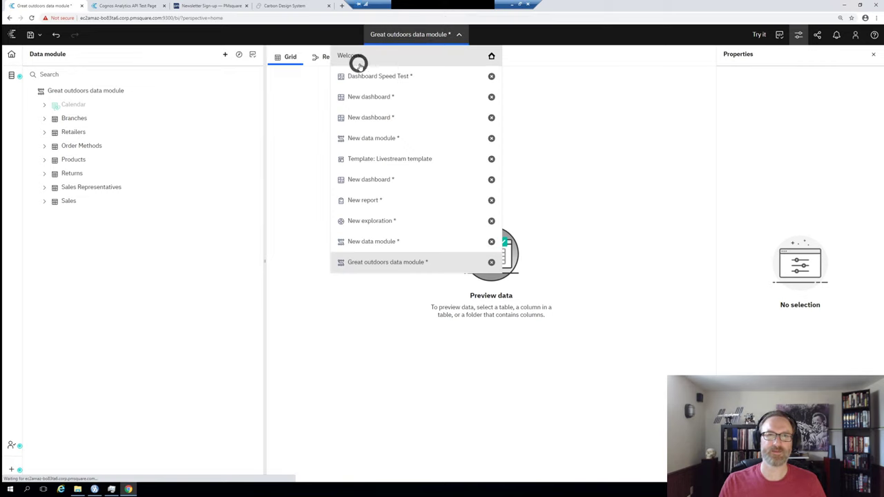